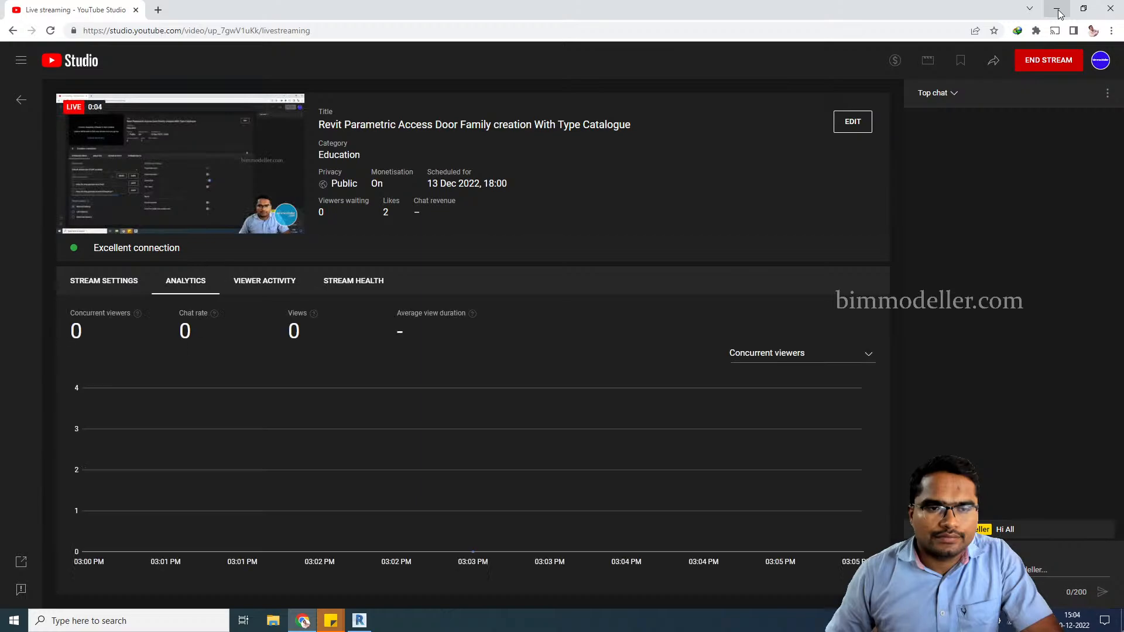
- Switch from the browser to Revit and create a new family from the Metric Generic Model face based.rft template
{"action": "left_click", "coordinate": [1058, 10]}
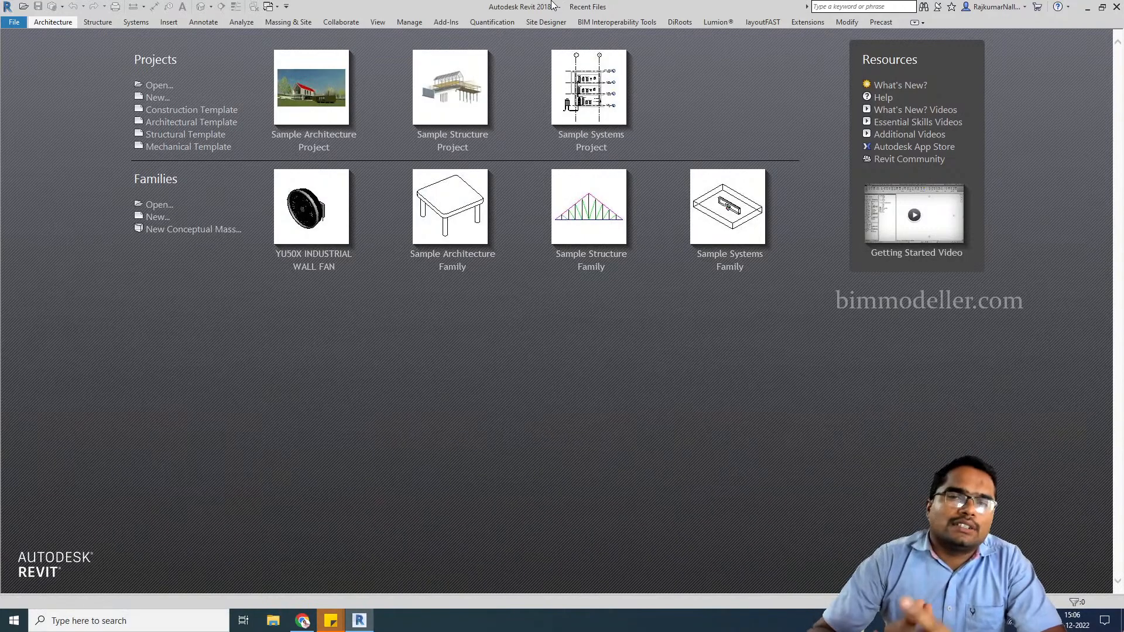
{"action": "left_click", "coordinate": [156, 217]}
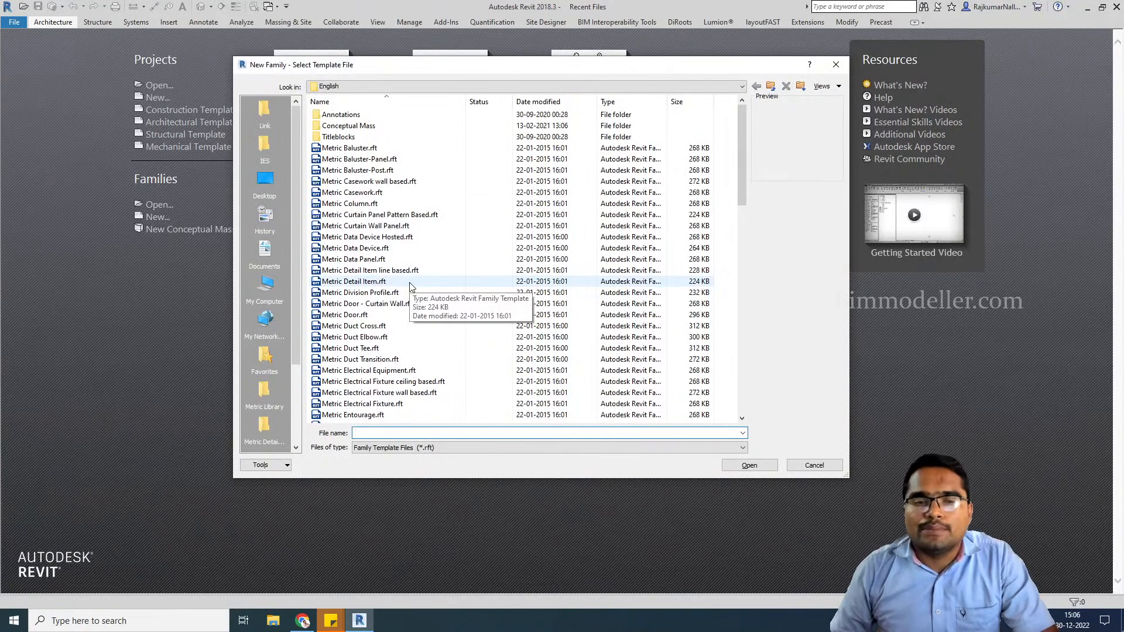
{"action": "scroll", "coordinate": [413, 293], "scroll_direction": "down", "scroll_amount": 3}
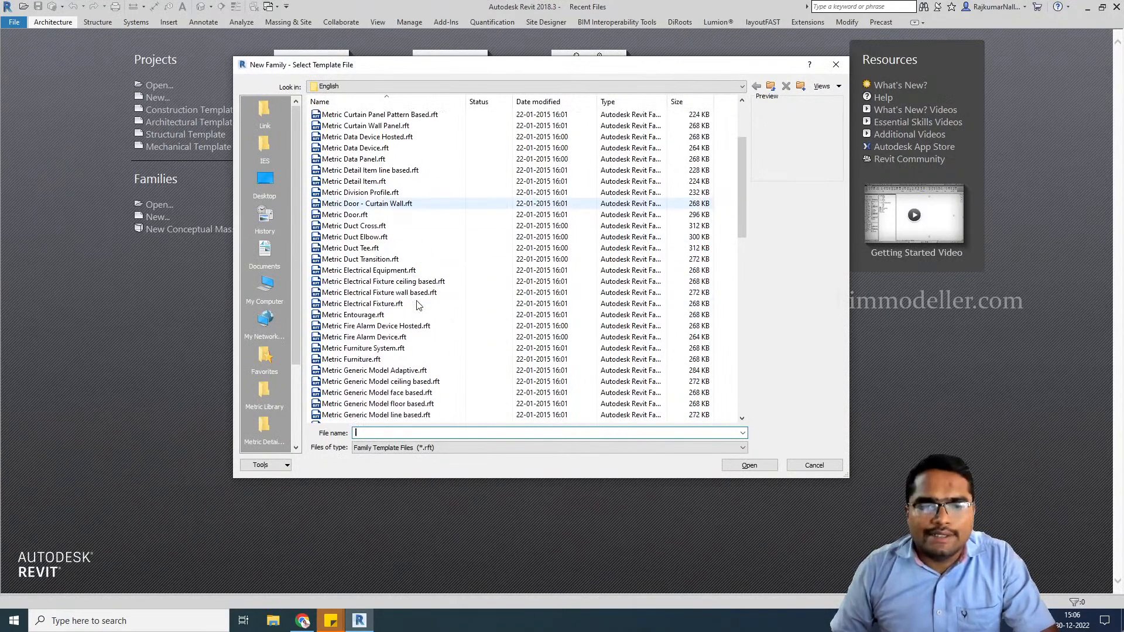
{"action": "left_click", "coordinate": [422, 337]}
{"action": "scroll", "coordinate": [422, 335], "scroll_direction": "down", "scroll_amount": 2}
{"action": "scroll", "coordinate": [421, 337], "scroll_direction": "down", "scroll_amount": 1}
{"action": "left_click", "coordinate": [409, 359]}
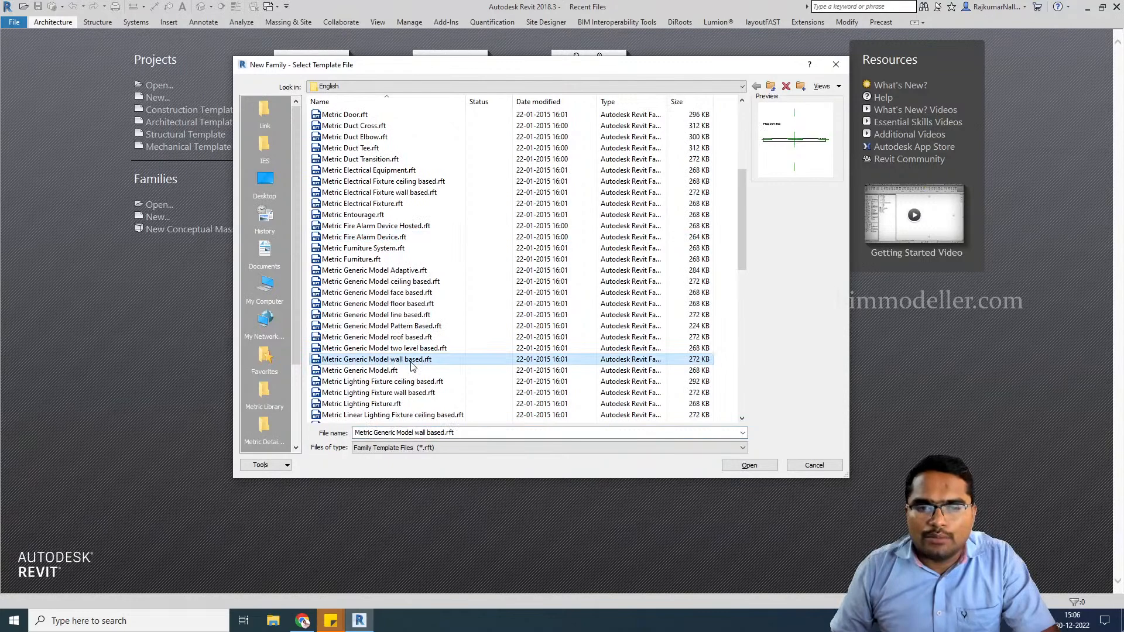
{"action": "left_click", "coordinate": [412, 370]}
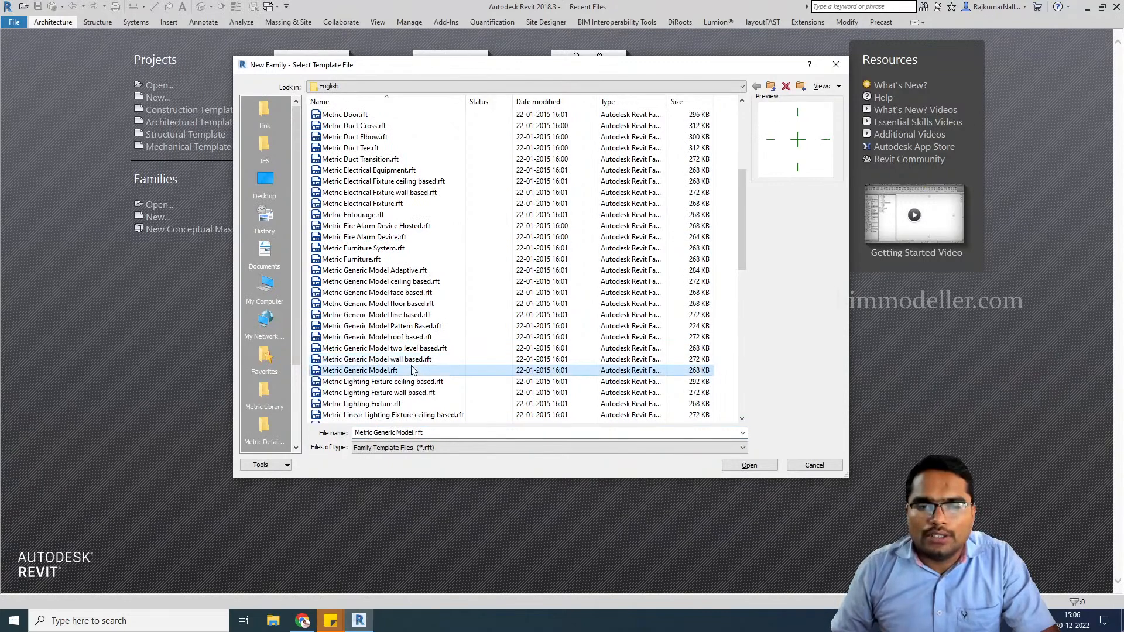
{"action": "left_click", "coordinate": [415, 295]}
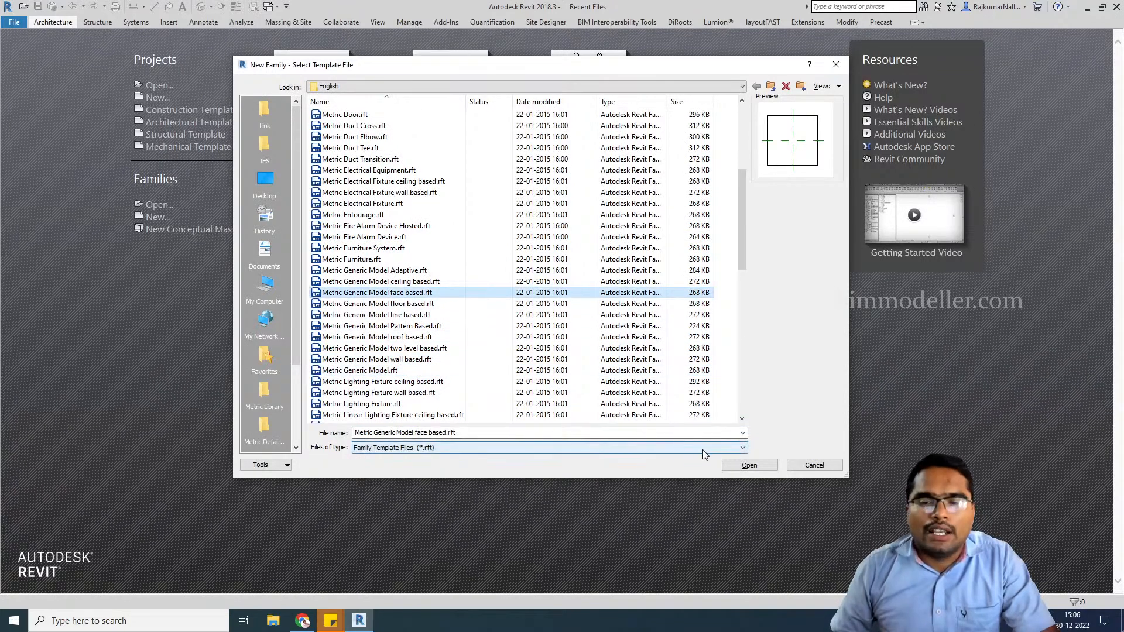
{"action": "left_click", "coordinate": [747, 464]}
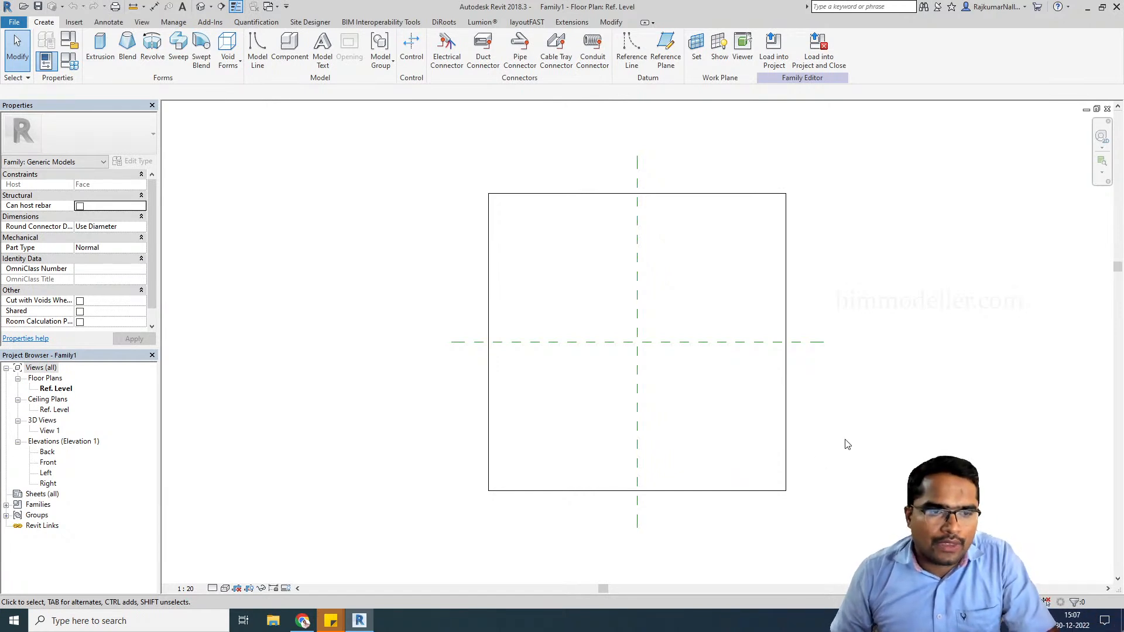
- Review the available family categories and accept Generic Models as the family's category
{"action": "left_click", "coordinate": [70, 50]}
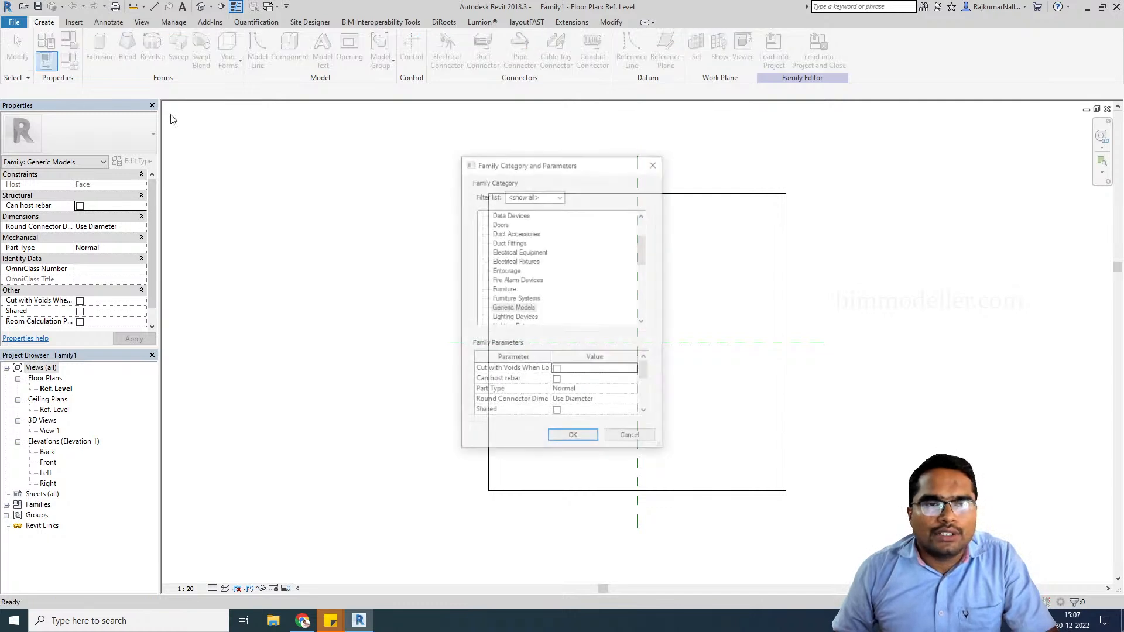
{"action": "left_click", "coordinate": [518, 302]}
{"action": "left_click", "coordinate": [518, 308]}
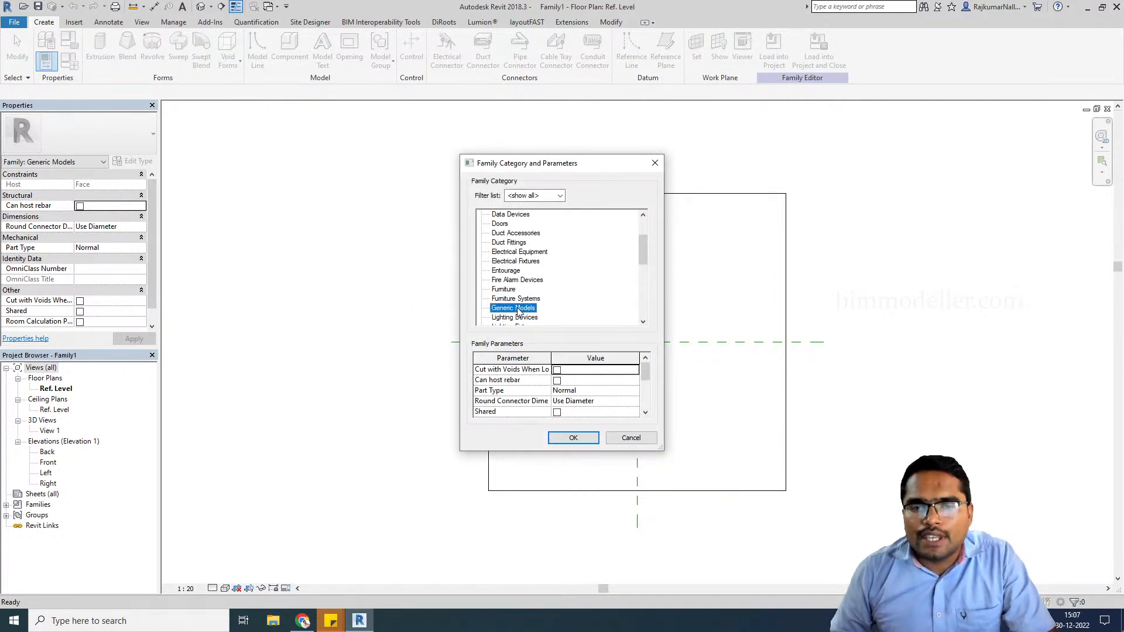
{"action": "scroll", "coordinate": [518, 312], "scroll_direction": "down", "scroll_amount": 1}
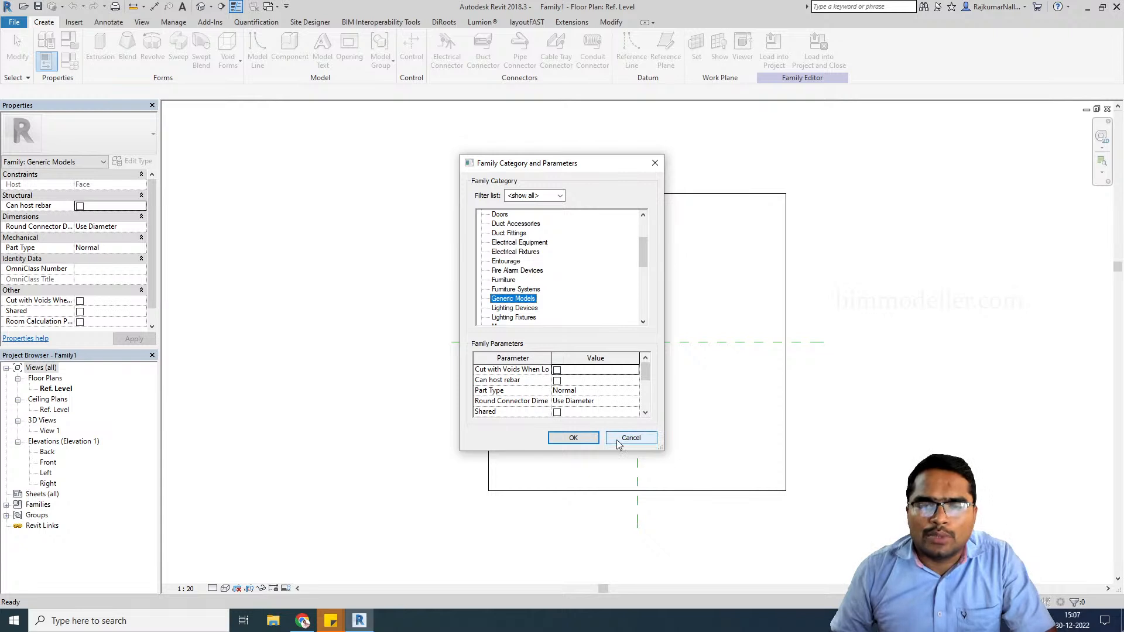
{"action": "scroll", "coordinate": [539, 286], "scroll_direction": "down", "scroll_amount": 5}
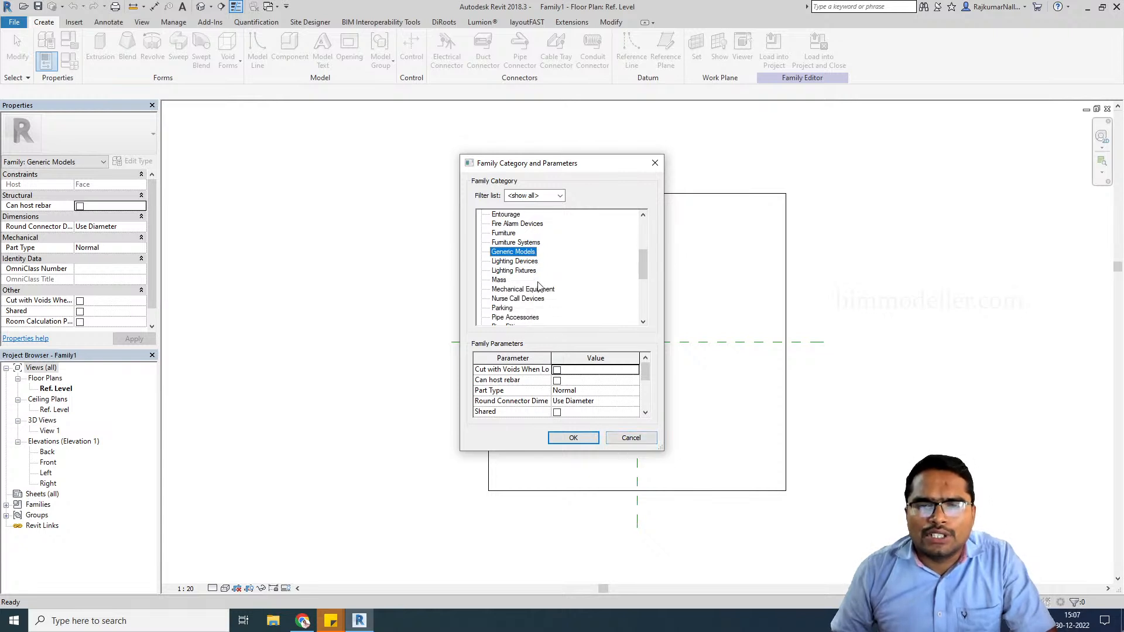
{"action": "scroll", "coordinate": [539, 286], "scroll_direction": "down", "scroll_amount": 4}
{"action": "scroll", "coordinate": [544, 298], "scroll_direction": "up", "scroll_amount": 3}
{"action": "scroll", "coordinate": [544, 300], "scroll_direction": "up", "scroll_amount": 4}
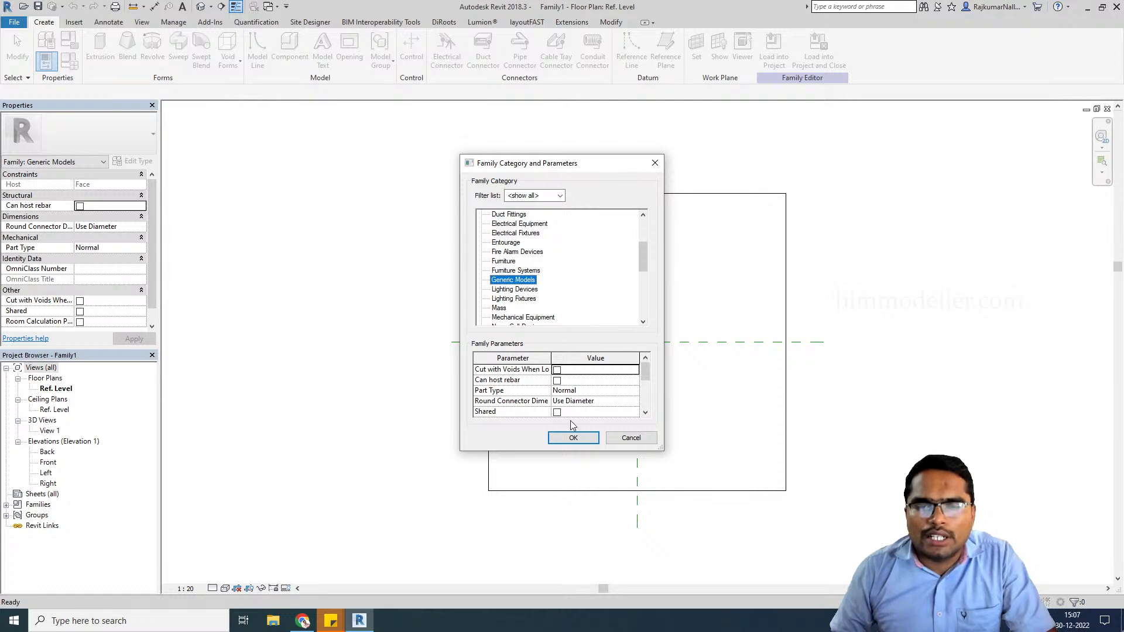
{"action": "left_click", "coordinate": [573, 437]}
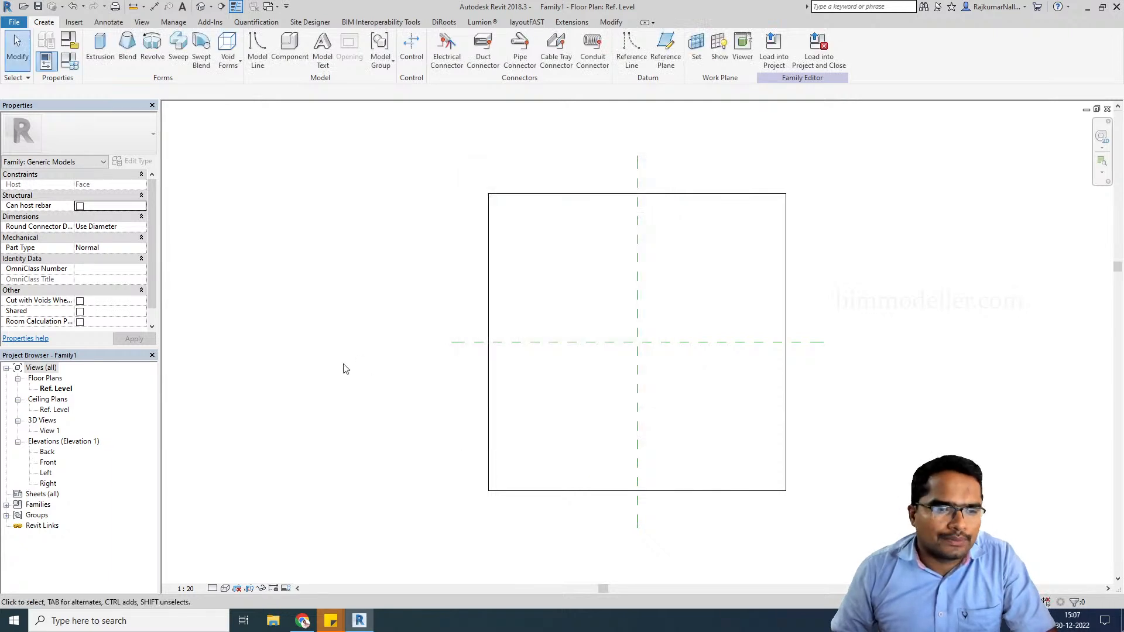
- Examine the two center reference planes and the host face outline in the reference level plan
{"action": "middle_click_drag", "start_coordinate": [346, 371], "coordinate": [275, 401]}
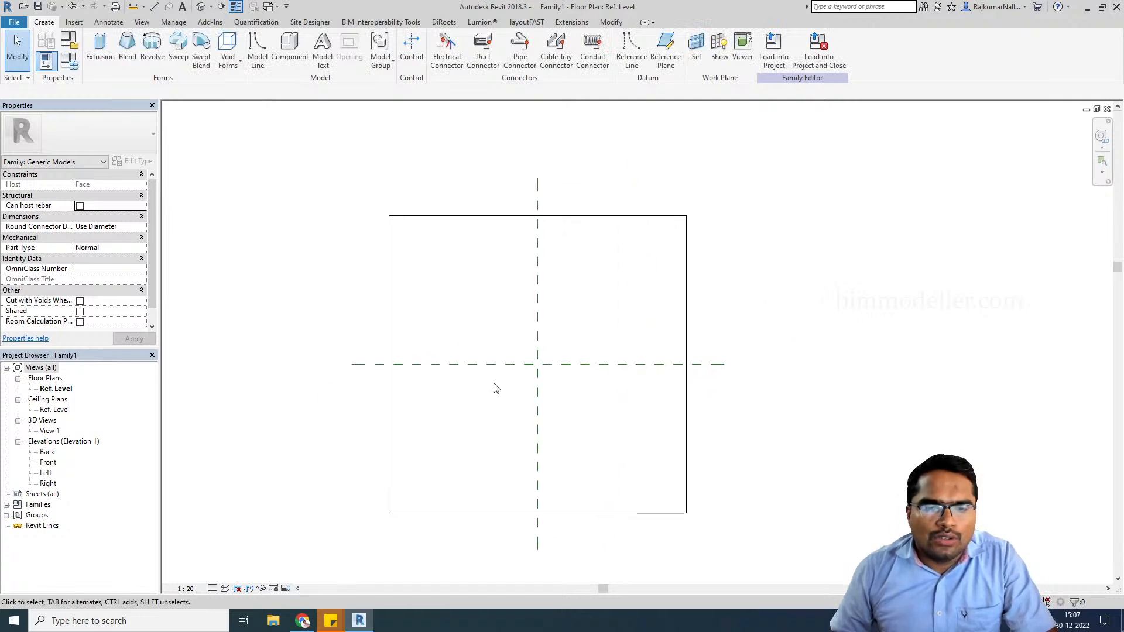
{"action": "left_click", "coordinate": [503, 365]}
{"action": "left_click", "coordinate": [537, 359]}
{"action": "scroll", "coordinate": [538, 364], "scroll_direction": "up", "scroll_amount": 3}
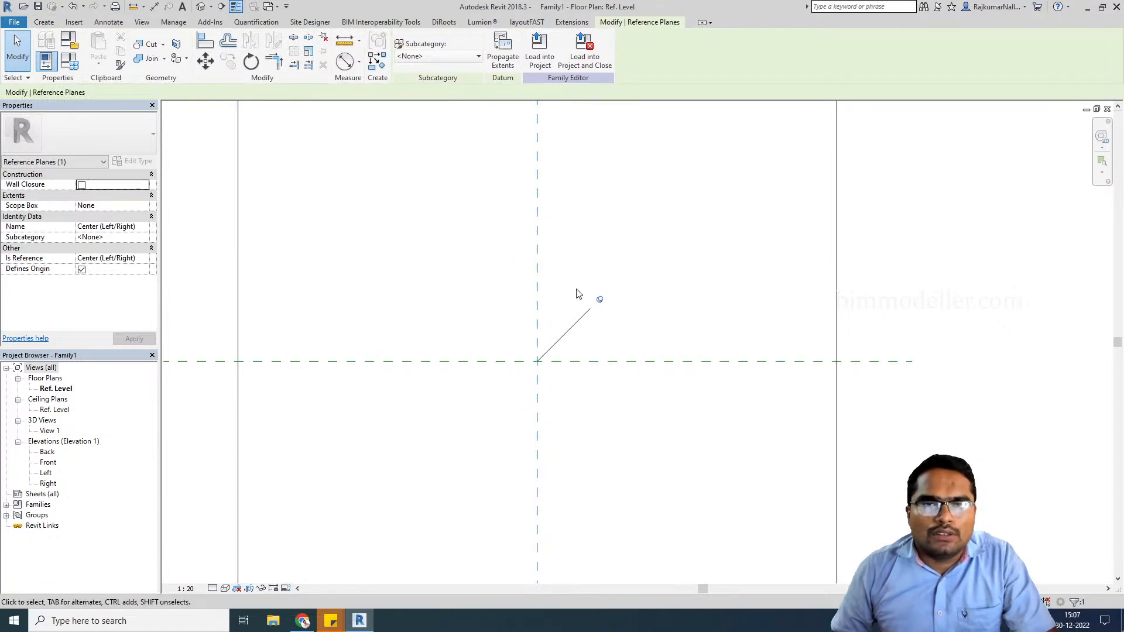
{"action": "scroll", "coordinate": [539, 304], "scroll_direction": "down", "scroll_amount": 2}
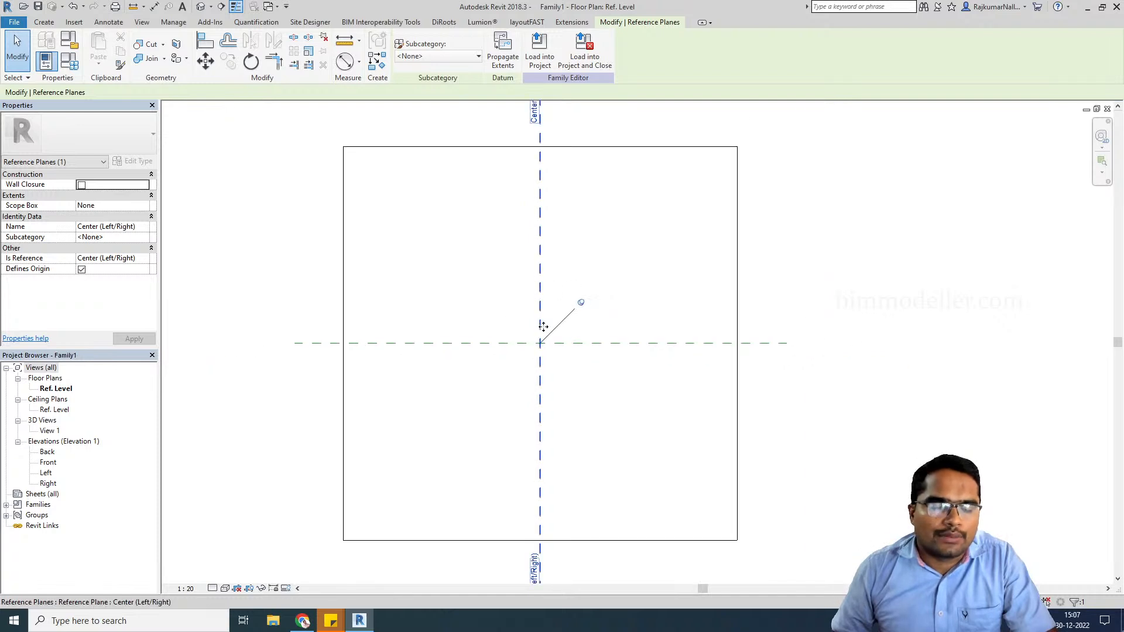
{"action": "scroll", "coordinate": [519, 319], "scroll_direction": "up", "scroll_amount": 1}
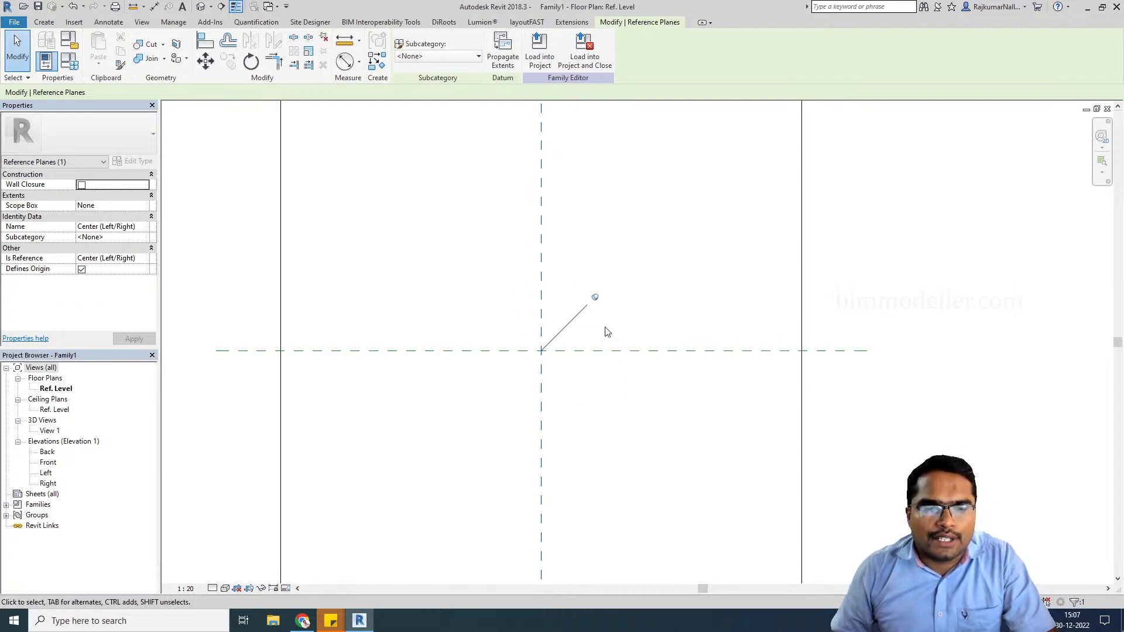
{"action": "key", "text": "Escape"}
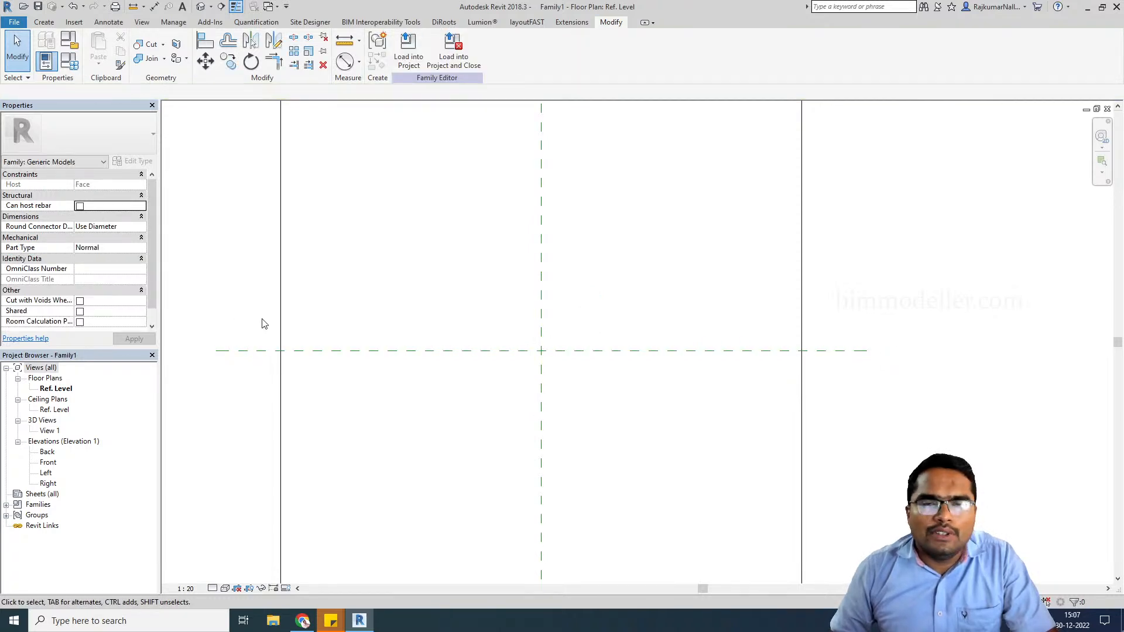
{"action": "middle_click_drag", "start_coordinate": [290, 318], "coordinate": [301, 318]}
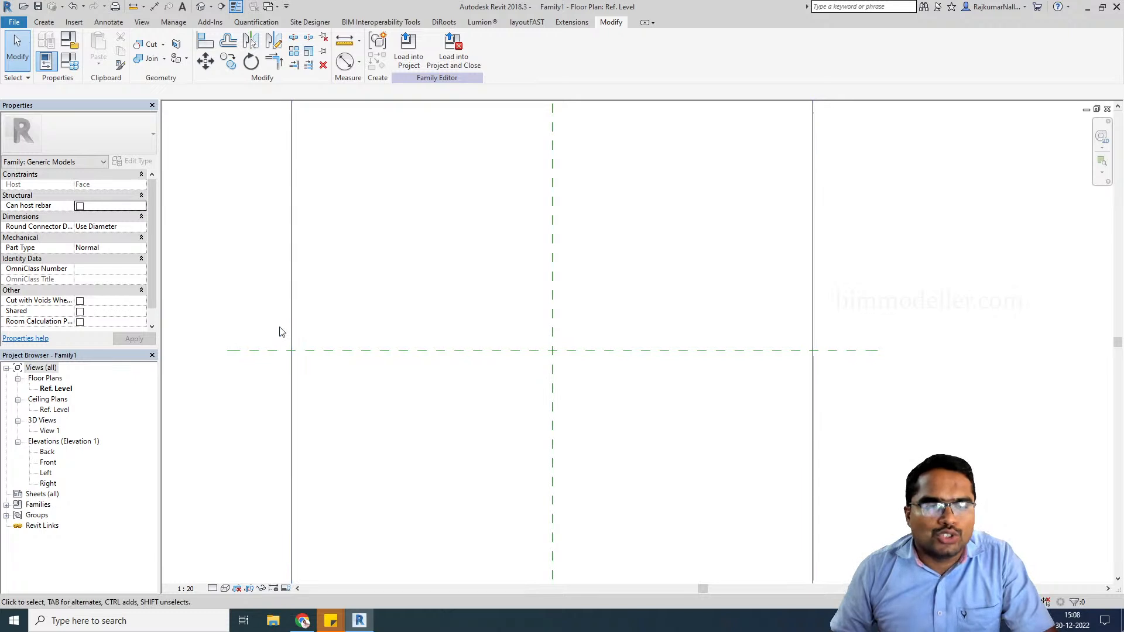
{"action": "middle_click_drag", "start_coordinate": [293, 426], "coordinate": [359, 414]}
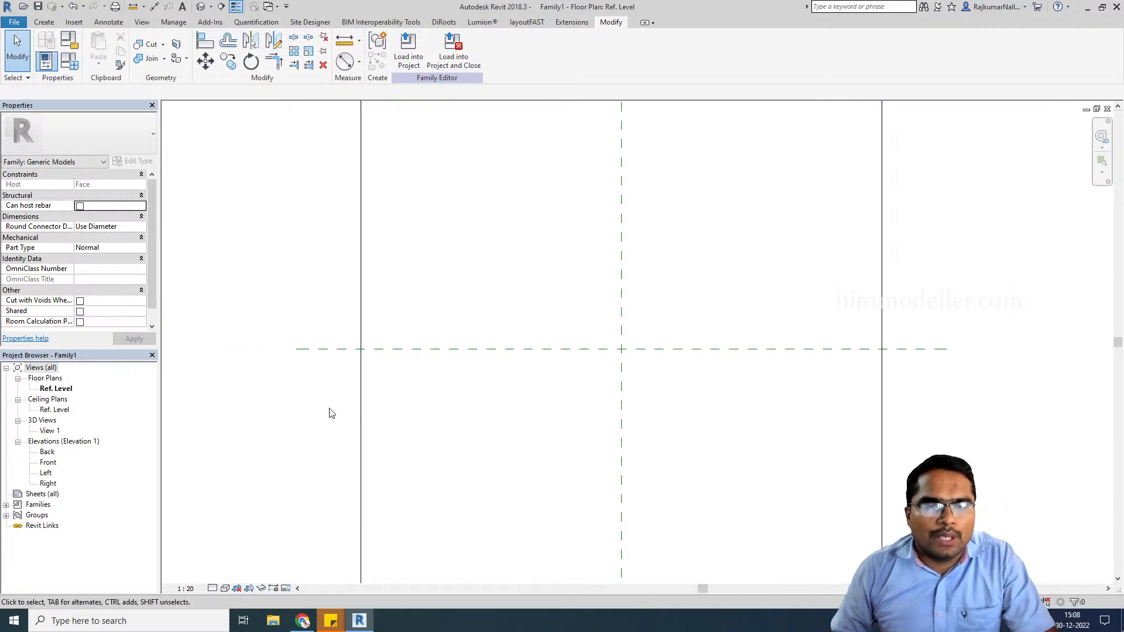
{"action": "left_click", "coordinate": [44, 21]}
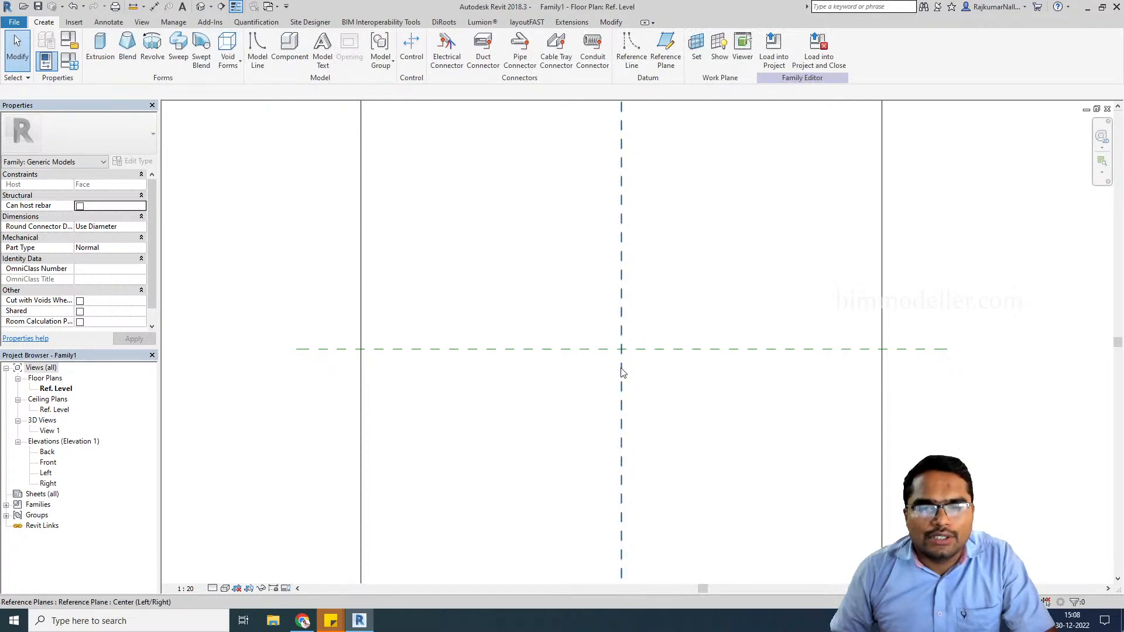
{"action": "key", "text": "r"}
{"action": "key", "text": "p"}
{"action": "key", "text": "Escape"}
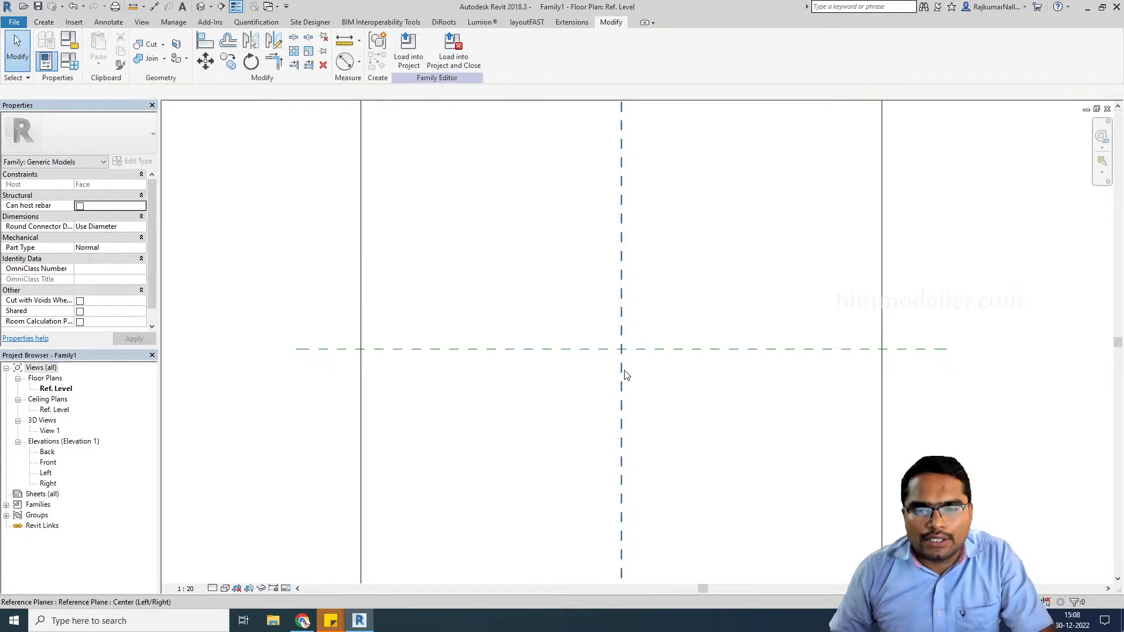
- Draw a vertical reference plane about 492 mm left of the center and a horizontal one about 402 mm above it
{"action": "right_click", "coordinate": [622, 371]}
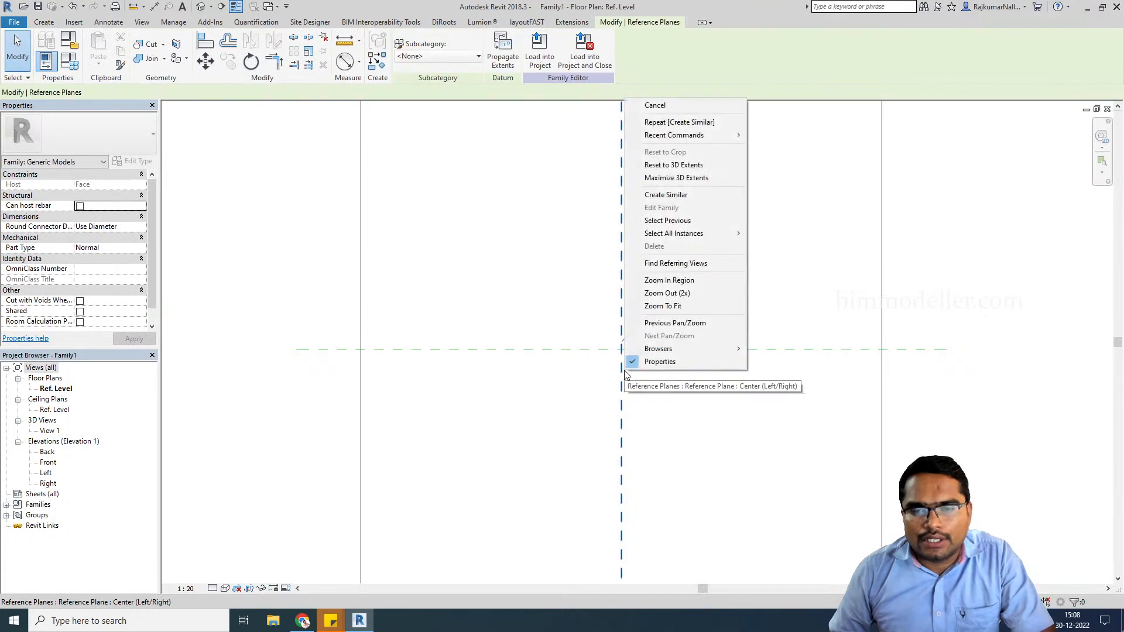
{"action": "left_click", "coordinate": [683, 196]}
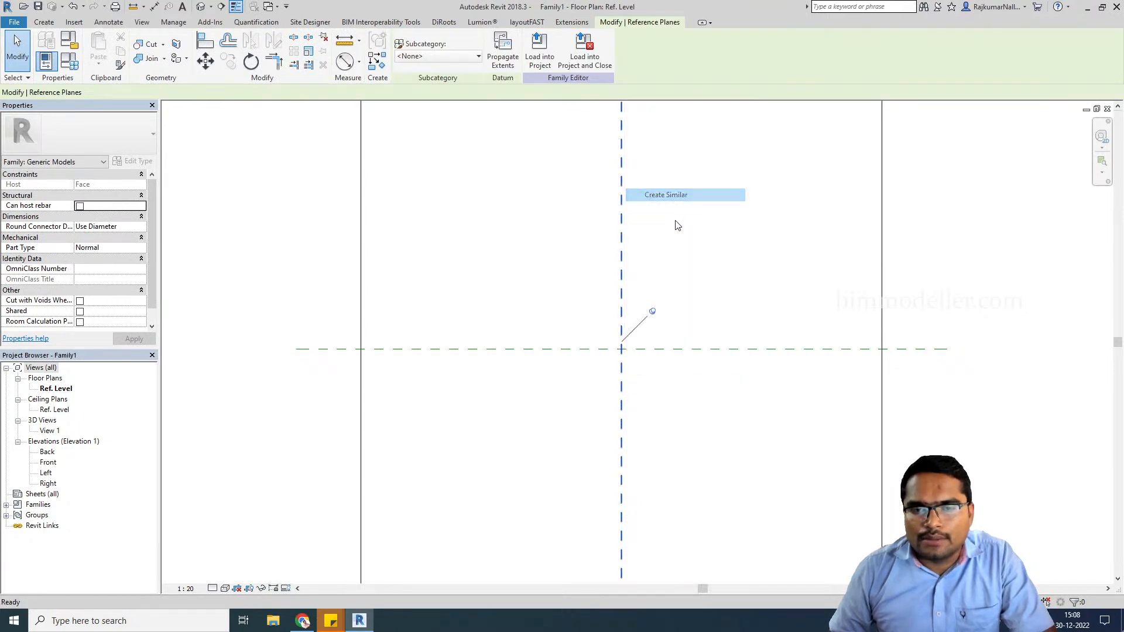
{"action": "left_click", "coordinate": [516, 460]}
{"action": "left_click", "coordinate": [519, 184]}
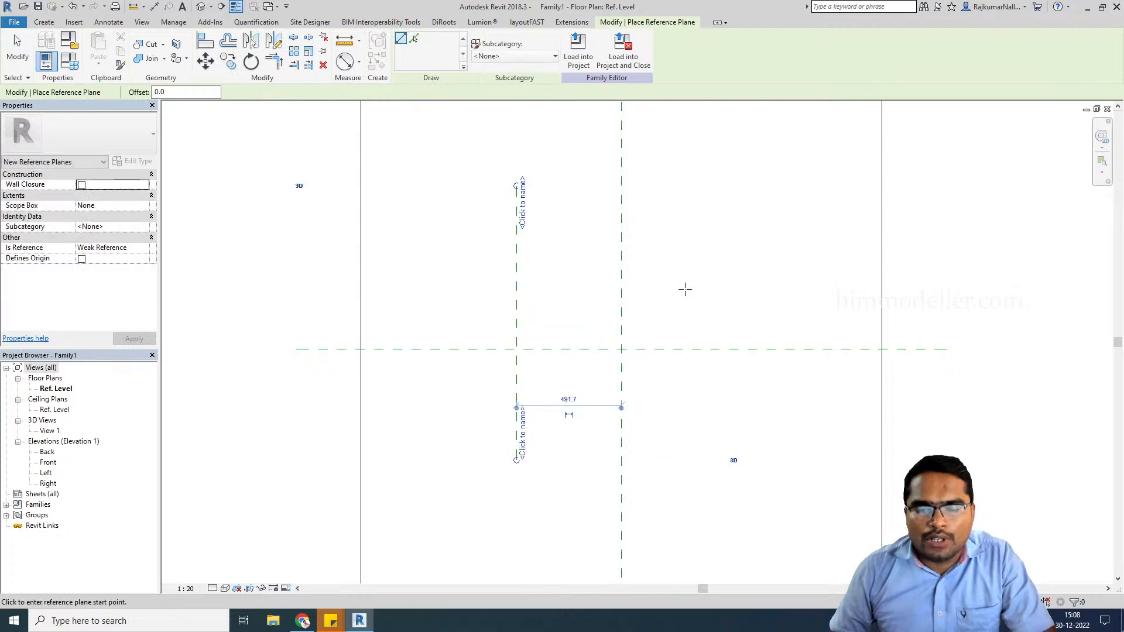
{"action": "left_click", "coordinate": [408, 263]}
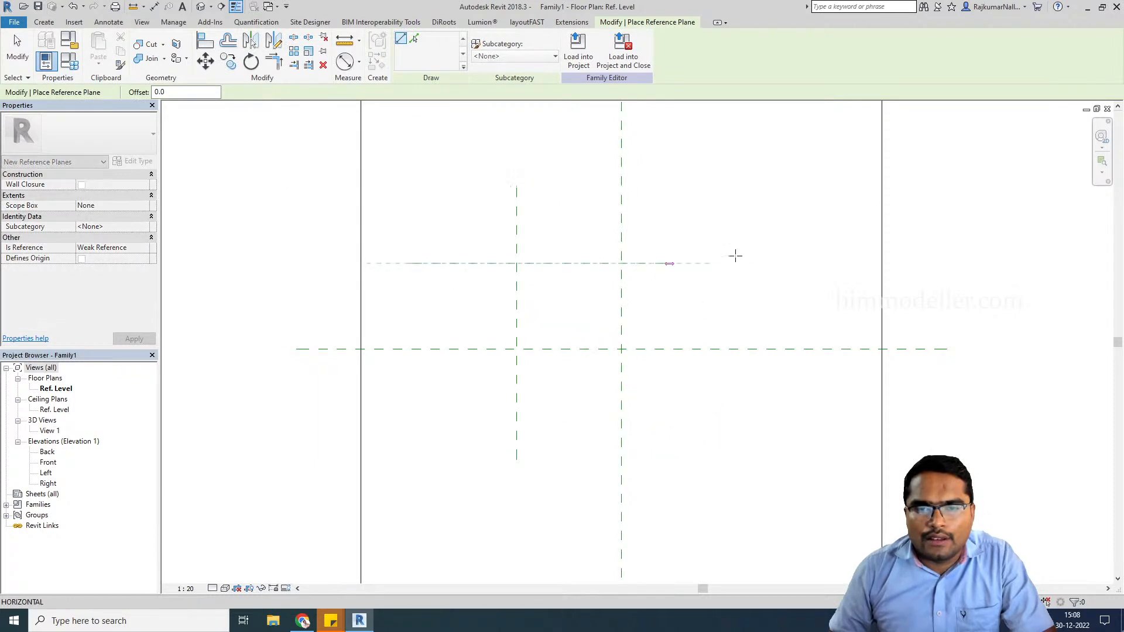
{"action": "left_click", "coordinate": [790, 263]}
{"action": "key", "text": "Escape"}
{"action": "key", "text": "Escape"}
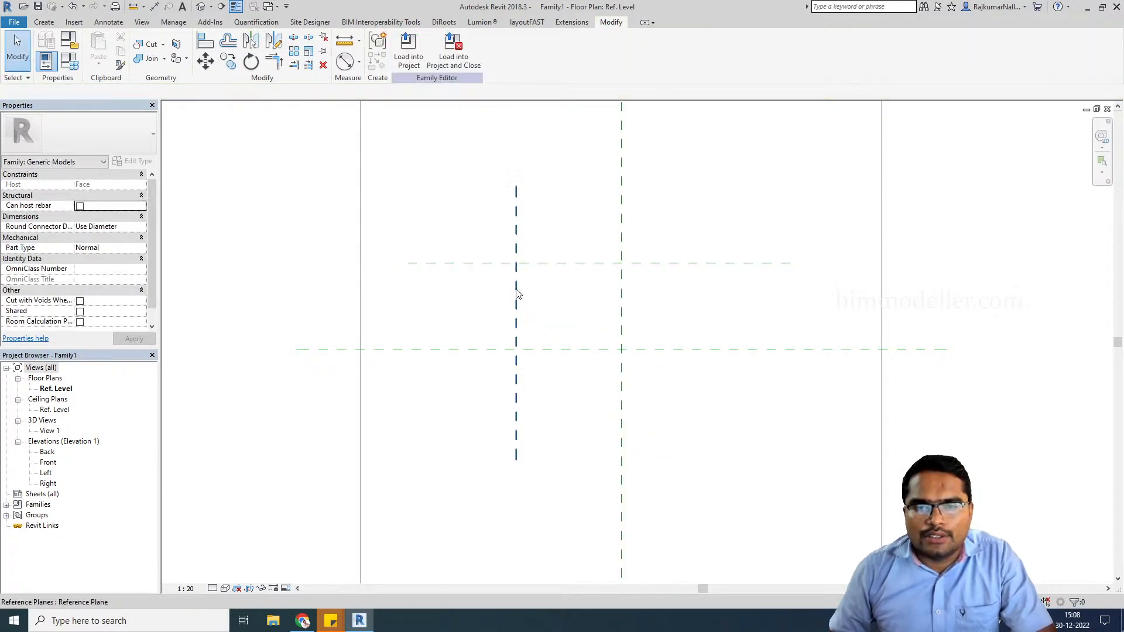
- Draw a vertical reference plane about 320 mm right of the center and a horizontal one about 320 mm below it
{"action": "left_click", "coordinate": [516, 290]}
{"action": "key", "text": "r"}
{"action": "key", "text": "p"}
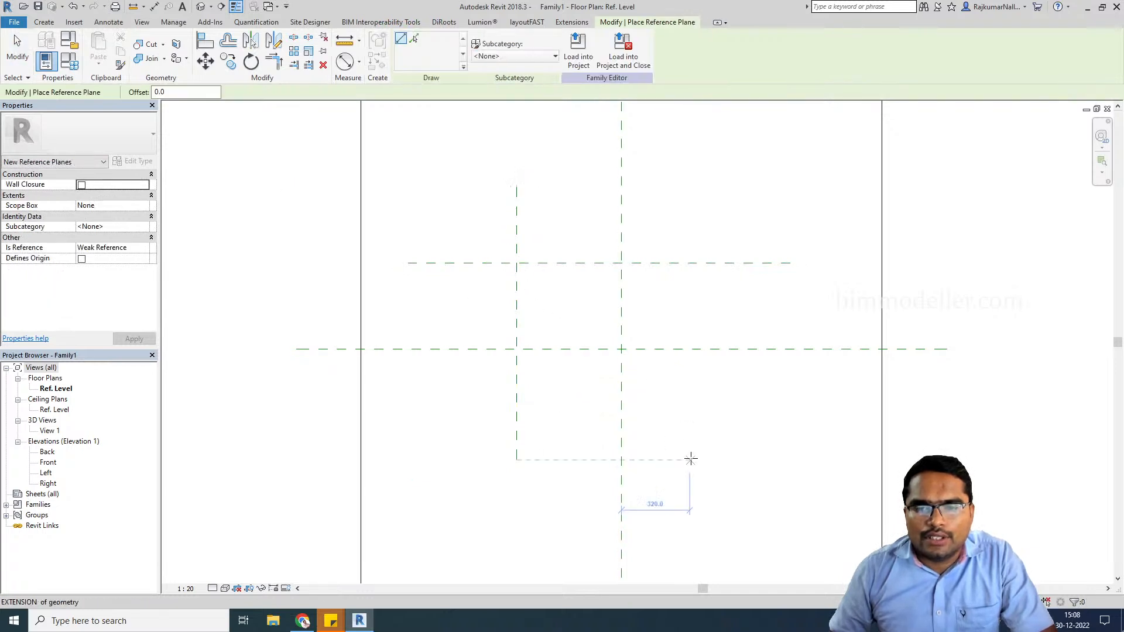
{"action": "left_click", "coordinate": [690, 470]}
{"action": "left_click", "coordinate": [688, 185]}
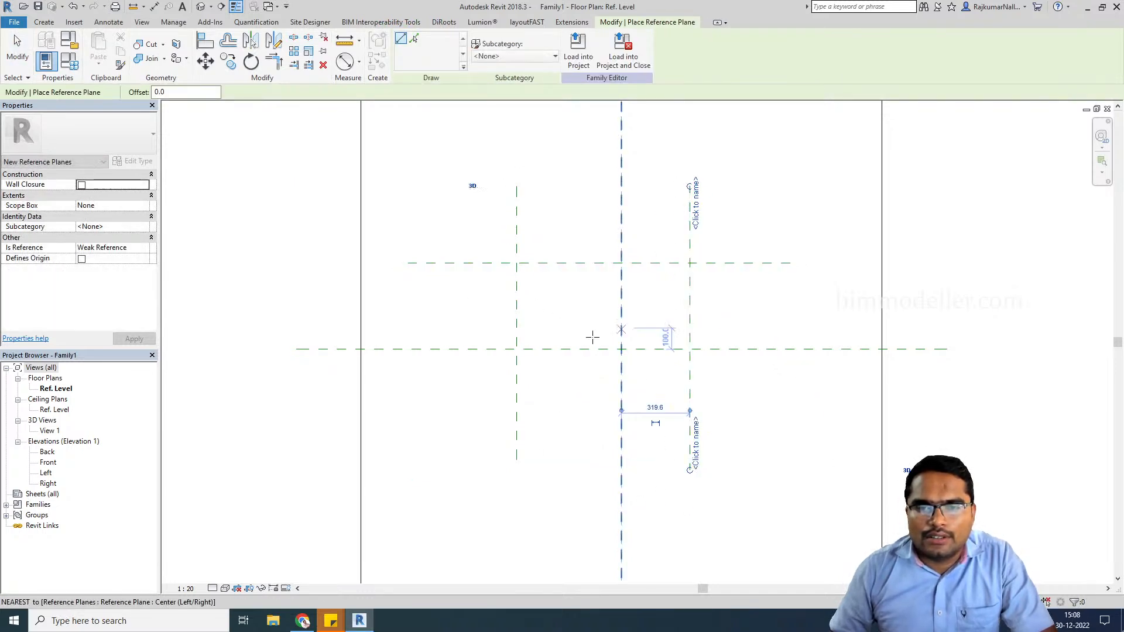
{"action": "left_click", "coordinate": [484, 414]}
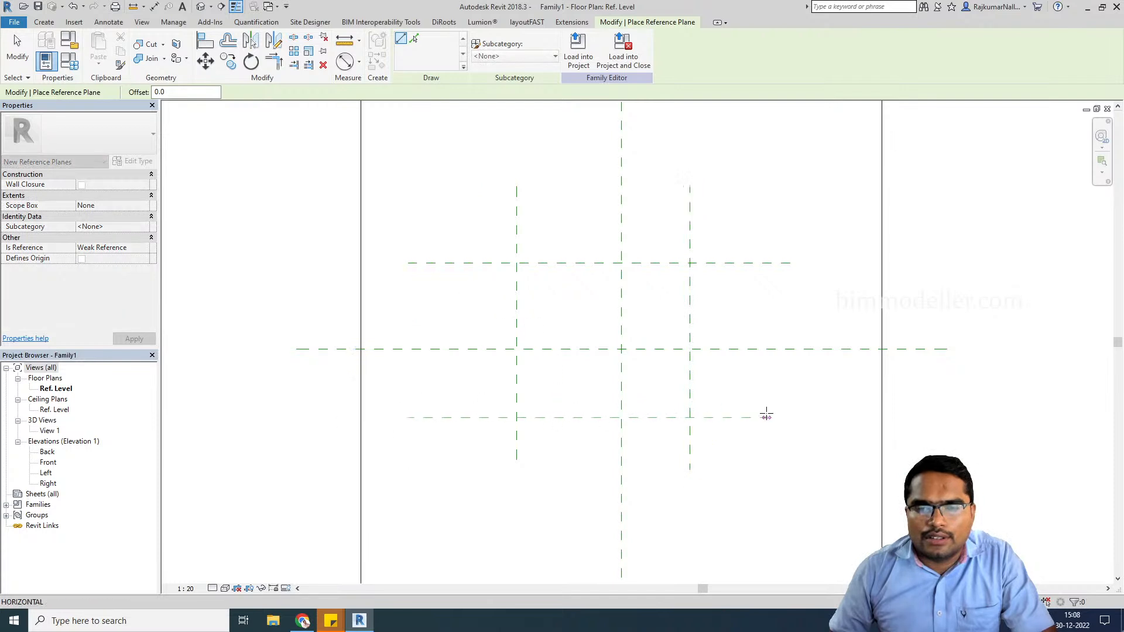
{"action": "left_click", "coordinate": [791, 418]}
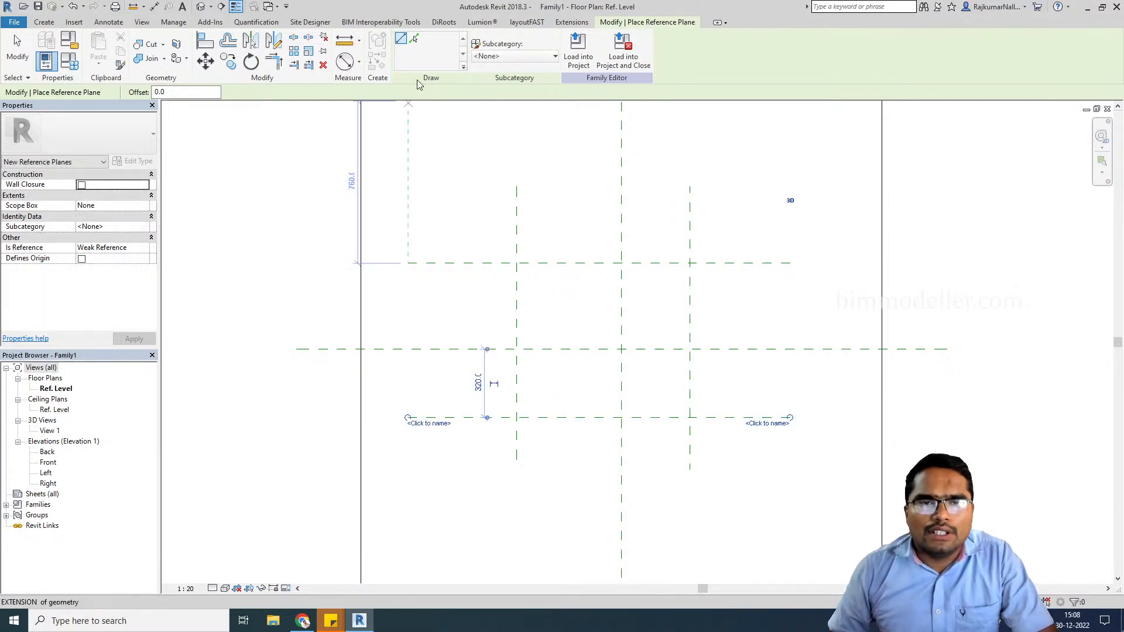
{"action": "key", "text": "Escape"}
- Add an aligned dimension across the three horizontal reference planes and constrain its two segments to be equal
{"action": "left_click", "coordinate": [345, 61]}
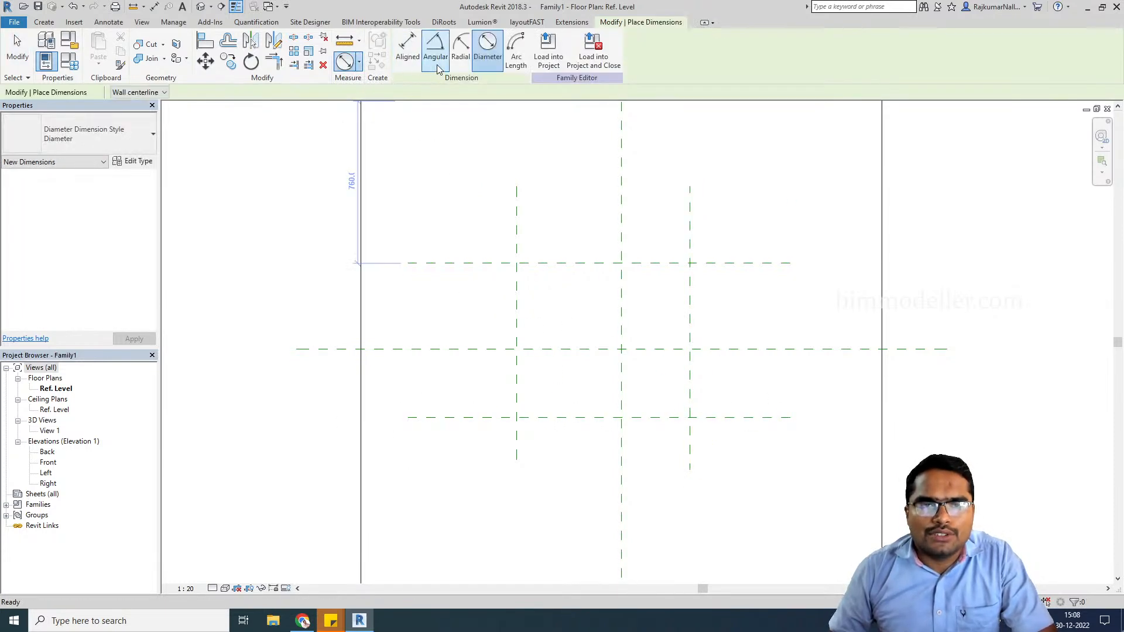
{"action": "left_click", "coordinate": [412, 57]}
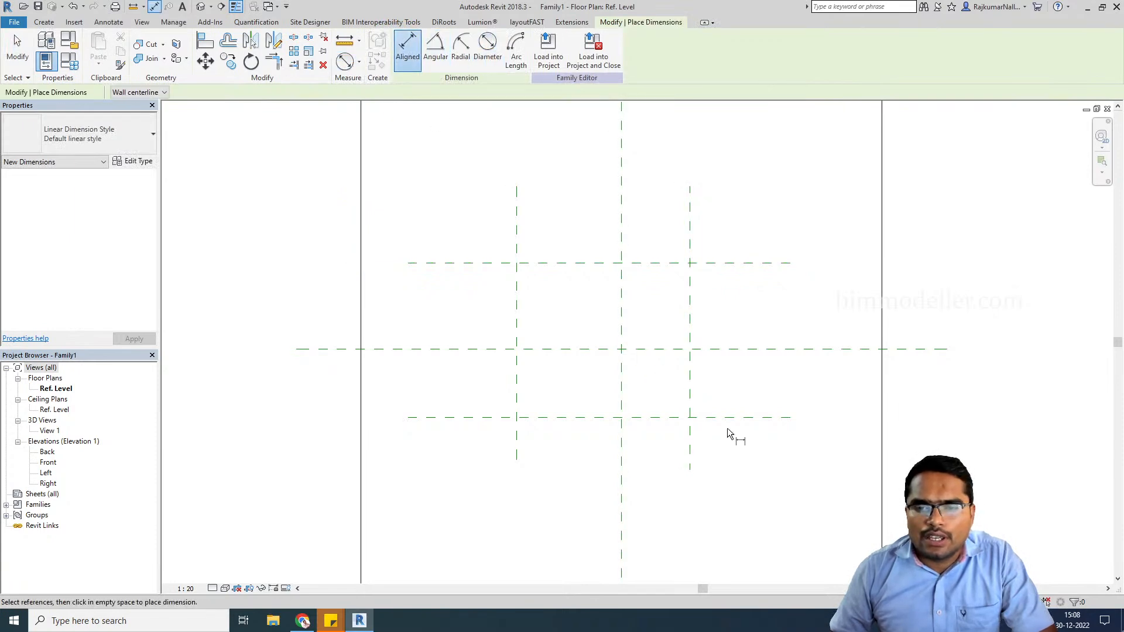
{"action": "left_click", "coordinate": [725, 418]}
{"action": "left_click", "coordinate": [741, 349]}
{"action": "left_click", "coordinate": [754, 264]}
{"action": "left_click", "coordinate": [800, 308]}
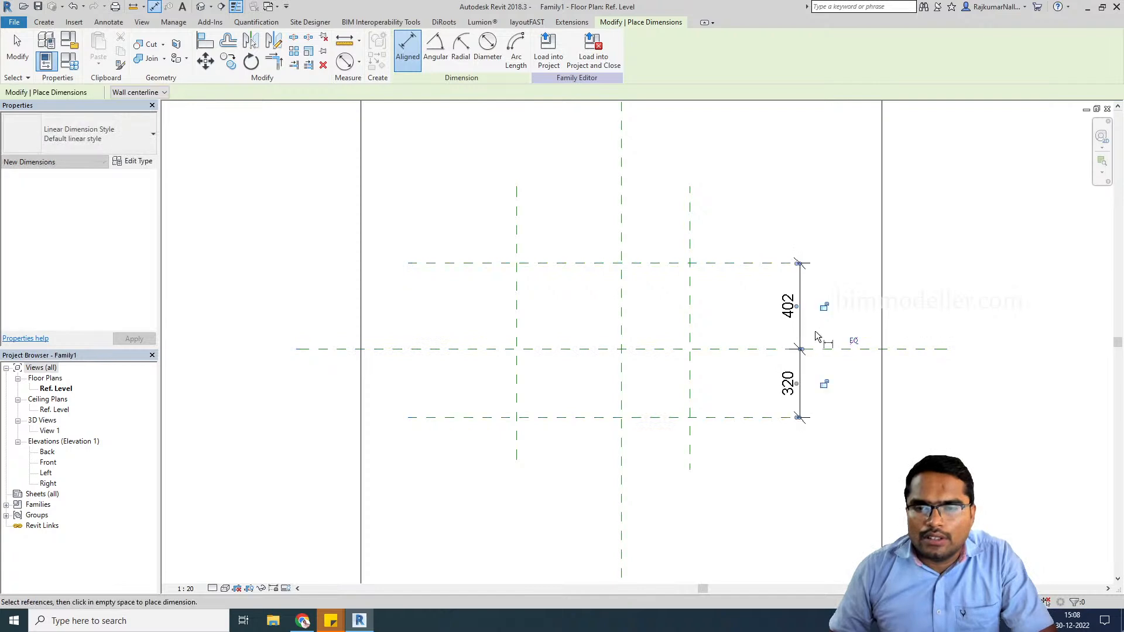
{"action": "left_click", "coordinate": [855, 344]}
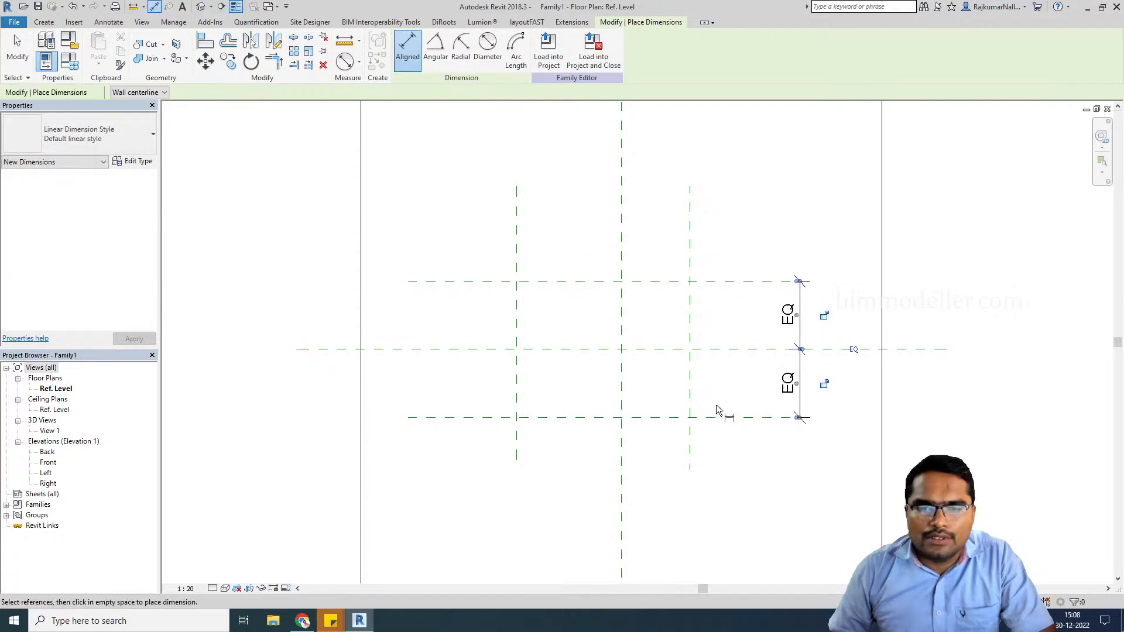
- Add an overall aligned dimension between the upper and lower horizontal reference planes, outside the equality dimension
{"action": "left_click", "coordinate": [742, 418]}
{"action": "left_click", "coordinate": [746, 282]}
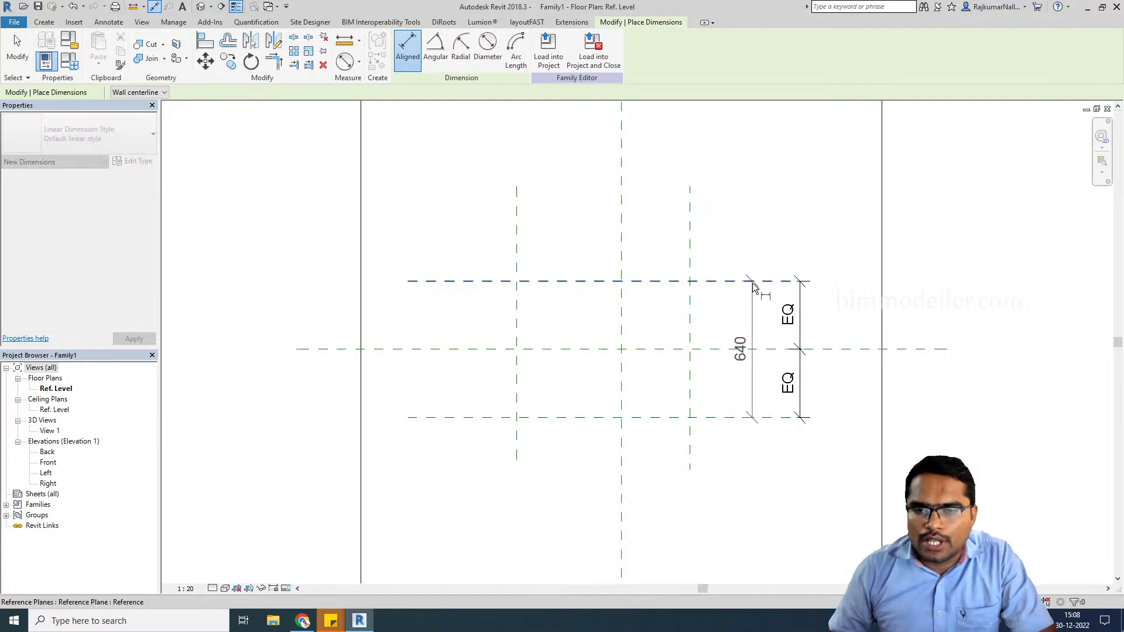
{"action": "left_click", "coordinate": [853, 352]}
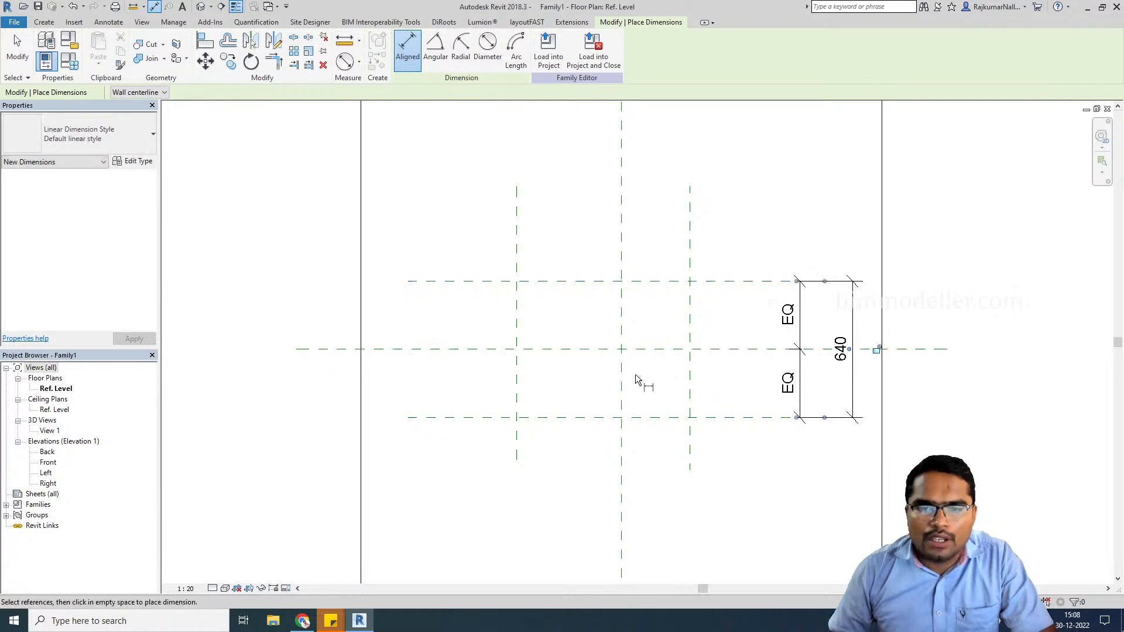
- Add an aligned dimension across the three vertical reference planes and constrain its two segments to be equal
{"action": "left_click", "coordinate": [517, 409]}
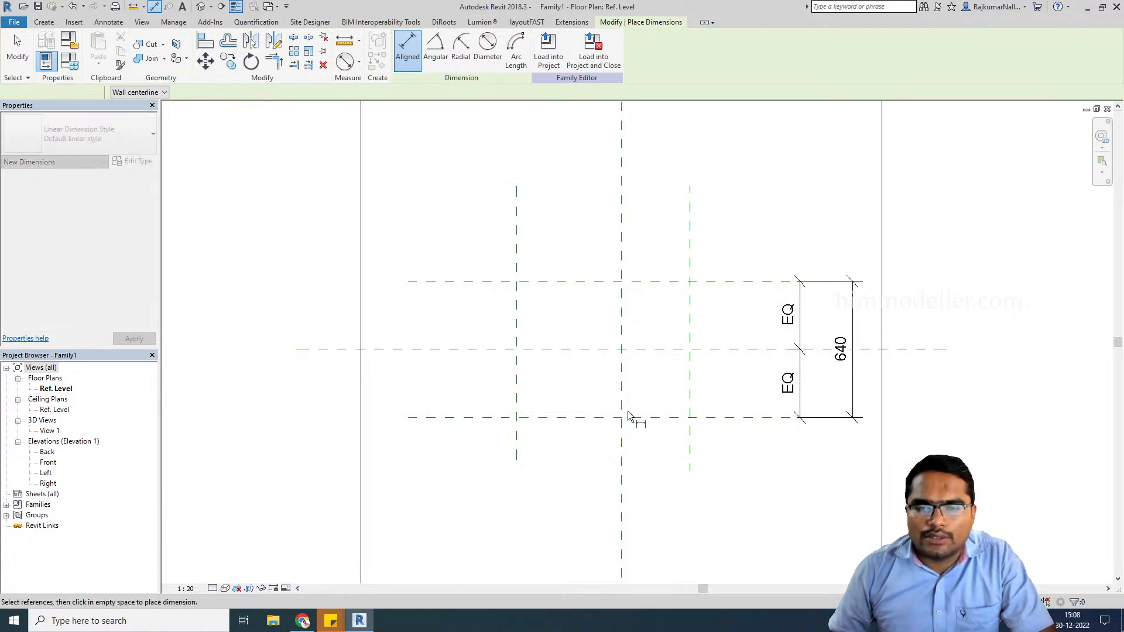
{"action": "key", "text": "Escape"}
{"action": "left_click", "coordinate": [622, 406]}
{"action": "left_click", "coordinate": [518, 406]}
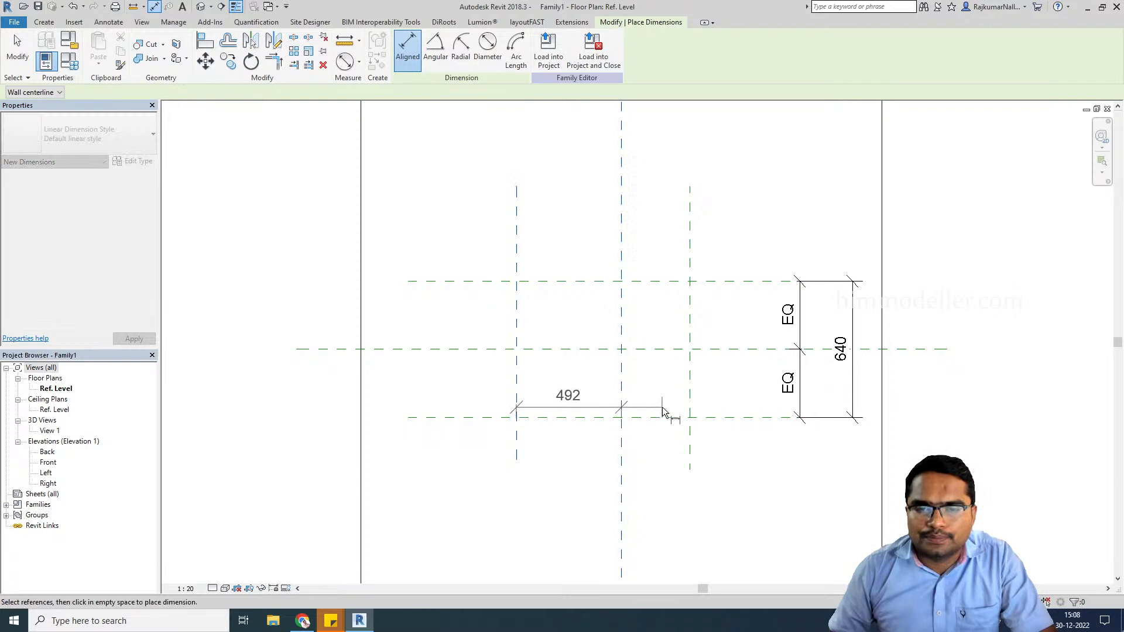
{"action": "left_click", "coordinate": [689, 412]}
{"action": "left_click", "coordinate": [798, 527]}
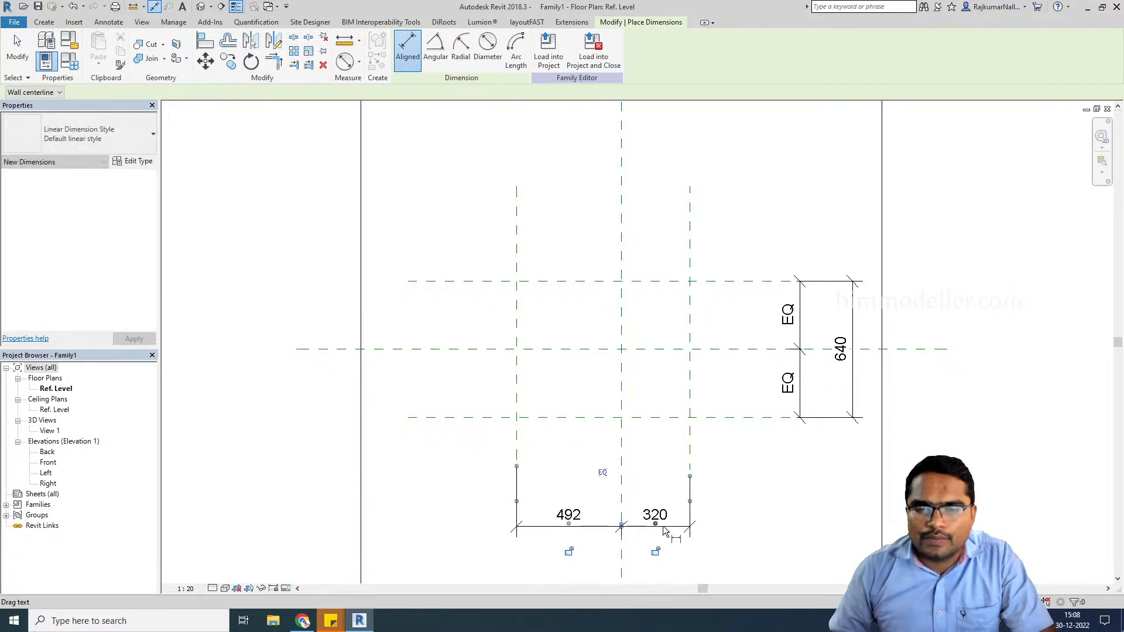
{"action": "left_click", "coordinate": [617, 476]}
- Add an overall aligned dimension between the two outer vertical reference planes, below the equality dimension
{"action": "left_click", "coordinate": [553, 397]}
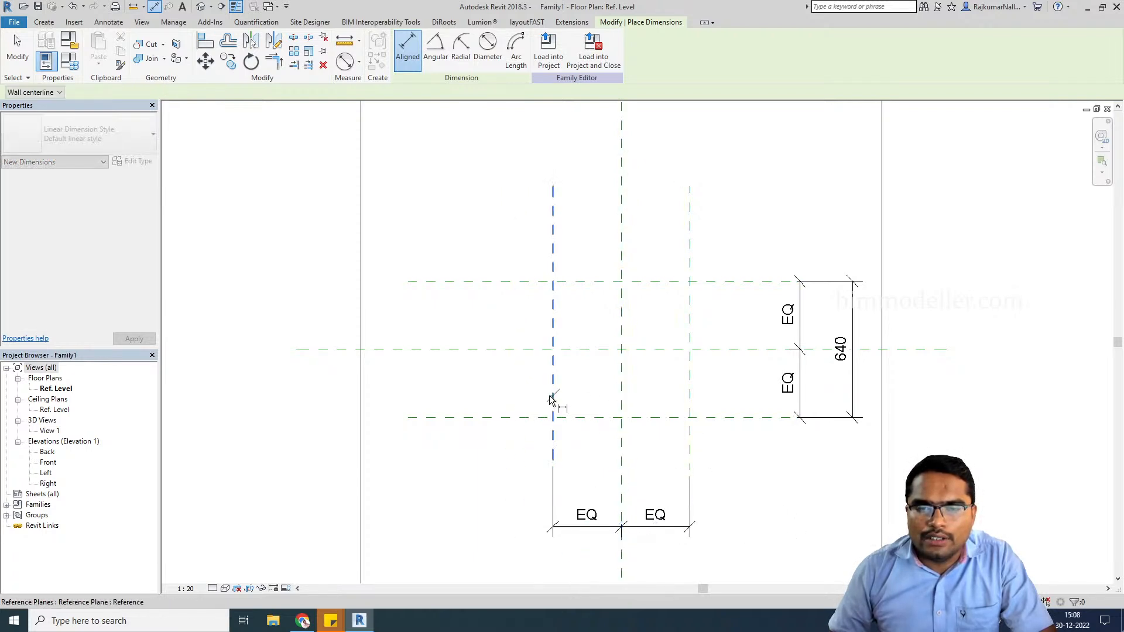
{"action": "left_click", "coordinate": [695, 437]}
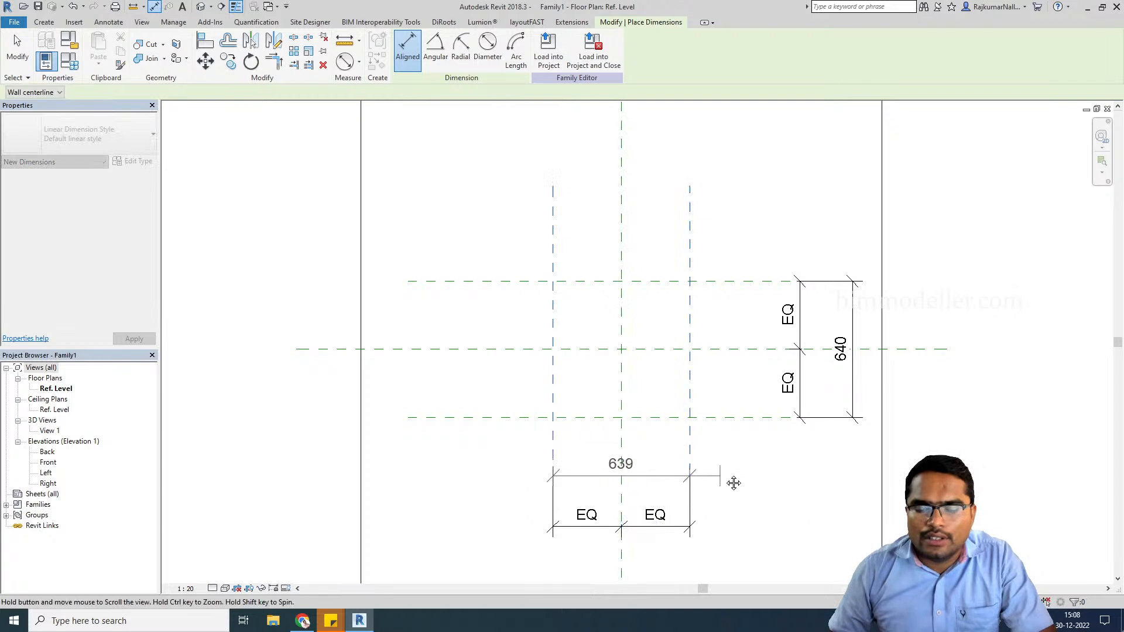
{"action": "middle_click_drag", "start_coordinate": [720, 527], "coordinate": [733, 429]}
{"action": "left_click", "coordinate": [735, 459]}
{"action": "key", "text": "Escape"}
{"action": "key", "text": "Escape"}
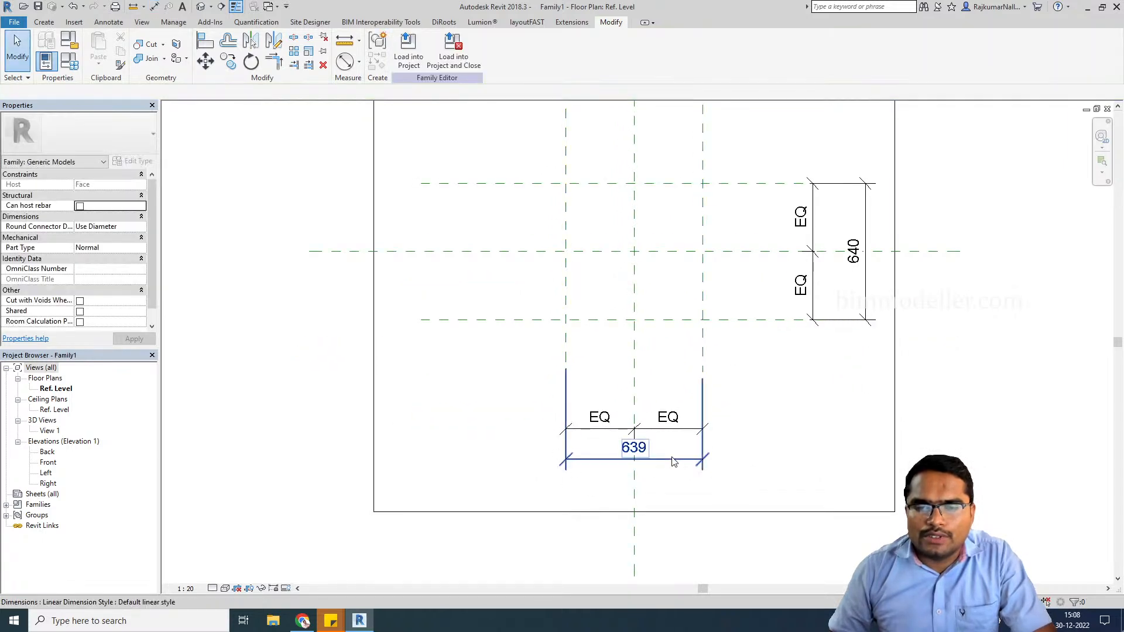
- Label the overall horizontal dimension with a new family type parameter named Width, grouped under Dimensions
{"action": "left_click", "coordinate": [674, 460]}
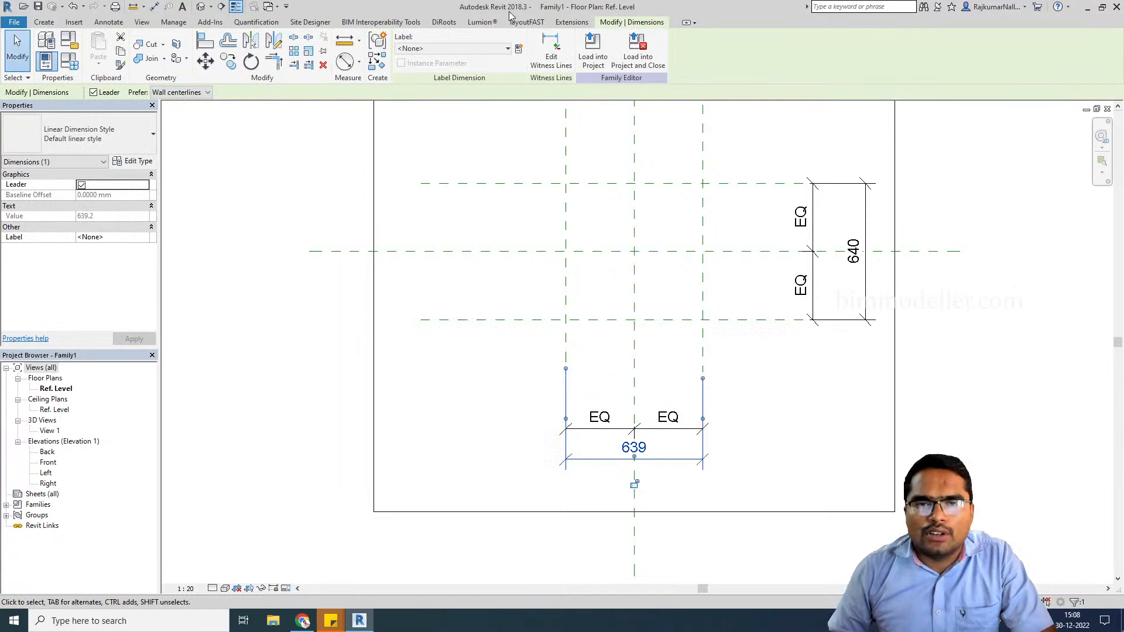
{"action": "left_click", "coordinate": [519, 48]}
{"action": "type", "text": "Width"}
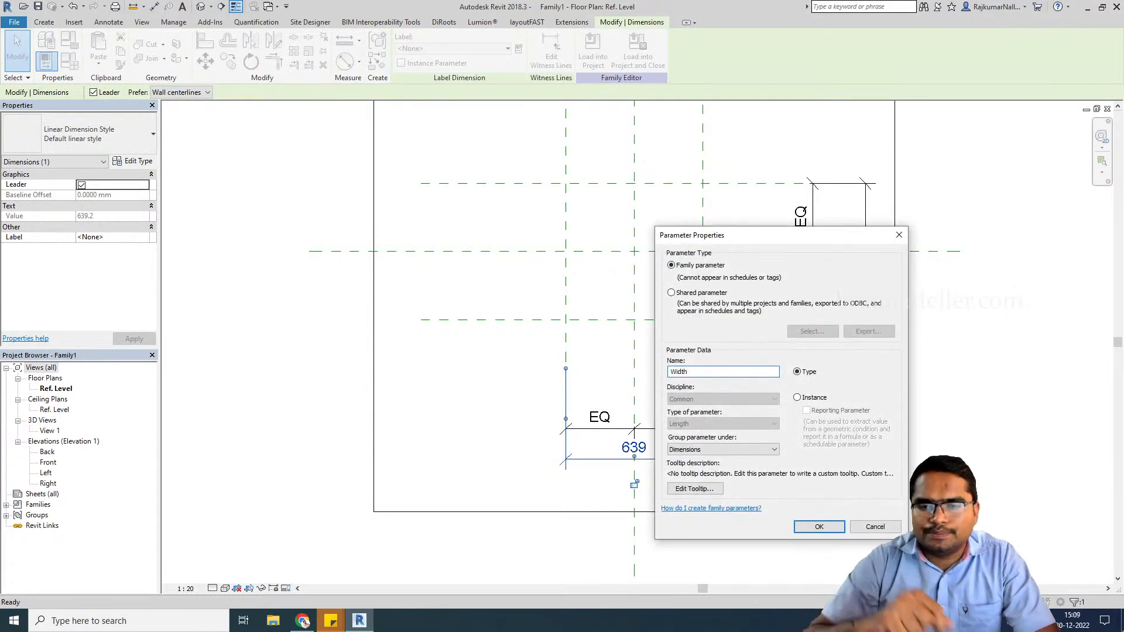
{"action": "left_click", "coordinate": [819, 528]}
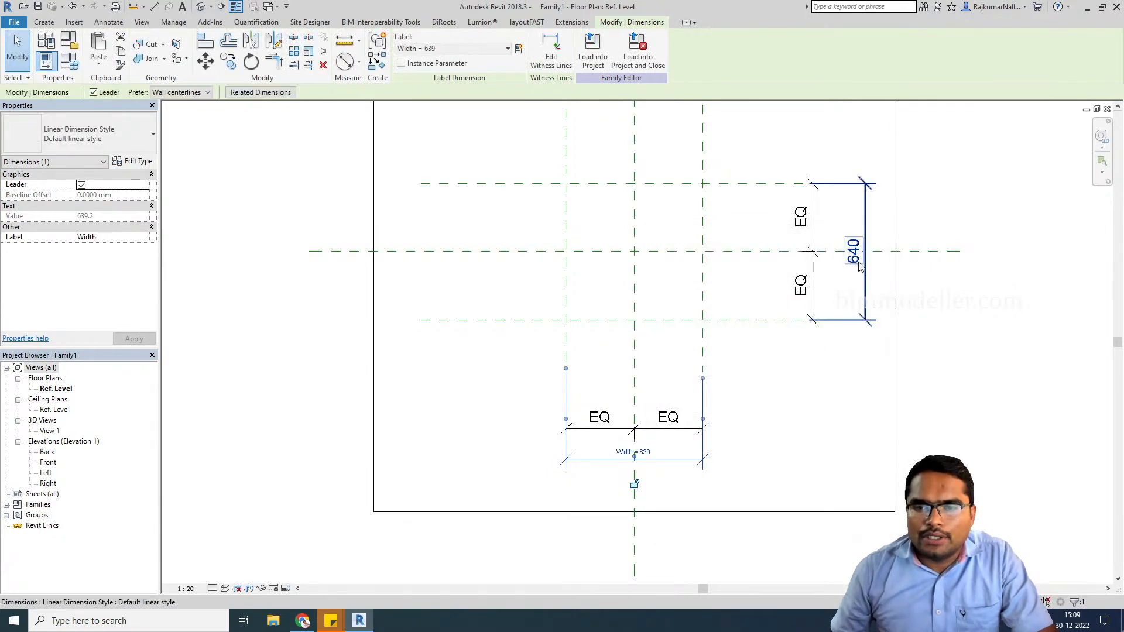
- Label the overall vertical dimension with a new family type parameter named Height, grouped under Dimensions
{"action": "left_click", "coordinate": [861, 275]}
{"action": "left_click", "coordinate": [518, 49]}
{"action": "type", "text": "heigh"}
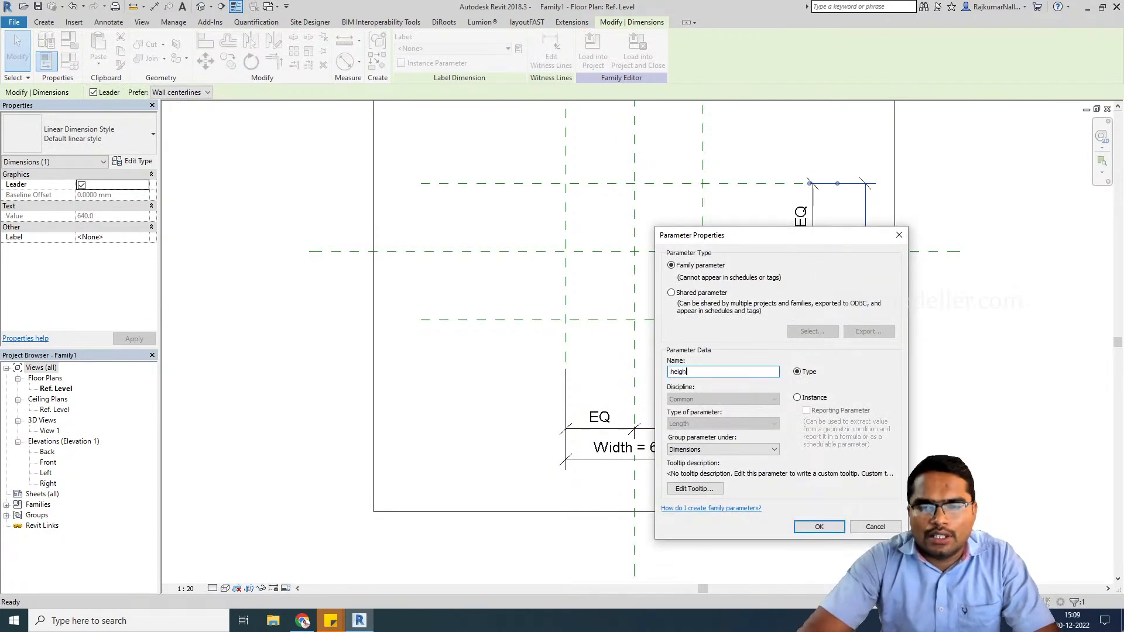
{"action": "type", "text": "He"}
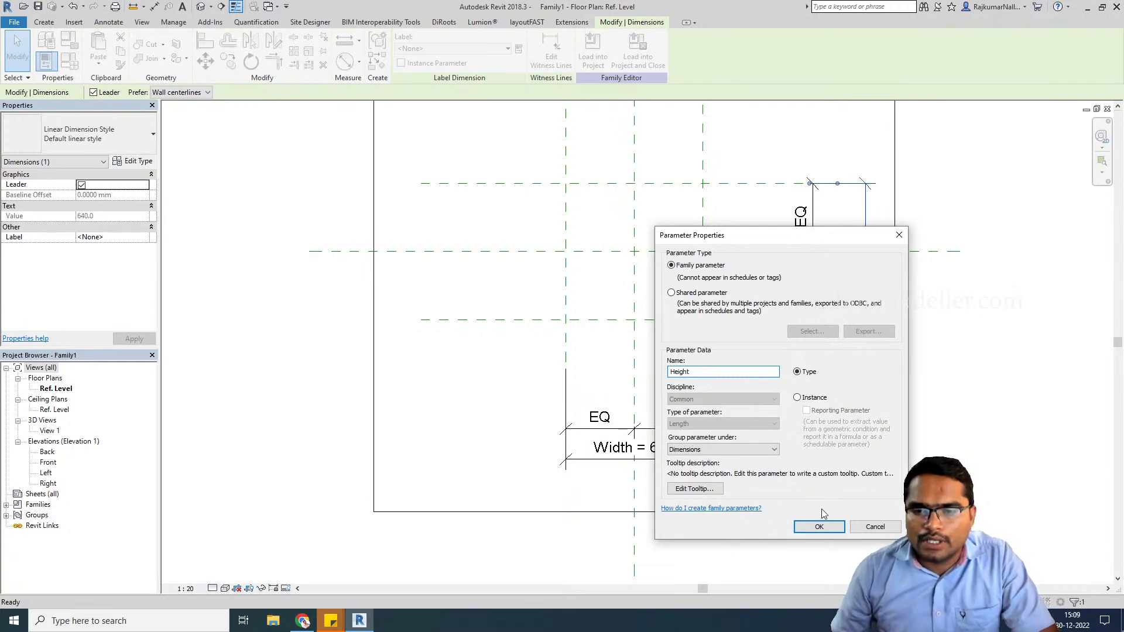
{"action": "left_click", "coordinate": [819, 527]}
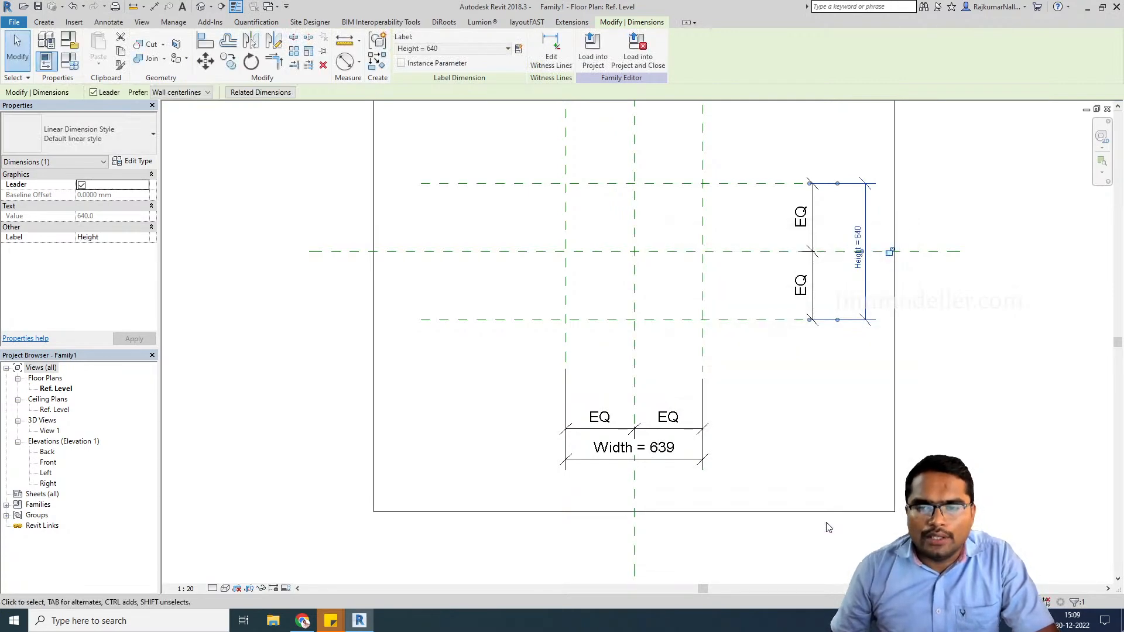
{"action": "left_click", "coordinate": [783, 466]}
{"action": "middle_click_drag", "start_coordinate": [702, 465], "coordinate": [689, 488]}
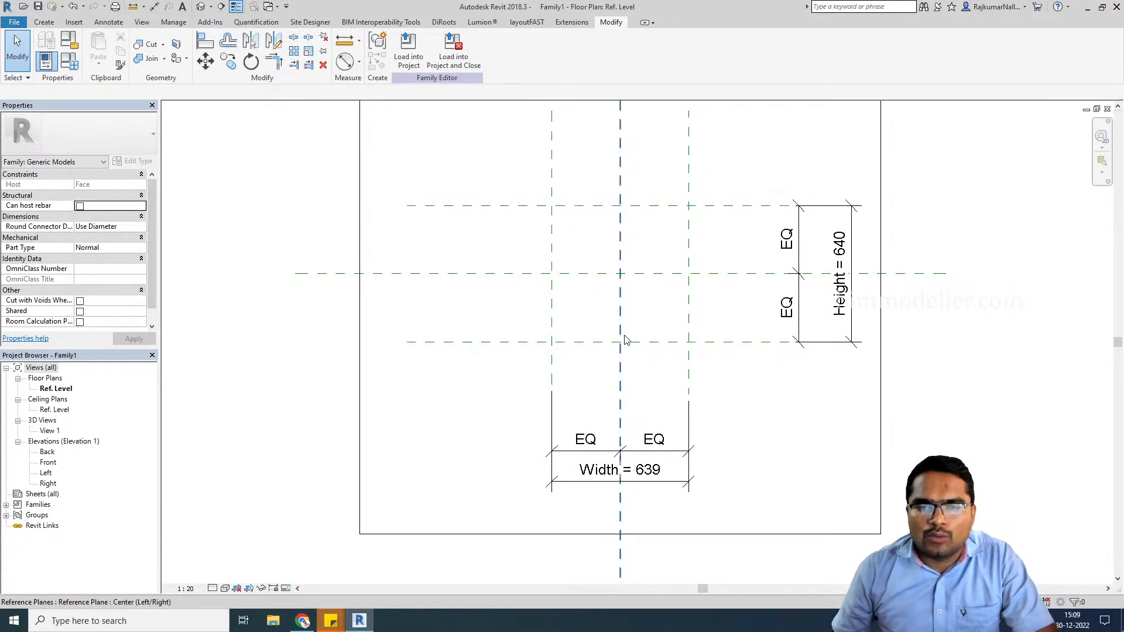
- Create a 250 mm void extrusion from a rectangle snapped to opposite intersections of the four outer reference planes
{"action": "left_click", "coordinate": [53, 25]}
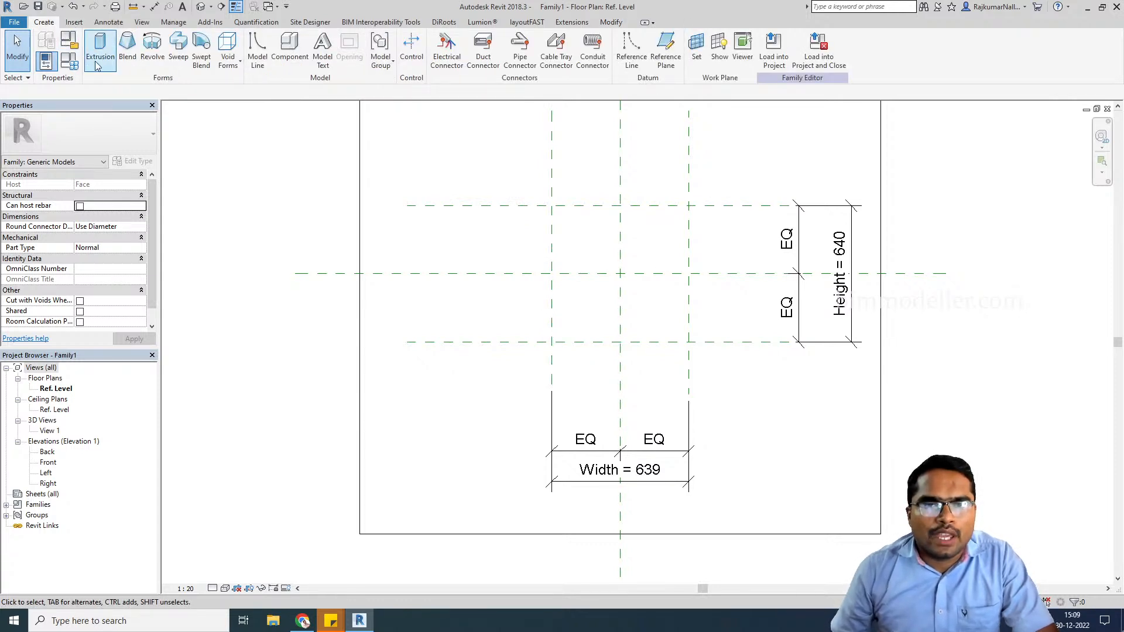
{"action": "left_click", "coordinate": [226, 63]}
{"action": "left_click", "coordinate": [235, 83]}
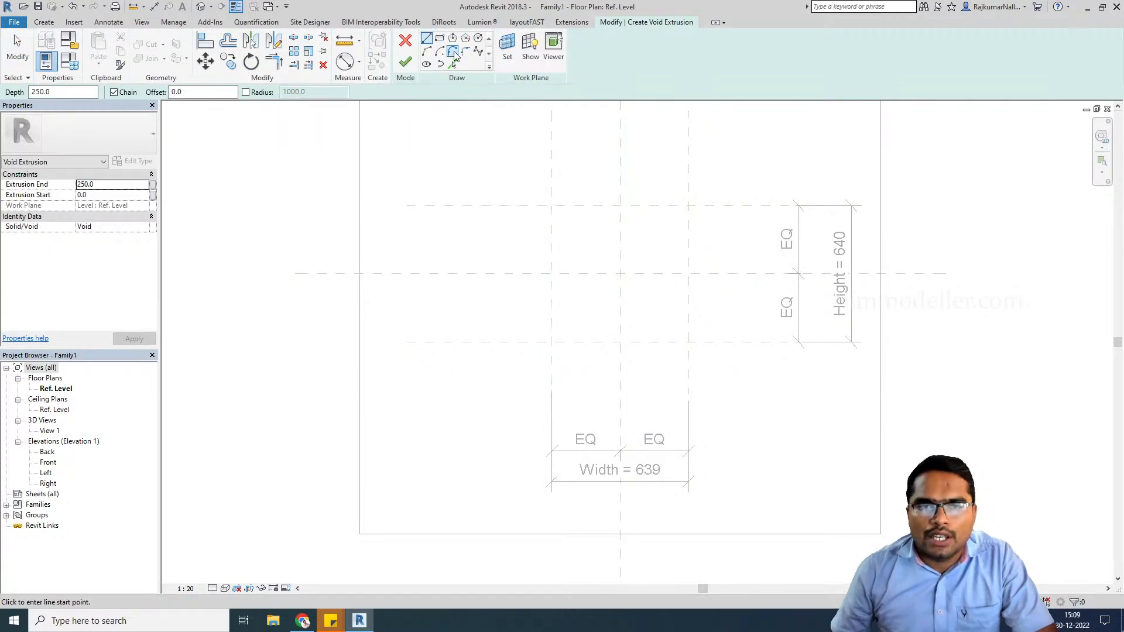
{"action": "left_click", "coordinate": [440, 39]}
{"action": "left_click", "coordinate": [552, 205]}
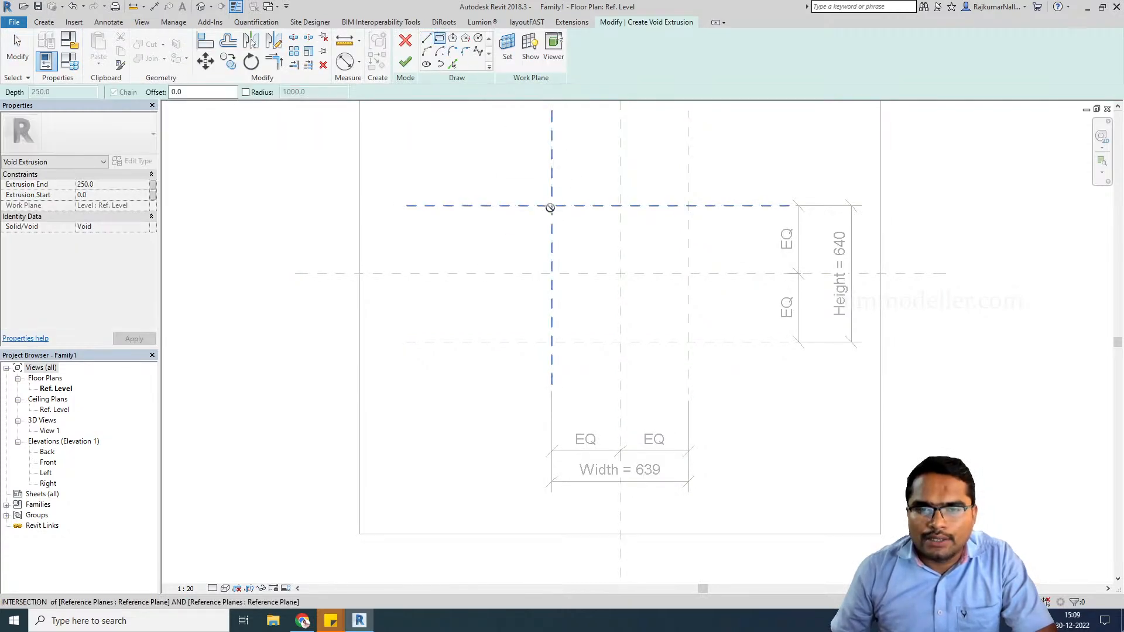
{"action": "left_click", "coordinate": [688, 342]}
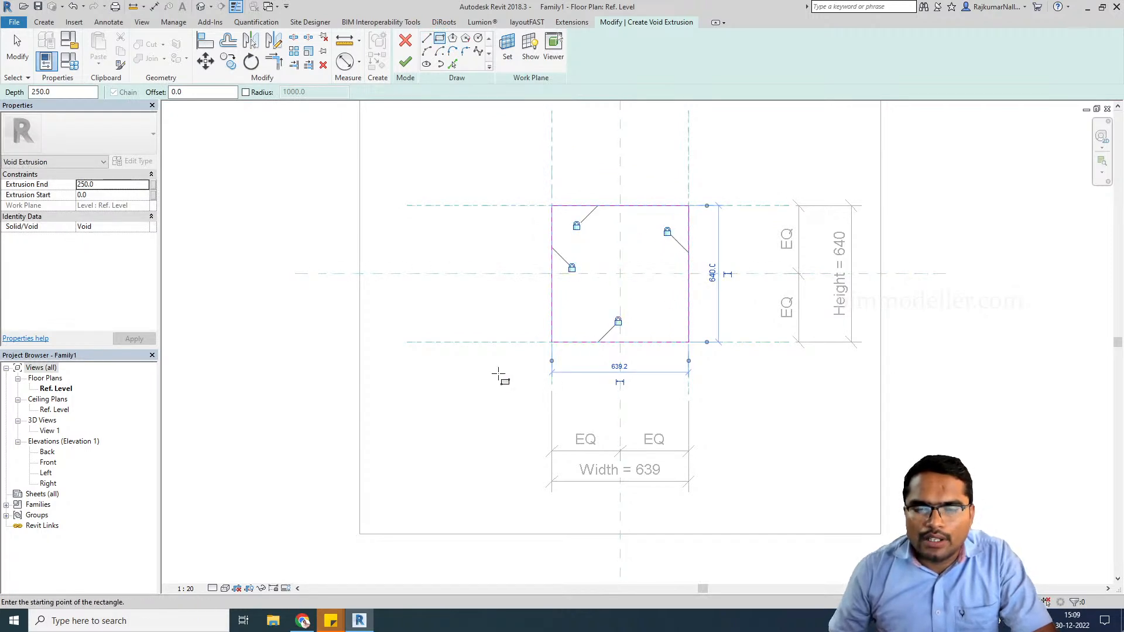
{"action": "key", "text": "Escape"}
{"action": "key", "text": "Escape"}
{"action": "left_click", "coordinate": [405, 62]}
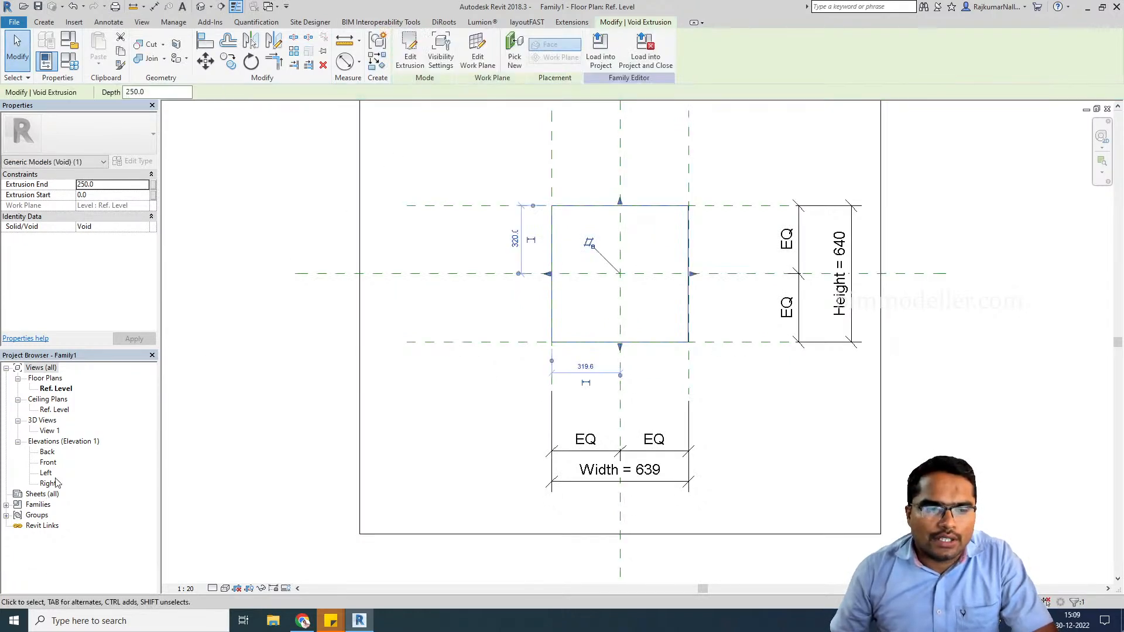
- Open the Front elevation and bring the void extrusion and host into close view
{"action": "double_click", "coordinate": [50, 462]}
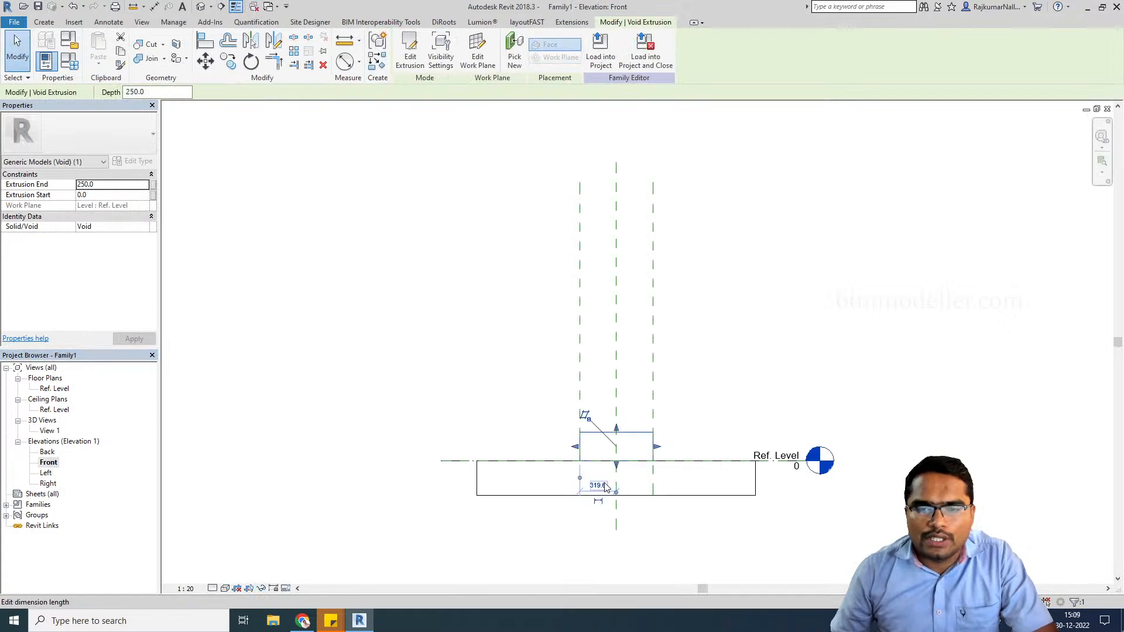
{"action": "scroll", "coordinate": [642, 495], "scroll_direction": "up", "scroll_amount": 3}
{"action": "middle_click_drag", "start_coordinate": [642, 487], "coordinate": [603, 427]}
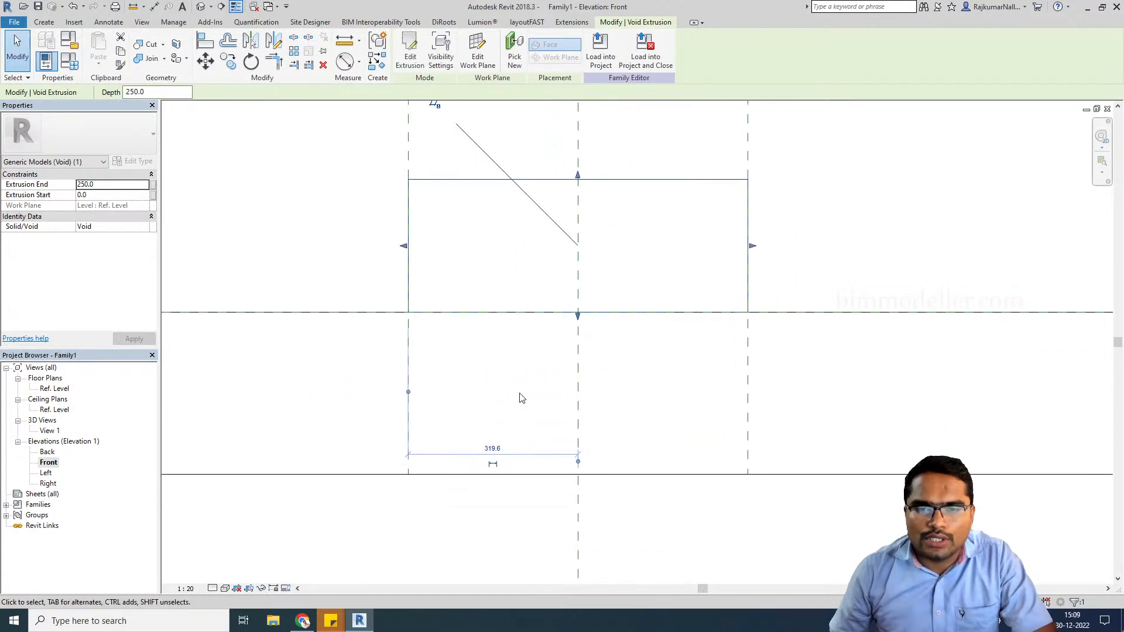
{"action": "scroll", "coordinate": [520, 397], "scroll_direction": "down", "scroll_amount": 2}
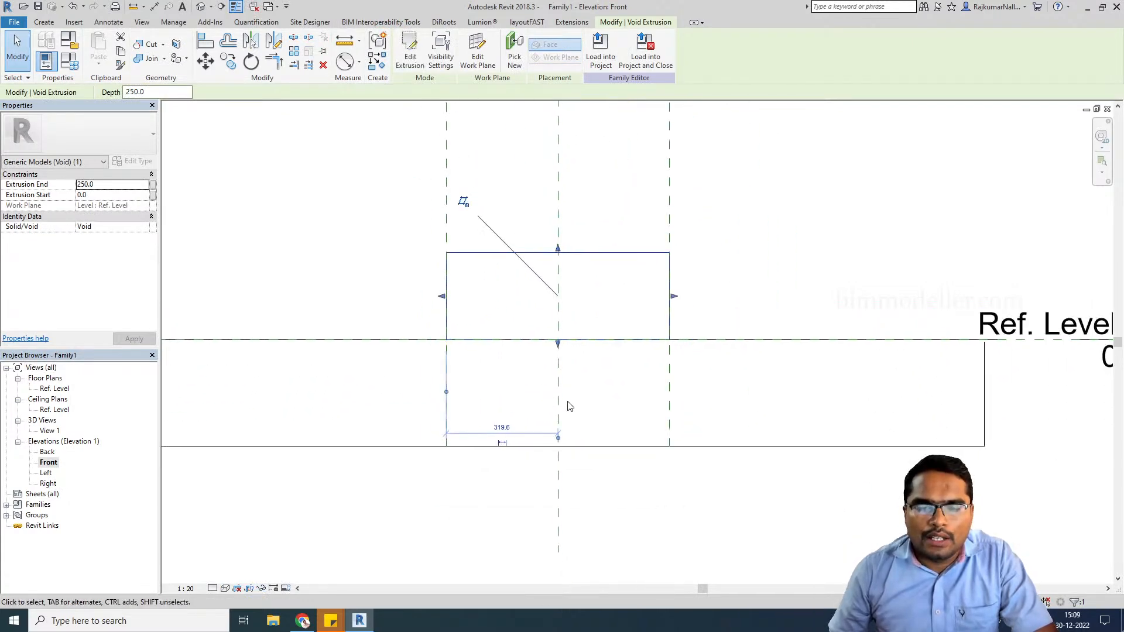
{"action": "key", "text": "r"}
{"action": "key", "text": "p"}
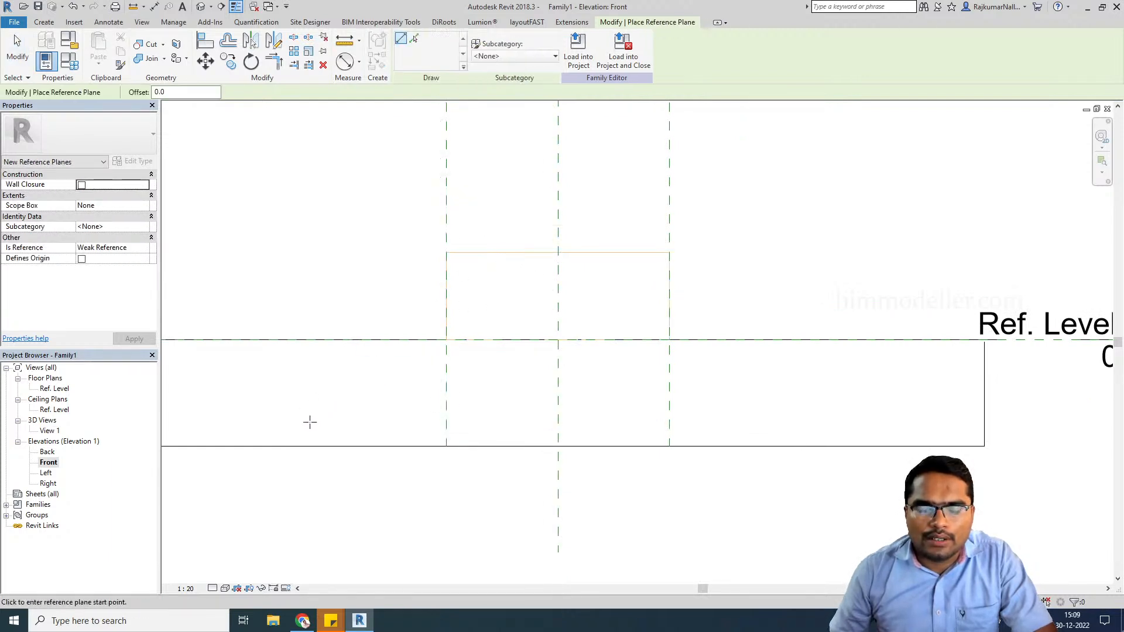
{"action": "left_click", "coordinate": [319, 467]}
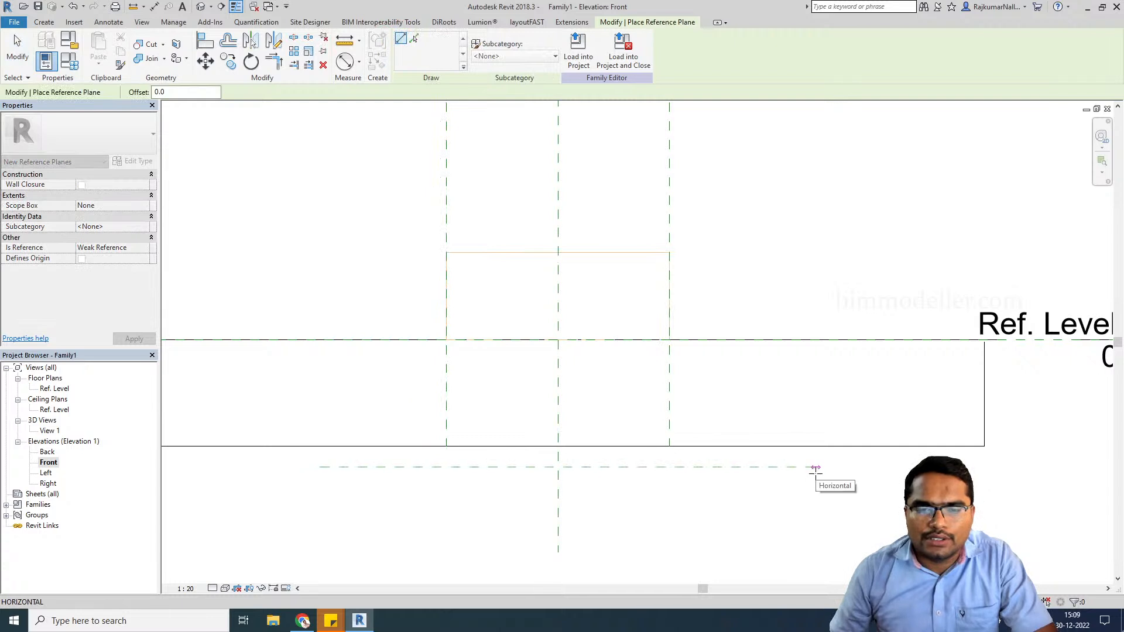
{"action": "key", "text": "Escape"}
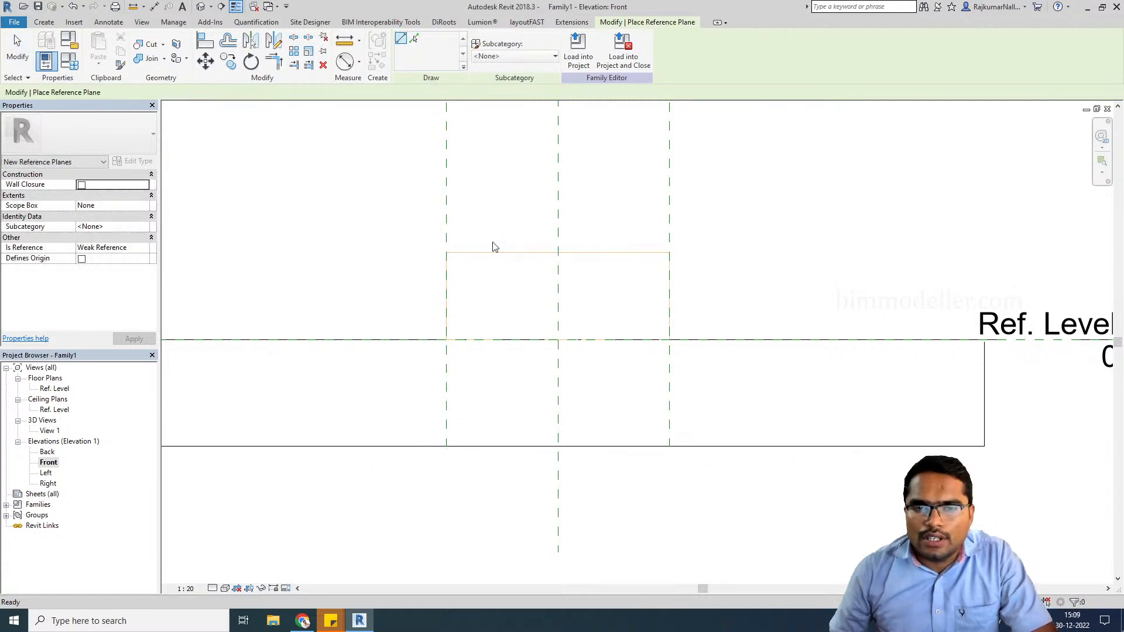
{"action": "key", "text": "Escape"}
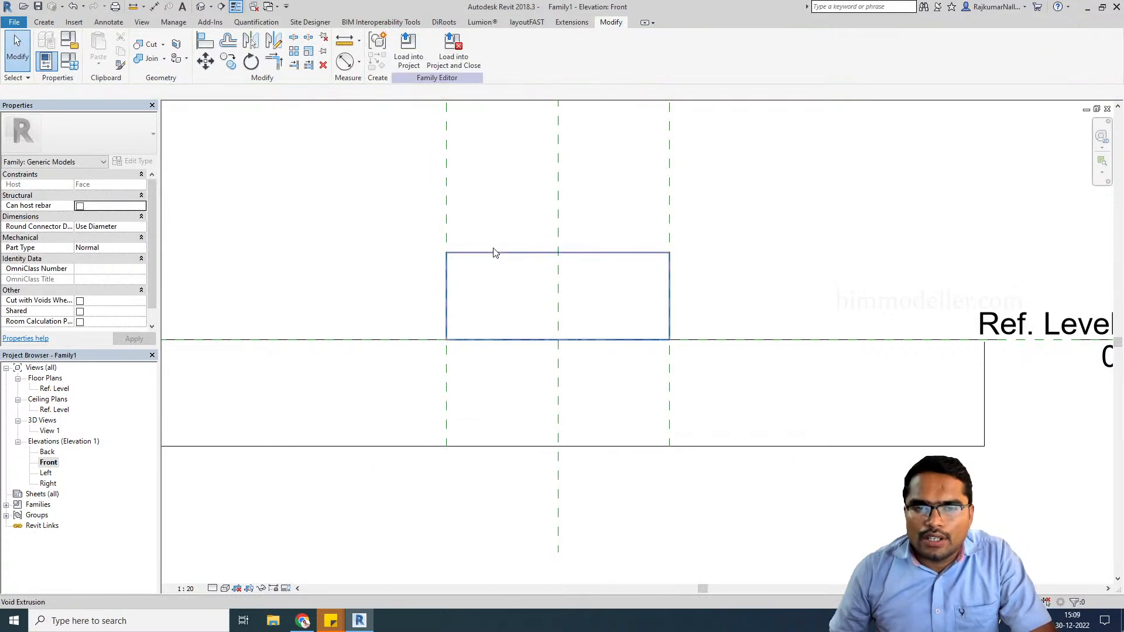
- Stretch the void extrusion's end down to the host's bottom edge, giving an extrusion end of -304.8
{"action": "left_click", "coordinate": [562, 257]}
{"action": "left_click_drag", "start_coordinate": [562, 257], "coordinate": [582, 444]}
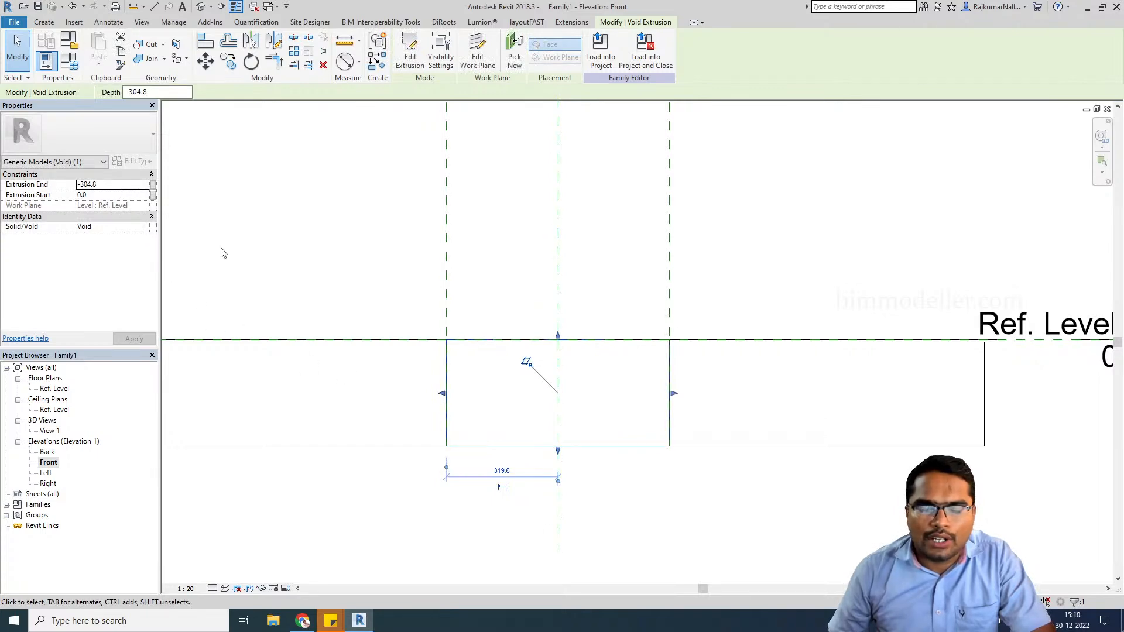
{"action": "left_click", "coordinate": [701, 498]}
{"action": "left_click", "coordinate": [669, 432]}
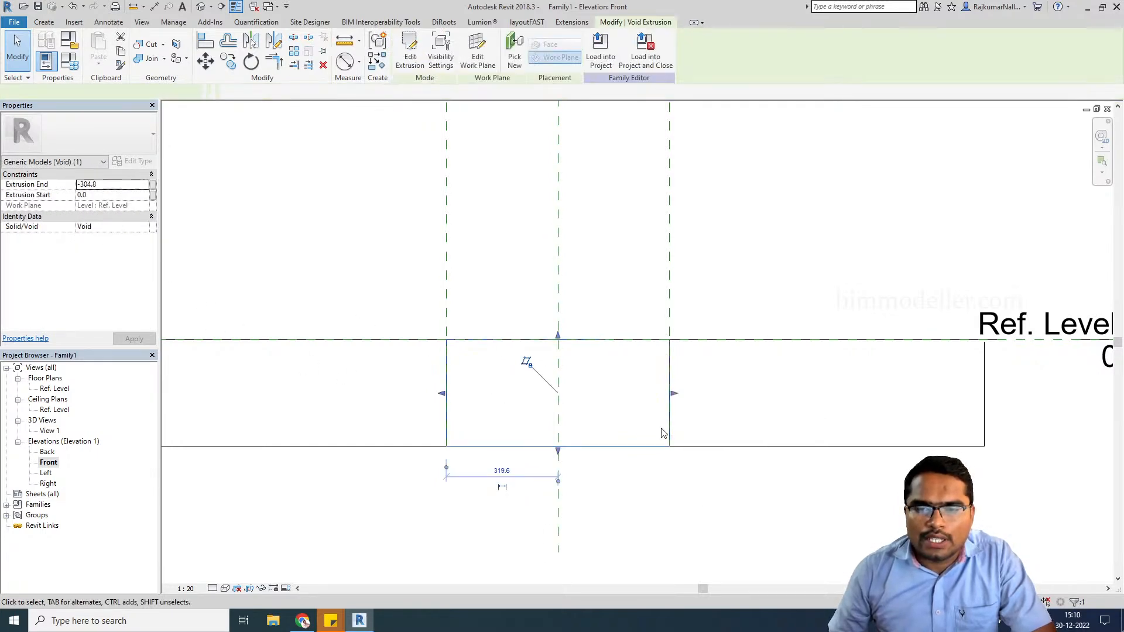
- Draw a horizontal reference plane across the void inside the host, about 180 mm below the Ref. Level
{"action": "left_click", "coordinate": [558, 325]}
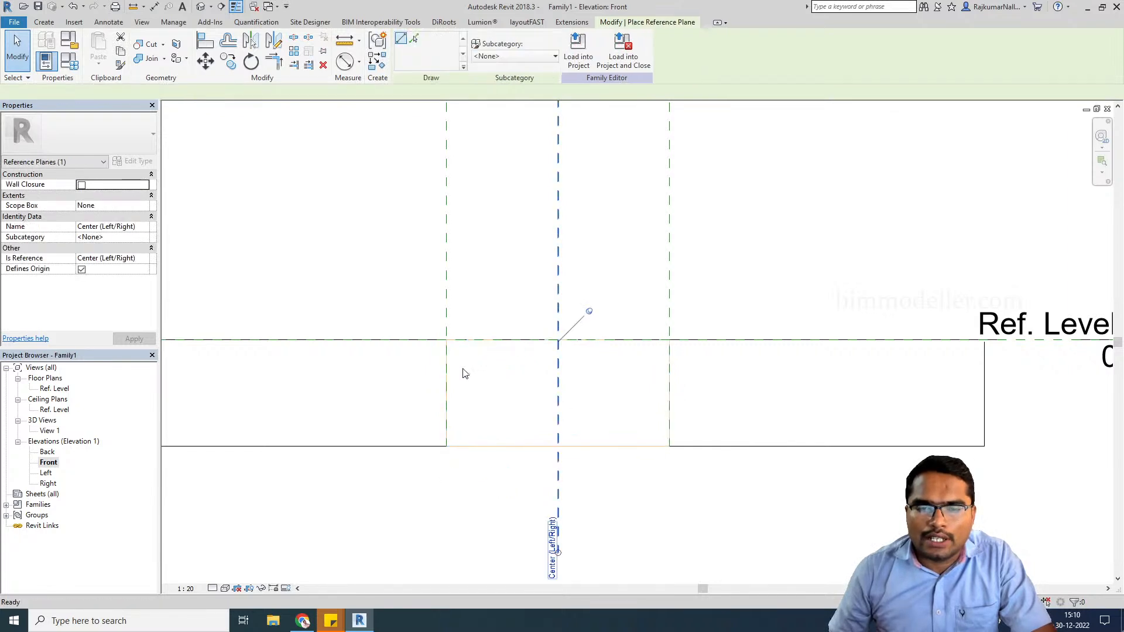
{"action": "key", "text": "r"}
{"action": "key", "text": "p"}
{"action": "left_click", "coordinate": [374, 403]}
{"action": "left_click", "coordinate": [754, 402]}
{"action": "key", "text": "Escape"}
{"action": "key", "text": "Escape"}
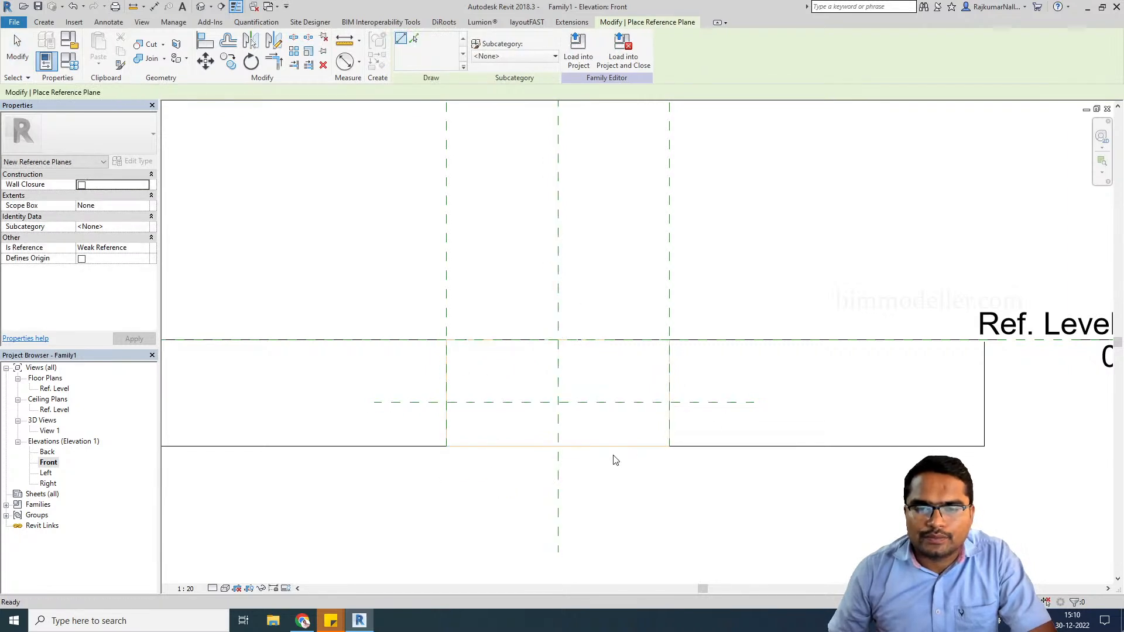
- Stretch the void extrusion's lower face up to the new horizontal reference plane, giving an extrusion end of -180
{"action": "left_click", "coordinate": [640, 442]}
{"action": "key", "text": "Escape"}
{"action": "left_click", "coordinate": [674, 437]}
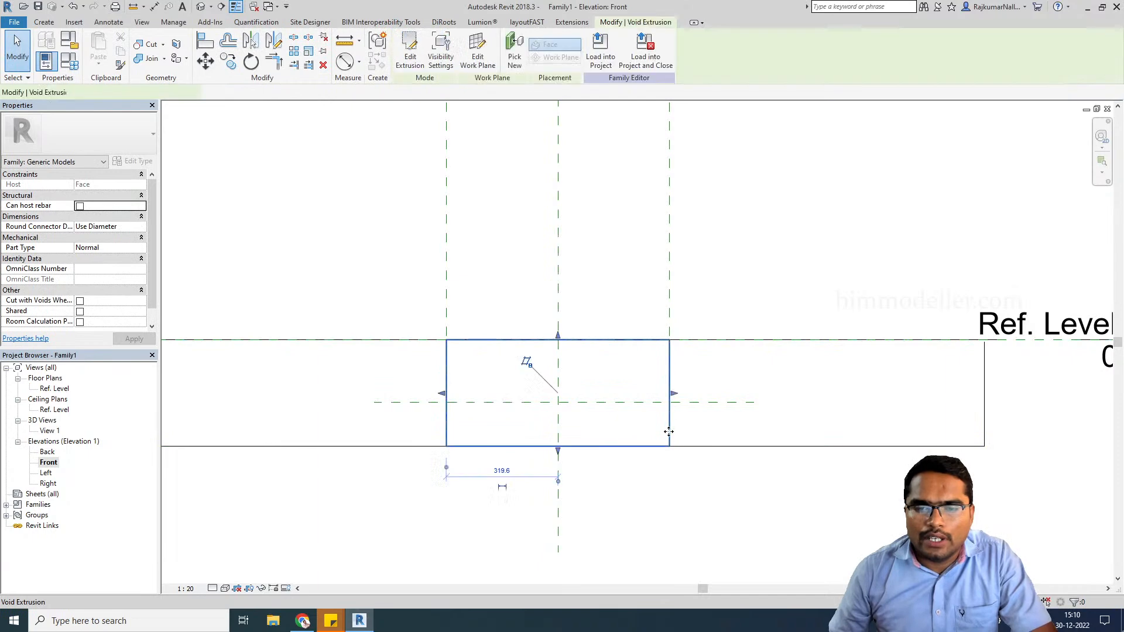
{"action": "left_click_drag", "start_coordinate": [559, 452], "coordinate": [557, 404]}
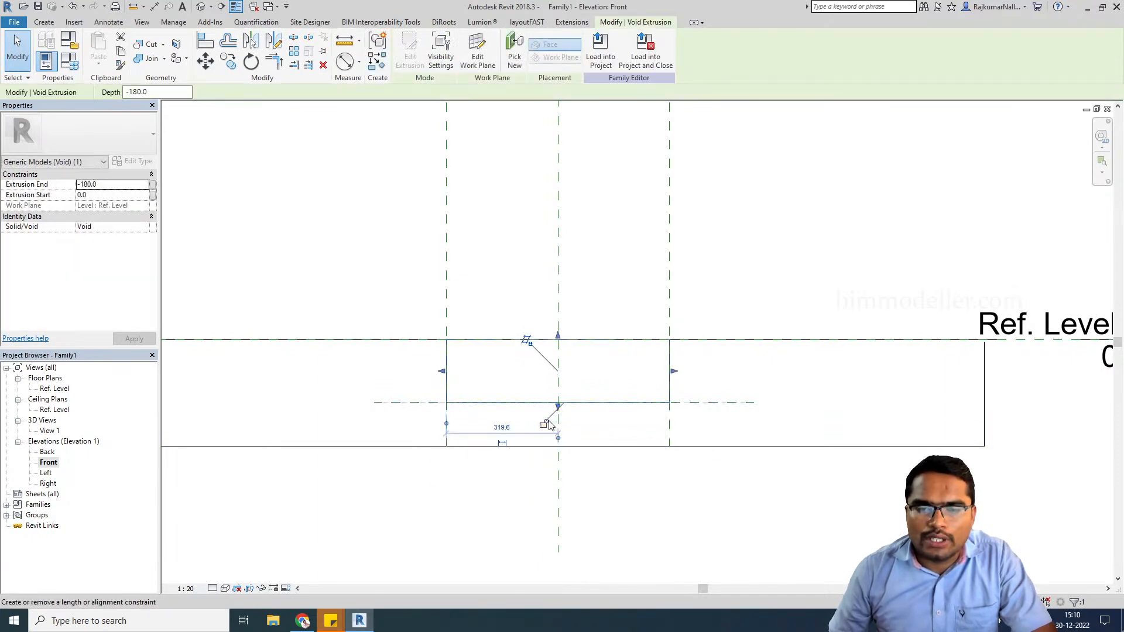
{"action": "key", "text": "Escape"}
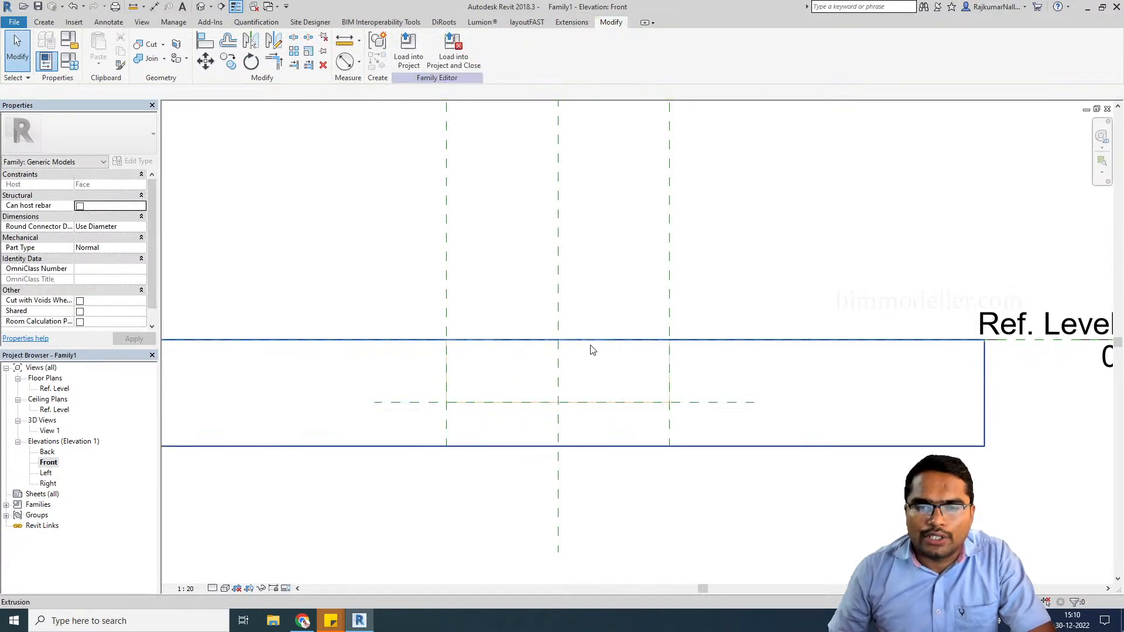
- Cut the host extrusion with the void extrusion using Cut Geometry
{"action": "left_click", "coordinate": [669, 376]}
{"action": "left_click_drag", "start_coordinate": [560, 336], "coordinate": [560, 346]}
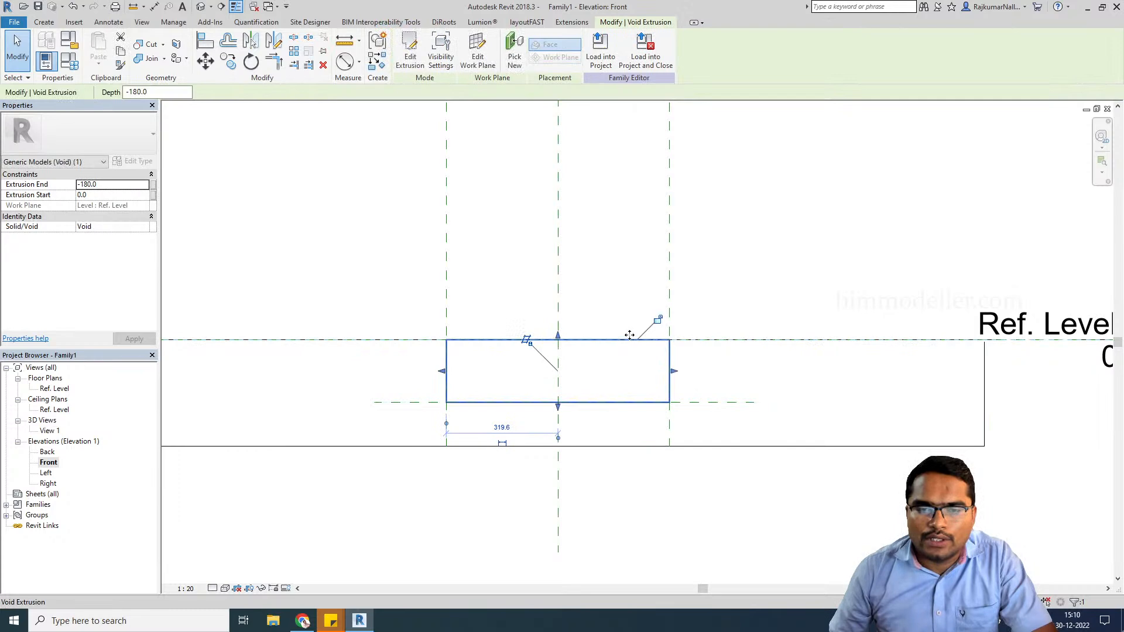
{"action": "left_click", "coordinate": [638, 386]}
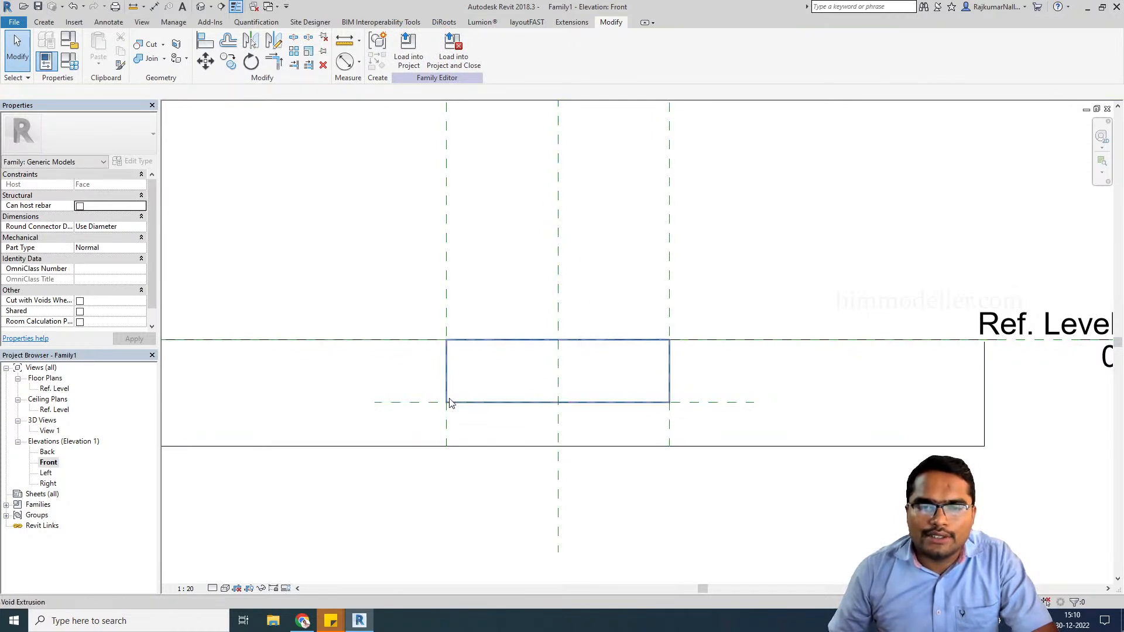
{"action": "left_click", "coordinate": [150, 47]}
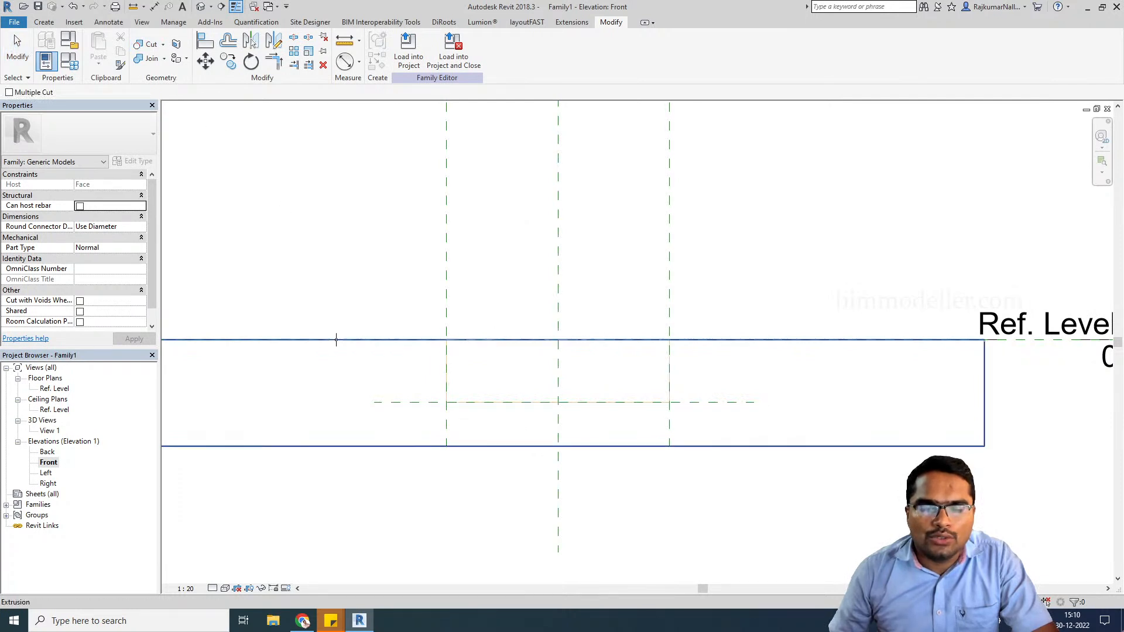
{"action": "left_click", "coordinate": [392, 360]}
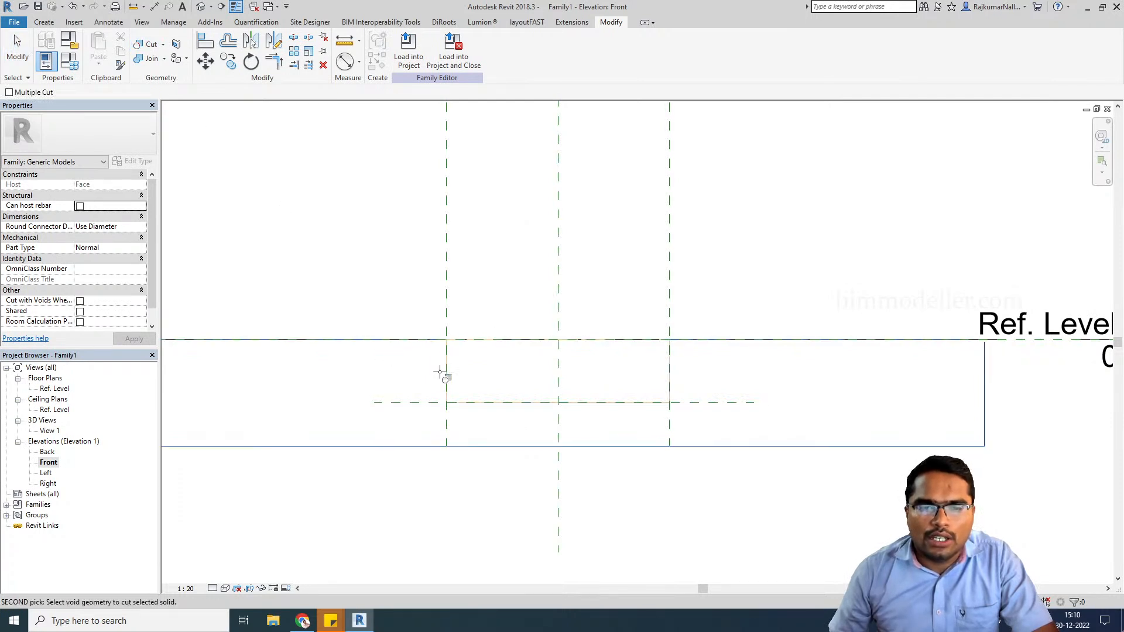
{"action": "left_click", "coordinate": [443, 379]}
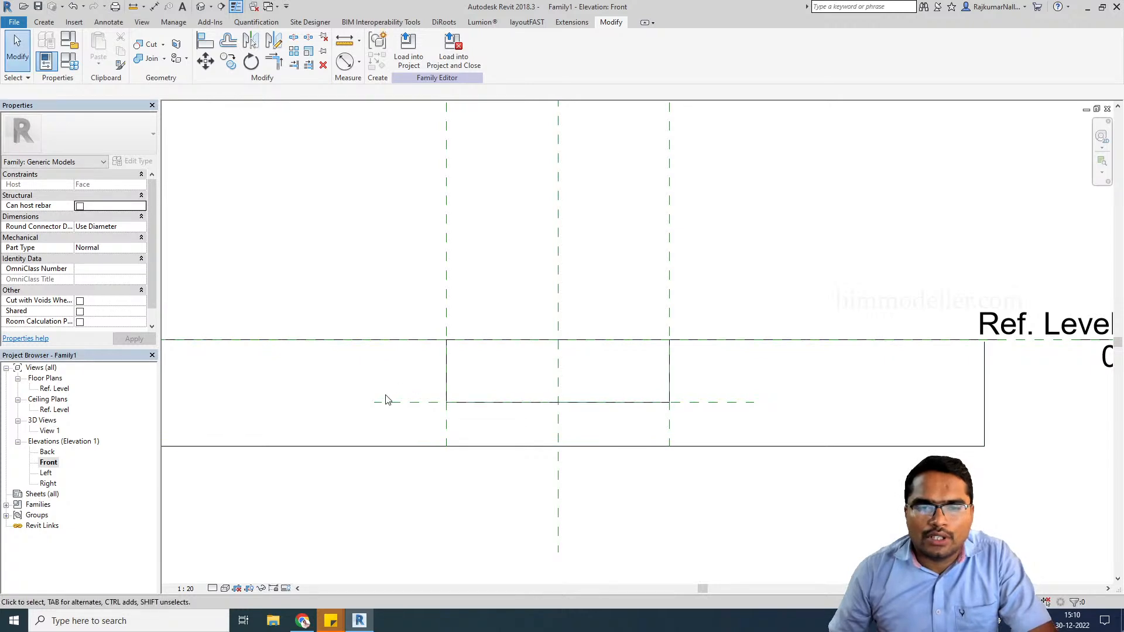
- Open the default 3D view, set its visual style to Shaded and inspect the opening in the host
{"action": "left_click", "coordinate": [200, 7]}
{"action": "middle_click_drag", "start_coordinate": [623, 379], "coordinate": [688, 460], "text": "shift"}
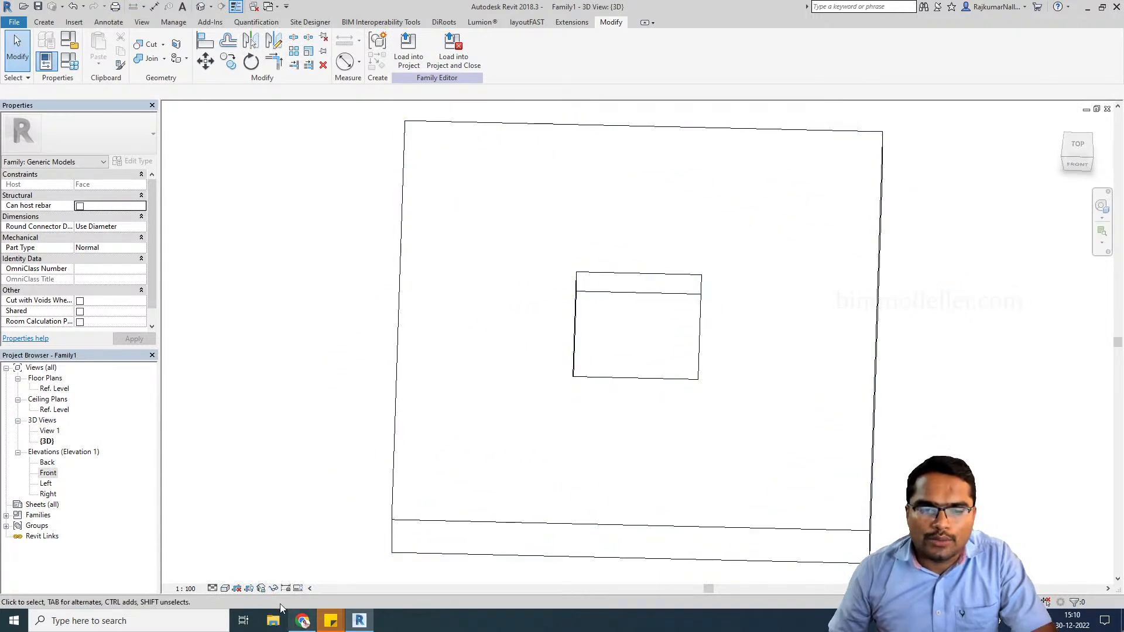
{"action": "left_click", "coordinate": [225, 589]}
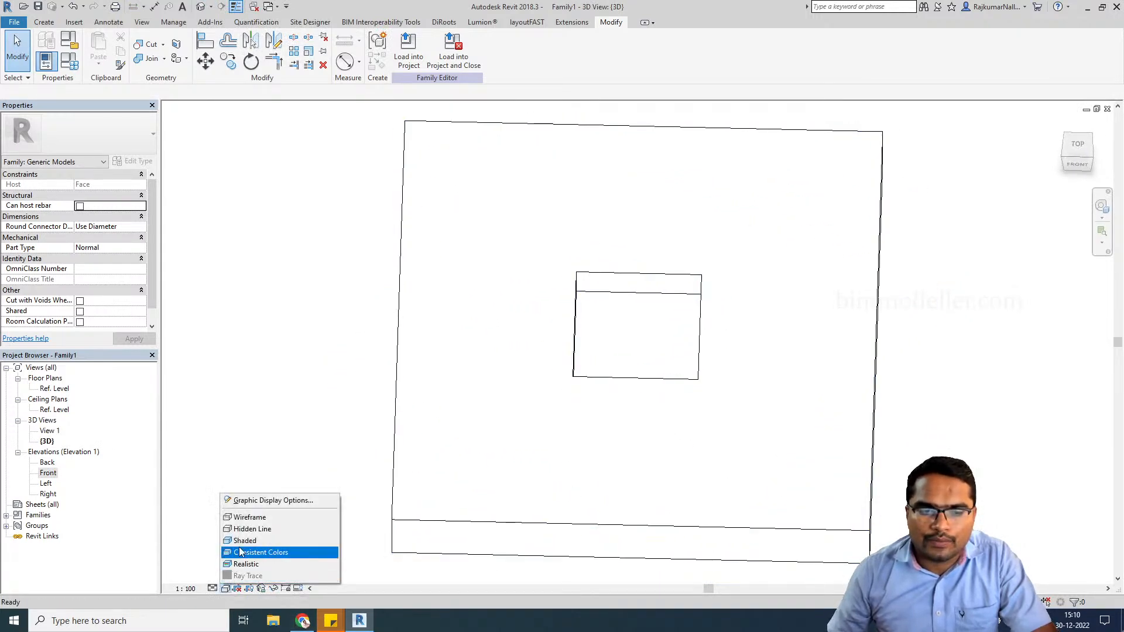
{"action": "left_click", "coordinate": [260, 543]}
{"action": "mouse_move", "coordinate": [304, 449]}
{"action": "middle_mouse_down", "text": "shift"}
{"action": "mouse_move", "coordinate": [397, 431]}
{"action": "mouse_move", "coordinate": [334, 329]}
{"action": "middle_mouse_up", "text": "shift"}
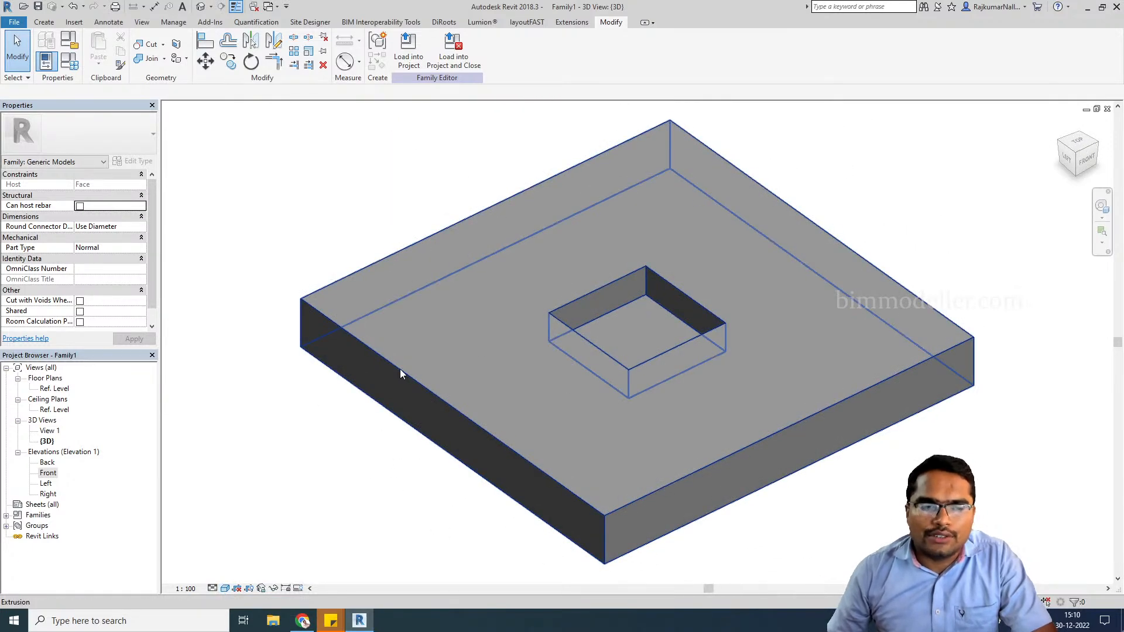
- Start a Sweep in the Ref. Level floor plan and sketch a rectangular path around the opening, locked to the four reference planes
{"action": "double_click", "coordinate": [54, 389]}
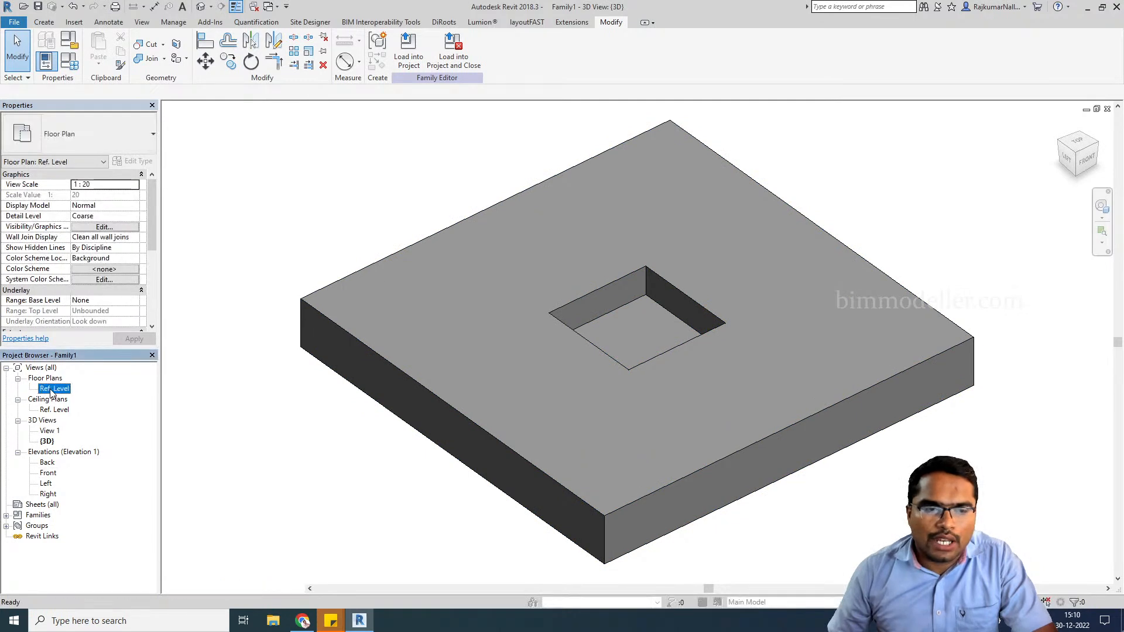
{"action": "middle_click_drag", "start_coordinate": [607, 334], "coordinate": [580, 419]}
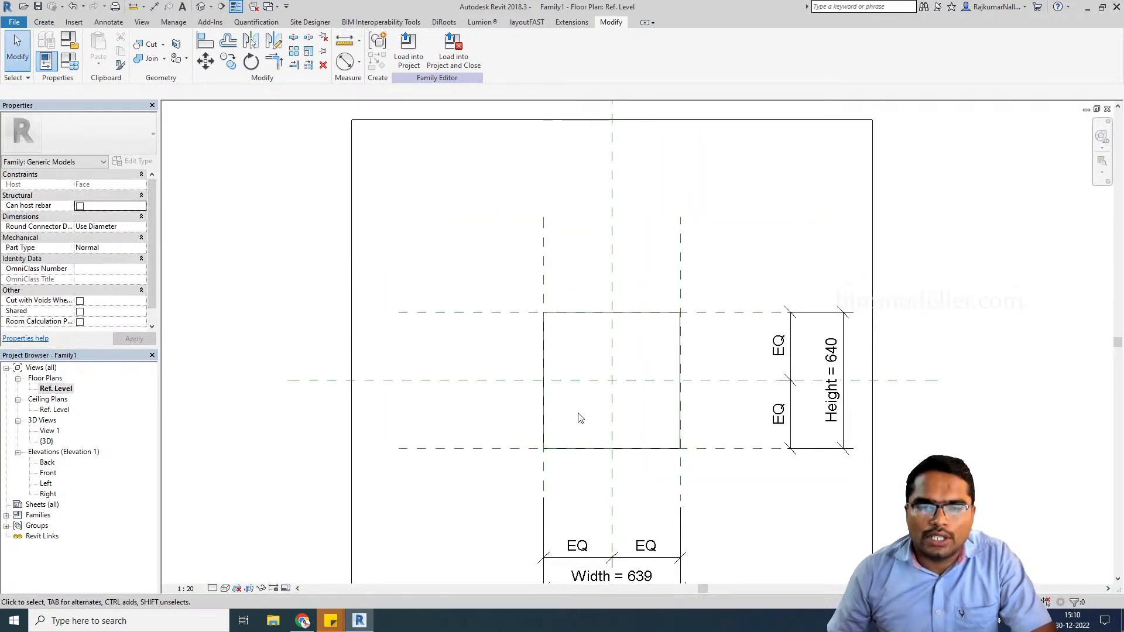
{"action": "scroll", "coordinate": [577, 415], "scroll_direction": "up", "scroll_amount": 2}
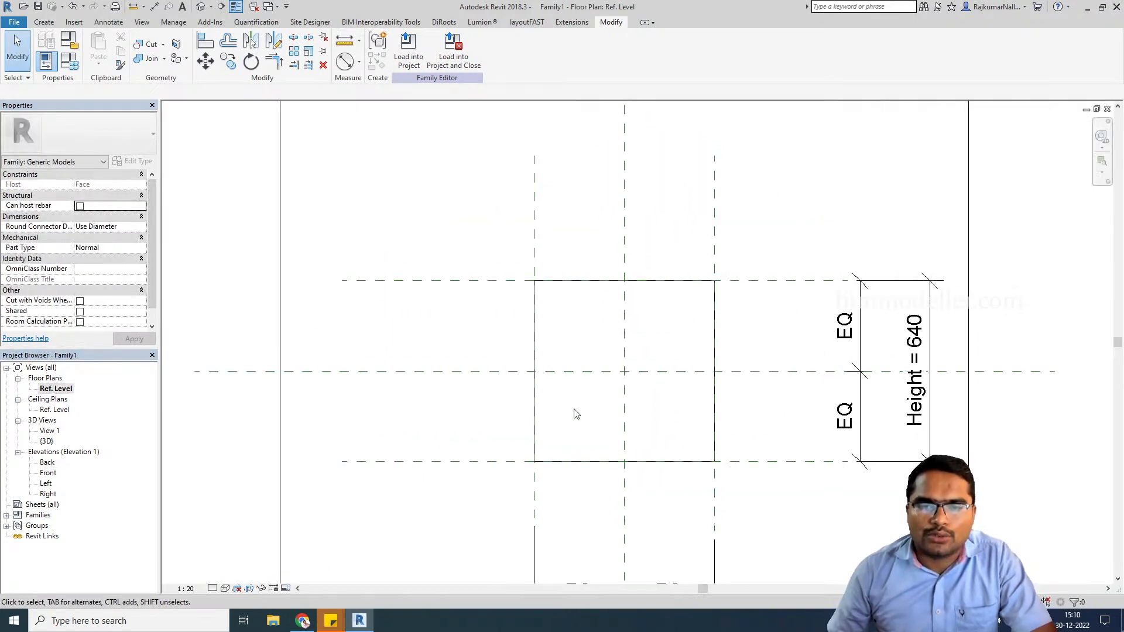
{"action": "left_click", "coordinate": [44, 22]}
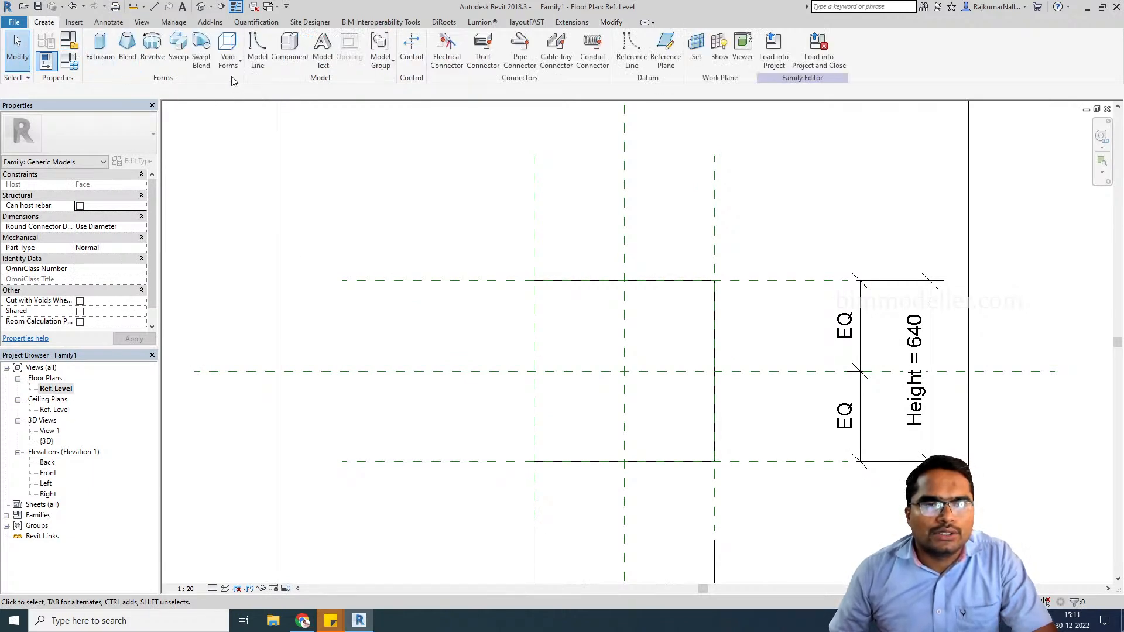
{"action": "left_click", "coordinate": [179, 61]}
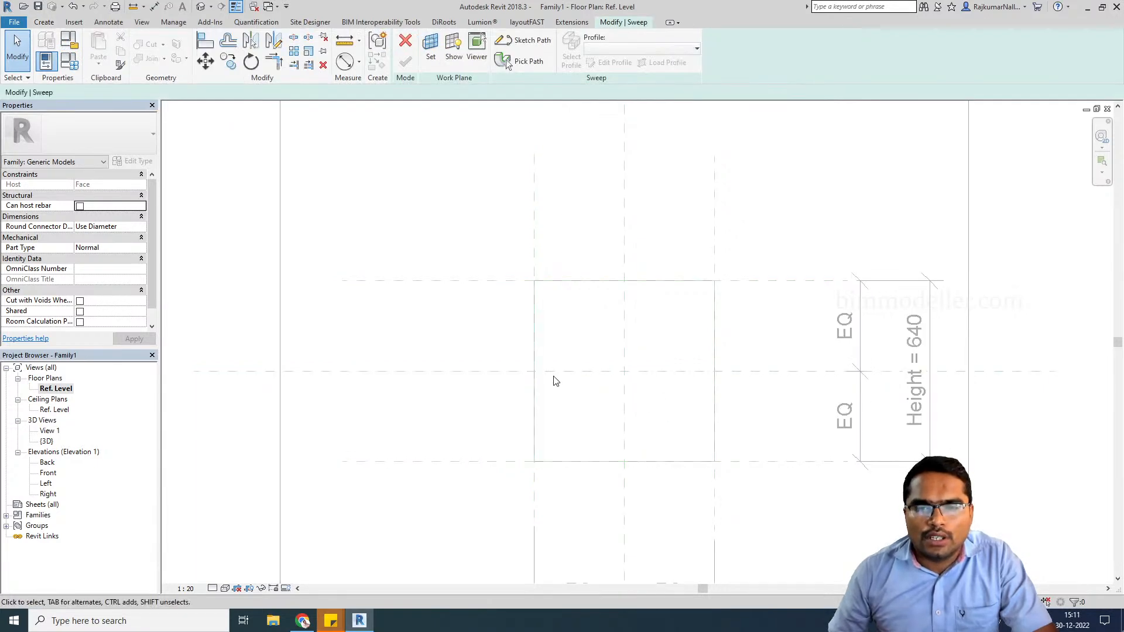
{"action": "left_click", "coordinate": [520, 41]}
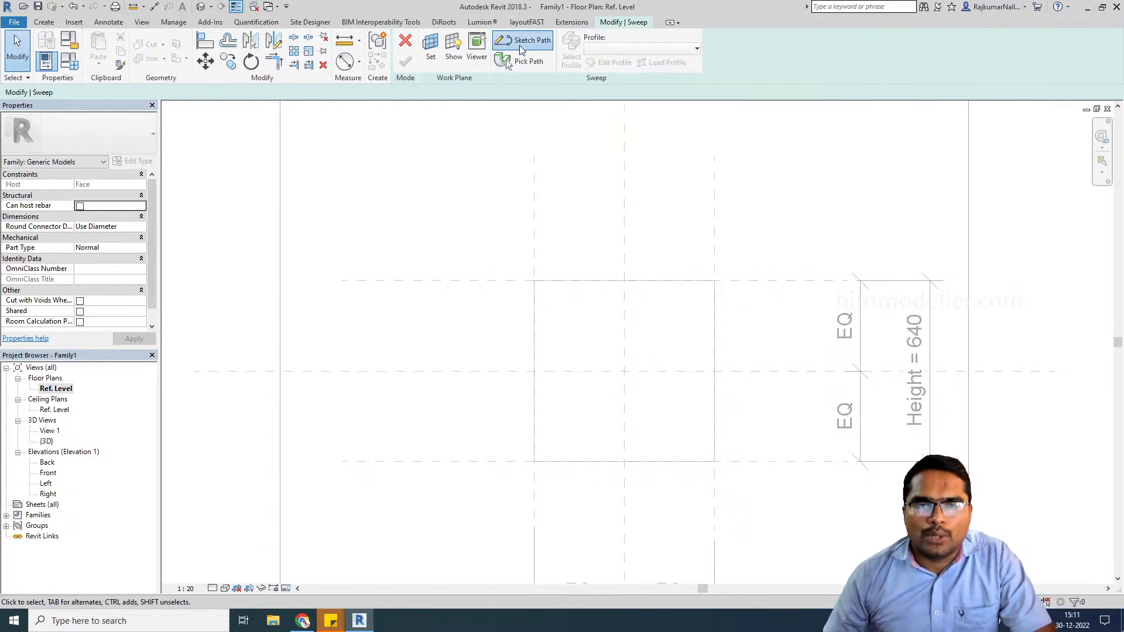
{"action": "left_click", "coordinate": [440, 38]}
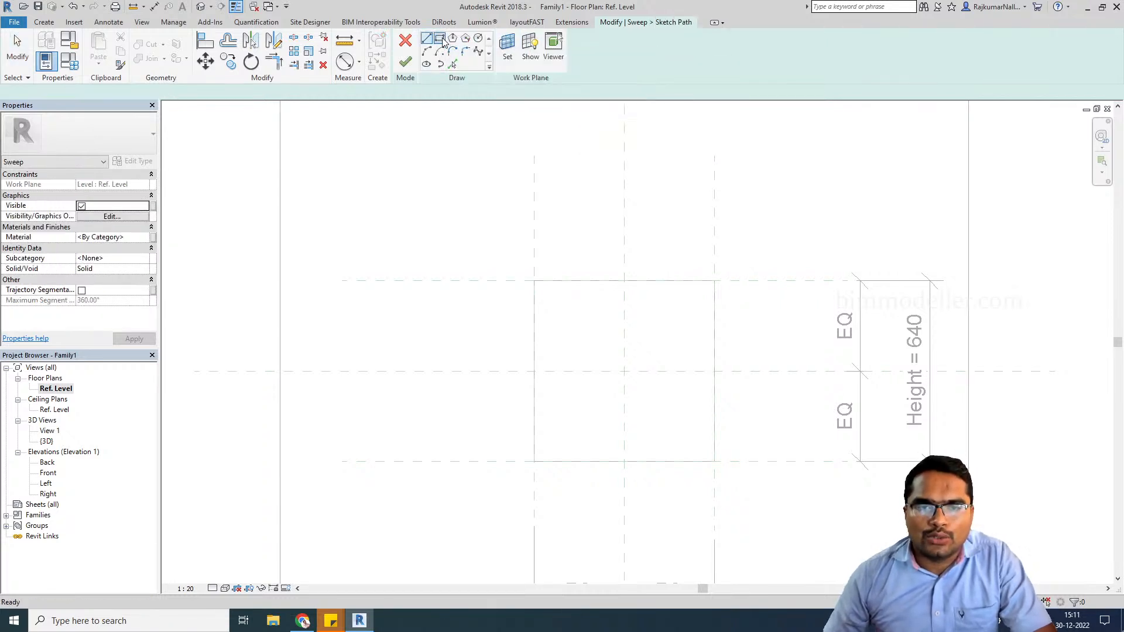
{"action": "left_click", "coordinate": [529, 278]}
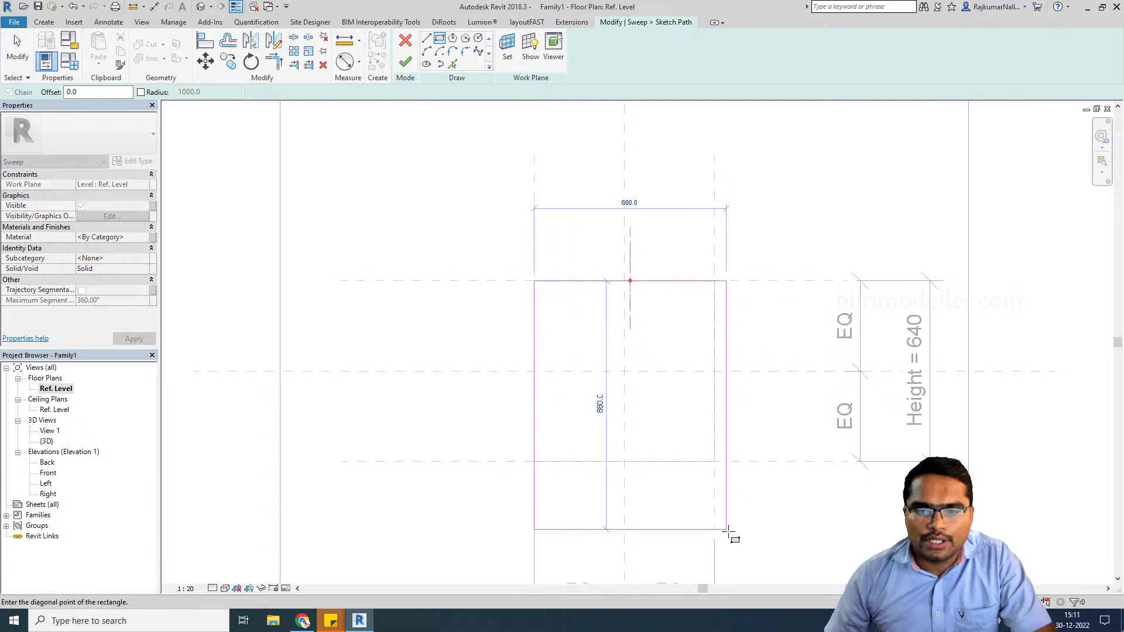
{"action": "left_click", "coordinate": [714, 461]}
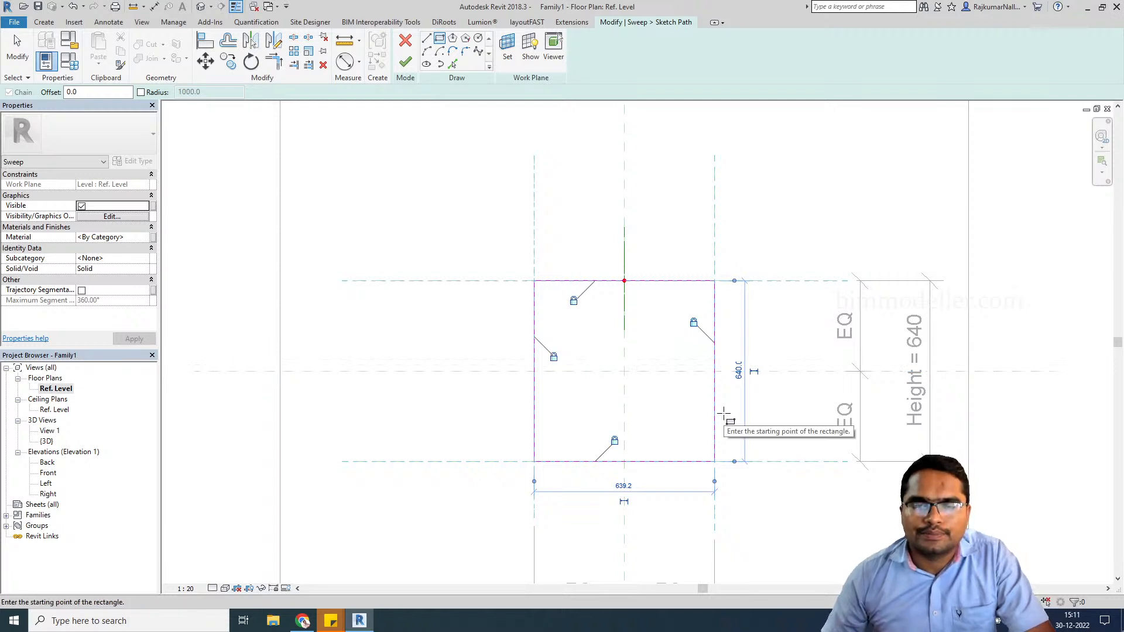
{"action": "key", "text": "Escape"}
{"action": "key", "text": "Escape"}
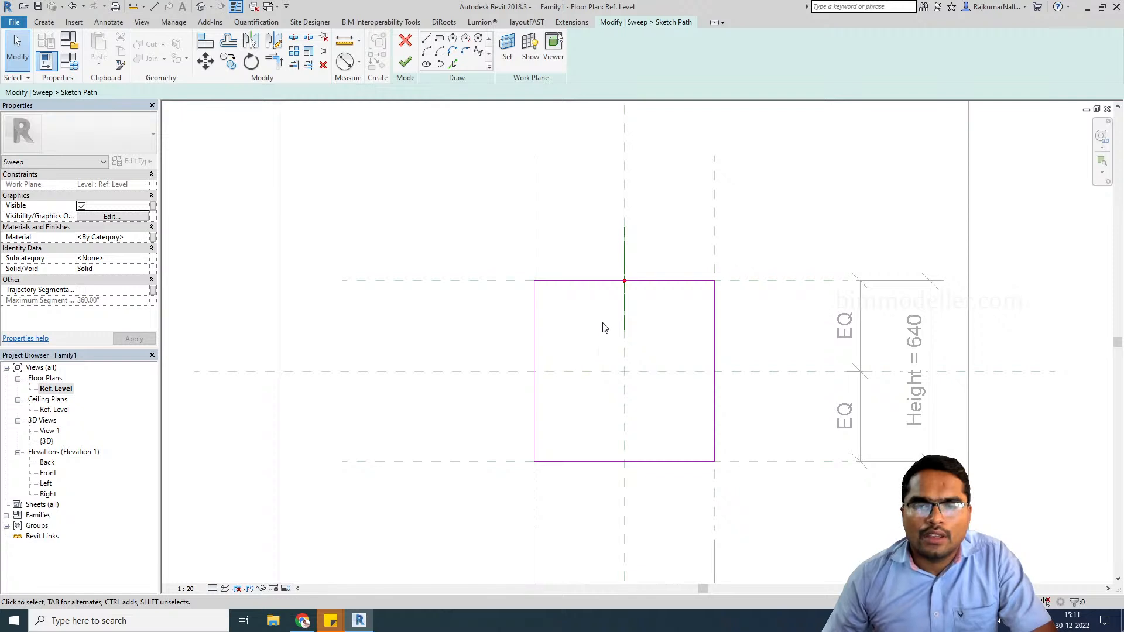
{"action": "left_click", "coordinate": [406, 62]}
- Open the sweep's profile sketch for editing in the Left elevation
{"action": "left_click", "coordinate": [615, 63]}
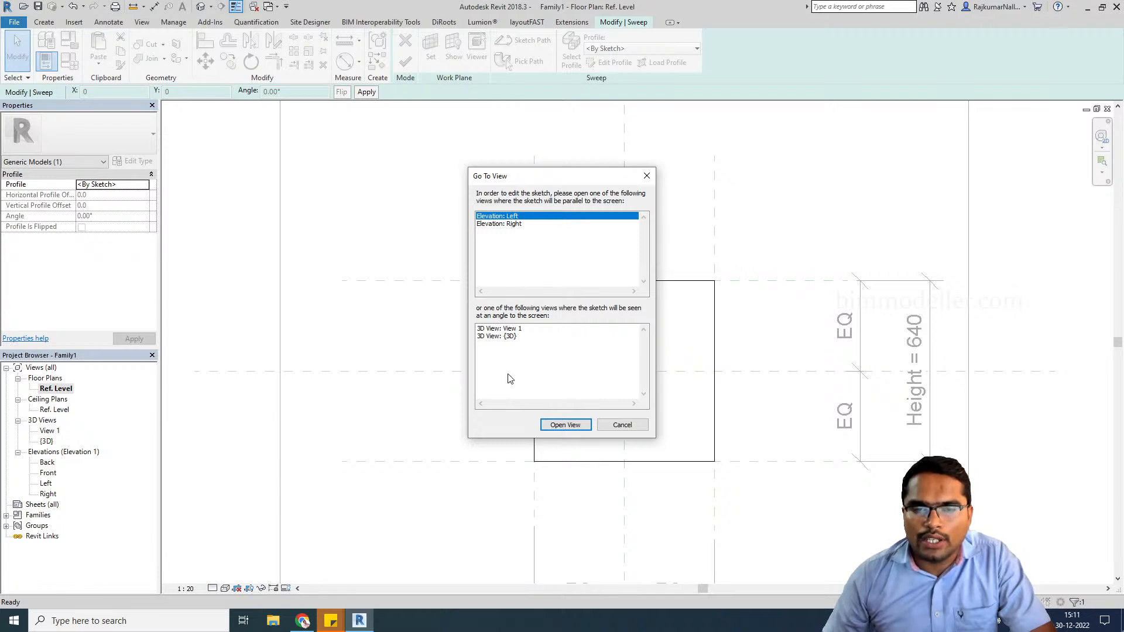
{"action": "left_click", "coordinate": [559, 427]}
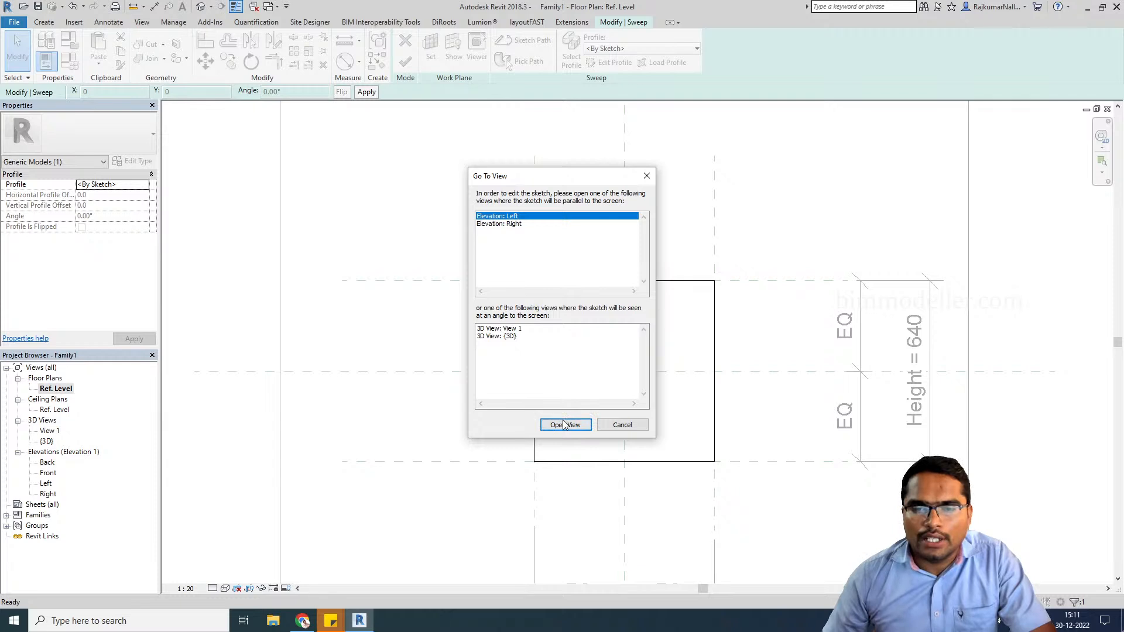
{"action": "left_click_drag", "start_coordinate": [561, 189], "coordinate": [378, 184]}
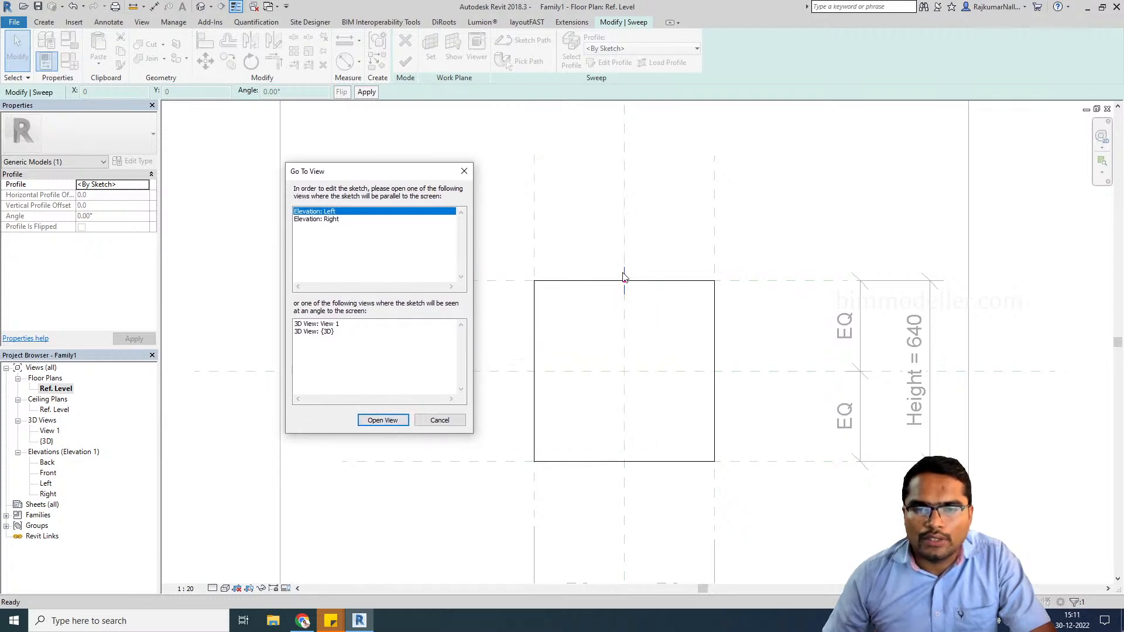
{"action": "left_click", "coordinate": [384, 421]}
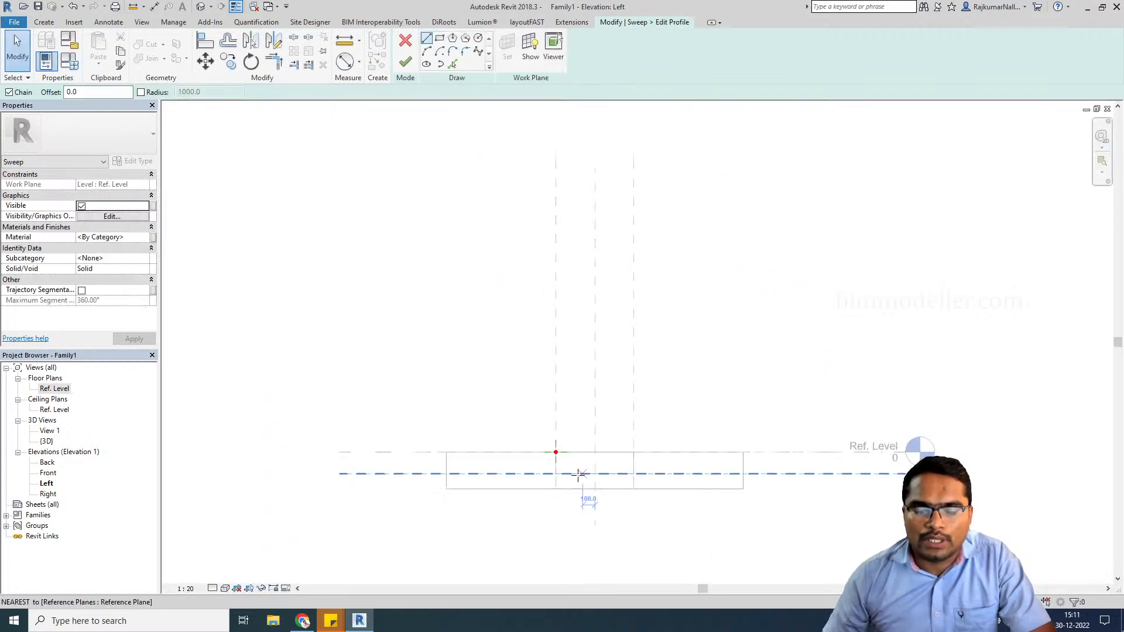
- Draw the profile's horizontal flange as a rectangle about 26.5 by 5.4 mm on the Ref. Level, extending outward from the path point
{"action": "scroll", "coordinate": [520, 460], "scroll_direction": "up", "scroll_amount": 3}
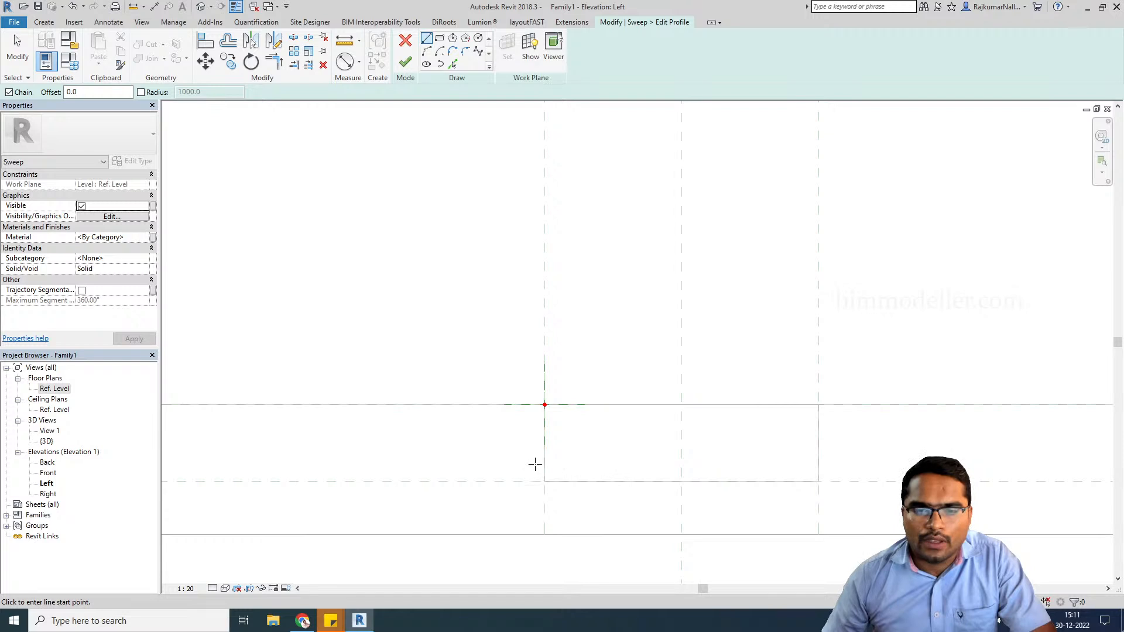
{"action": "scroll", "coordinate": [561, 458], "scroll_direction": "up", "scroll_amount": 2}
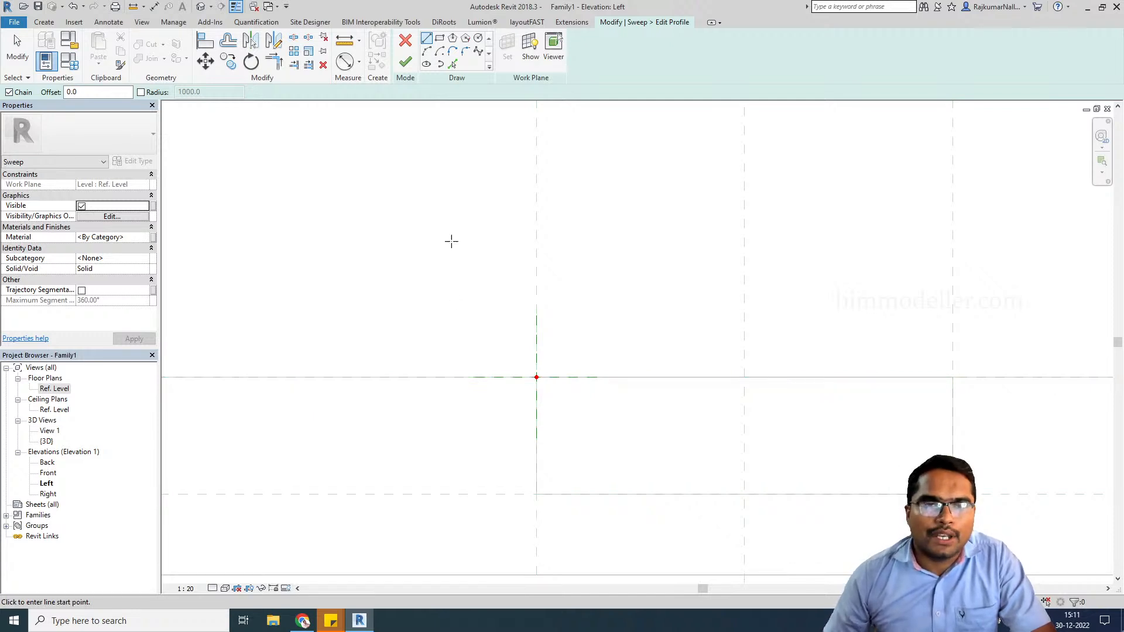
{"action": "left_click", "coordinate": [439, 39]}
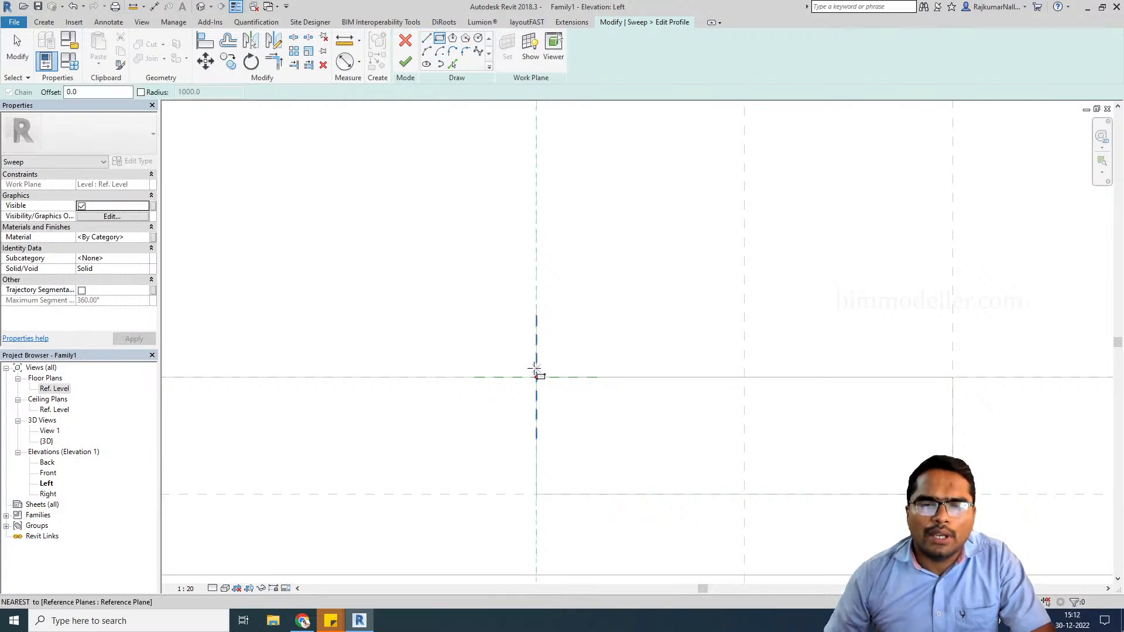
{"action": "scroll", "coordinate": [538, 402], "scroll_direction": "up", "scroll_amount": 3}
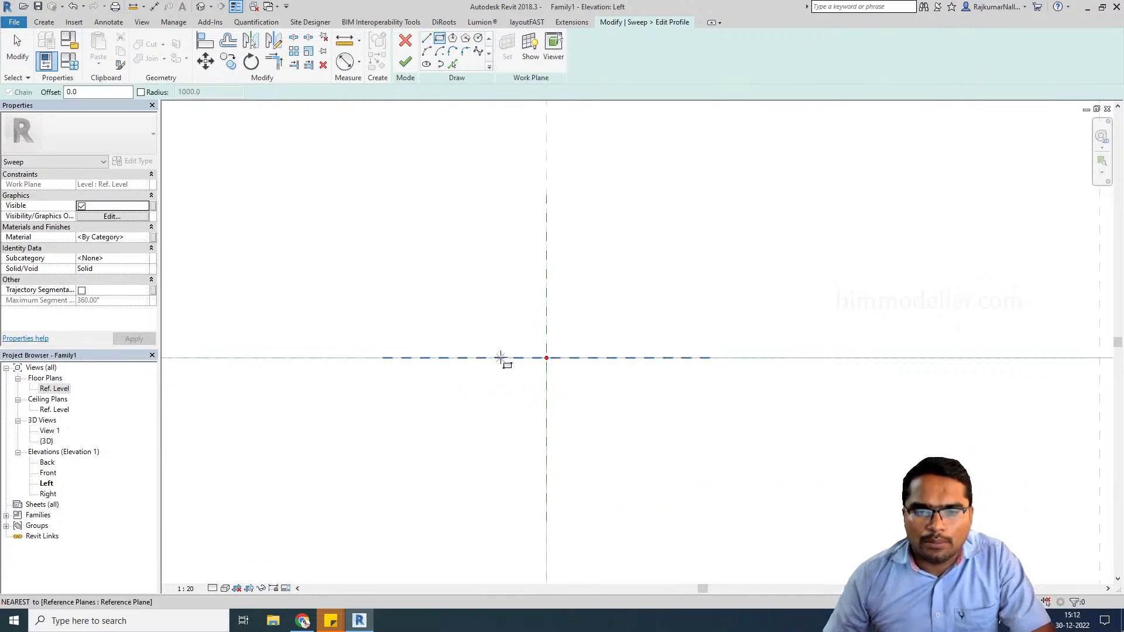
{"action": "left_click", "coordinate": [500, 357]}
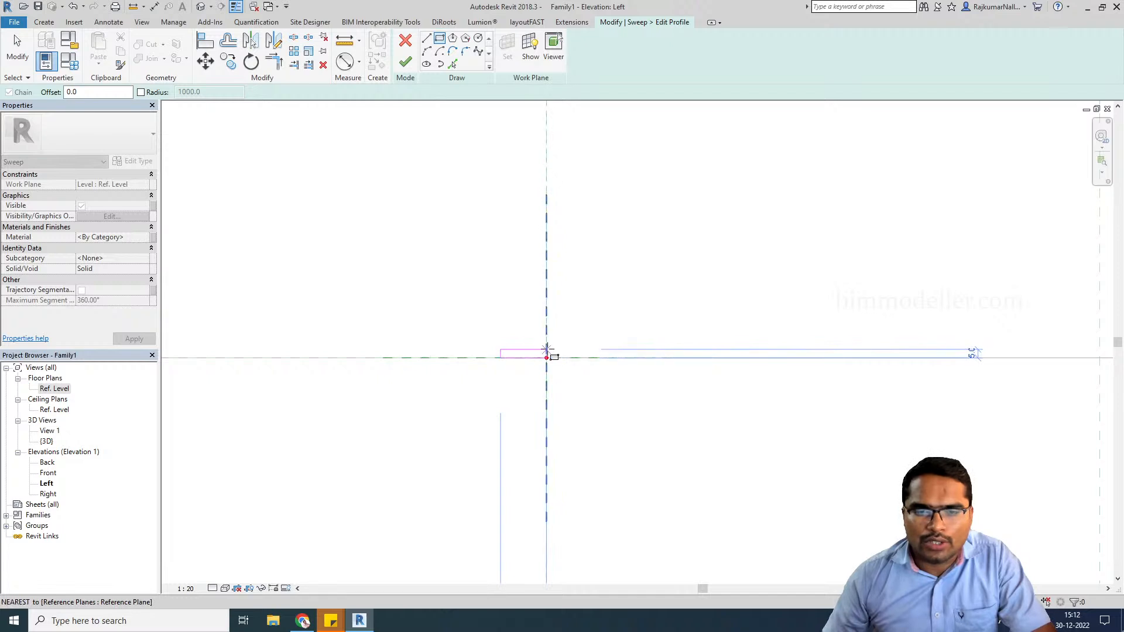
{"action": "left_click", "coordinate": [547, 350]}
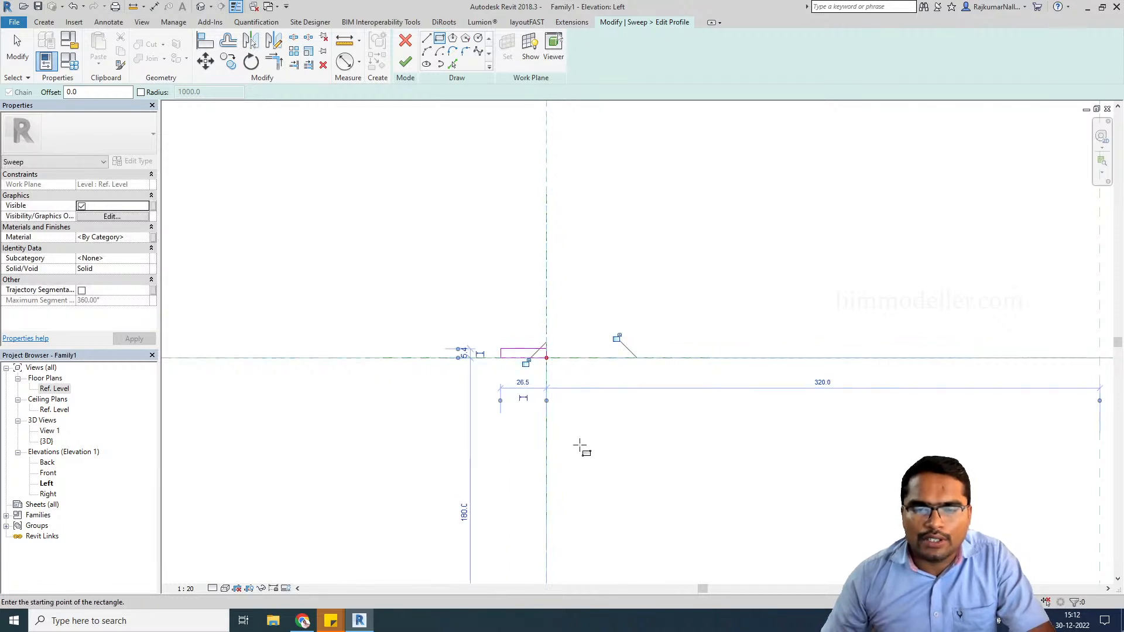
- Draw the profile's vertical leg as a rectangle 5 mm wide and 50 mm deep, running down from the path point inside the opening
{"action": "middle_click_drag", "start_coordinate": [576, 448], "coordinate": [572, 402]}
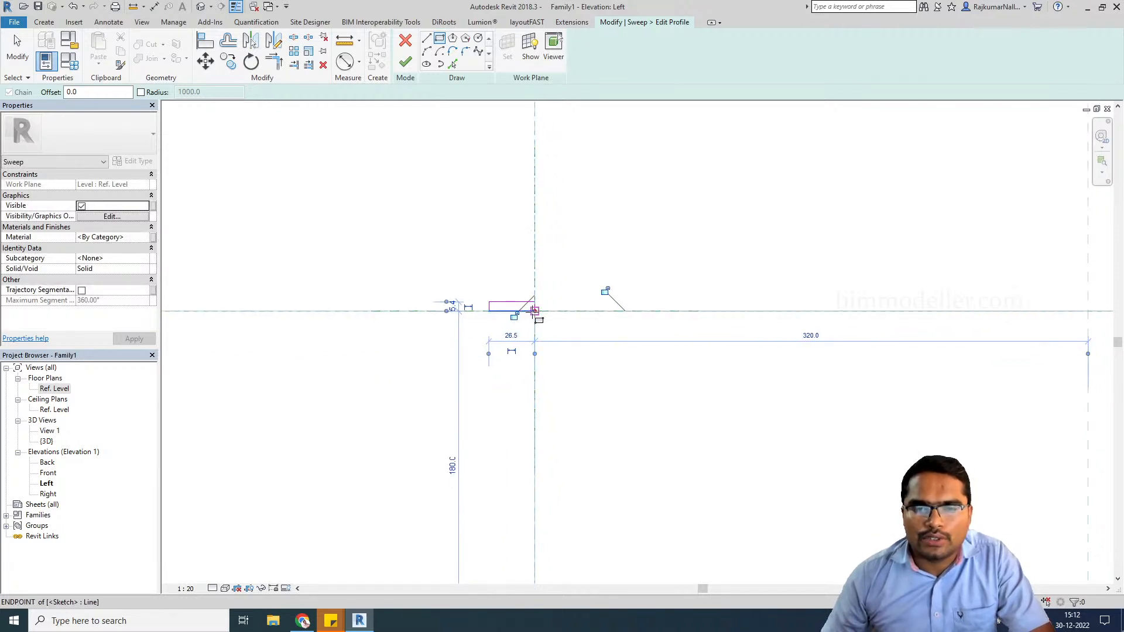
{"action": "left_click", "coordinate": [535, 336]}
{"action": "left_click", "coordinate": [534, 311]}
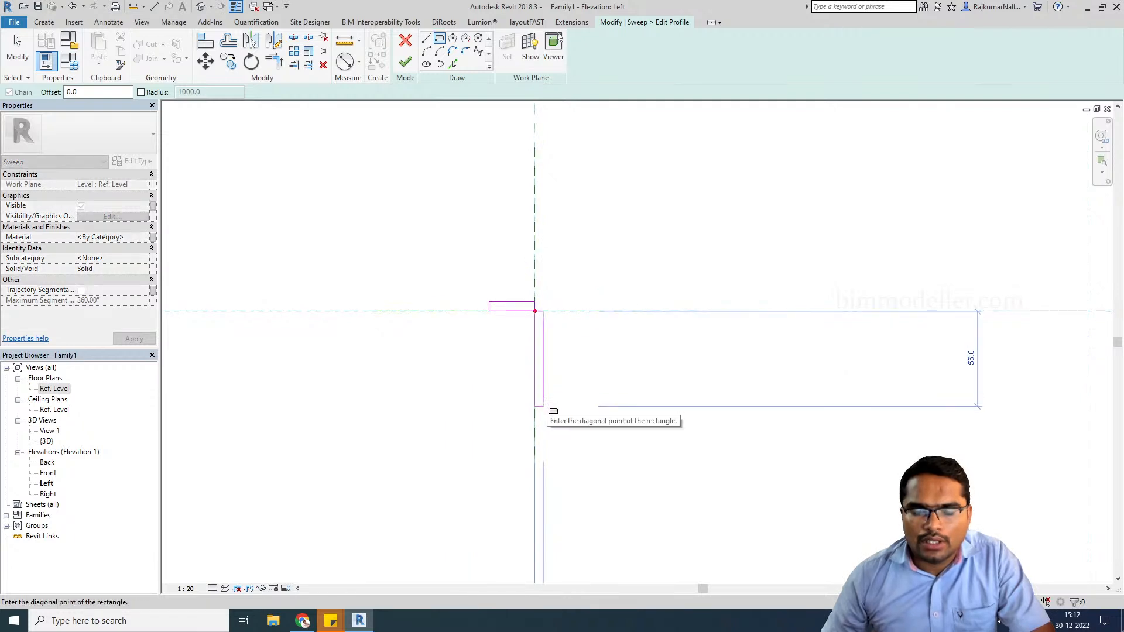
{"action": "scroll", "coordinate": [546, 403], "scroll_direction": "down", "scroll_amount": 1}
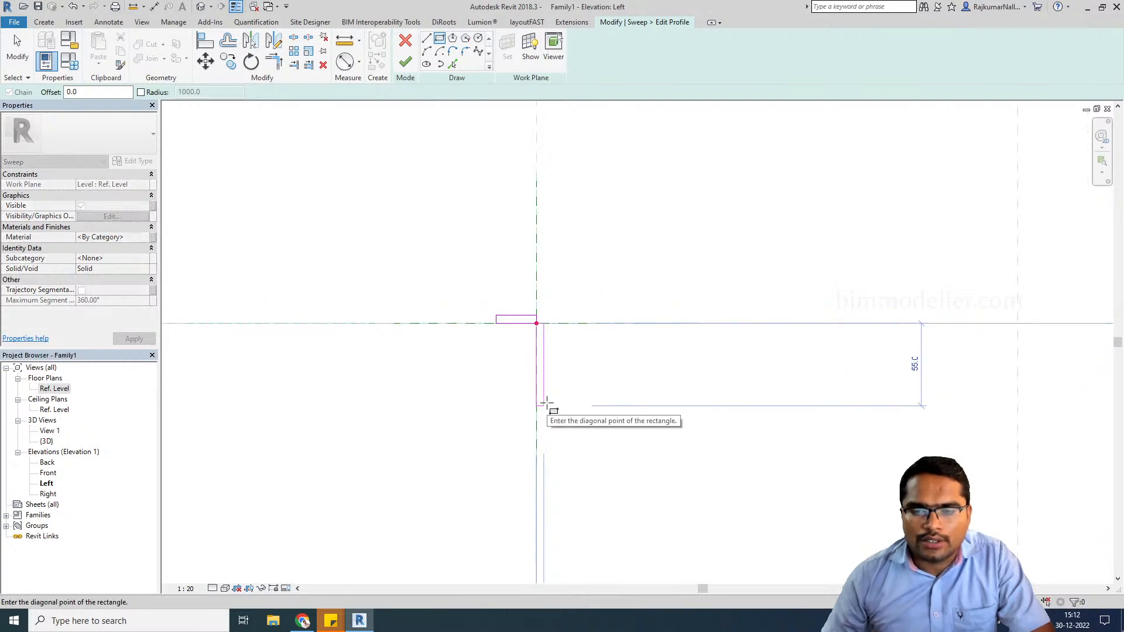
{"action": "left_click", "coordinate": [546, 401]}
{"action": "scroll", "coordinate": [573, 367], "scroll_direction": "up", "scroll_amount": 1}
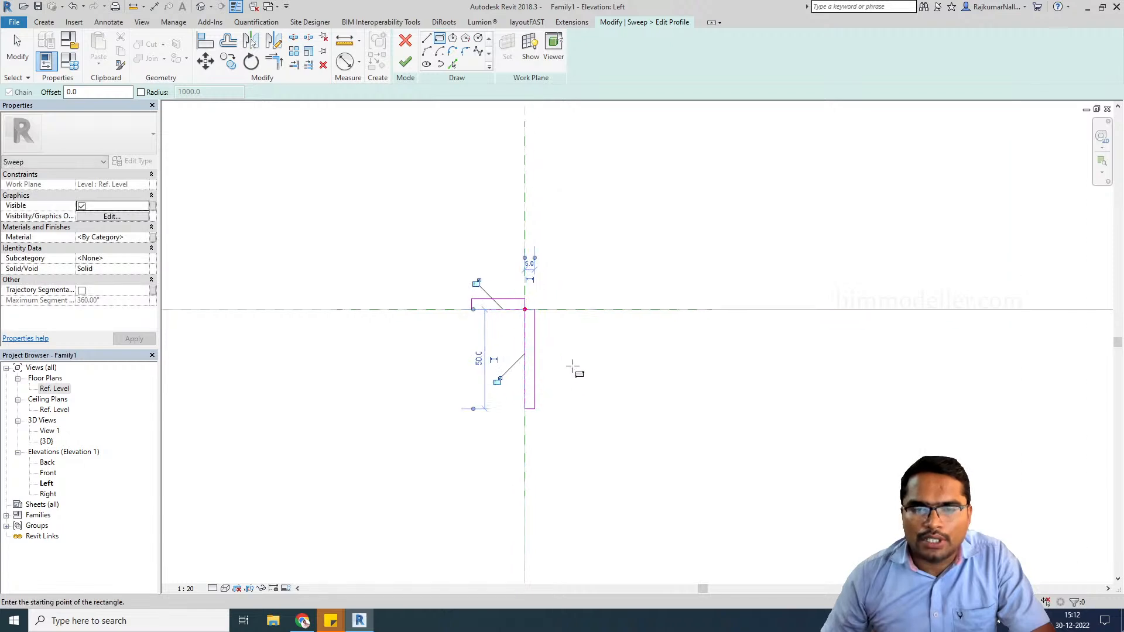
- Remove the short edges where the two rectangles meet and trim the outer lines to a corner, forming an L-shaped profile
{"action": "key", "text": "Escape"}
{"action": "key", "text": "Escape"}
{"action": "left_click_drag", "start_coordinate": [502, 277], "coordinate": [558, 355]}
{"action": "key", "text": "Escape"}
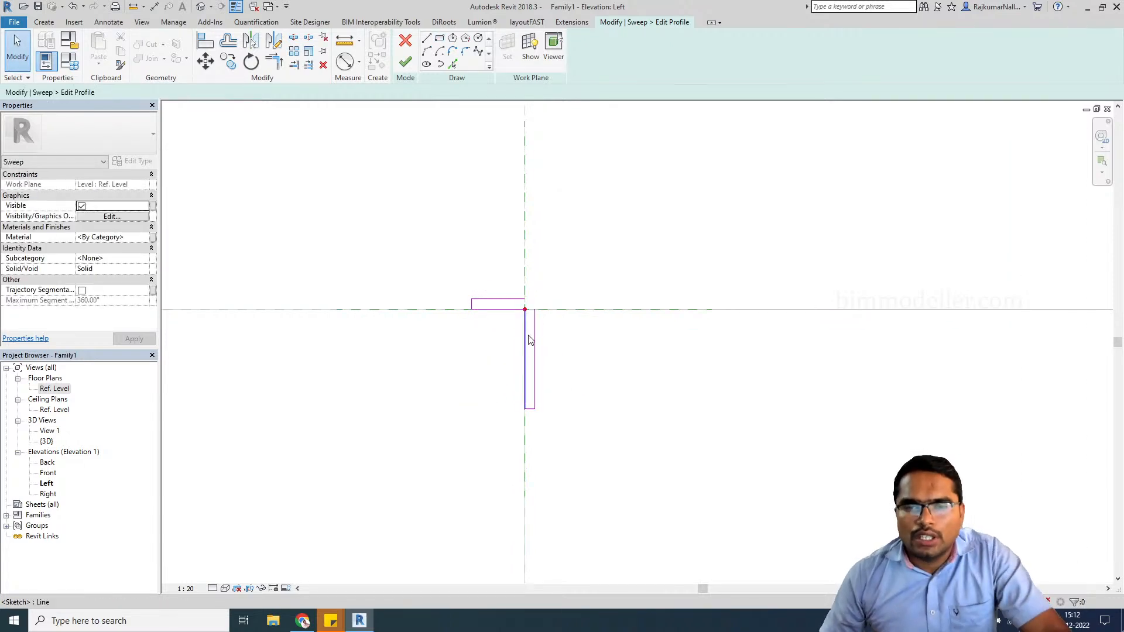
{"action": "key", "text": "t"}
{"action": "key", "text": "r"}
{"action": "left_click", "coordinate": [535, 336]}
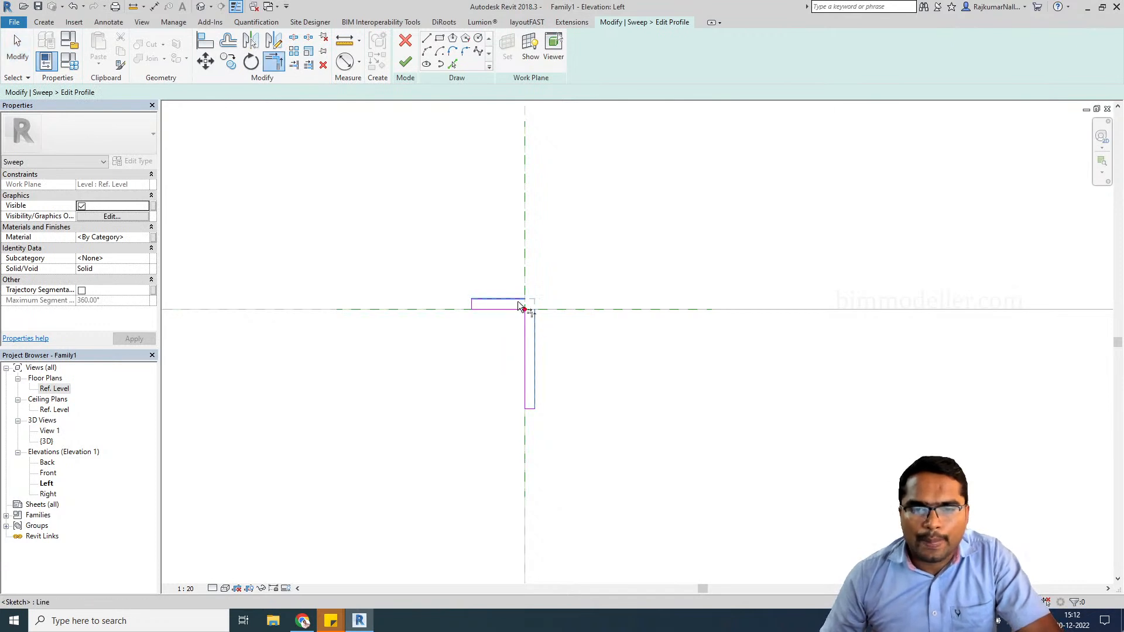
{"action": "key", "text": "Escape"}
{"action": "key", "text": "Escape"}
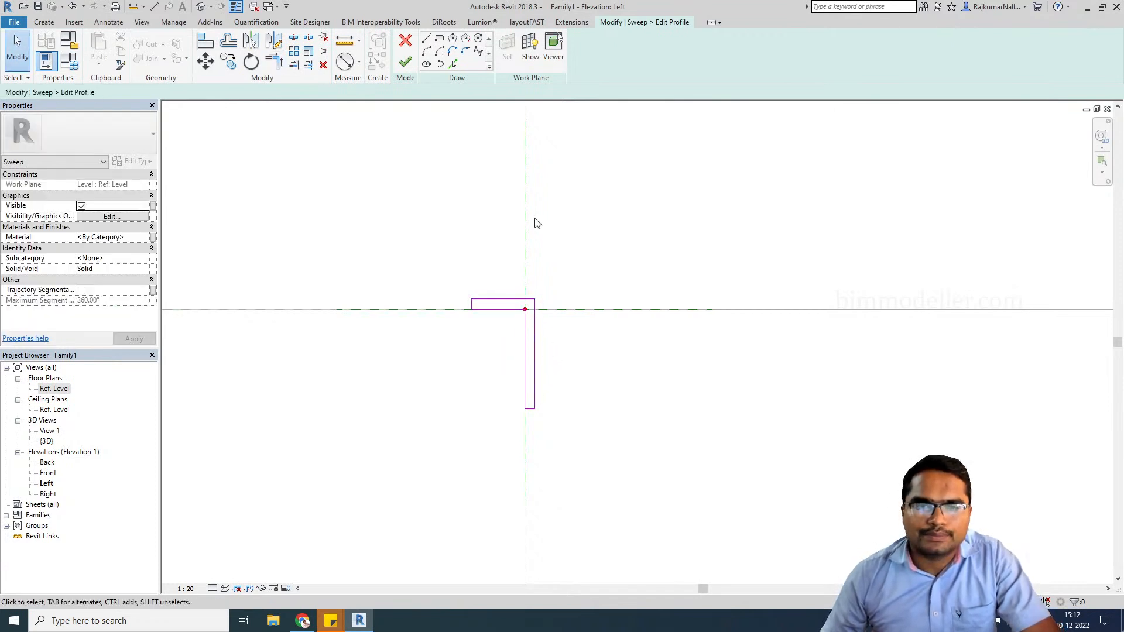
- Draw a second vertical leg as a rectangle about 4 mm wide and 35.2 mm long, just inside the L-shaped frame profile
{"action": "left_click", "coordinate": [439, 38]}
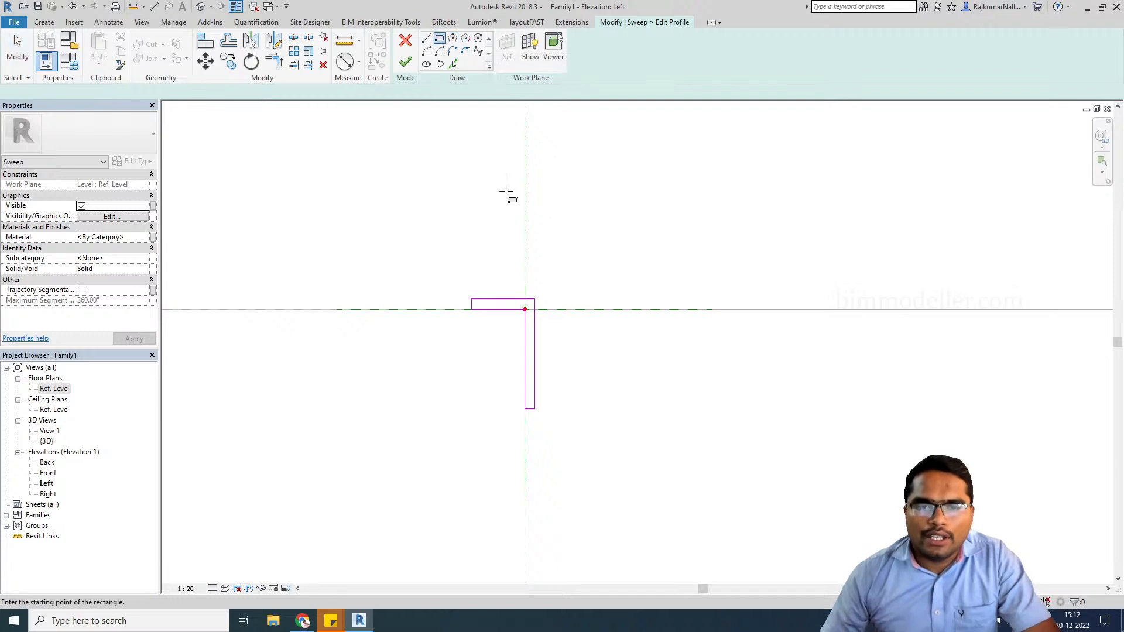
{"action": "left_click", "coordinate": [543, 369]}
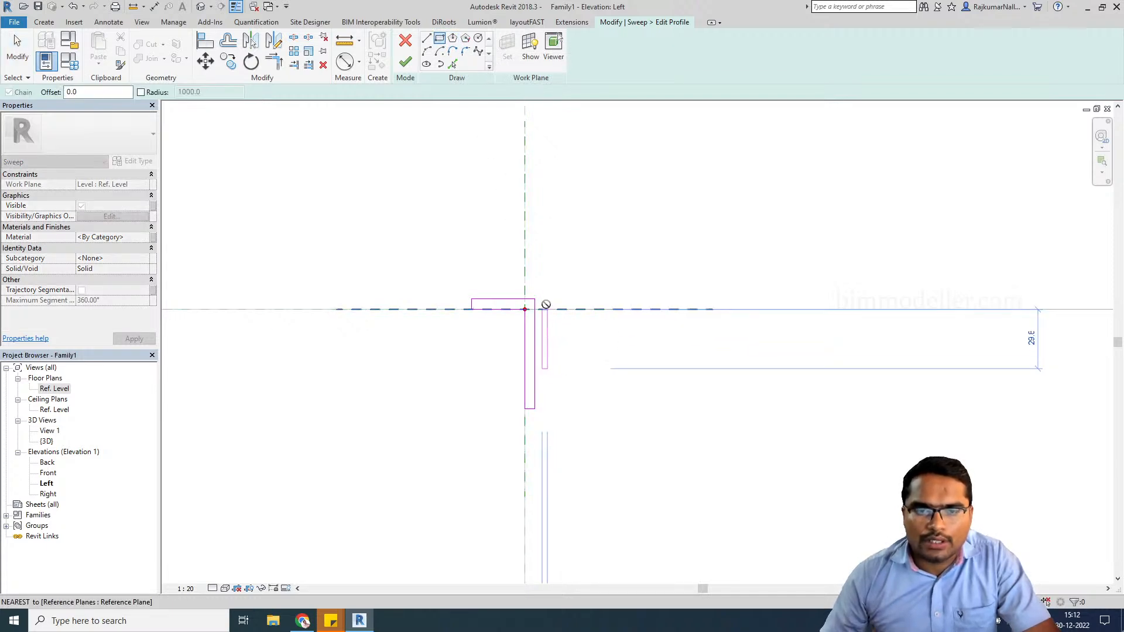
{"action": "scroll", "coordinate": [543, 296], "scroll_direction": "up", "scroll_amount": 3}
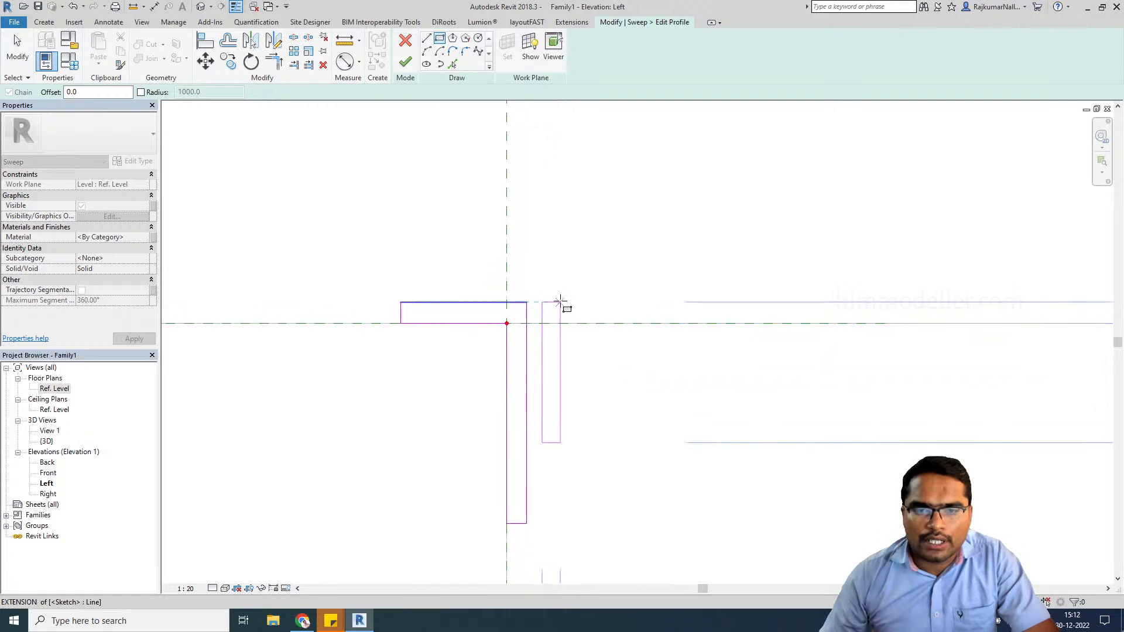
{"action": "left_click", "coordinate": [560, 302]}
{"action": "key", "text": "Escape"}
{"action": "key", "text": "Escape"}
{"action": "left_click", "coordinate": [557, 343]}
{"action": "left_click", "coordinate": [551, 466]}
{"action": "key", "text": "Escape"}
{"action": "scroll", "coordinate": [536, 319], "scroll_direction": "down", "scroll_amount": 1}
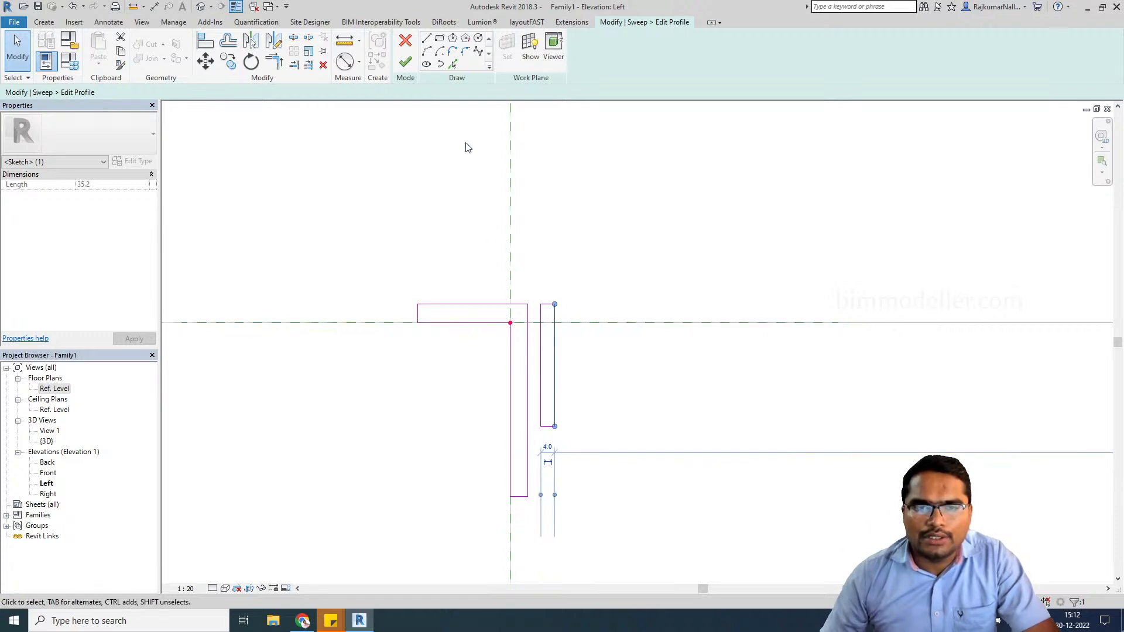
- Draw the second profile's horizontal flange as a rectangle about 5.4 mm thick, extending inward from the new leg's top corner to the Ref. Level
{"action": "left_click", "coordinate": [440, 38]}
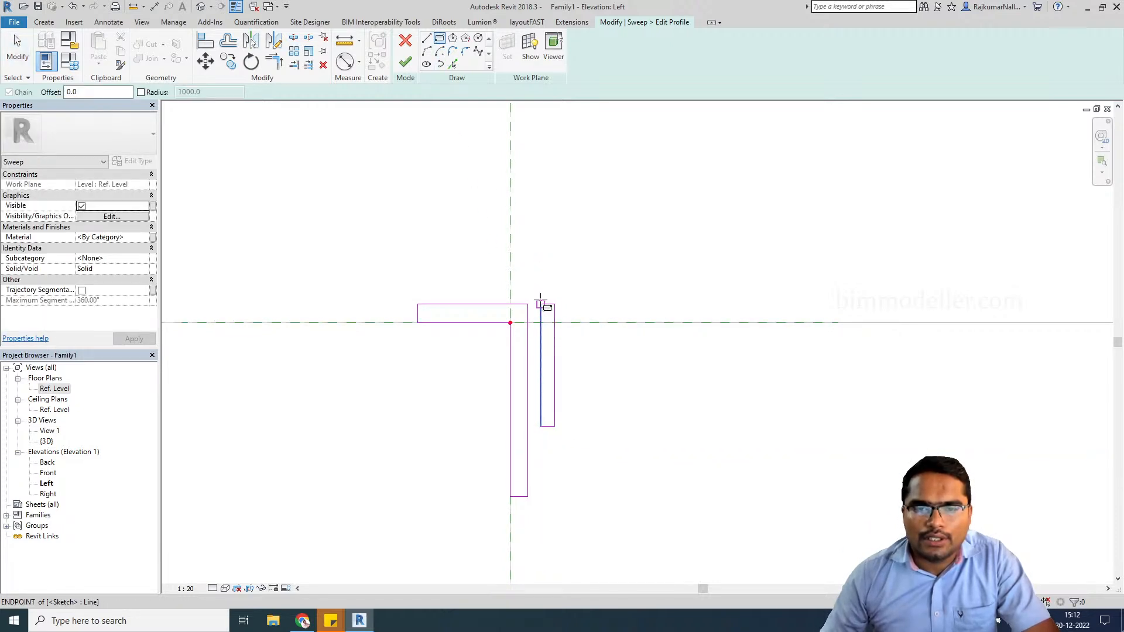
{"action": "scroll", "coordinate": [582, 301], "scroll_direction": "down", "scroll_amount": 3}
{"action": "left_click", "coordinate": [565, 303]}
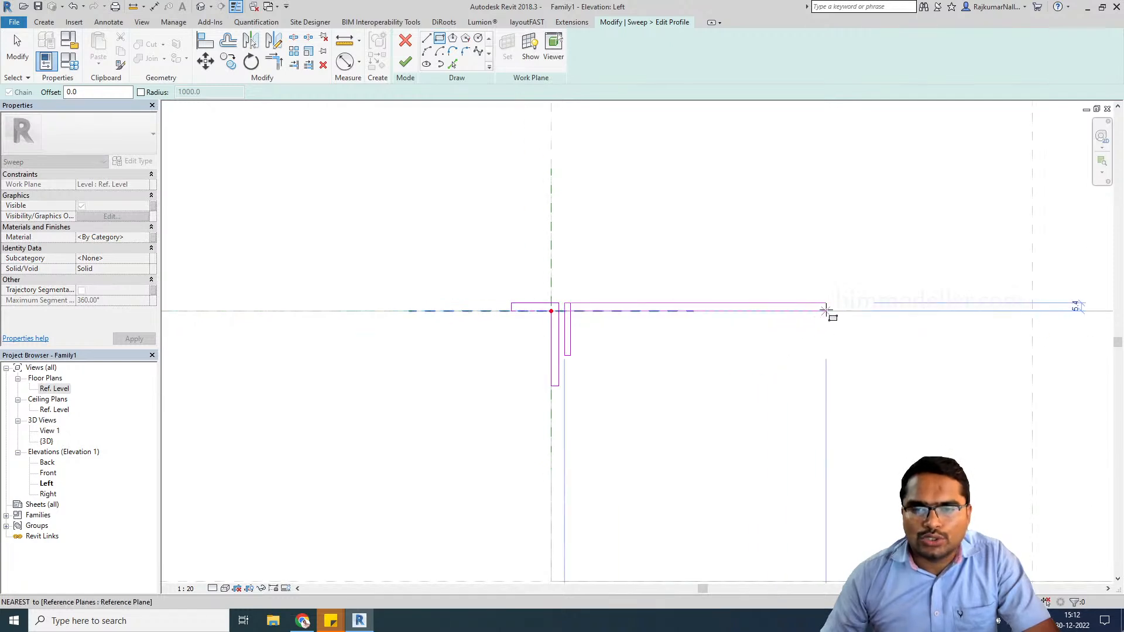
{"action": "middle_click_drag", "start_coordinate": [826, 310], "coordinate": [779, 312]}
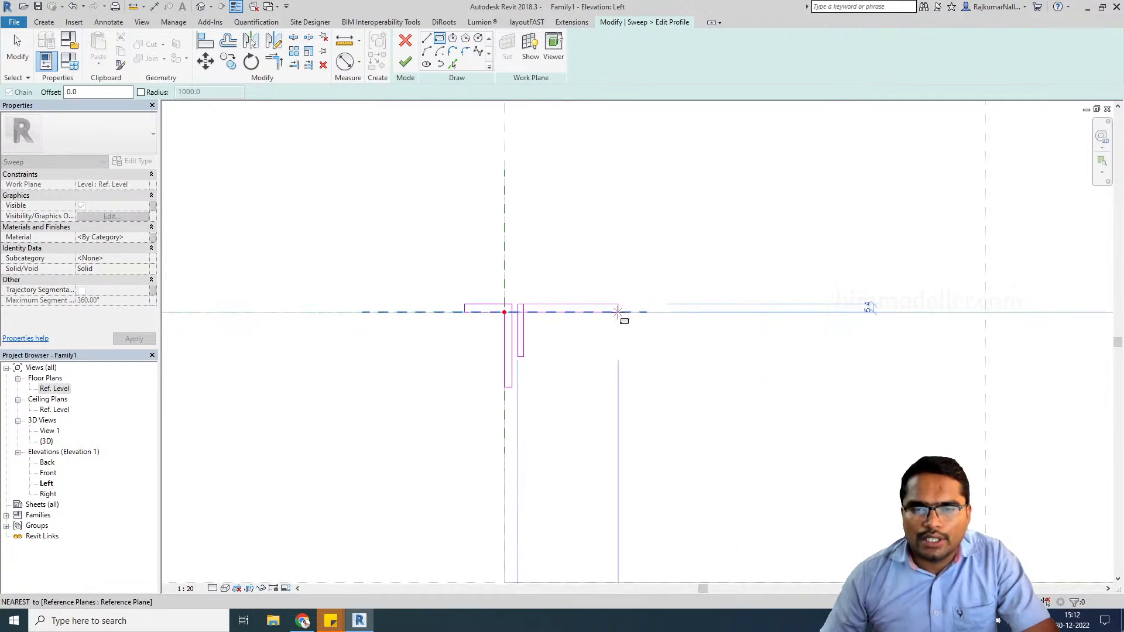
{"action": "left_click", "coordinate": [595, 312]}
{"action": "scroll", "coordinate": [534, 320], "scroll_direction": "up", "scroll_amount": 3}
{"action": "key", "text": "Escape"}
{"action": "key", "text": "Escape"}
- Delete the overlapping edges where the second leg and flange meet and trim the remaining lines to form a closed L-shape
{"action": "scroll", "coordinate": [501, 275], "scroll_direction": "up", "scroll_amount": 3}
{"action": "left_click_drag", "start_coordinate": [491, 275], "coordinate": [553, 350]}
{"action": "key", "text": "Delete"}
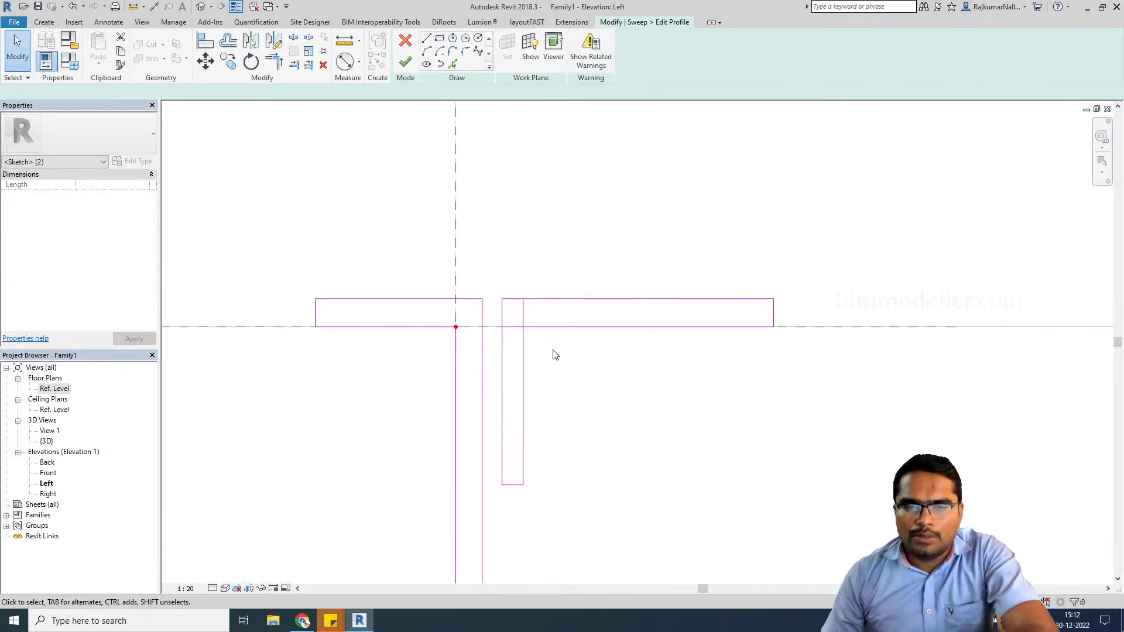
{"action": "key", "text": "t"}
{"action": "key", "text": "r"}
{"action": "left_click", "coordinate": [524, 335]}
{"action": "left_click", "coordinate": [528, 330]}
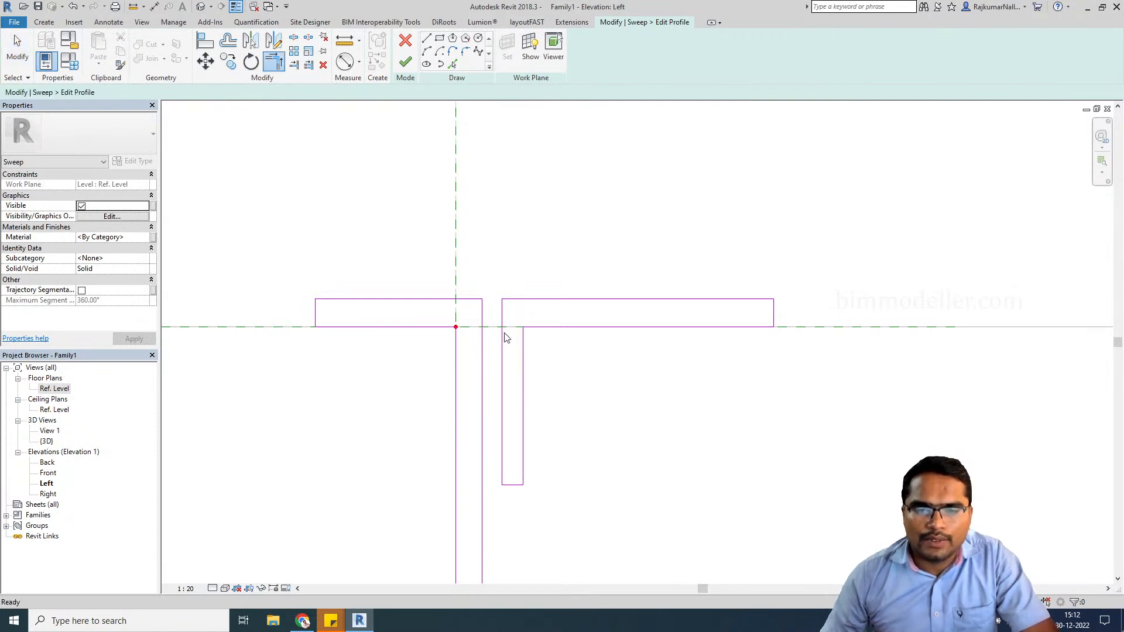
{"action": "key", "text": "Escape"}
{"action": "key", "text": "Escape"}
{"action": "scroll", "coordinate": [512, 351], "scroll_direction": "down", "scroll_amount": 3}
{"action": "scroll", "coordinate": [514, 410], "scroll_direction": "up", "scroll_amount": 1}
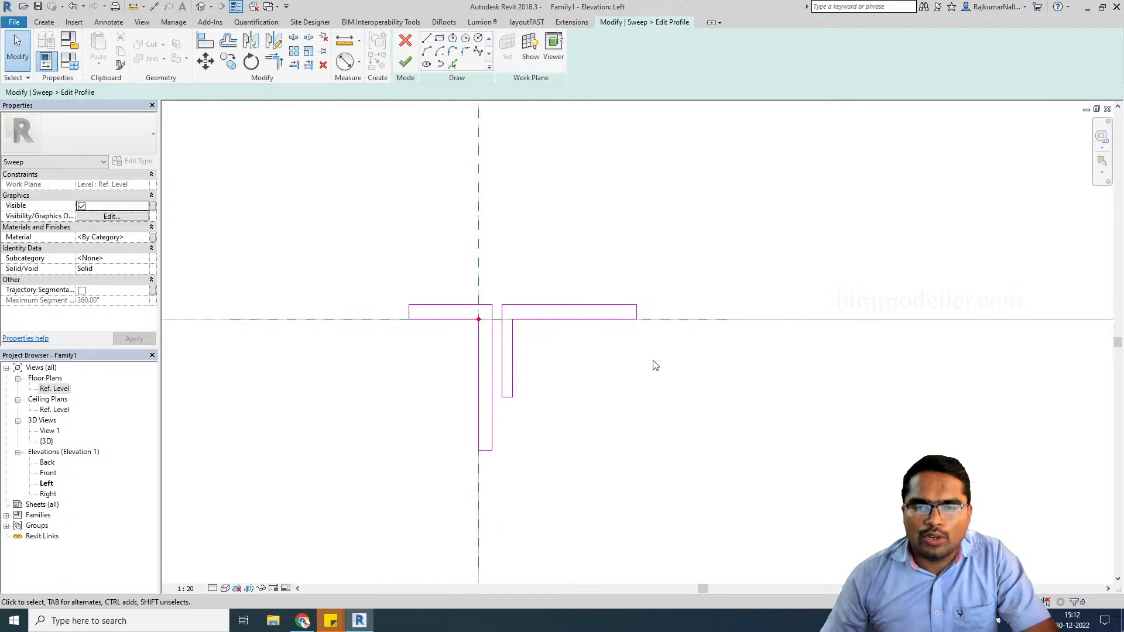
- Nudge the second profile's vertical leg closer to the first L-profile, leaving only a narrow gap between them
{"action": "scroll", "coordinate": [572, 339], "scroll_direction": "down", "scroll_amount": 1}
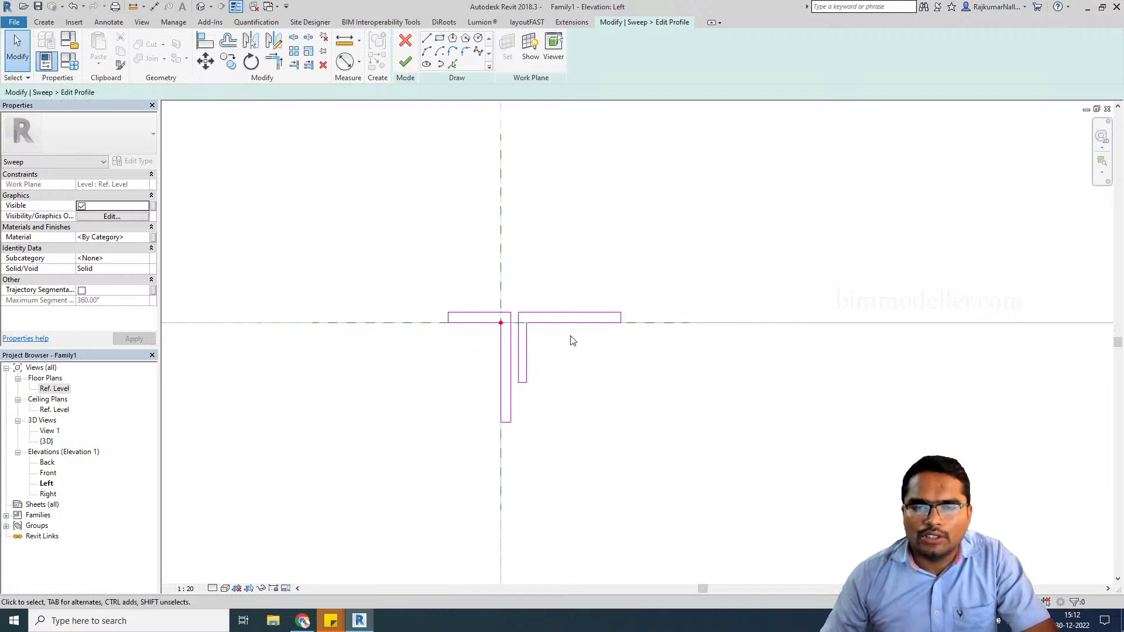
{"action": "scroll", "coordinate": [532, 331], "scroll_direction": "up", "scroll_amount": 3}
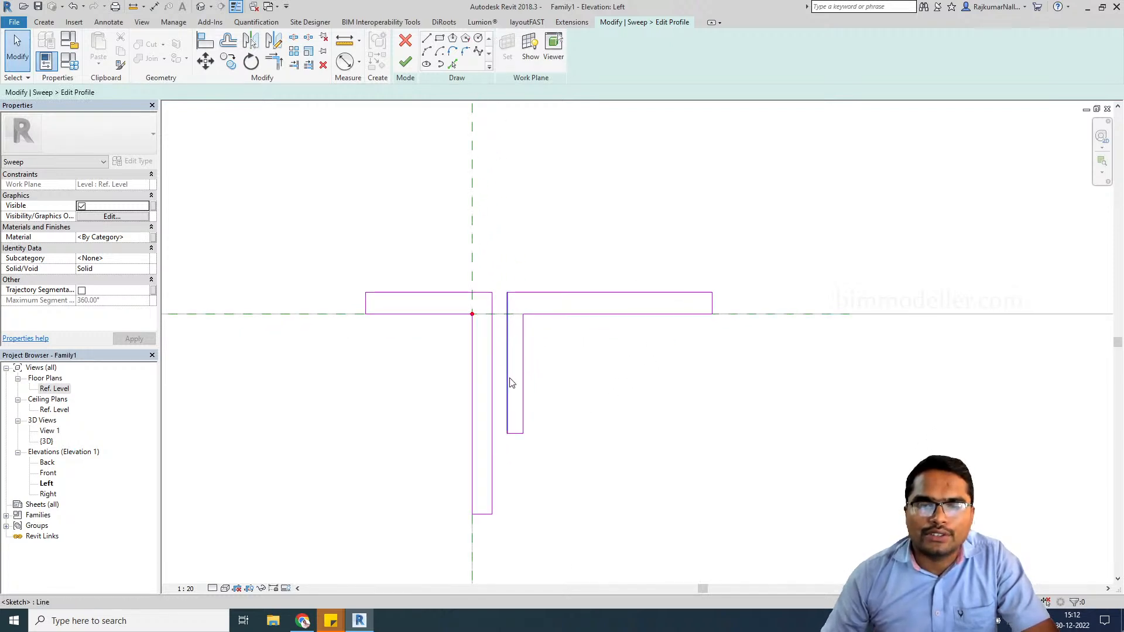
{"action": "left_click_drag", "start_coordinate": [505, 420], "coordinate": [504, 420]}
{"action": "key", "text": "Left"}
{"action": "key", "text": "Left"}
{"action": "key", "text": "Left"}
{"action": "key", "text": "Left"}
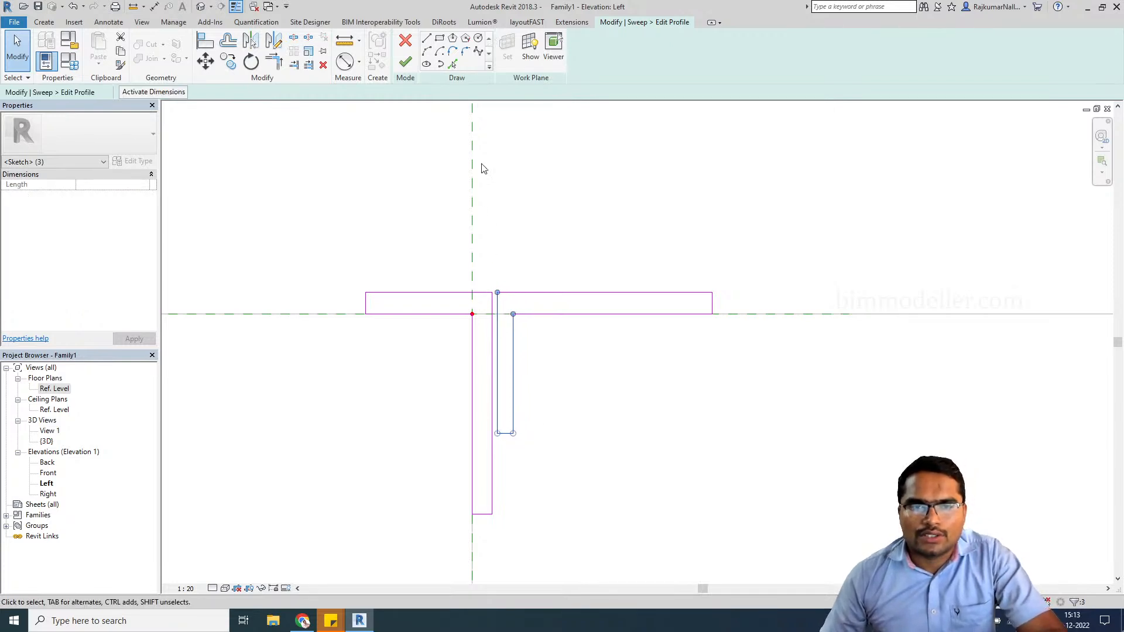
- Fillet the facing top corners of the two L-profiles, with radii of about 3.7 mm on the inner one and 2.8 mm on the outer one
{"action": "left_click", "coordinate": [466, 51]}
{"action": "left_click", "coordinate": [498, 302]}
{"action": "scroll", "coordinate": [497, 303], "scroll_direction": "up", "scroll_amount": 2}
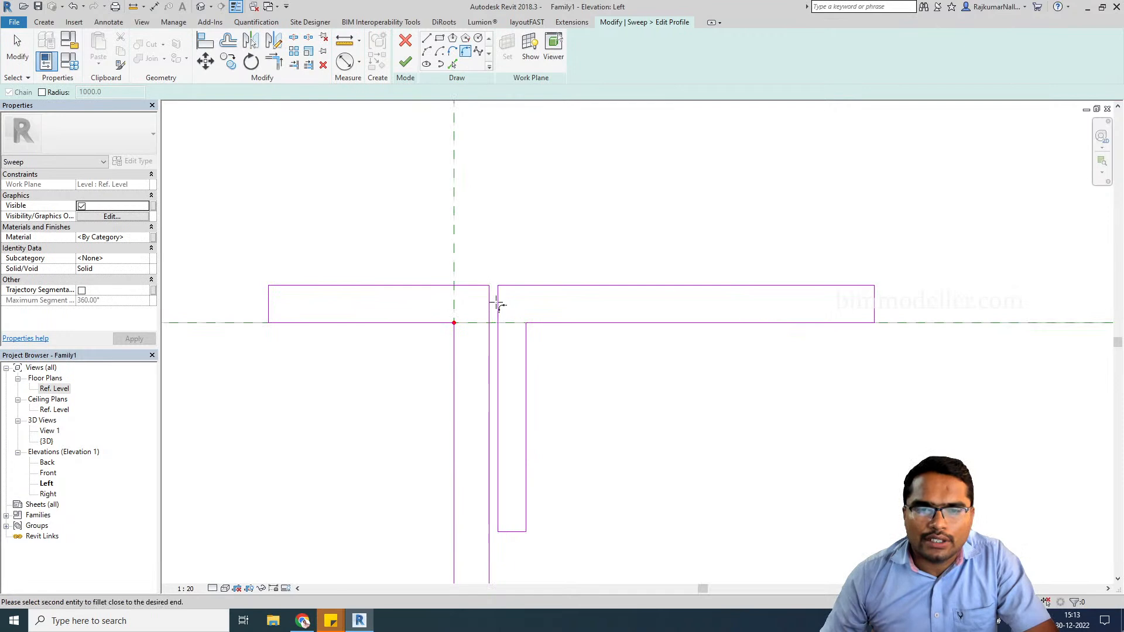
{"action": "left_click", "coordinate": [505, 288]}
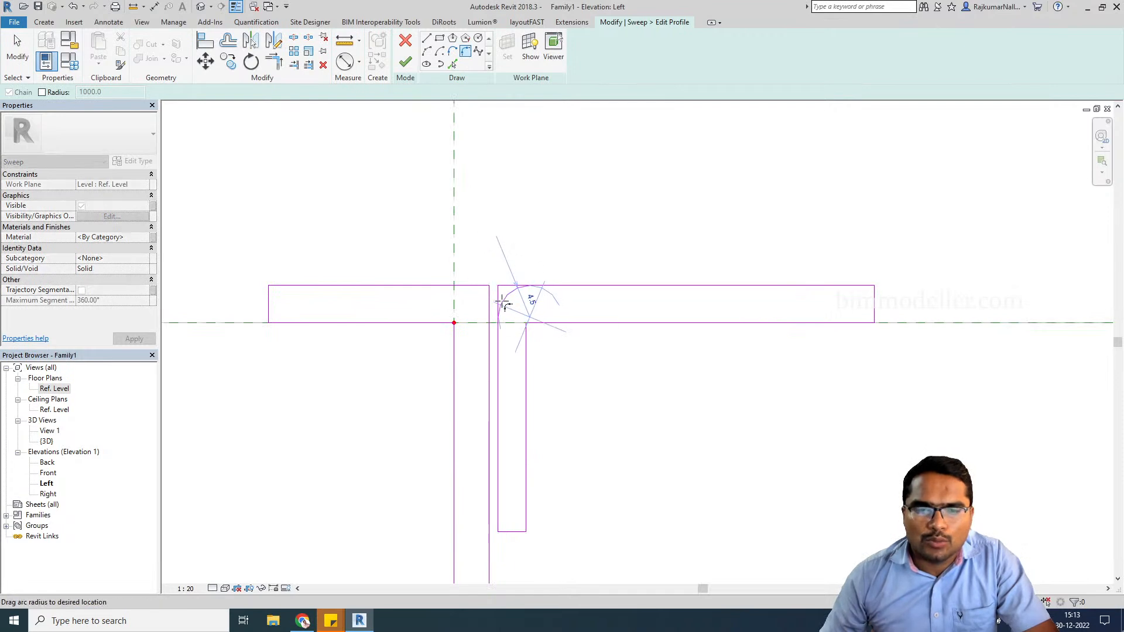
{"action": "left_click", "coordinate": [502, 302]}
{"action": "left_click", "coordinate": [488, 302]}
{"action": "left_click", "coordinate": [485, 287]}
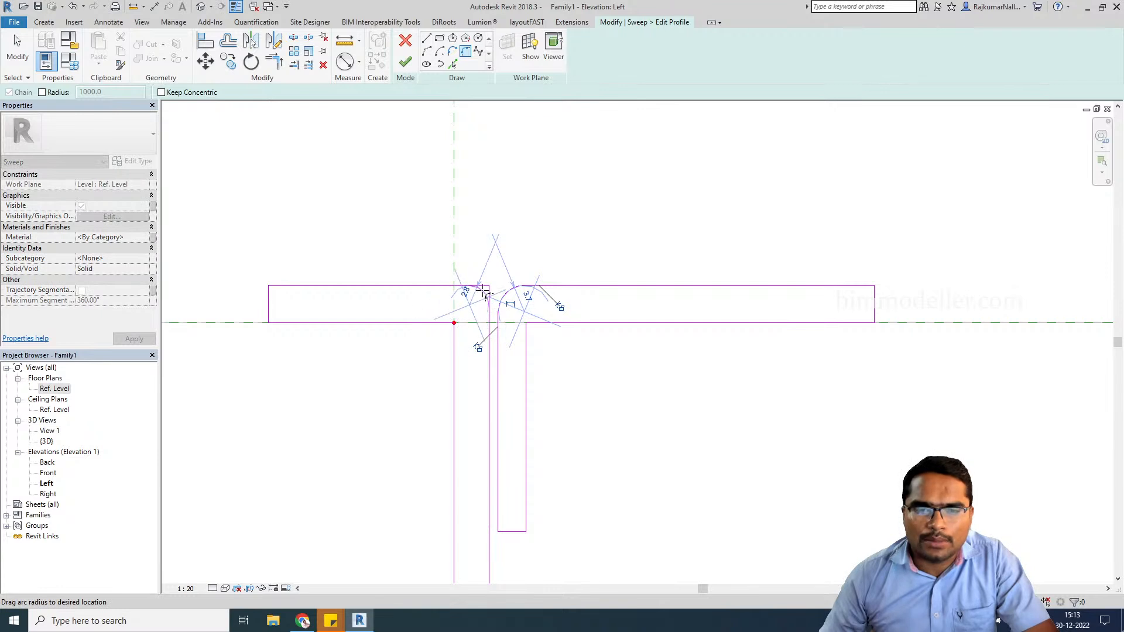
{"action": "left_click", "coordinate": [486, 294]}
{"action": "scroll", "coordinate": [520, 333], "scroll_direction": "down", "scroll_amount": 5}
{"action": "key", "text": "Escape"}
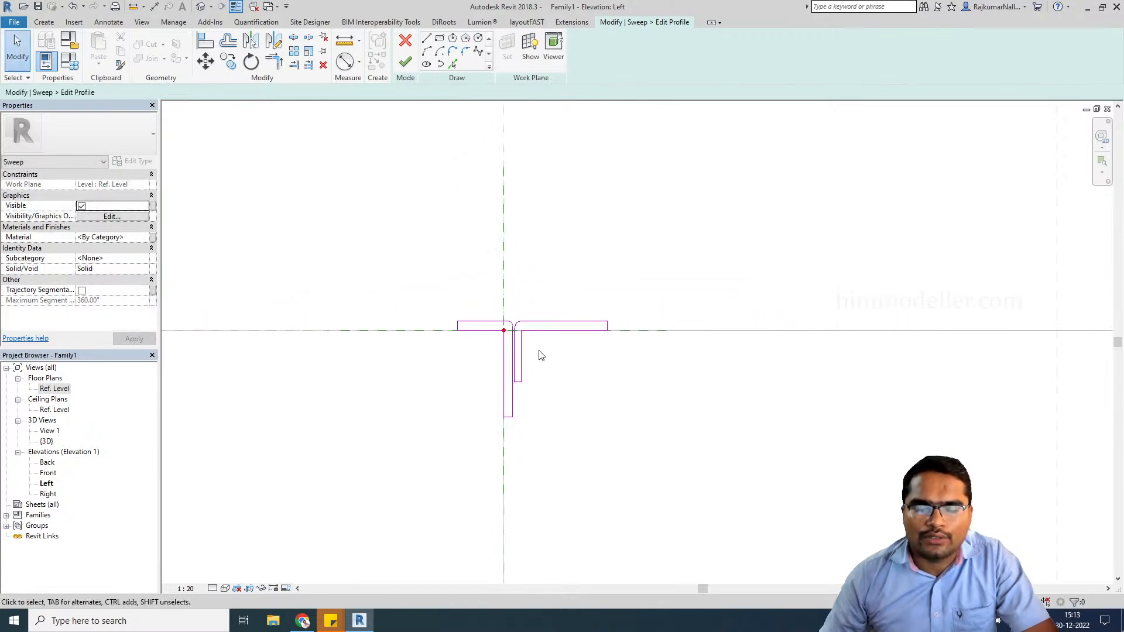
- Finish the profile sketch and complete the sweep to generate the door frame
{"action": "scroll", "coordinate": [607, 376], "scroll_direction": "up", "scroll_amount": 2}
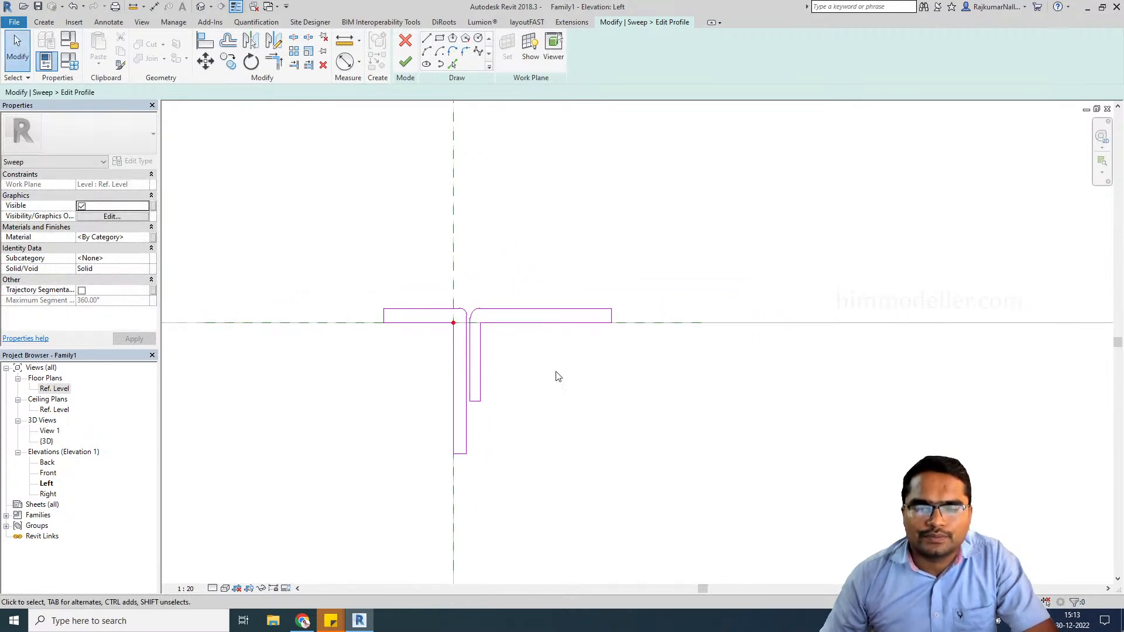
{"action": "scroll", "coordinate": [492, 356], "scroll_direction": "down", "scroll_amount": 3}
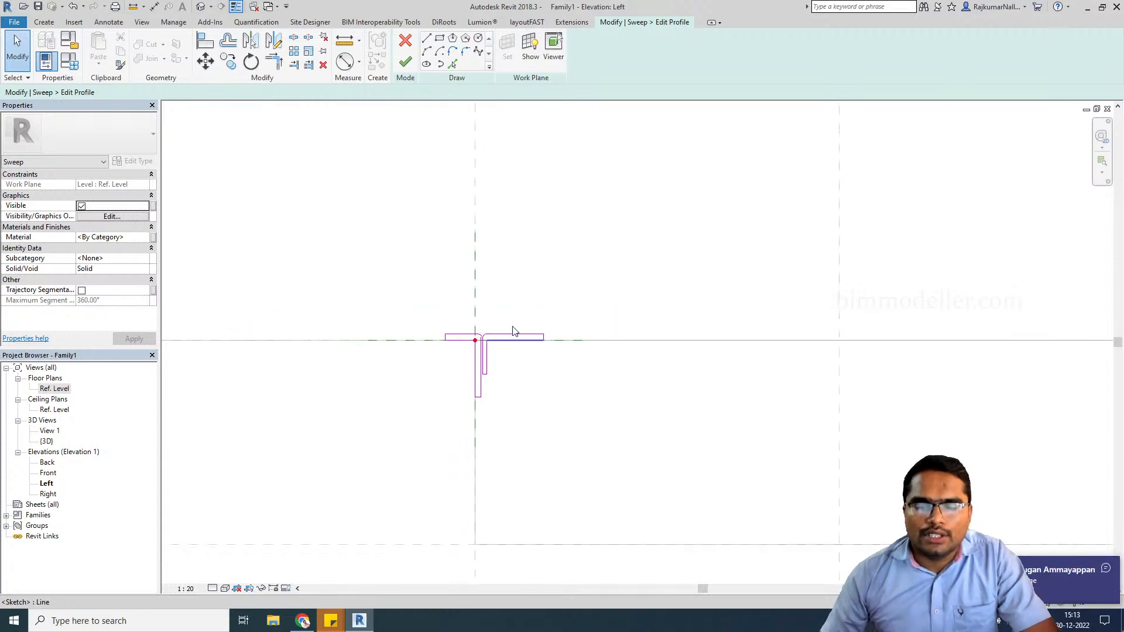
{"action": "left_click", "coordinate": [413, 69]}
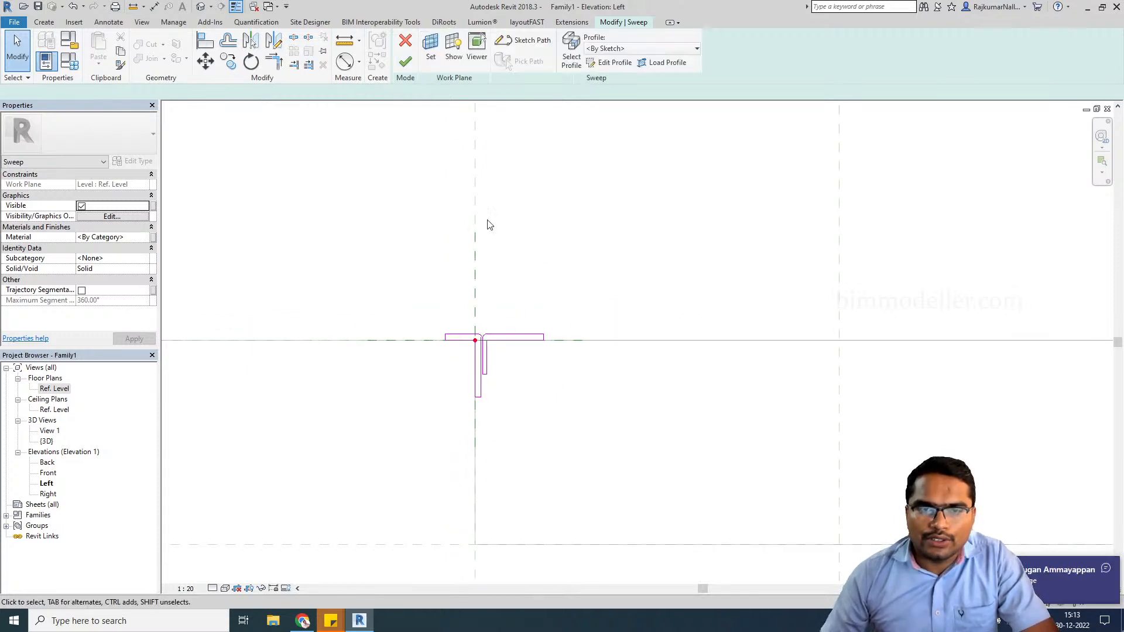
{"action": "left_click", "coordinate": [412, 64]}
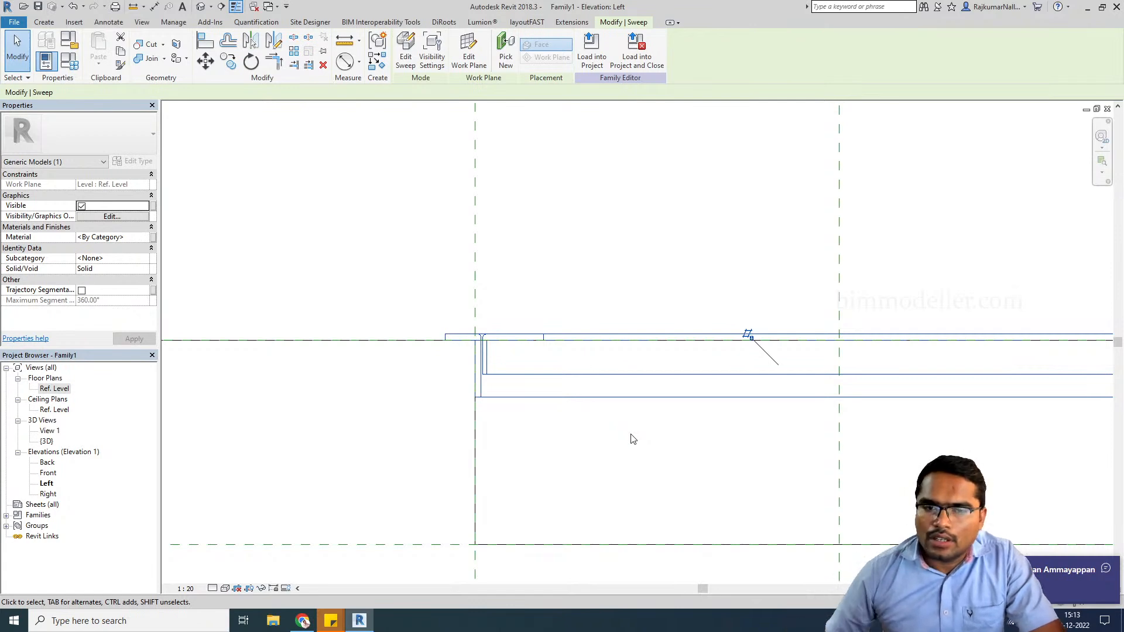
- Temporarily hide the host extrusion in the default 3D view and inspect the swept frame
{"action": "left_click", "coordinate": [200, 6]}
{"action": "middle_click_drag", "start_coordinate": [547, 395], "coordinate": [603, 464], "text": "shift"}
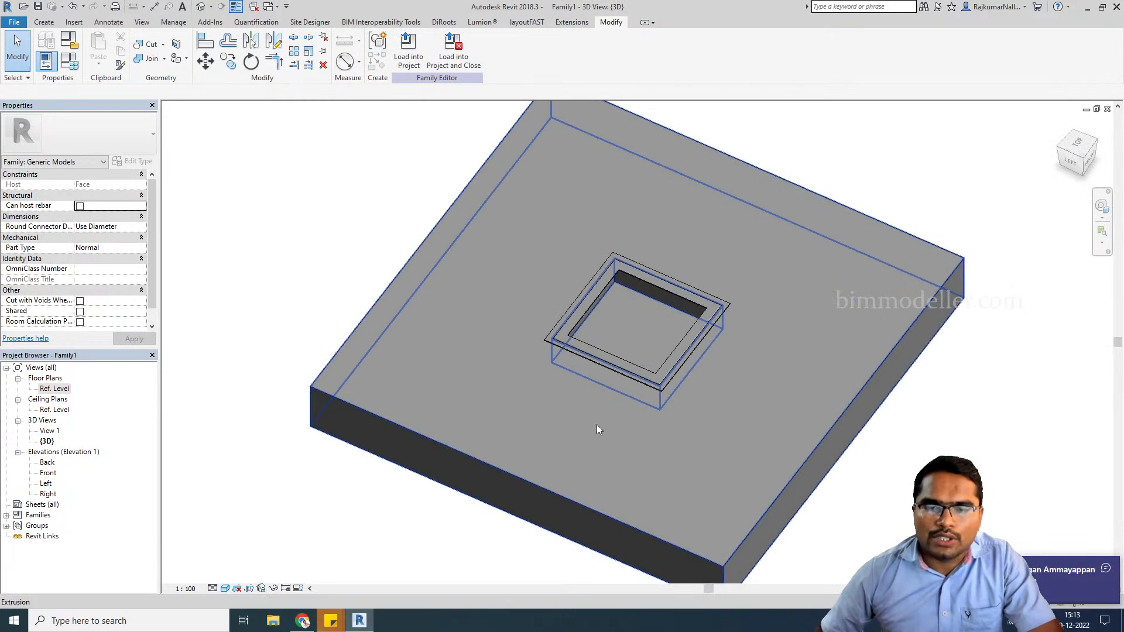
{"action": "scroll", "coordinate": [544, 291], "scroll_direction": "up", "scroll_amount": 3}
{"action": "left_click", "coordinate": [530, 290]}
{"action": "scroll", "coordinate": [464, 309], "scroll_direction": "down", "scroll_amount": 2}
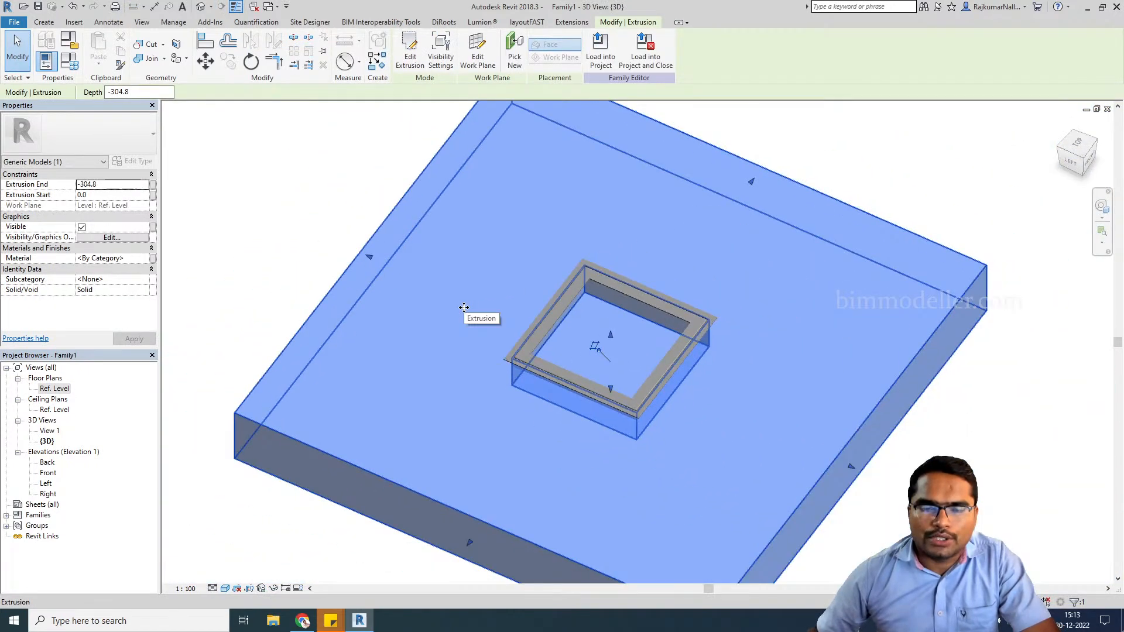
{"action": "left_click", "coordinate": [273, 589]}
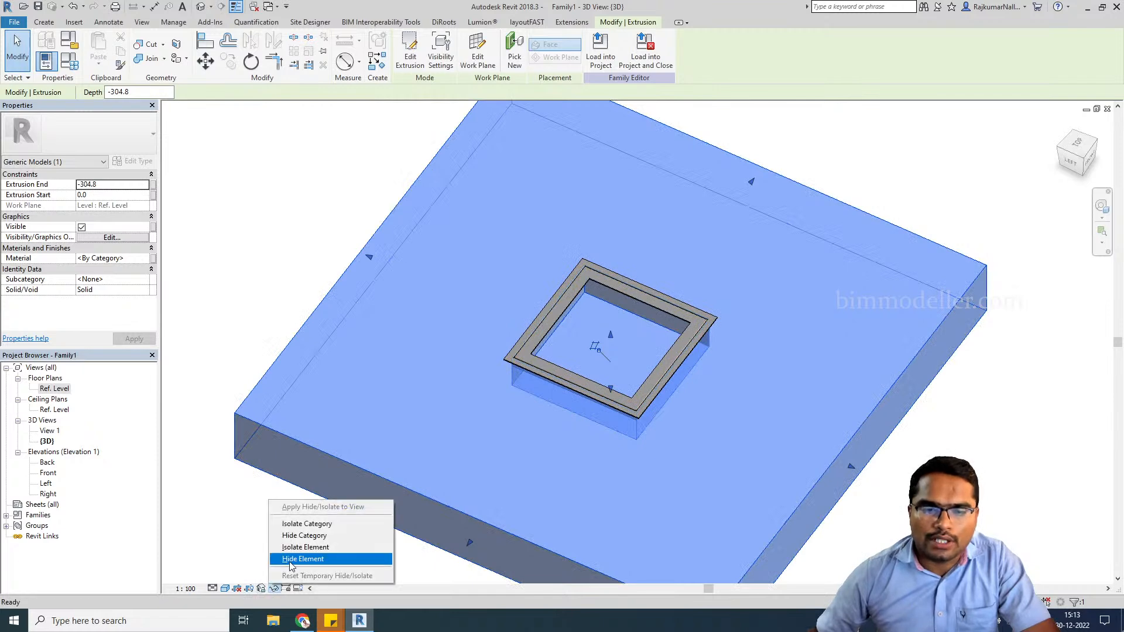
{"action": "left_click", "coordinate": [292, 561]}
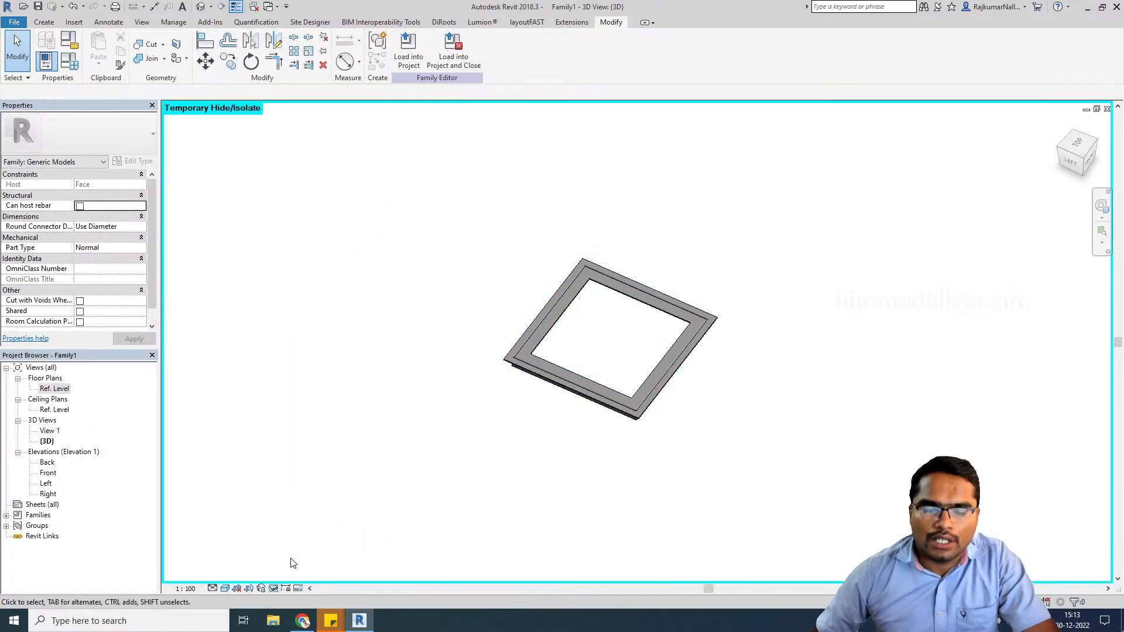
{"action": "middle_click_drag", "start_coordinate": [570, 334], "coordinate": [618, 412], "text": "shift"}
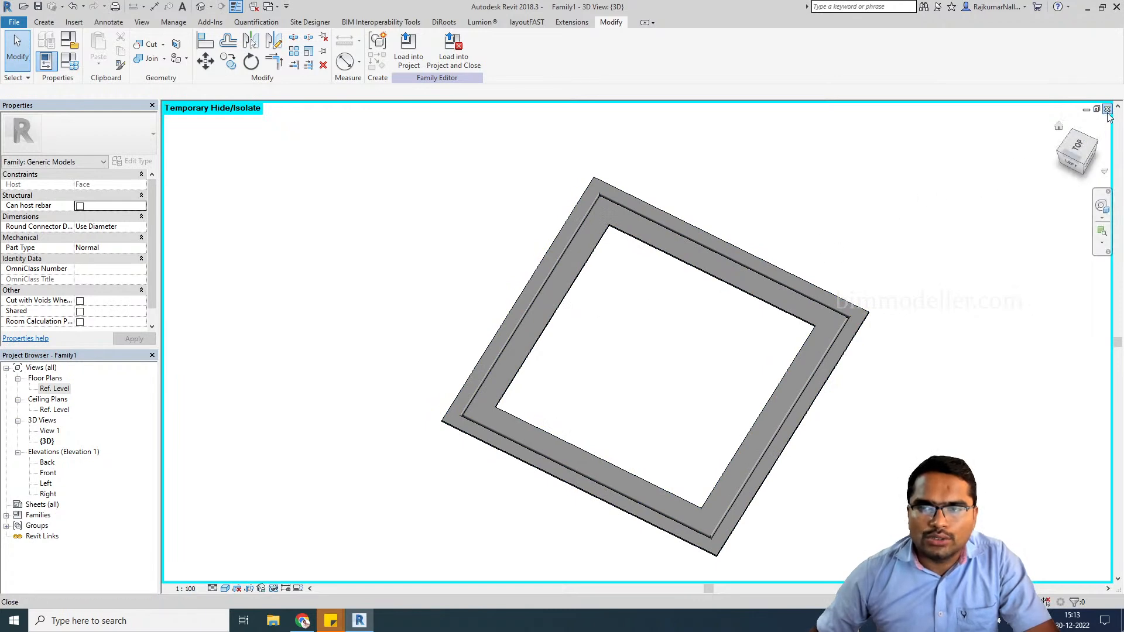
- Start a solid extrusion in the Ref. Level floor plan and sketch its boundary by picking the frame's four inner edges with Lock enabled
{"action": "double_click", "coordinate": [46, 483]}
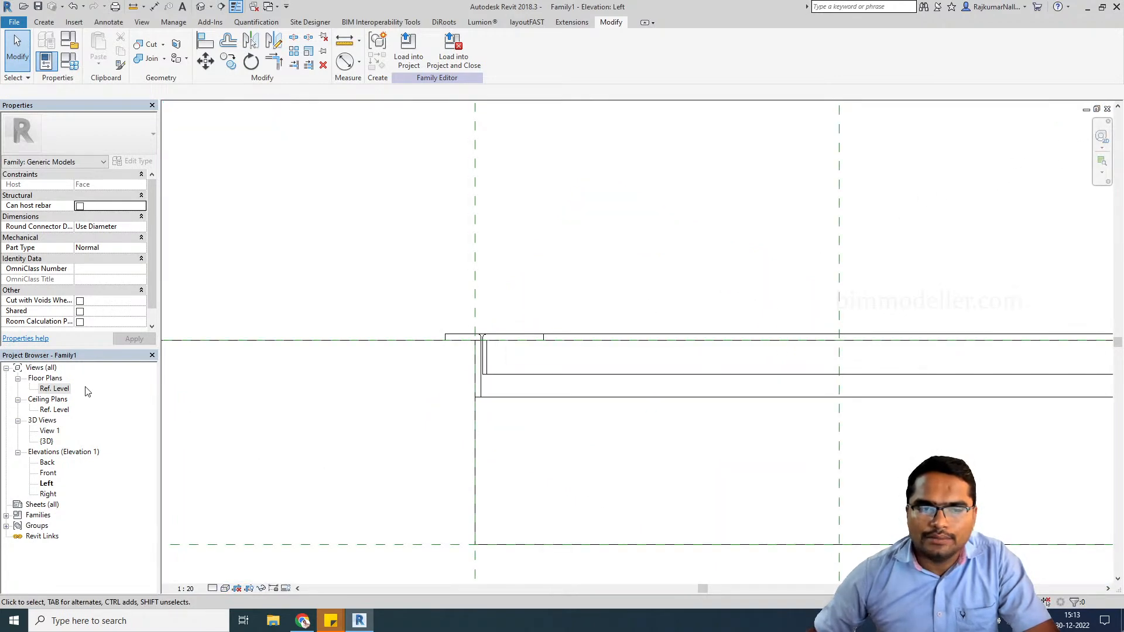
{"action": "double_click", "coordinate": [63, 390]}
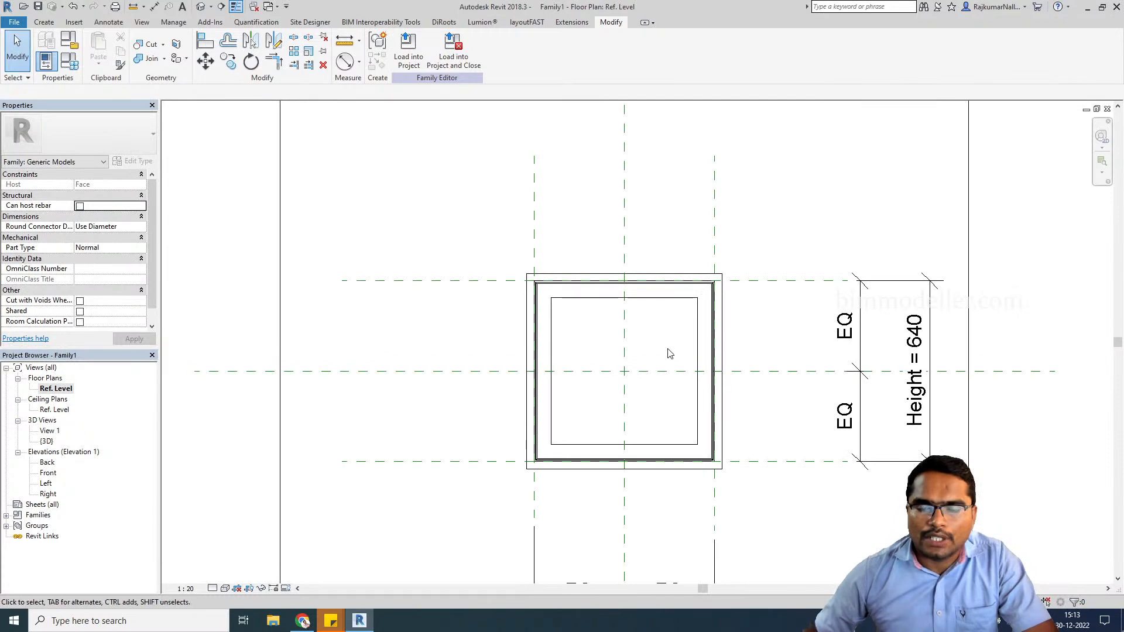
{"action": "left_click", "coordinate": [45, 22]}
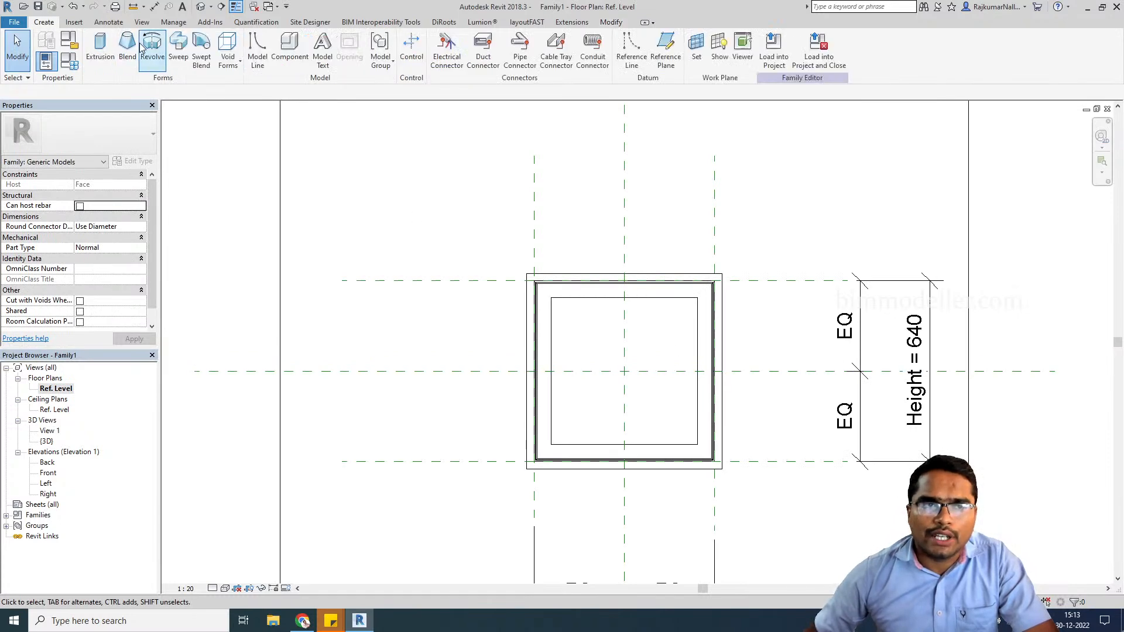
{"action": "left_click", "coordinate": [100, 50]}
{"action": "left_click", "coordinate": [452, 65]}
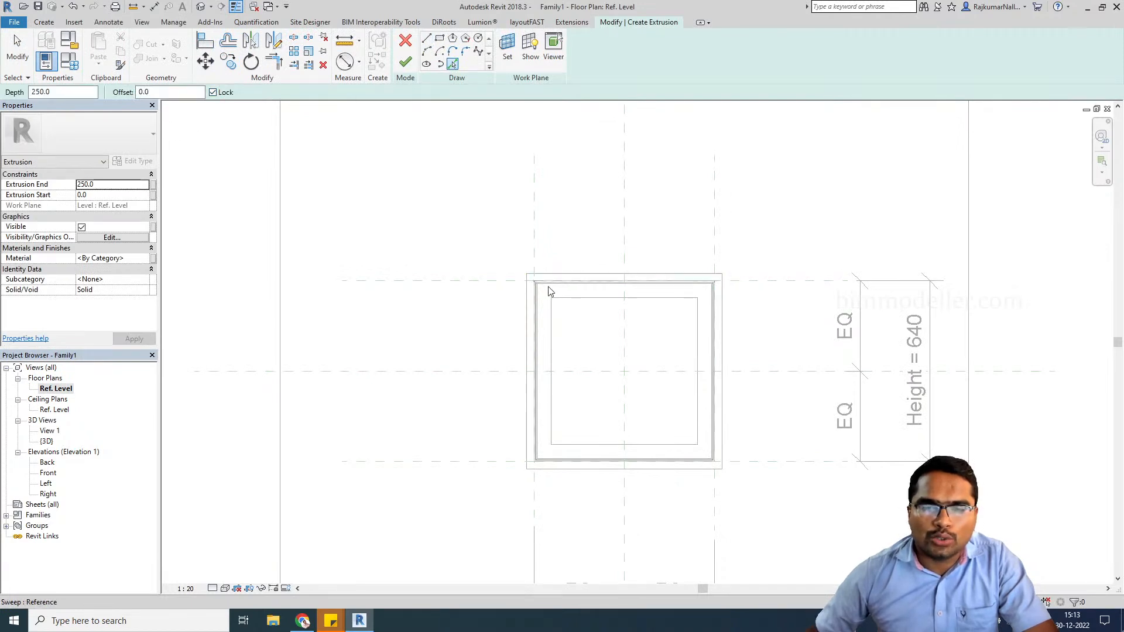
{"action": "left_click", "coordinate": [557, 324]}
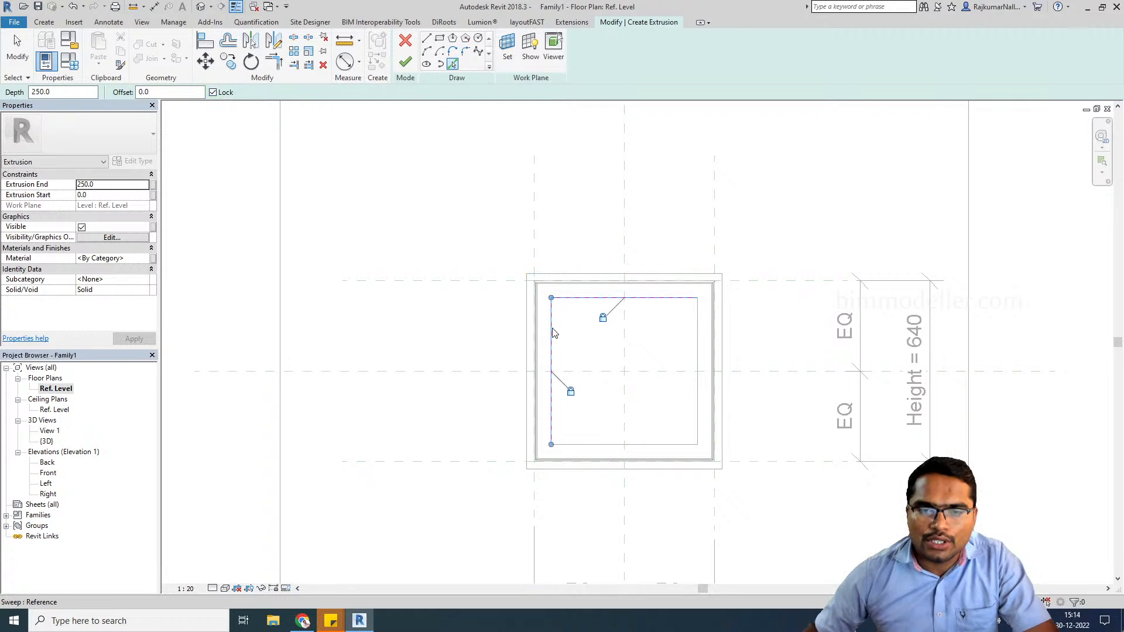
{"action": "left_click", "coordinate": [603, 451]}
{"action": "left_click", "coordinate": [699, 413]}
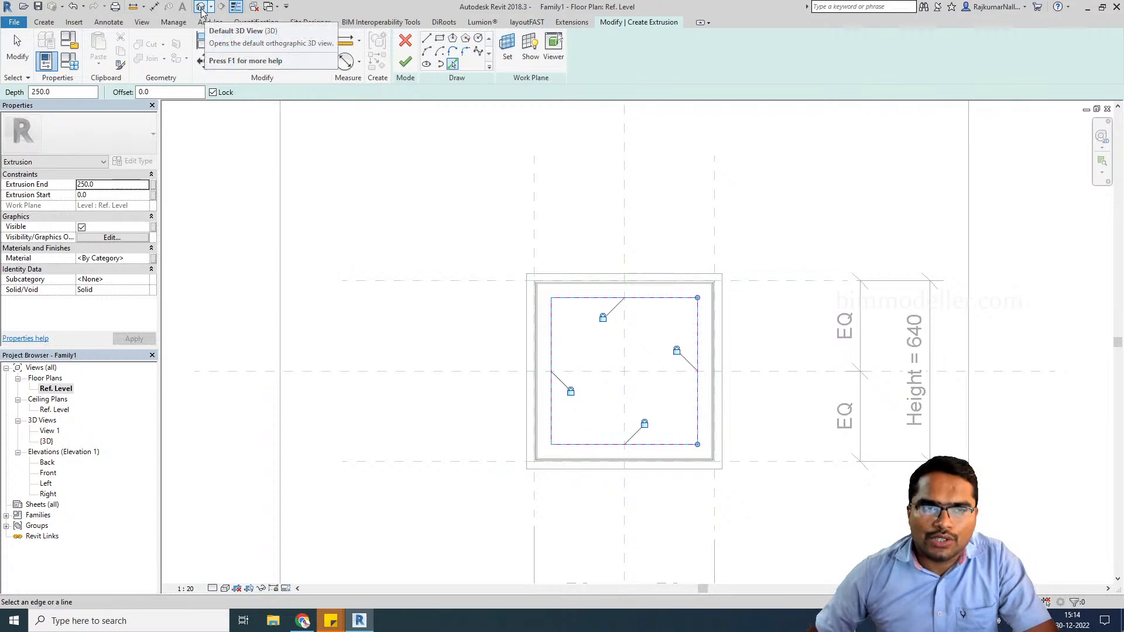
- In the default 3D view, set the extrusion sketch's work plane to a face on the frame's inner edge and finish the extrusion
{"action": "left_click", "coordinate": [202, 9]}
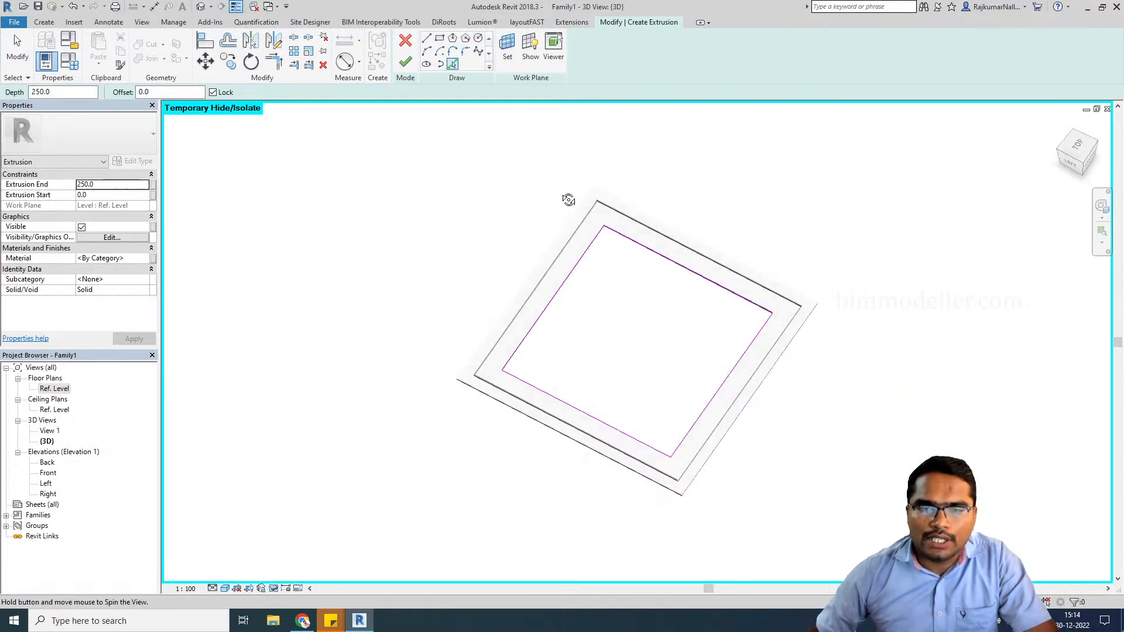
{"action": "scroll", "coordinate": [583, 299], "scroll_direction": "up", "scroll_amount": 1}
{"action": "scroll", "coordinate": [583, 296], "scroll_direction": "up", "scroll_amount": 2}
{"action": "middle_click_drag", "start_coordinate": [577, 378], "coordinate": [528, 285], "text": "shift"}
{"action": "scroll", "coordinate": [520, 302], "scroll_direction": "up", "scroll_amount": 2}
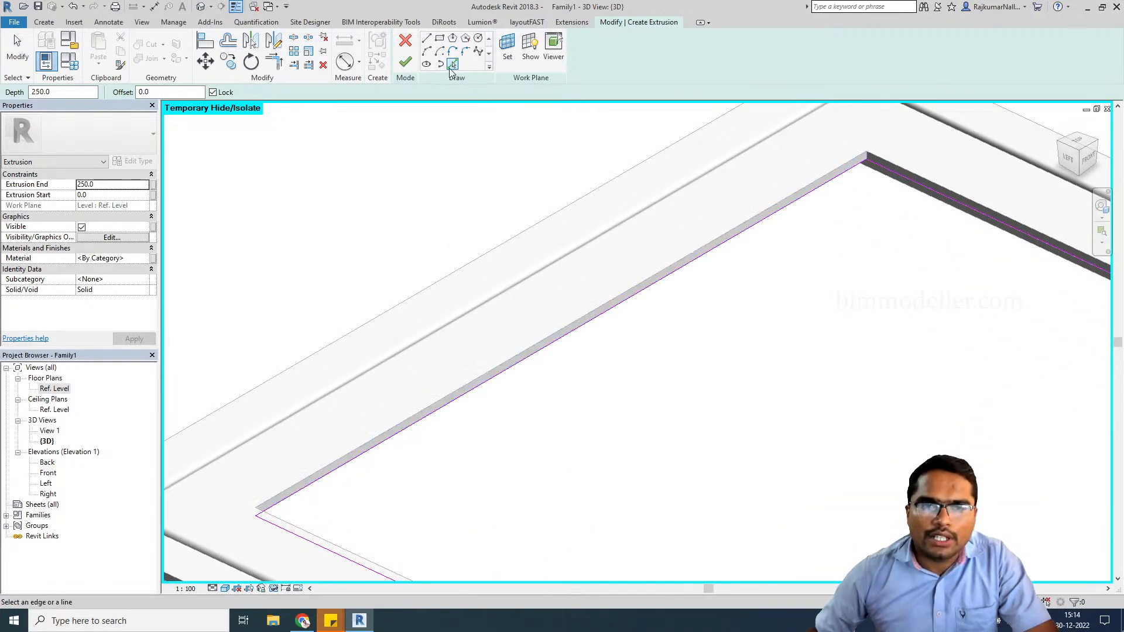
{"action": "left_click", "coordinate": [506, 57]}
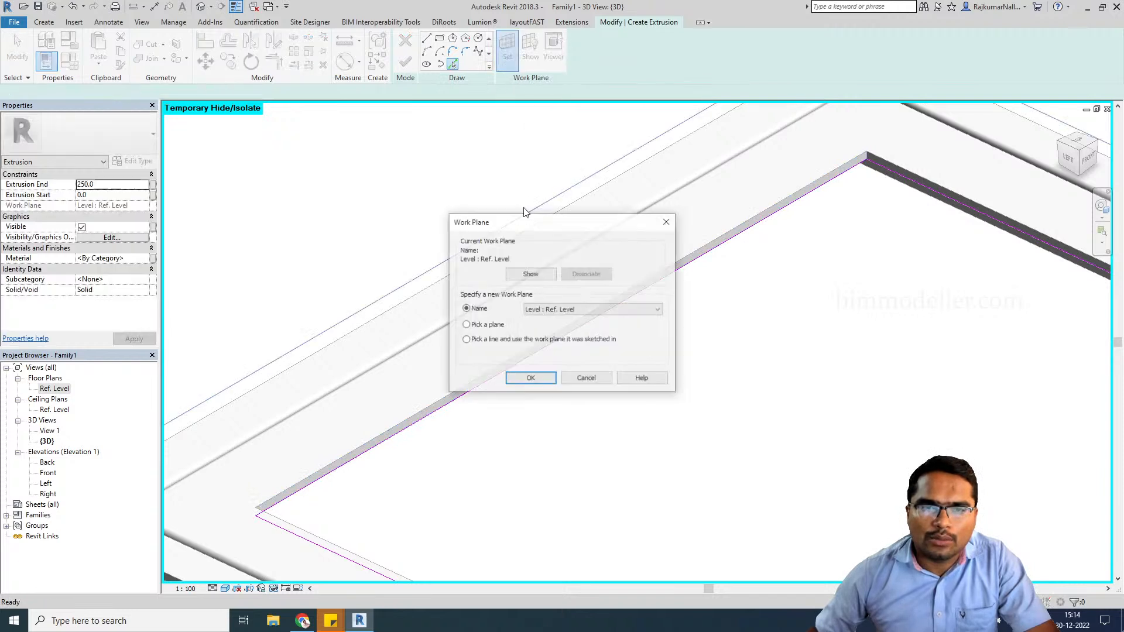
{"action": "left_click", "coordinate": [527, 379]}
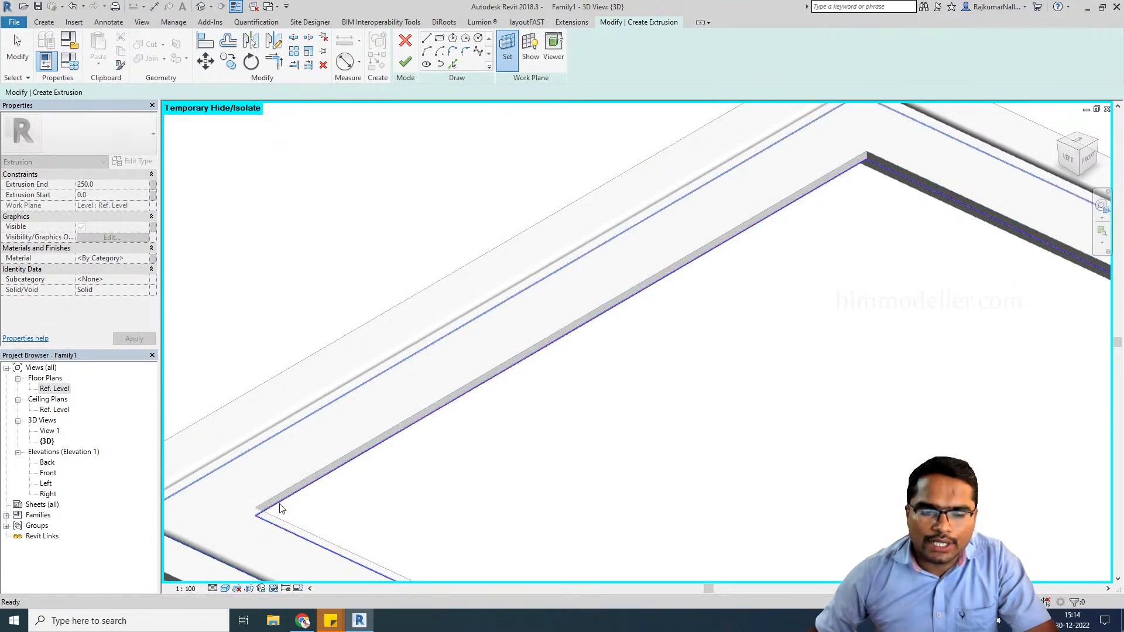
{"action": "left_click", "coordinate": [280, 508]}
{"action": "left_click", "coordinate": [405, 62]}
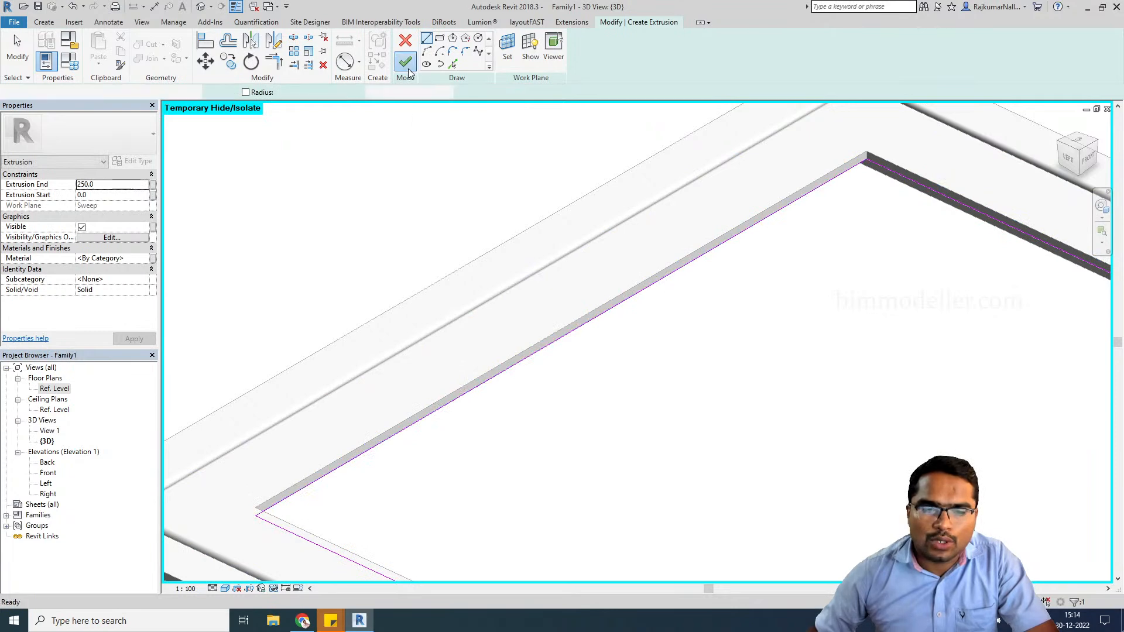
- Align the extrusion's lower face with the frame's inner top edge and lock the alignment to form a thin door panel
{"action": "scroll", "coordinate": [510, 410], "scroll_direction": "down", "scroll_amount": 4}
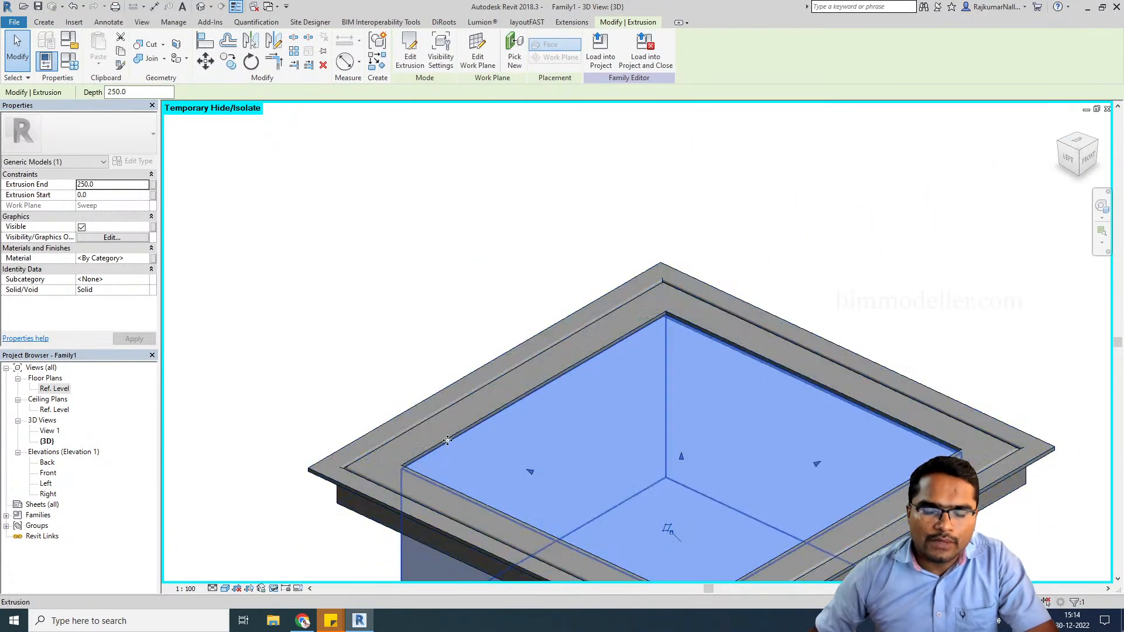
{"action": "middle_click_drag", "start_coordinate": [422, 438], "coordinate": [358, 290]}
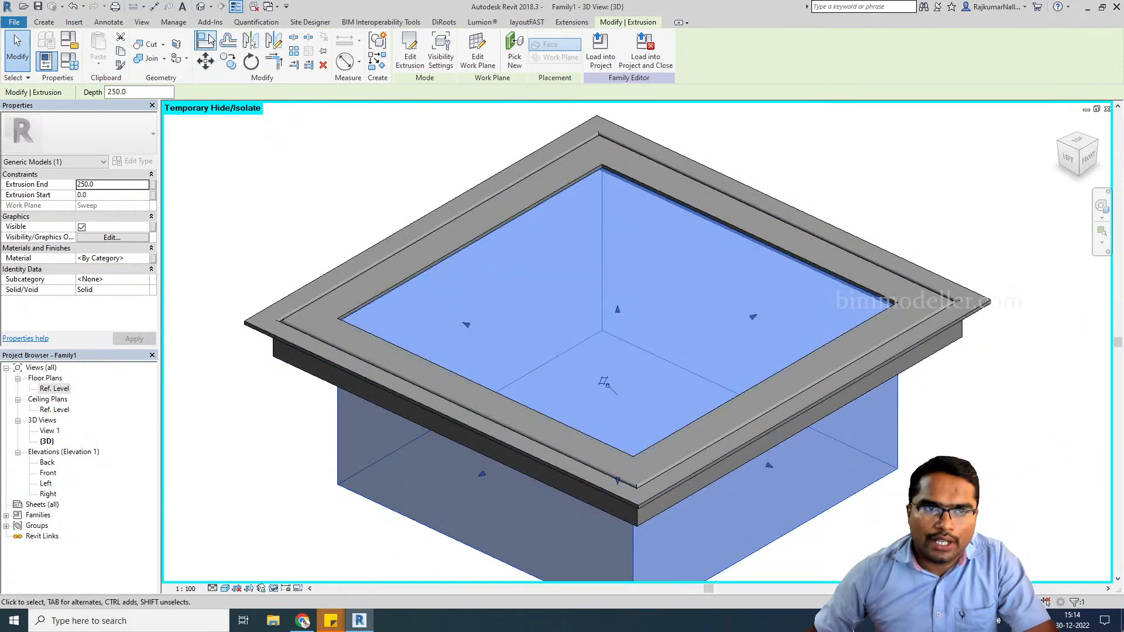
{"action": "left_click", "coordinate": [208, 40]}
{"action": "left_click", "coordinate": [367, 311]}
{"action": "left_click", "coordinate": [384, 514]}
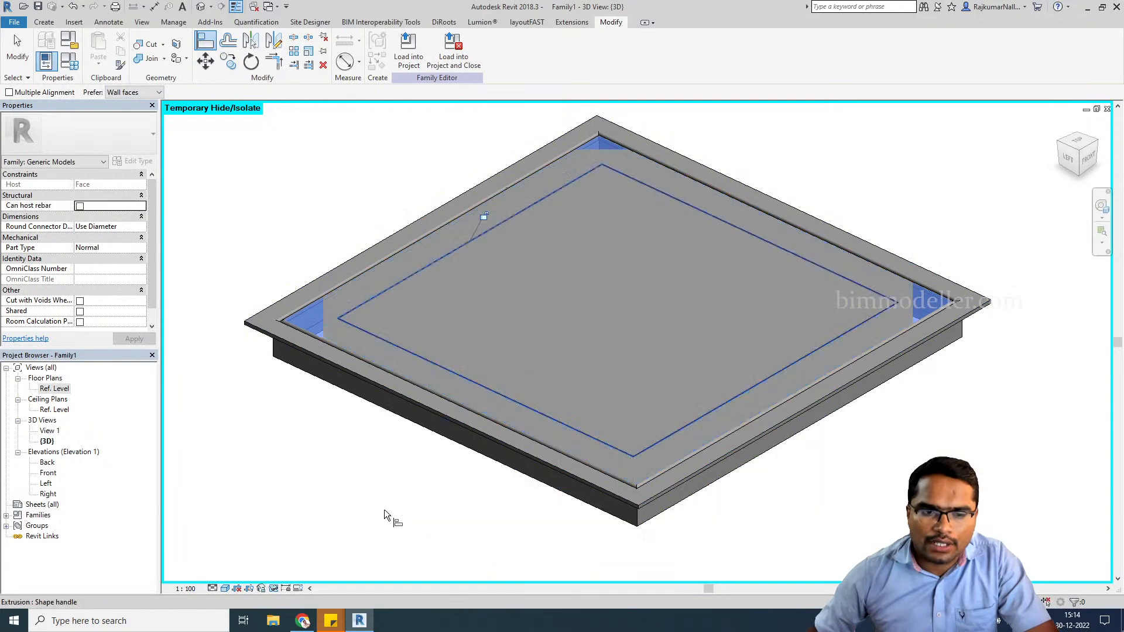
{"action": "left_click", "coordinate": [483, 217]}
{"action": "middle_click_drag", "start_coordinate": [485, 410], "coordinate": [396, 375], "text": "shift"}
{"action": "key", "text": "Escape"}
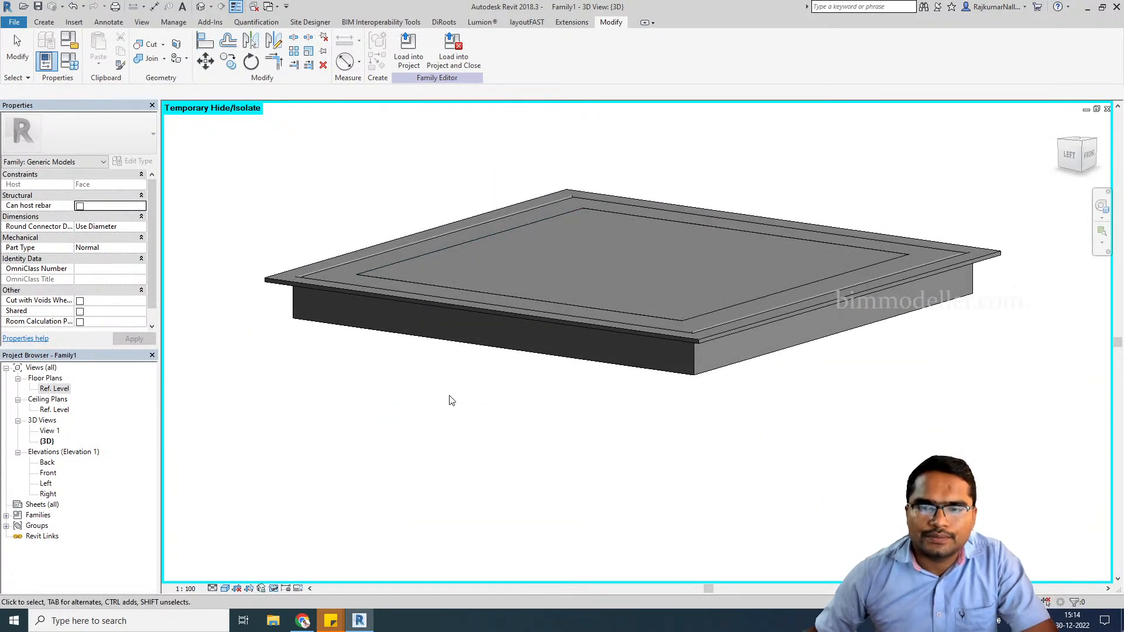
- Join the geometry of the door panel and the surrounding inner frame, and inspect the result from several angles
{"action": "middle_click_drag", "start_coordinate": [491, 389], "coordinate": [445, 527], "text": "shift"}
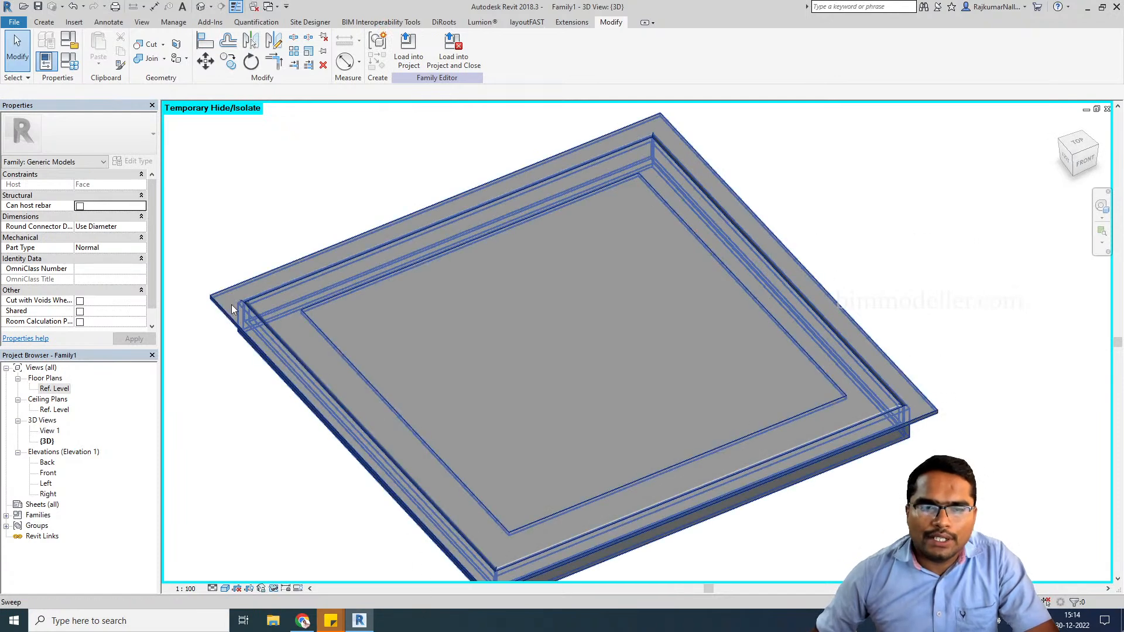
{"action": "left_click", "coordinate": [148, 61]}
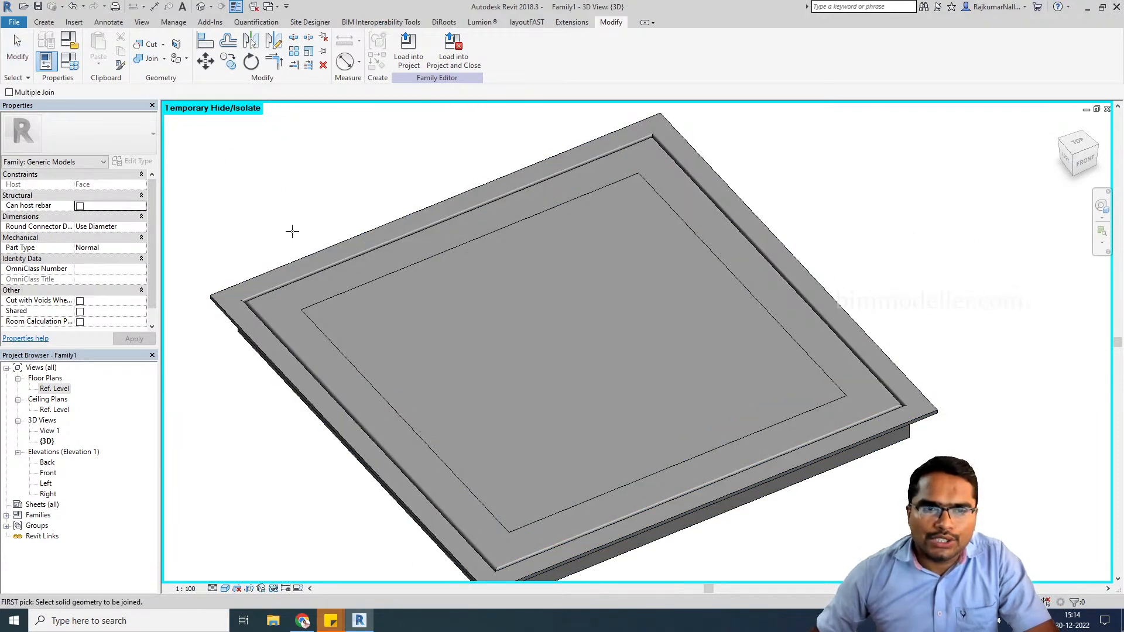
{"action": "left_click", "coordinate": [319, 286]}
{"action": "left_click", "coordinate": [336, 300]}
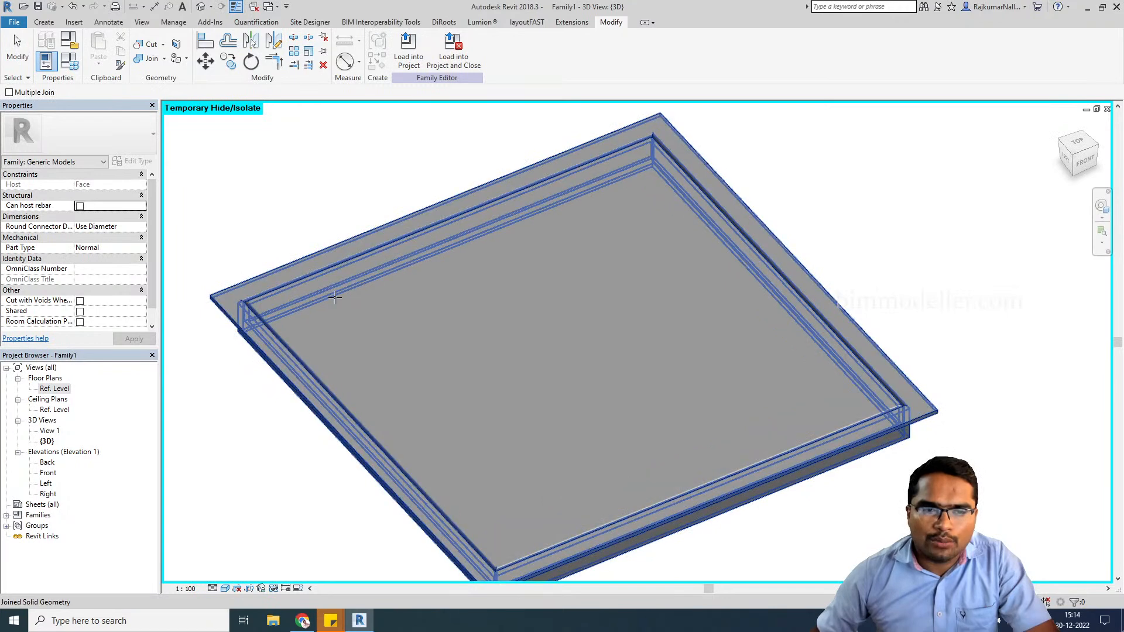
{"action": "middle_click_drag", "start_coordinate": [232, 420], "coordinate": [642, 331], "text": "shift"}
{"action": "middle_click_drag", "start_coordinate": [742, 322], "coordinate": [800, 261], "text": "shift"}
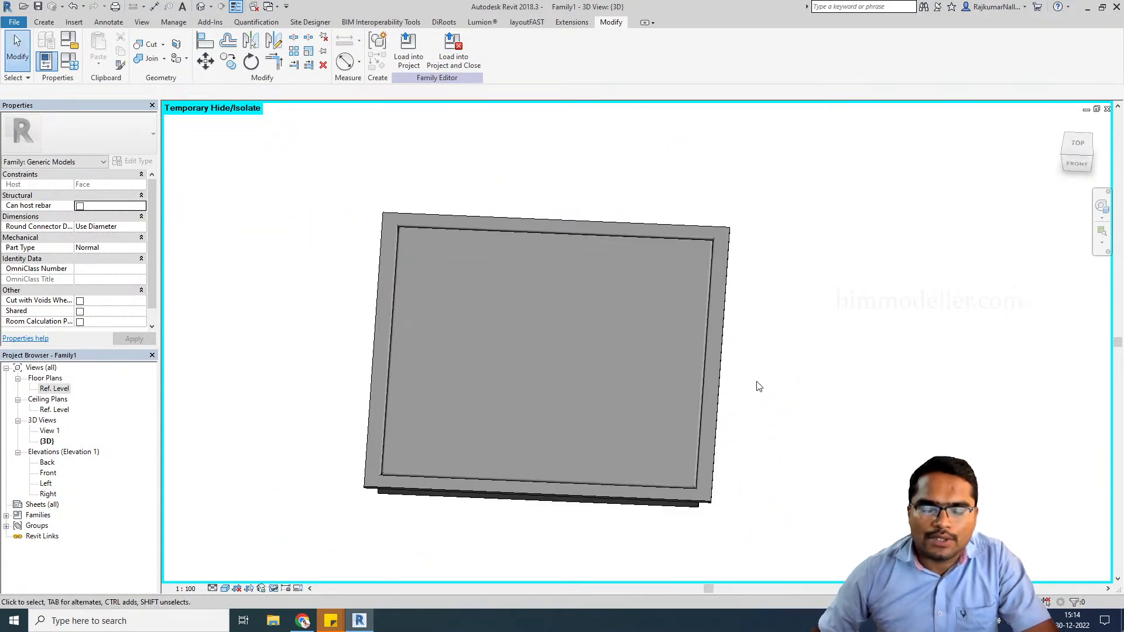
- In the Ref. Level floor plan, draw a vertical reference plane about 52 mm inside the door's right-hand reference plane
{"action": "double_click", "coordinate": [54, 388]}
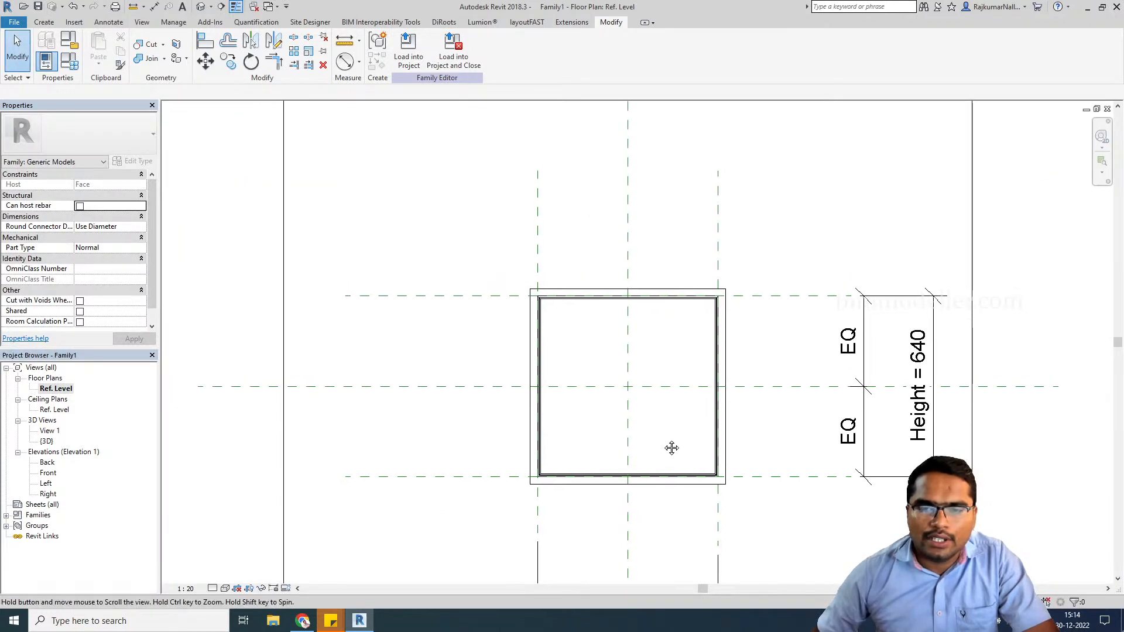
{"action": "scroll", "coordinate": [700, 389], "scroll_direction": "up", "scroll_amount": 2}
{"action": "scroll", "coordinate": [705, 386], "scroll_direction": "up", "scroll_amount": 3}
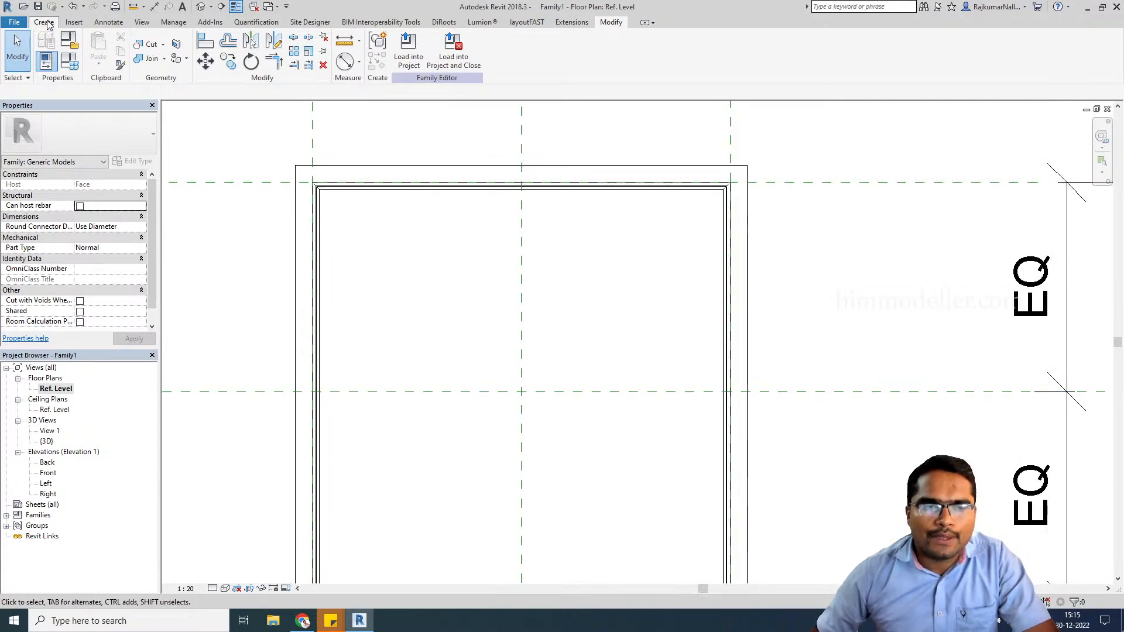
{"action": "middle_click_drag", "start_coordinate": [667, 396], "coordinate": [641, 331]}
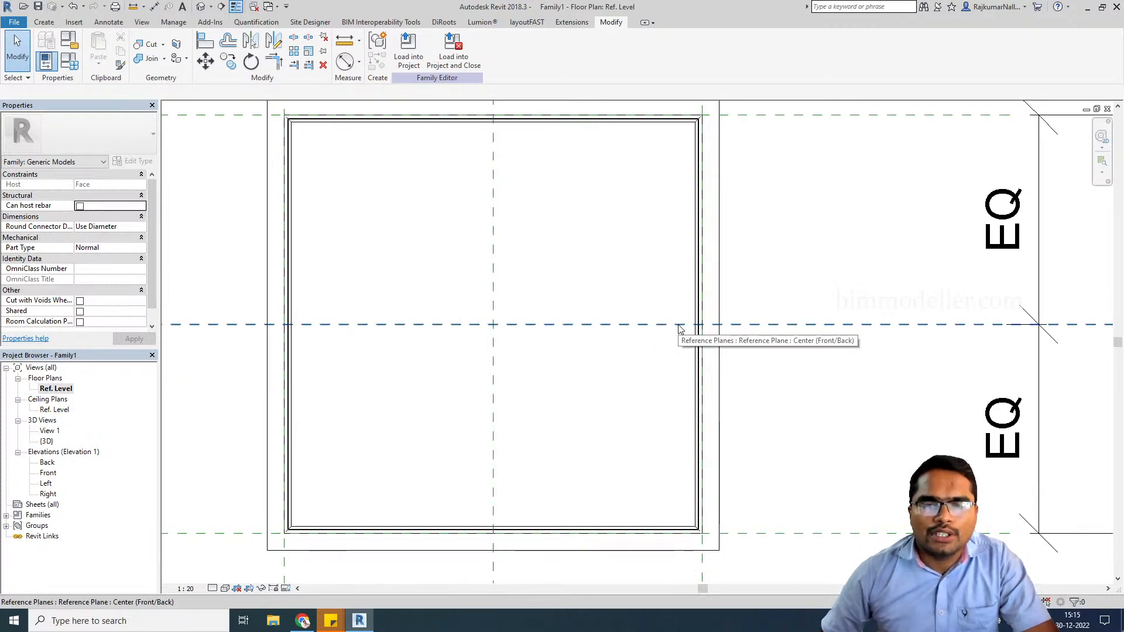
{"action": "scroll", "coordinate": [680, 329], "scroll_direction": "down", "scroll_amount": 2}
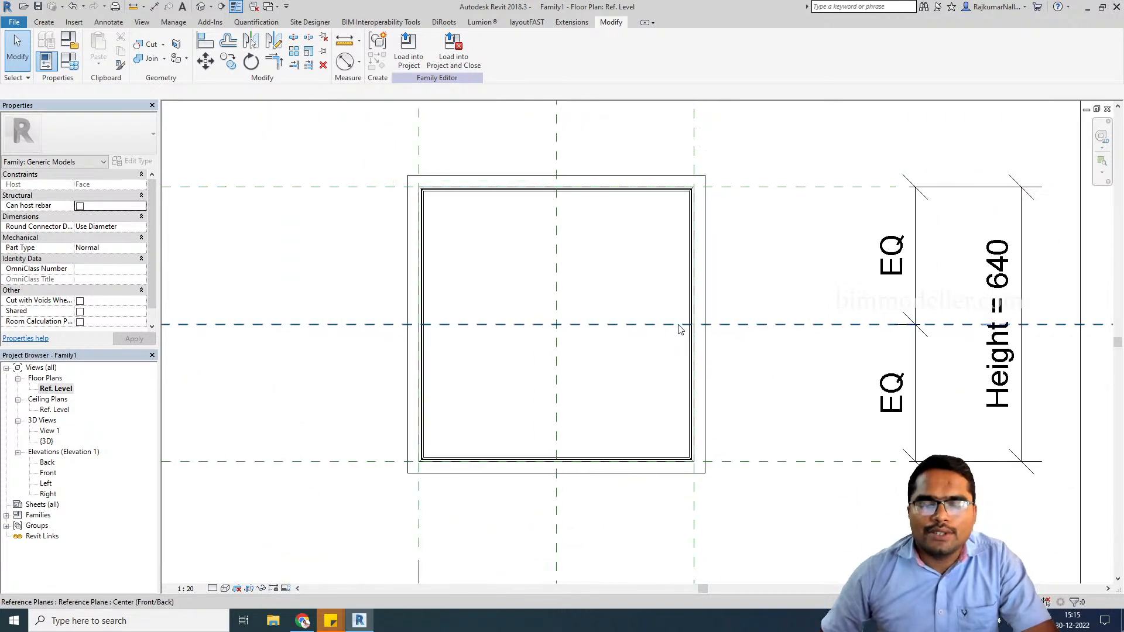
{"action": "left_click", "coordinate": [694, 162]}
{"action": "key", "text": "c"}
{"action": "key", "text": "s"}
{"action": "left_click", "coordinate": [671, 146]}
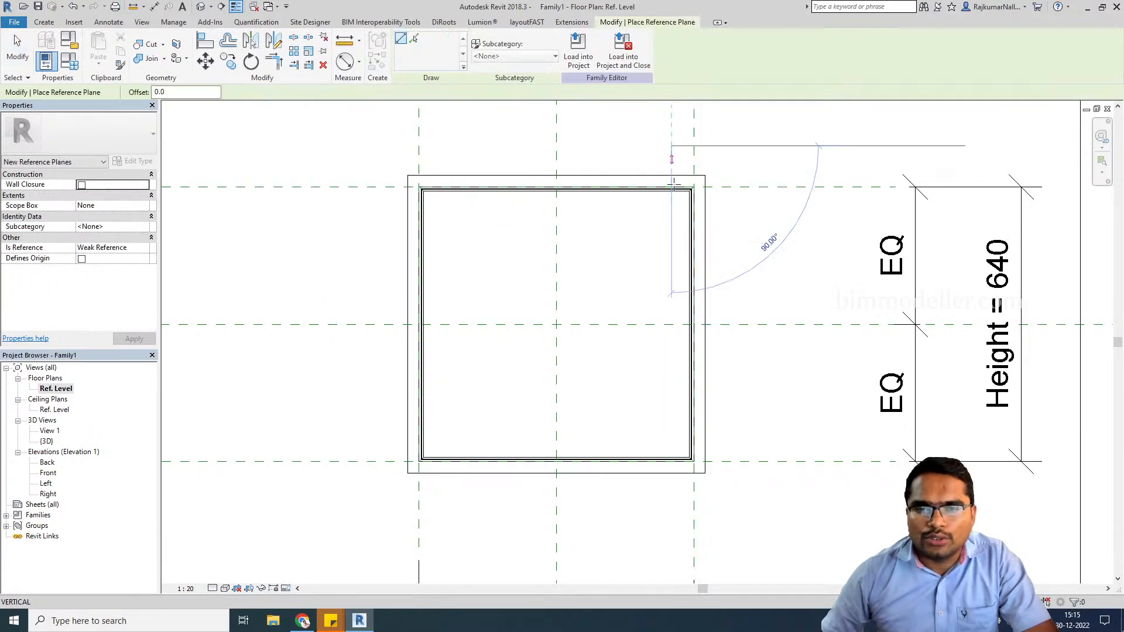
{"action": "left_click", "coordinate": [658, 553]}
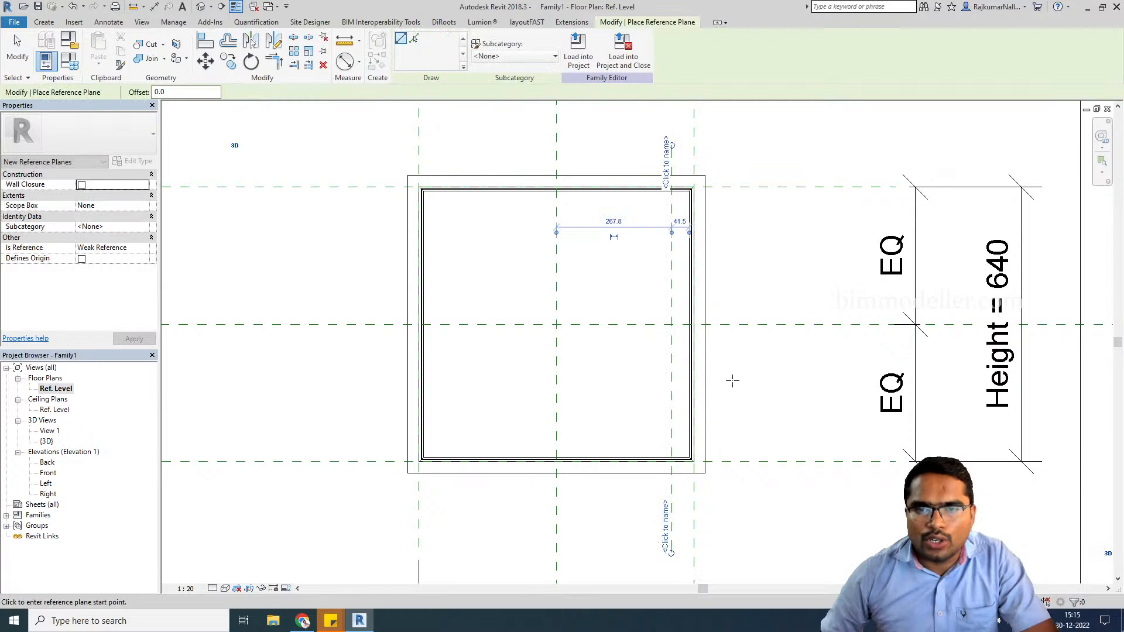
{"action": "key", "text": "Escape"}
{"action": "key", "text": "Escape"}
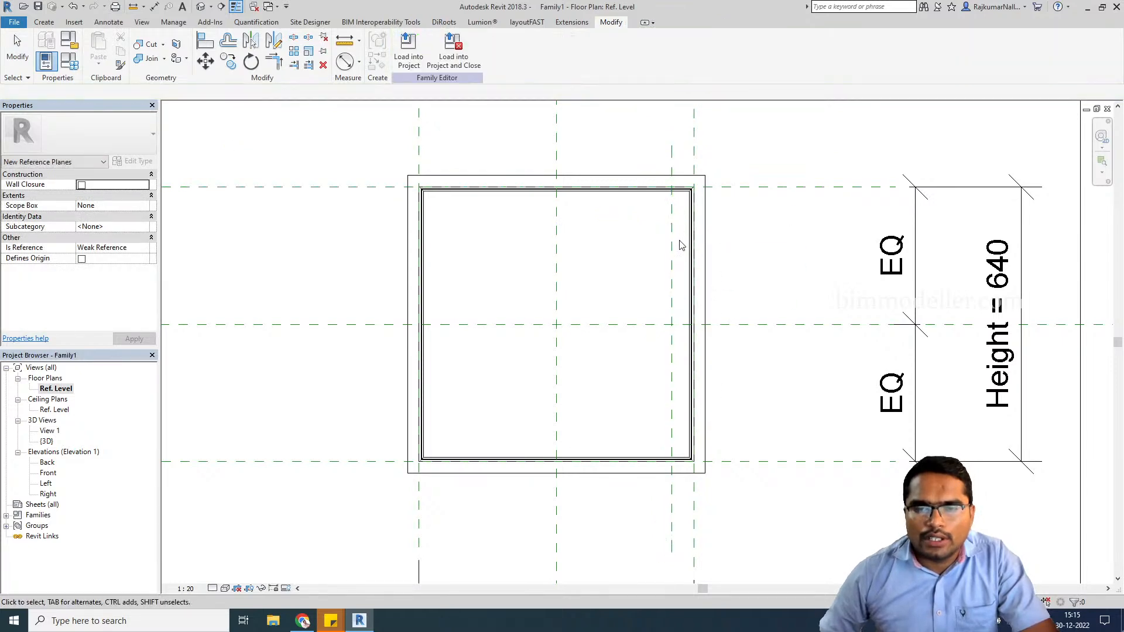
- Add an aligned dimension between the right-hand door reference plane and the new vertical reference plane, placed above the frame
{"action": "key", "text": "d"}
{"action": "key", "text": "i"}
{"action": "left_click", "coordinate": [693, 154]}
{"action": "left_click", "coordinate": [672, 165]}
{"action": "left_click", "coordinate": [634, 136]}
{"action": "key", "text": "Escape"}
{"action": "key", "text": "Escape"}
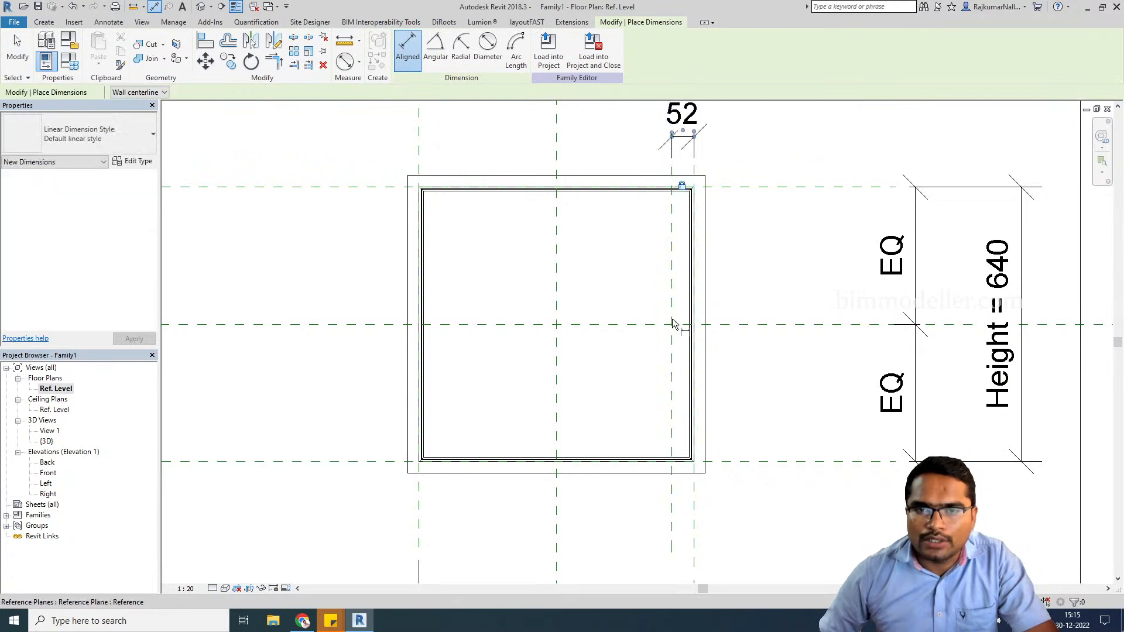
- Start a new solid extrusion and show its sketch in the default 3D view
{"action": "left_click", "coordinate": [46, 23]}
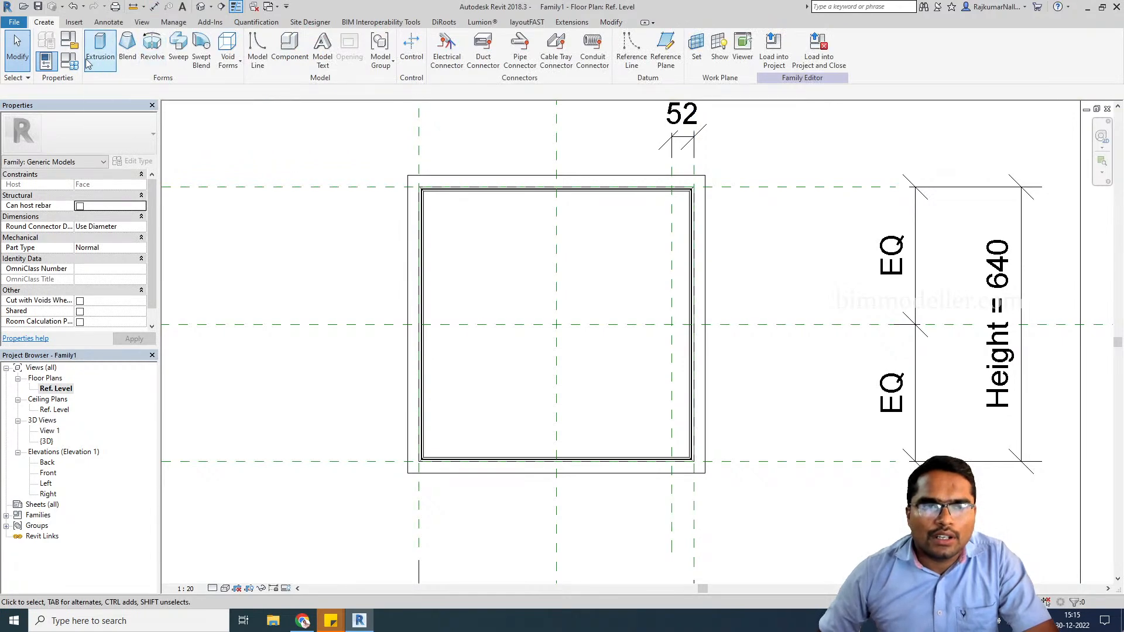
{"action": "left_click", "coordinate": [100, 47]}
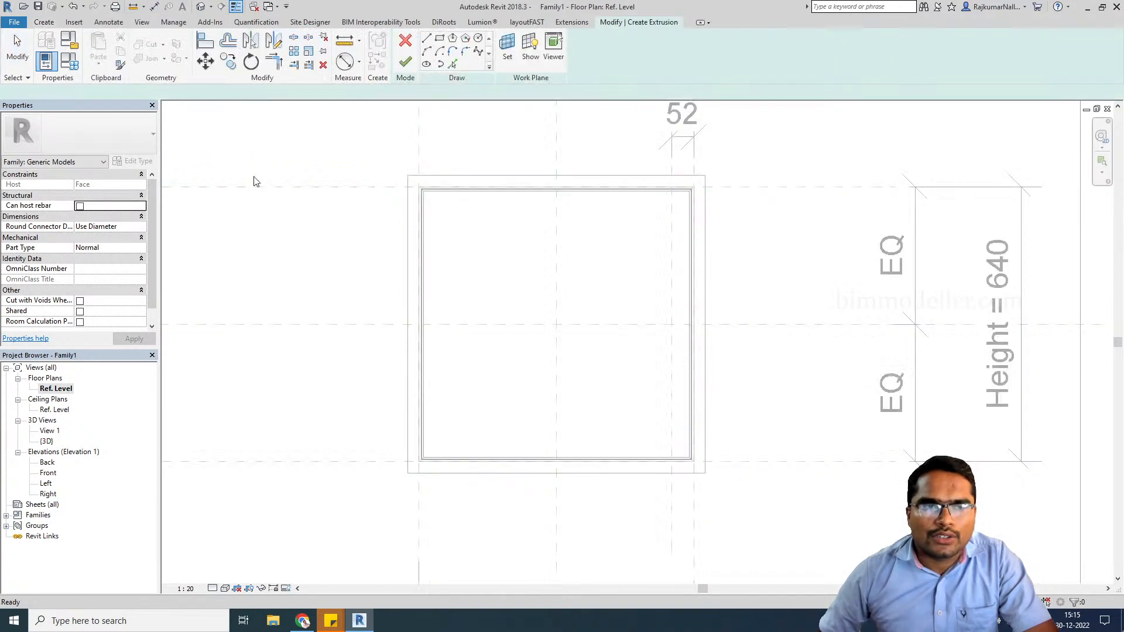
{"action": "left_click", "coordinate": [200, 7]}
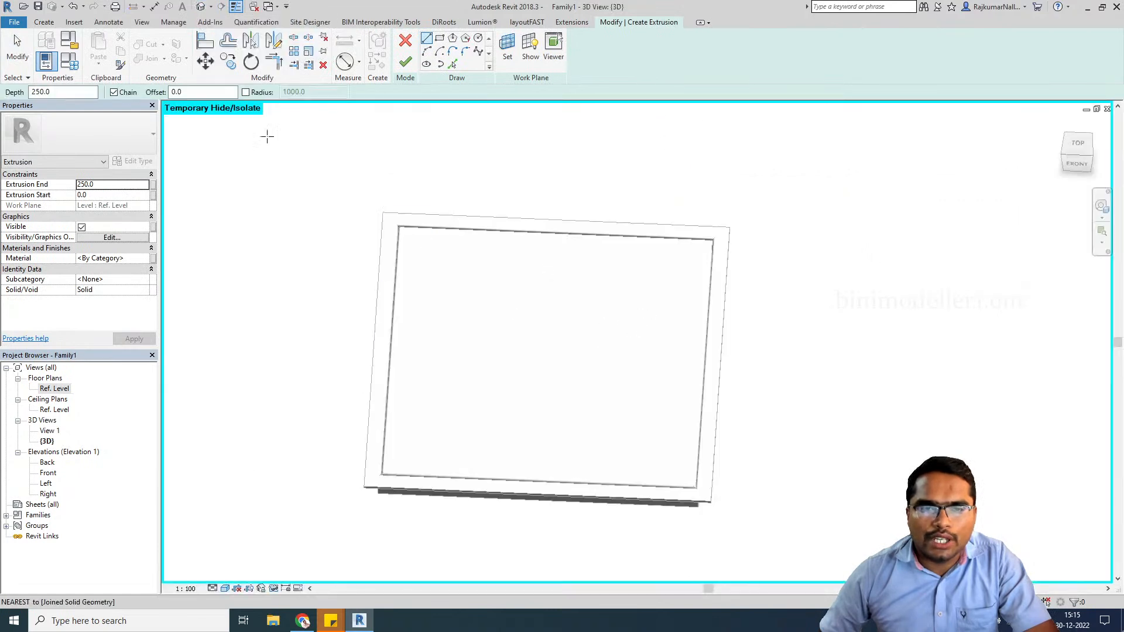
{"action": "left_click", "coordinate": [507, 61]}
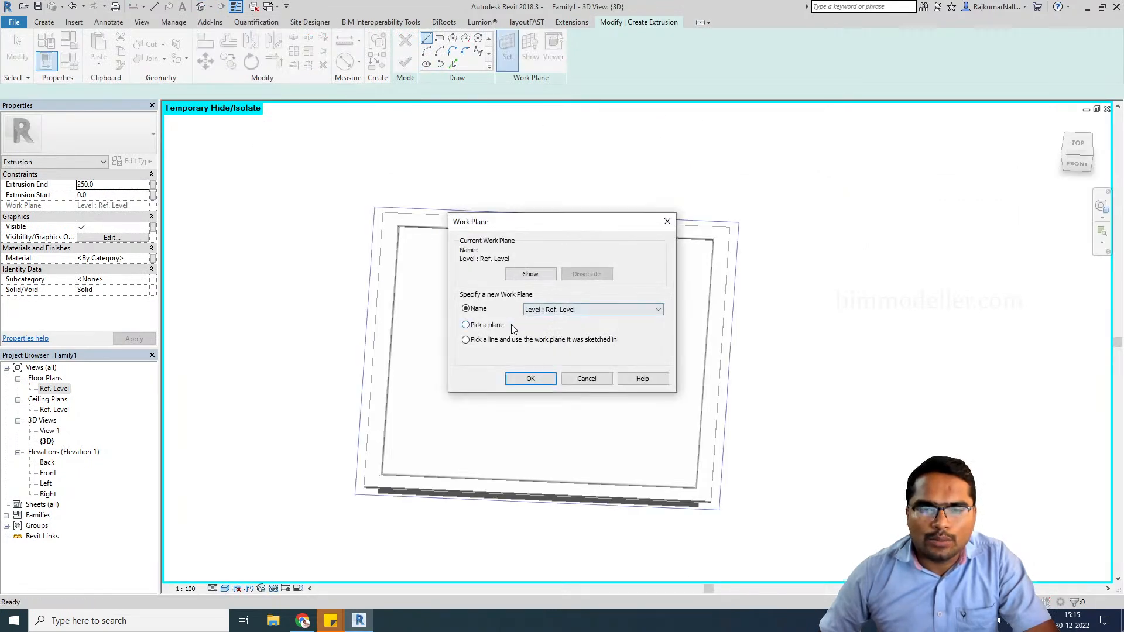
{"action": "left_click", "coordinate": [522, 381]}
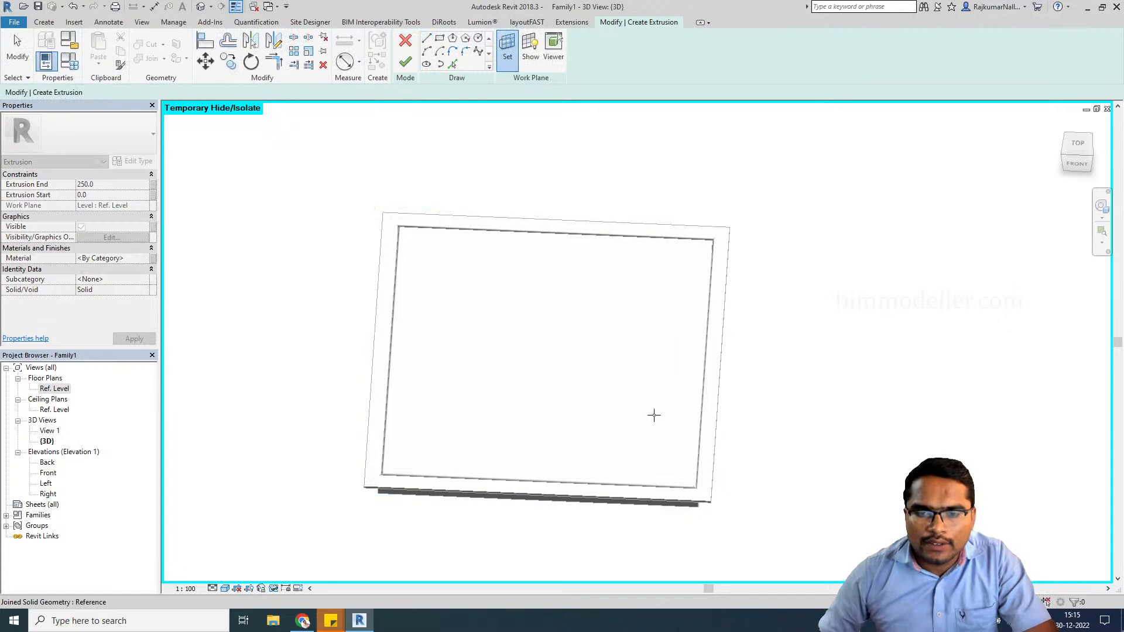
{"action": "scroll", "coordinate": [703, 444], "scroll_direction": "up", "scroll_amount": 2}
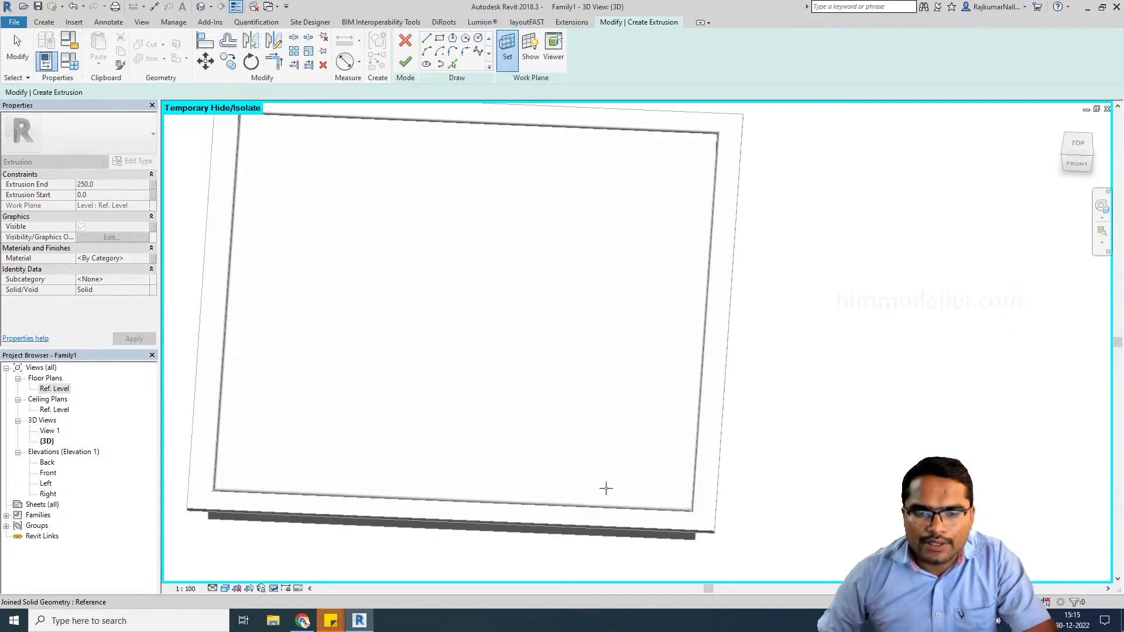
{"action": "left_click", "coordinate": [224, 435]}
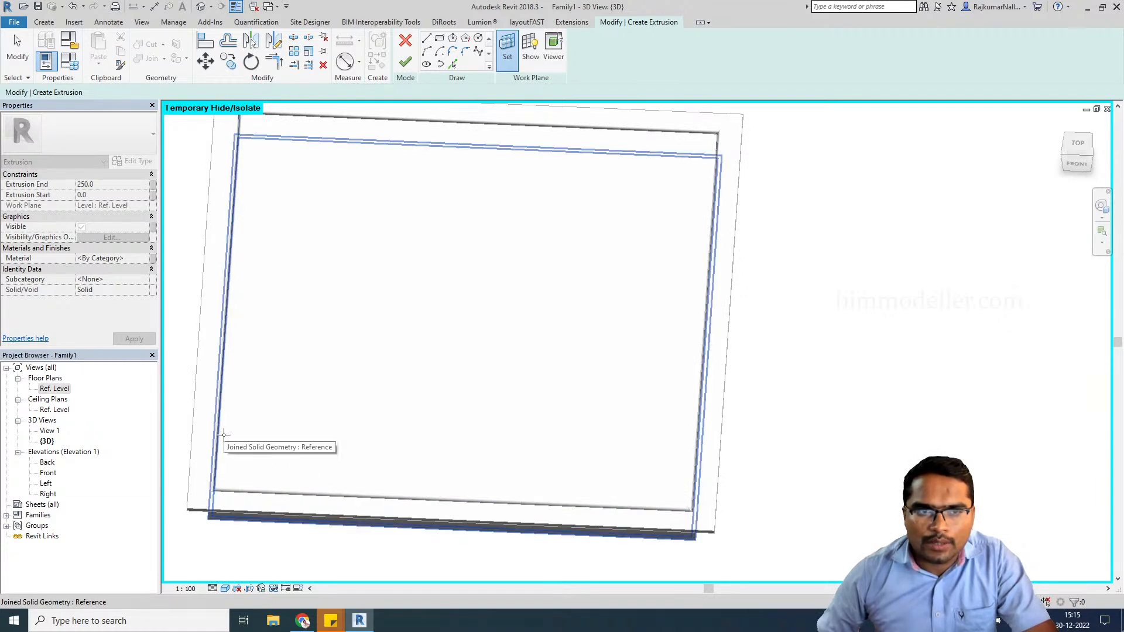
{"action": "middle_click_drag", "start_coordinate": [271, 440], "coordinate": [767, 221]}
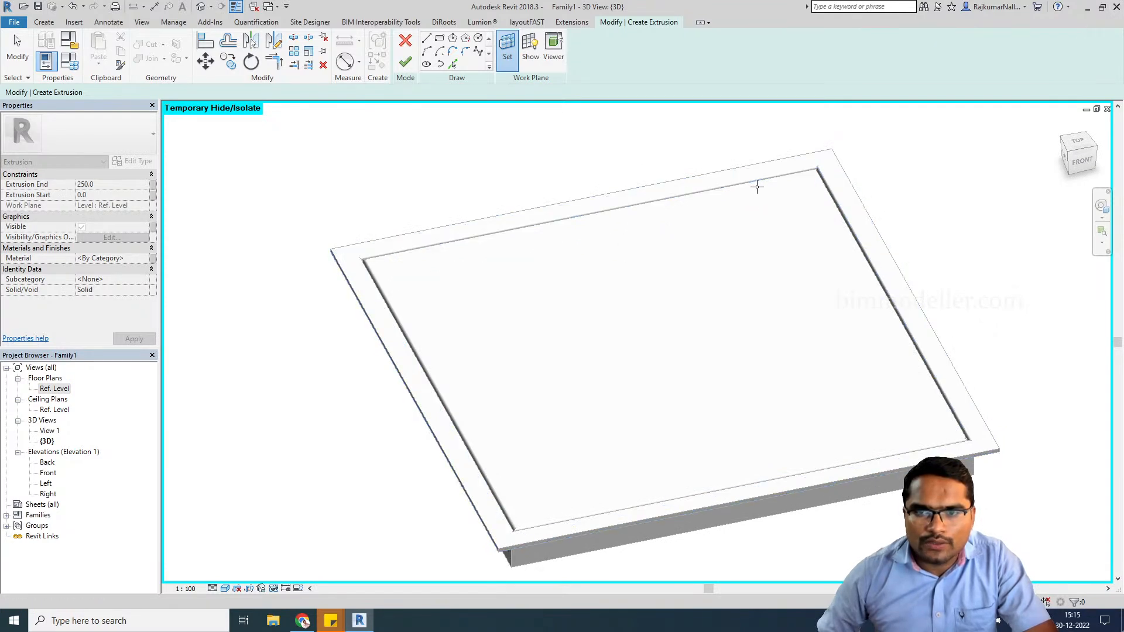
{"action": "key", "text": "Escape"}
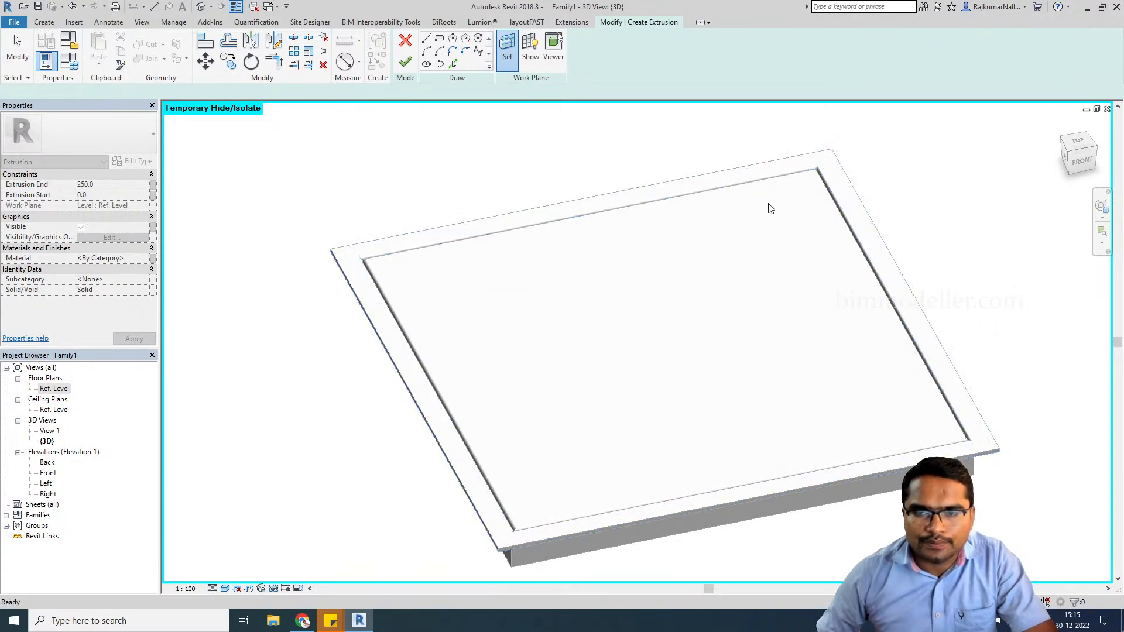
{"action": "key", "text": "Escape"}
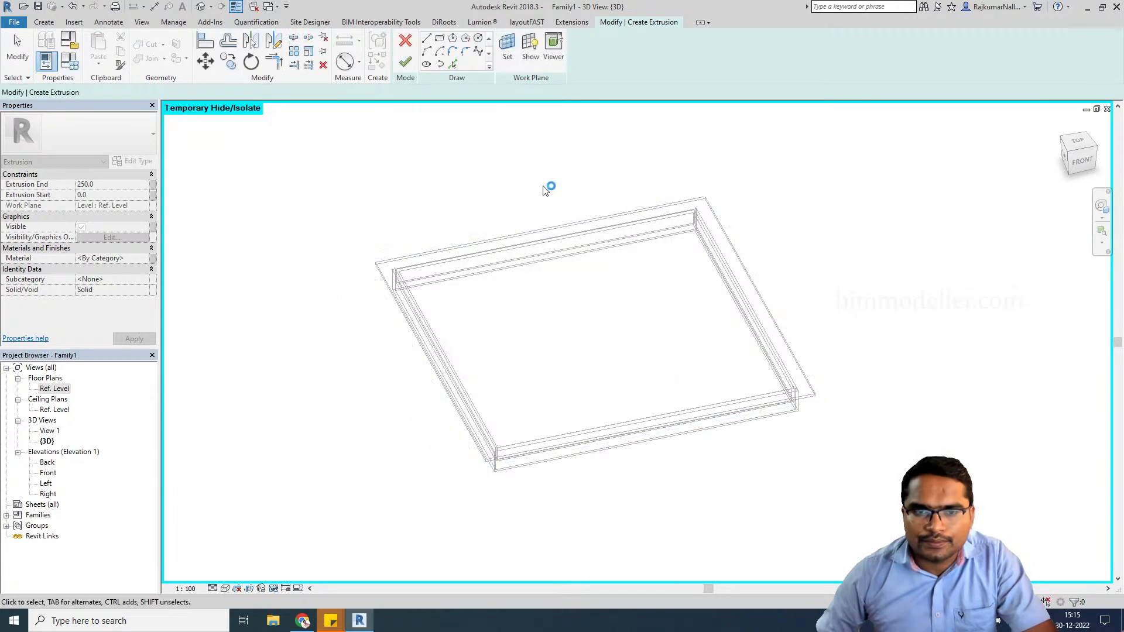
- Pick a face of the swept frame near its front-right corner as the extrusion's work plane
{"action": "left_click", "coordinate": [508, 55]}
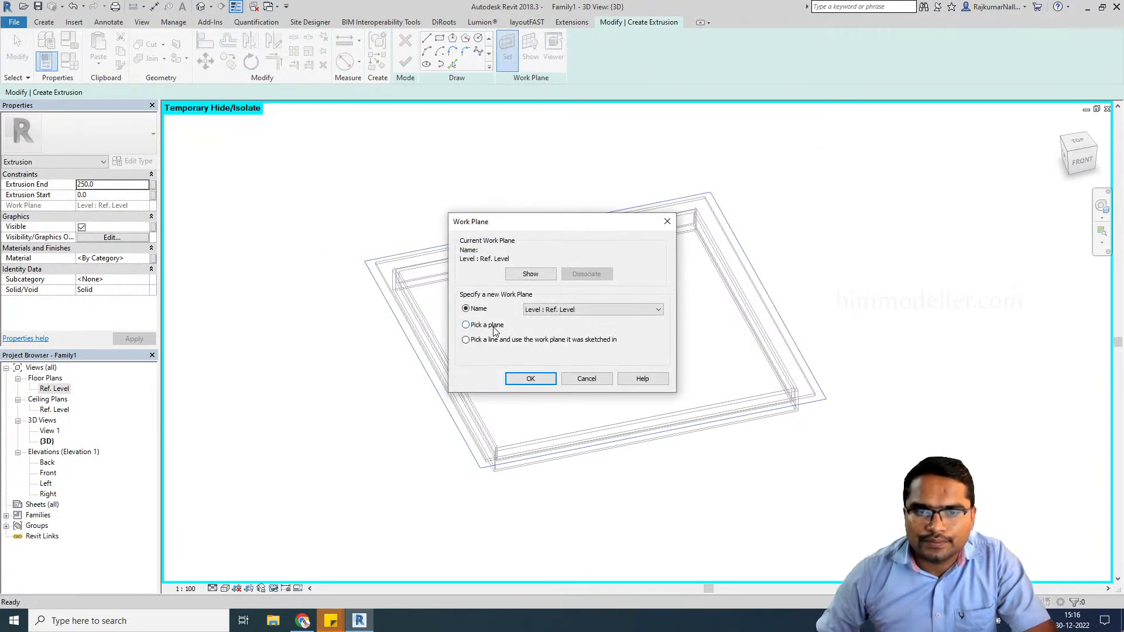
{"action": "left_click", "coordinate": [518, 375]}
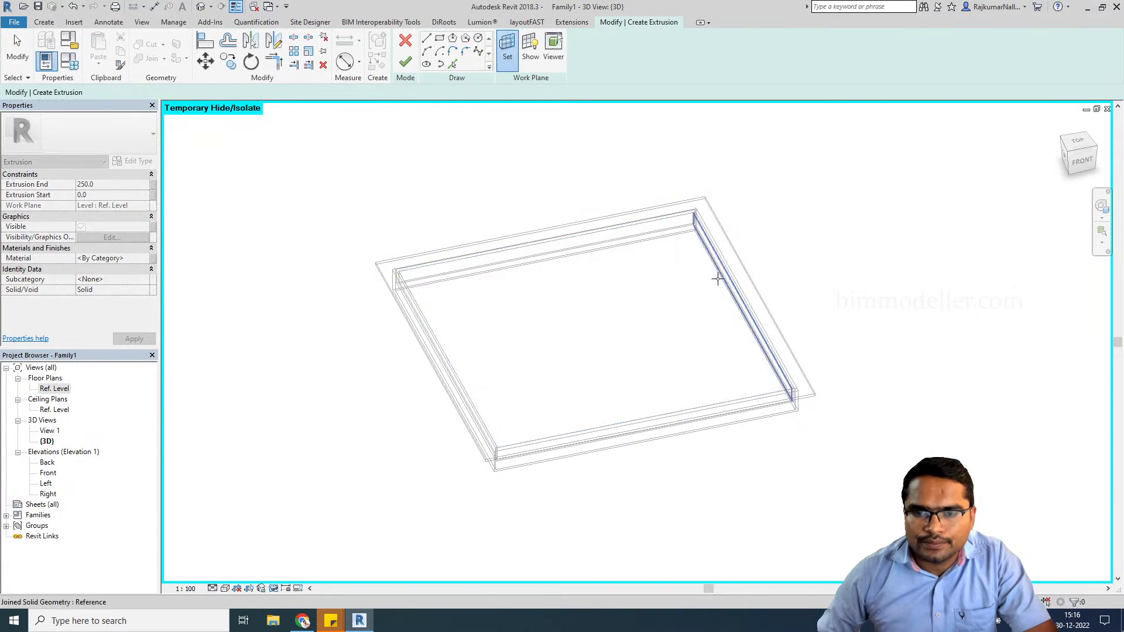
{"action": "scroll", "coordinate": [678, 199], "scroll_direction": "up", "scroll_amount": 3}
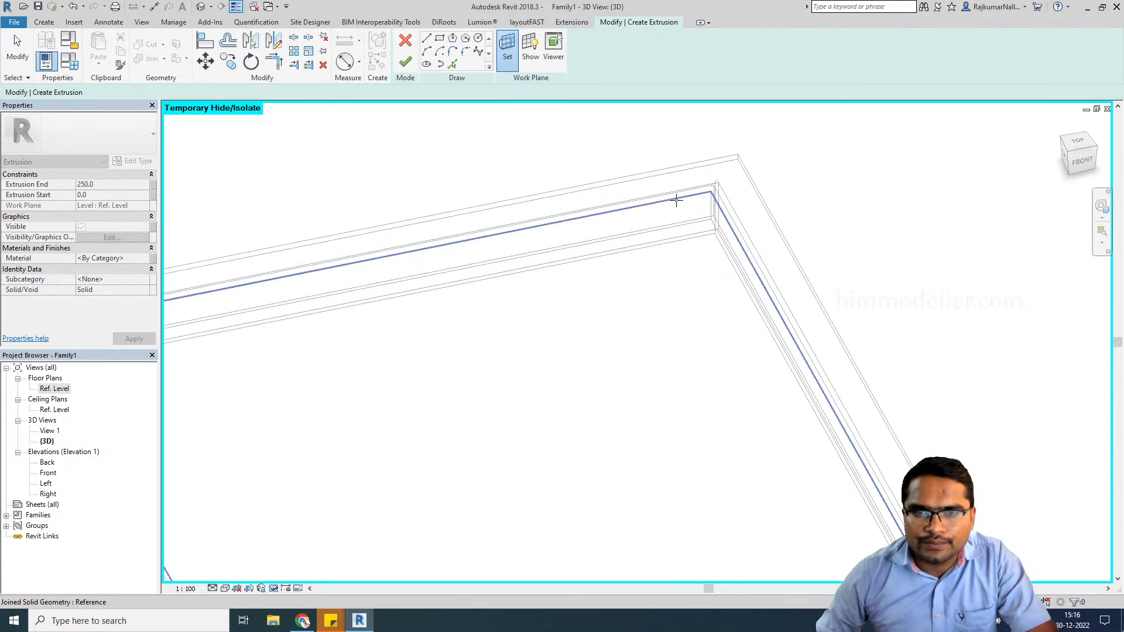
{"action": "middle_click_drag", "start_coordinate": [692, 248], "coordinate": [702, 324], "text": "shift"}
{"action": "scroll", "coordinate": [662, 324], "scroll_direction": "up", "scroll_amount": 4}
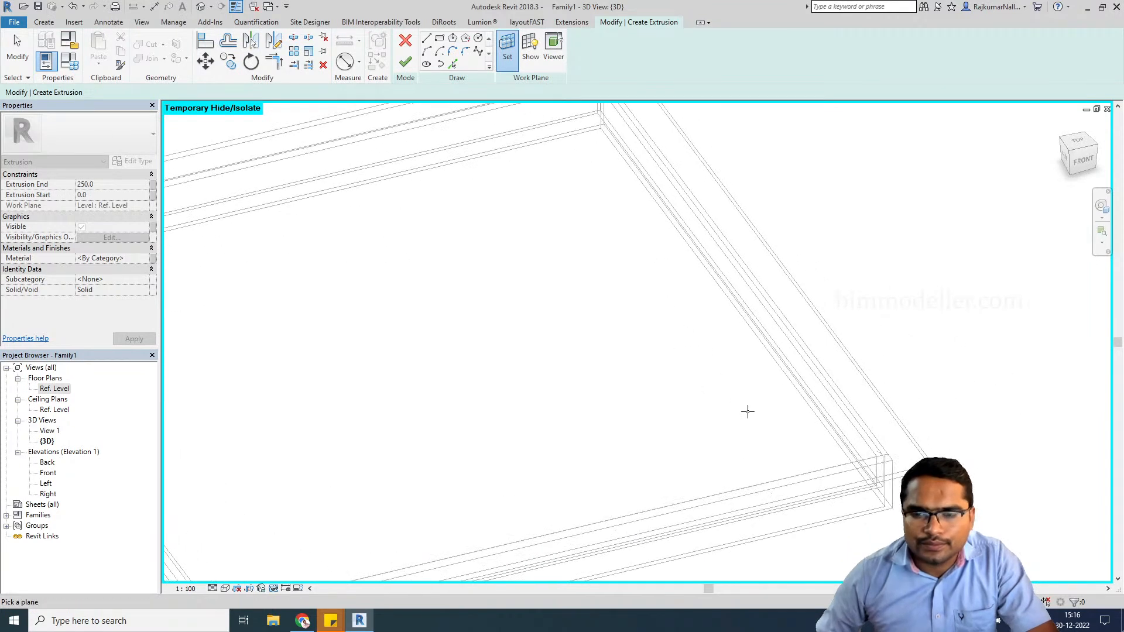
{"action": "left_click", "coordinate": [799, 471]}
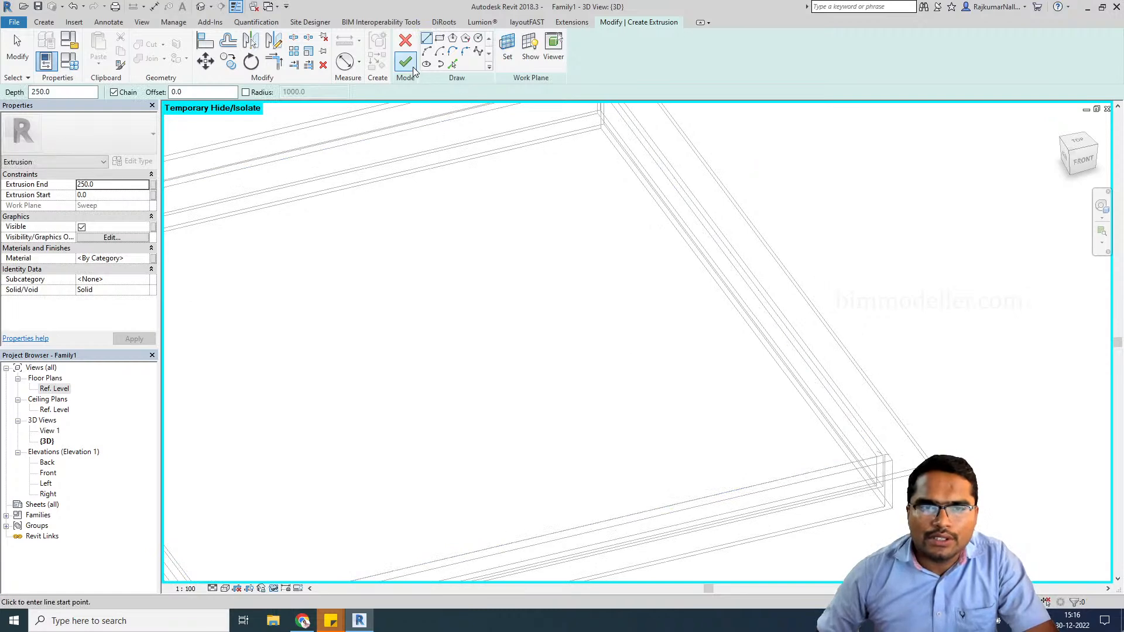
- Sketch a circle with a radius of about 60 mm over the door panel in the 3D view
{"action": "left_click", "coordinate": [478, 38]}
{"action": "left_click", "coordinate": [560, 267]}
{"action": "left_click", "coordinate": [589, 301]}
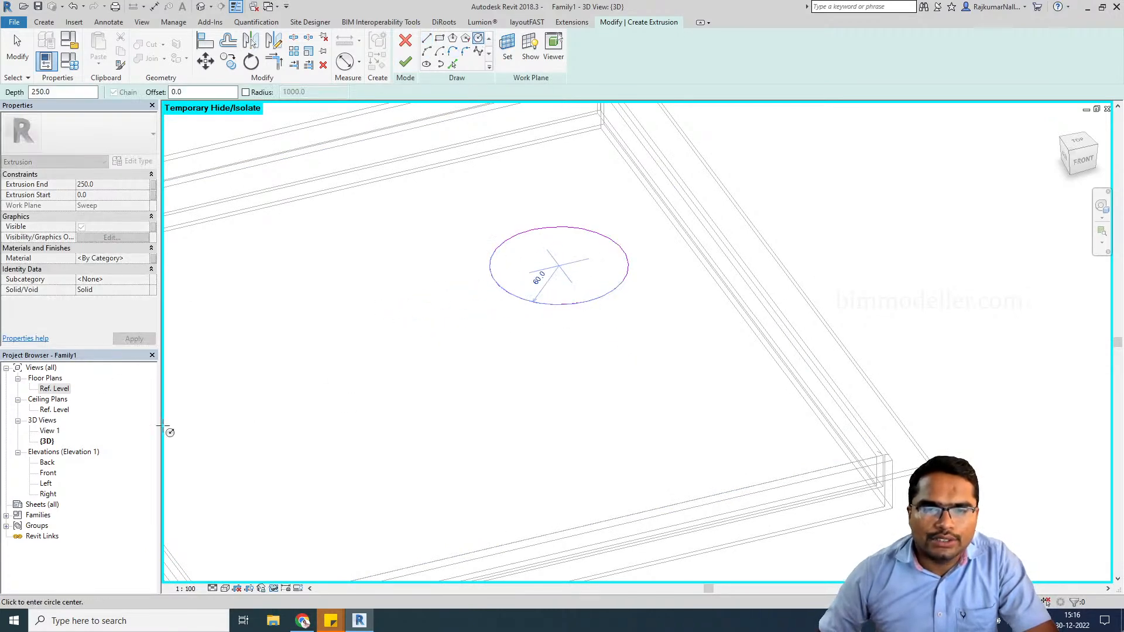
{"action": "key", "text": "Escape"}
- In the Ref. Level floor plan, sketch a 15 mm radius circle where the new vertical reference plane crosses the horizontal center plane
{"action": "double_click", "coordinate": [54, 388]}
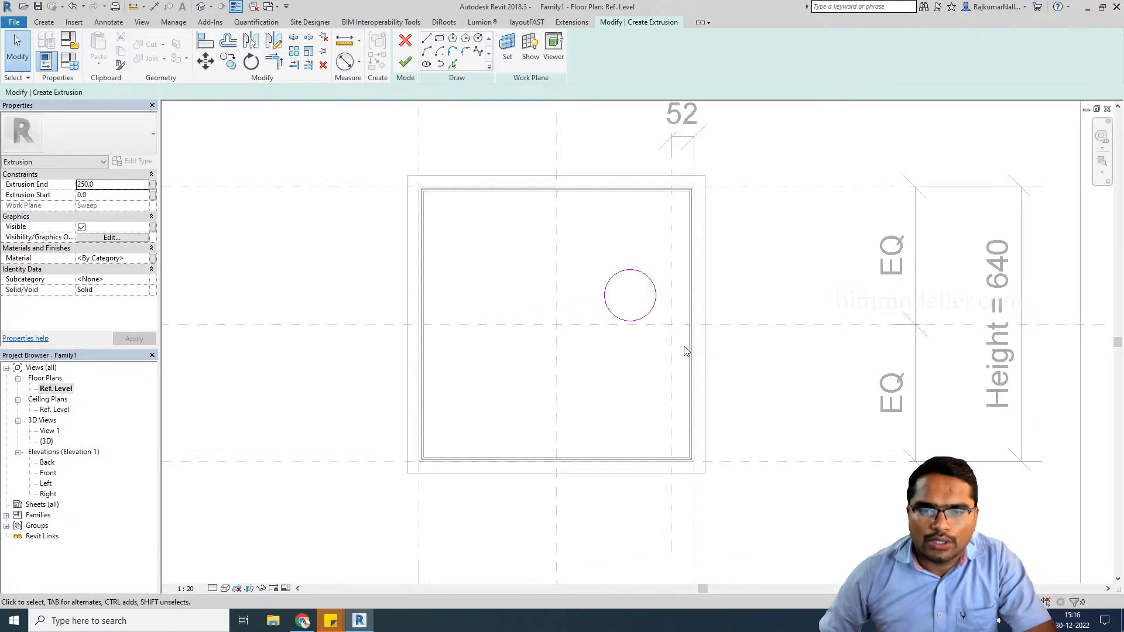
{"action": "scroll", "coordinate": [660, 325], "scroll_direction": "up", "scroll_amount": 2}
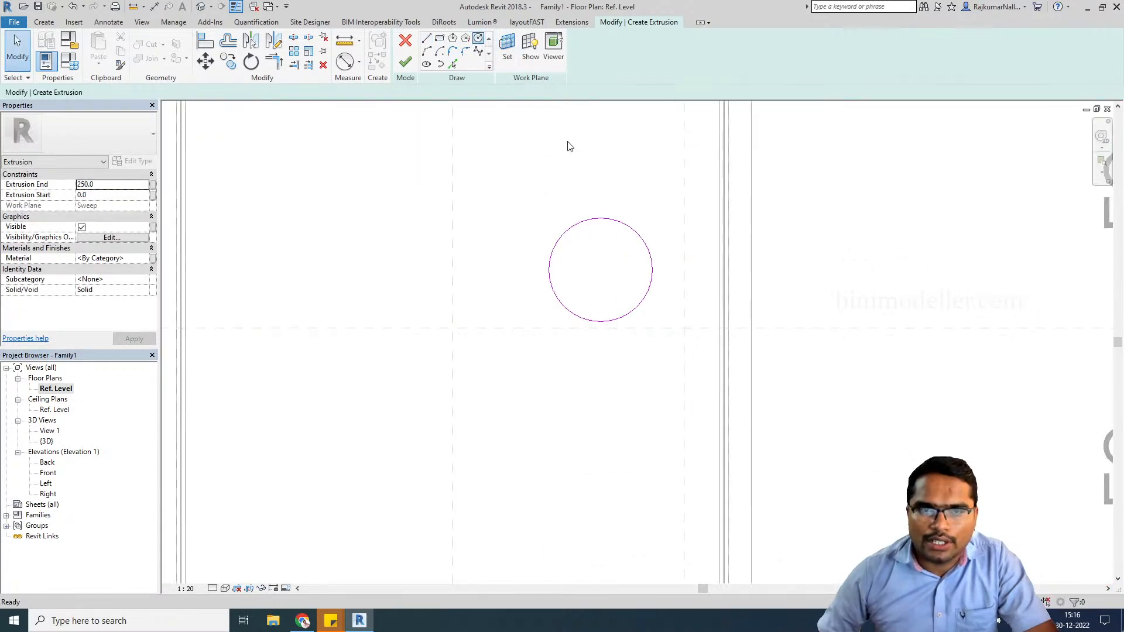
{"action": "key", "text": "Return"}
{"action": "left_click", "coordinate": [684, 329]}
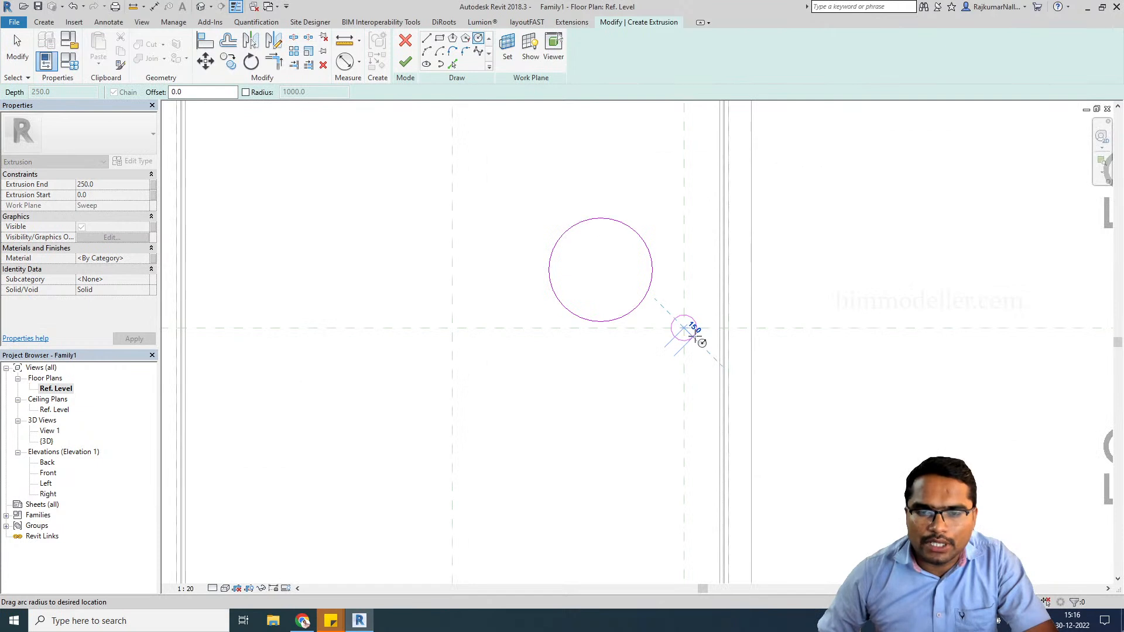
{"action": "scroll", "coordinate": [695, 337], "scroll_direction": "up", "scroll_amount": 2}
{"action": "left_click", "coordinate": [701, 342]}
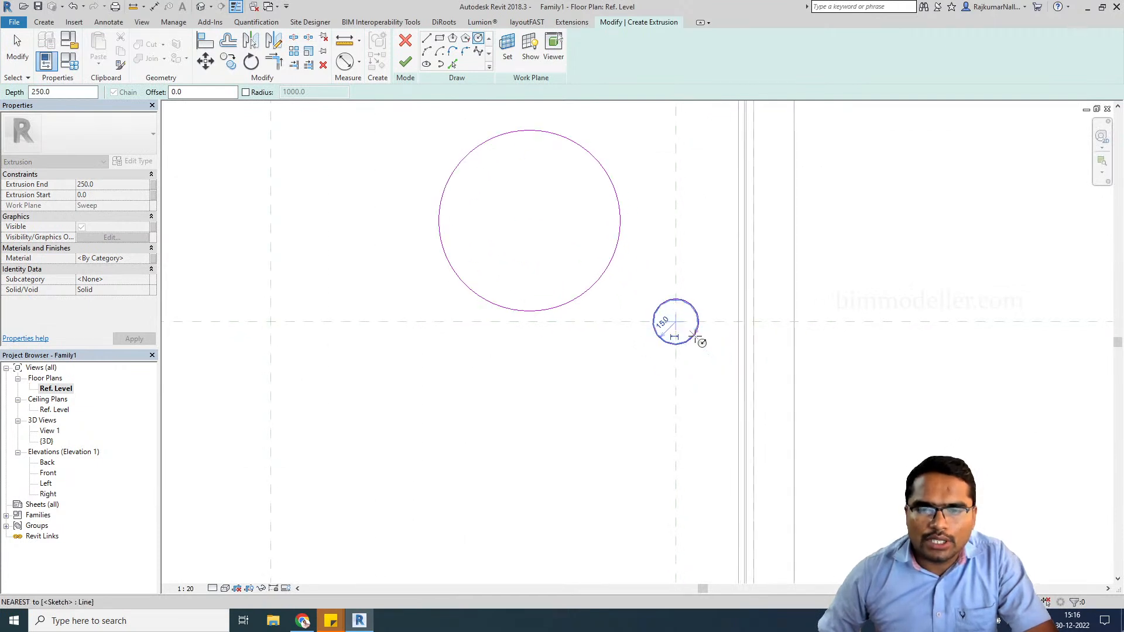
{"action": "key", "text": "Escape"}
- Turn on Center Mark Visible for the 15 mm radius circle
{"action": "scroll", "coordinate": [692, 348], "scroll_direction": "up", "scroll_amount": 2}
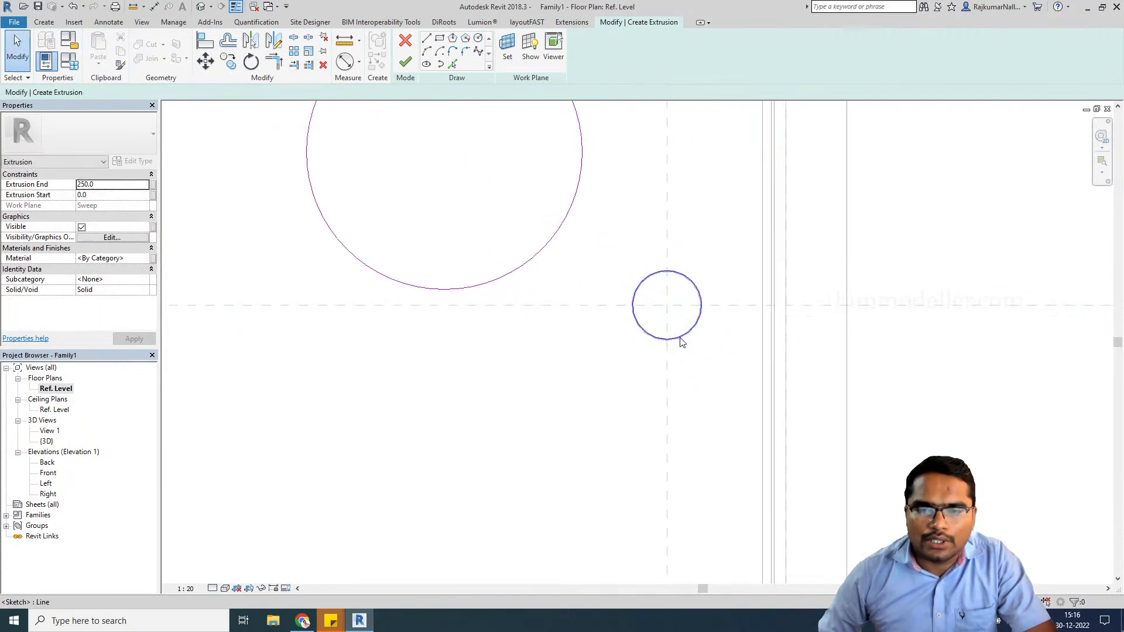
{"action": "left_click", "coordinate": [681, 338]}
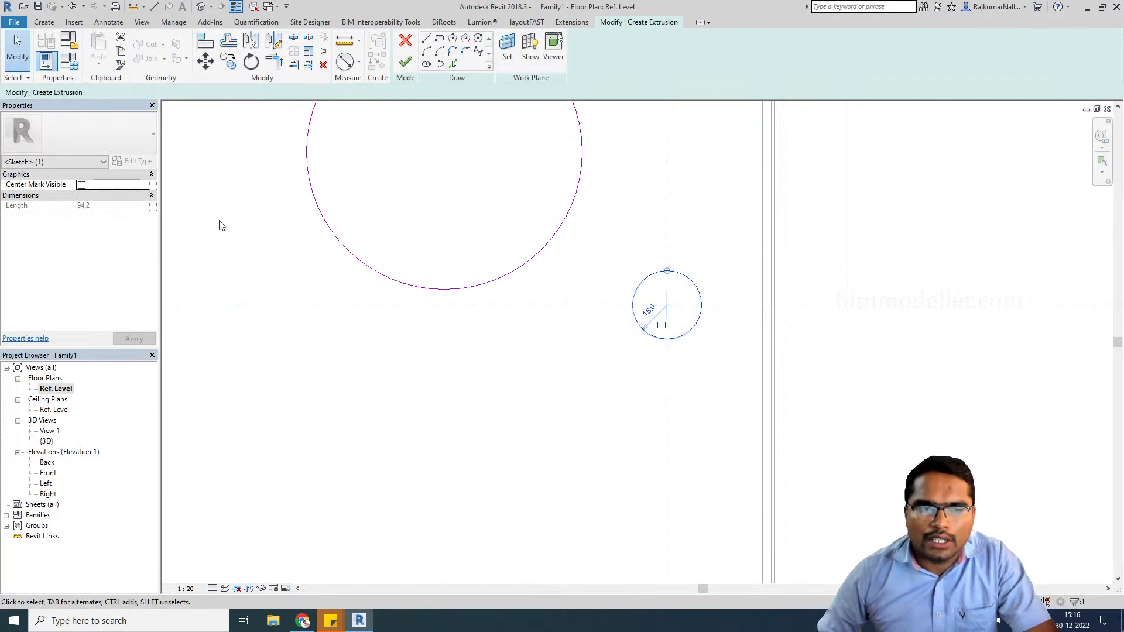
{"action": "left_click", "coordinate": [82, 185]}
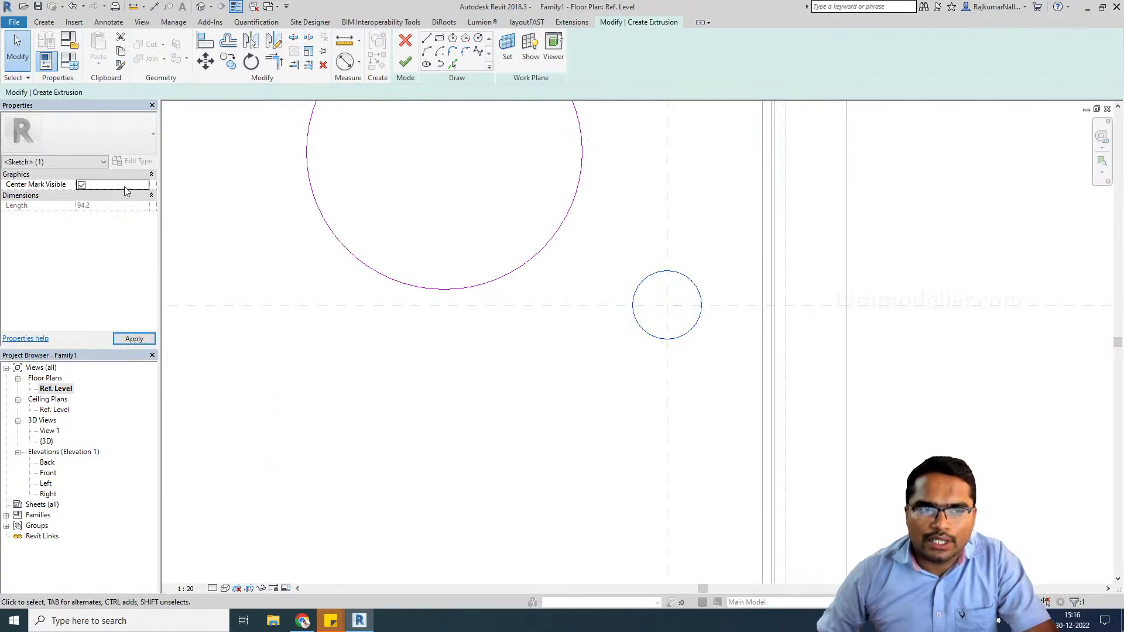
- Align the small circle's center mark lines with the two reference planes crossing at its center
{"action": "left_click", "coordinate": [208, 44]}
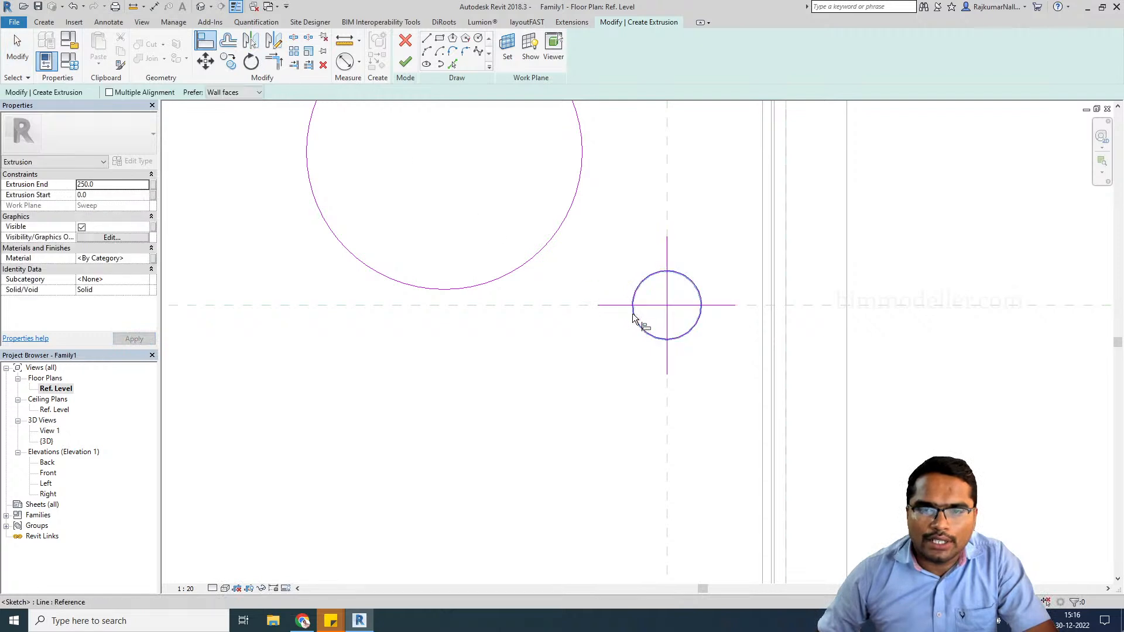
{"action": "left_click", "coordinate": [688, 363]}
{"action": "left_click", "coordinate": [743, 307]}
{"action": "left_click", "coordinate": [717, 308]}
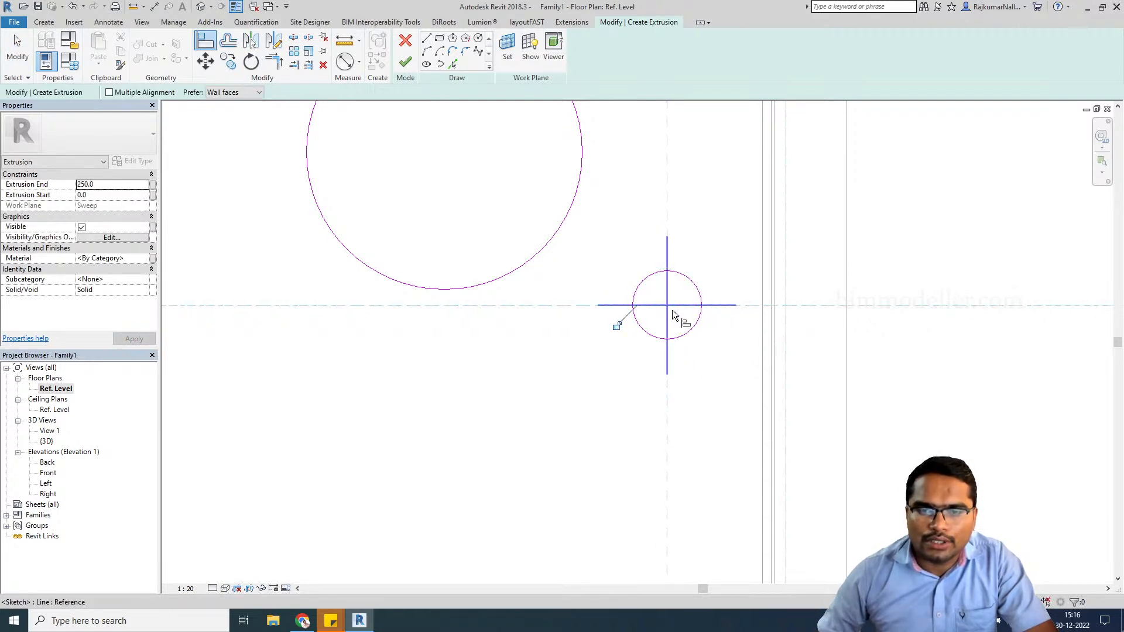
{"action": "scroll", "coordinate": [594, 351], "scroll_direction": "down", "scroll_amount": 2}
{"action": "key", "text": "Escape"}
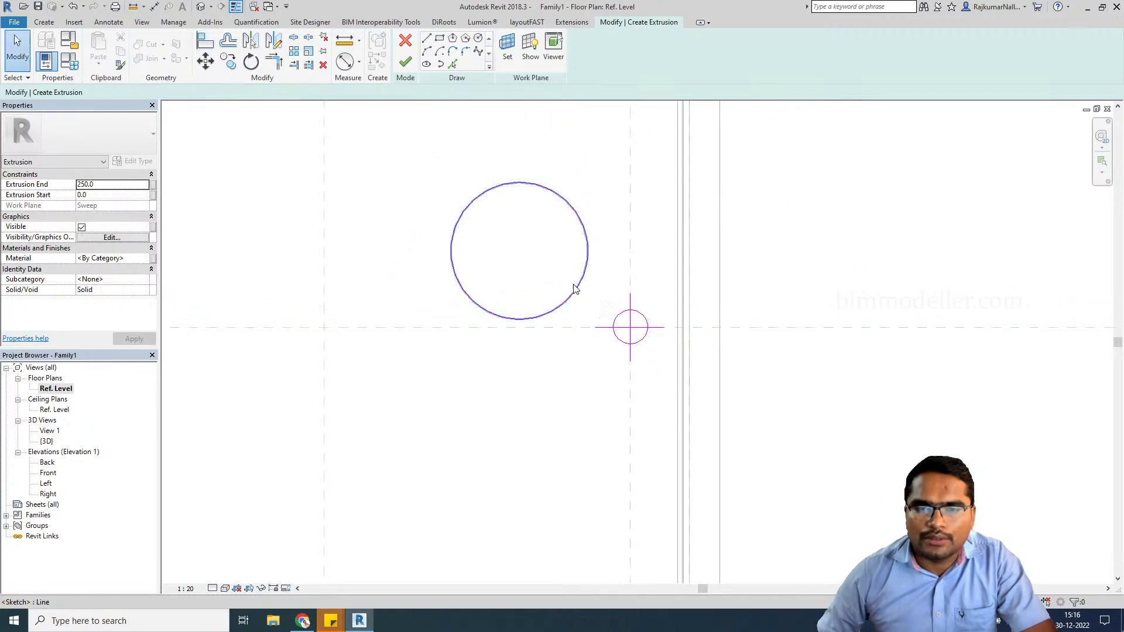
- Delete the larger circle from the extrusion sketch
{"action": "left_click", "coordinate": [574, 289]}
{"action": "key", "text": "Delete"}
{"action": "scroll", "coordinate": [659, 371], "scroll_direction": "up", "scroll_amount": 2}
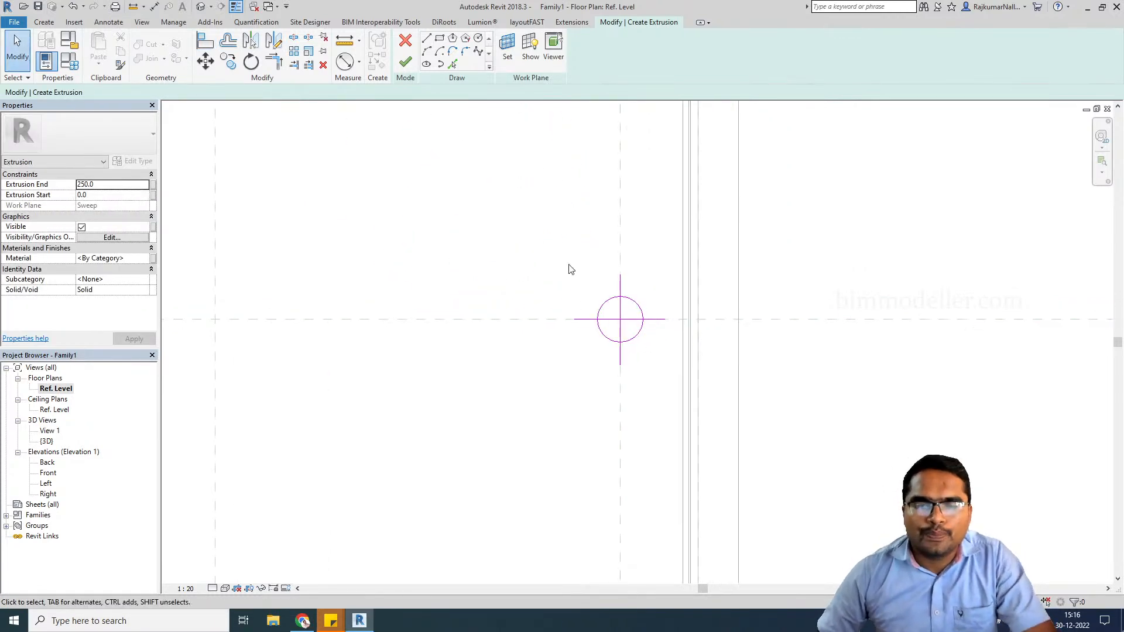
- Sketch a narrow upright rectangle inside the small circle, centered roughly on the crossing reference planes, to form a key slot
{"action": "left_click", "coordinate": [439, 40]}
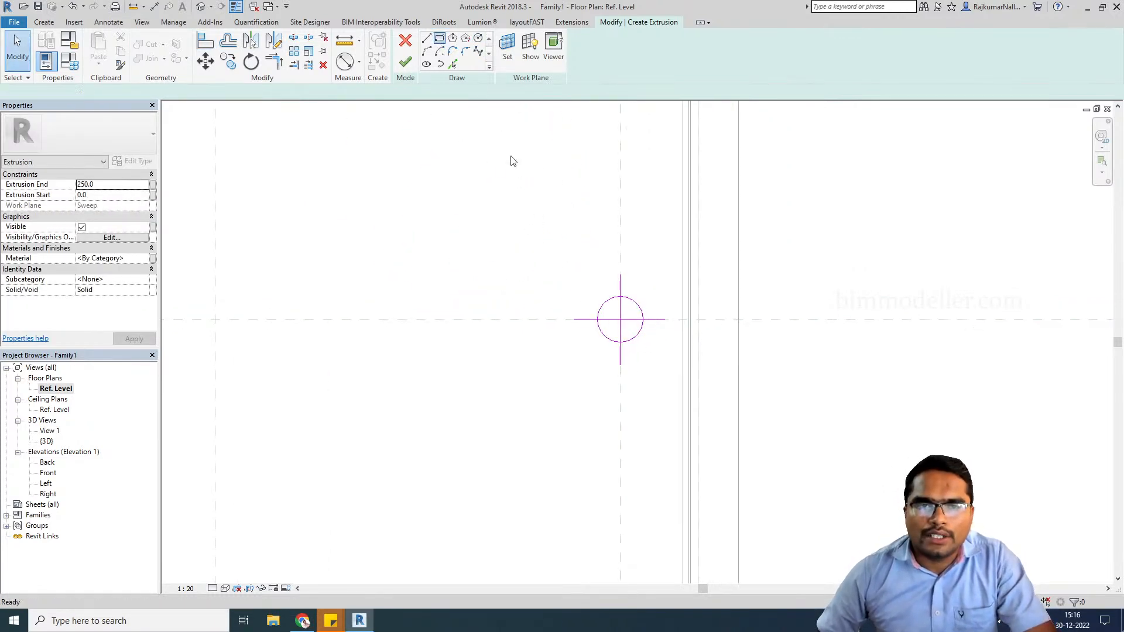
{"action": "scroll", "coordinate": [615, 325], "scroll_direction": "up", "scroll_amount": 2}
{"action": "left_click", "coordinate": [611, 326]}
{"action": "scroll", "coordinate": [644, 341], "scroll_direction": "up", "scroll_amount": 3}
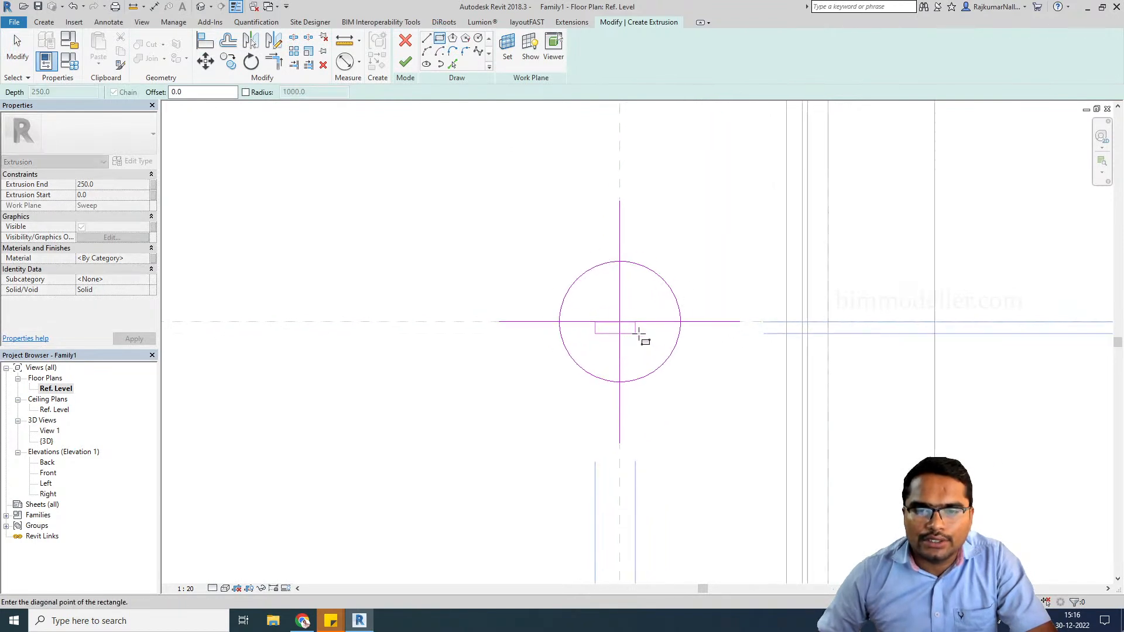
{"action": "key", "text": "Escape"}
{"action": "scroll", "coordinate": [613, 308], "scroll_direction": "down", "scroll_amount": 3}
{"action": "scroll", "coordinate": [612, 296], "scroll_direction": "up", "scroll_amount": 3}
{"action": "left_click", "coordinate": [615, 295]}
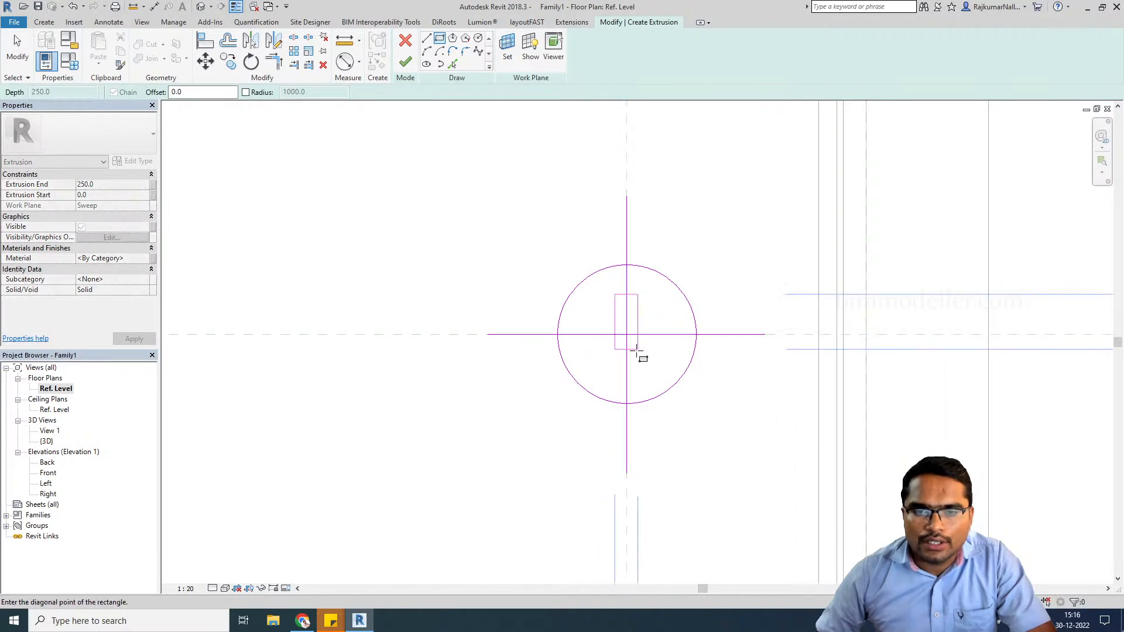
{"action": "left_click", "coordinate": [638, 359]}
{"action": "key", "text": "Escape"}
{"action": "key", "text": "Escape"}
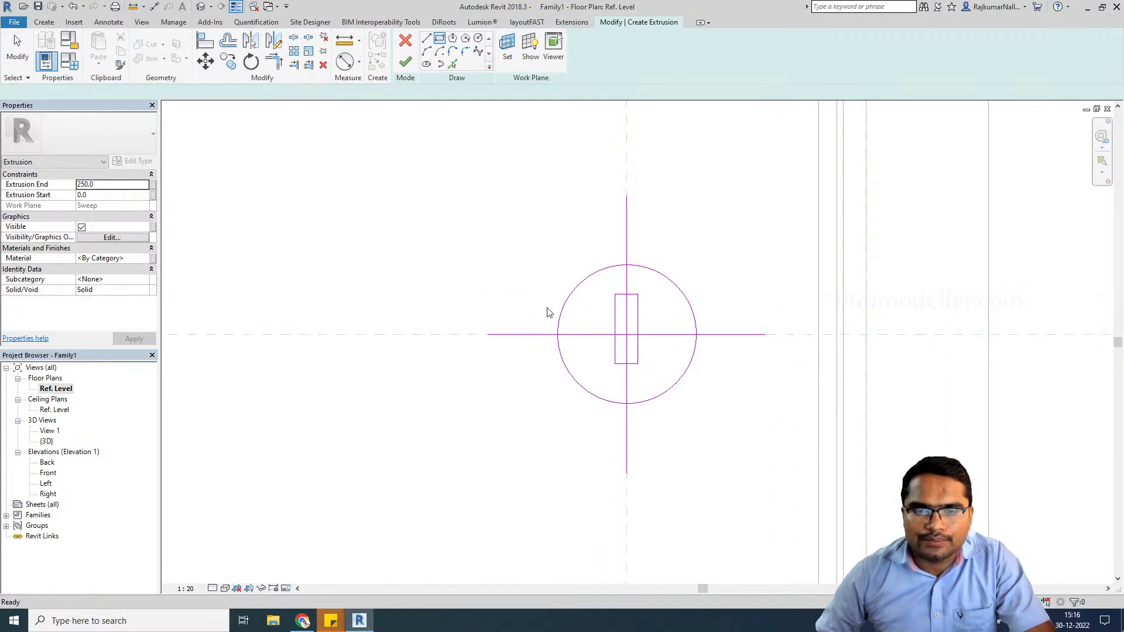
- Finish the slotted circle sketch and set the Extrusion End to 5 mm
{"action": "scroll", "coordinate": [547, 311], "scroll_direction": "down", "scroll_amount": 5}
{"action": "left_click", "coordinate": [405, 62]}
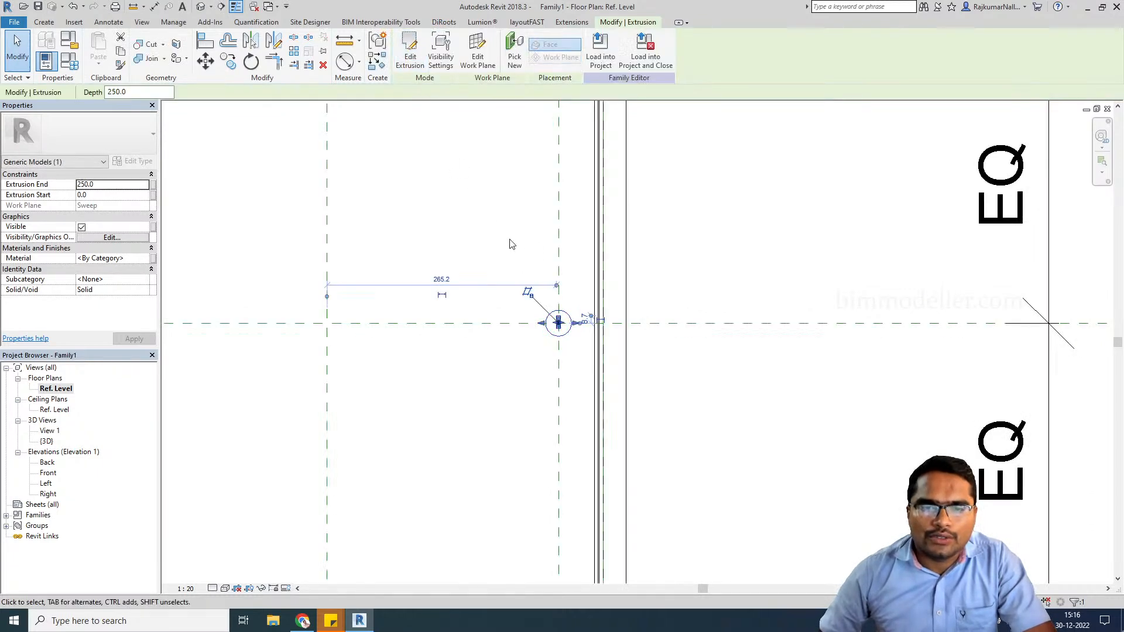
{"action": "left_click", "coordinate": [552, 307]}
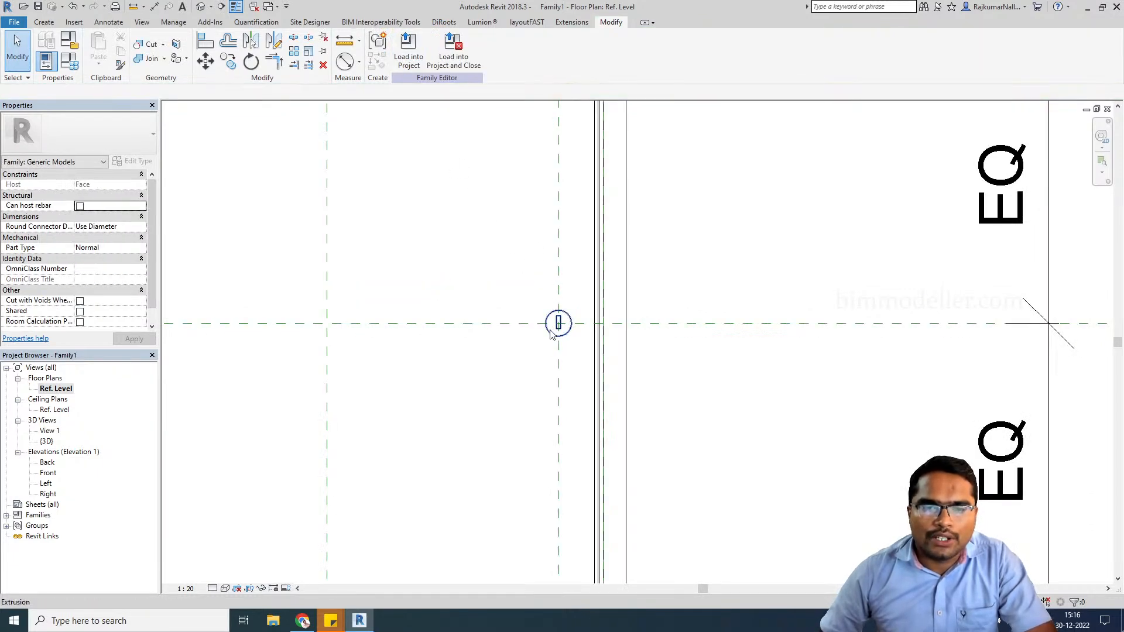
{"action": "left_click", "coordinate": [558, 321]}
{"action": "left_click", "coordinate": [110, 184]}
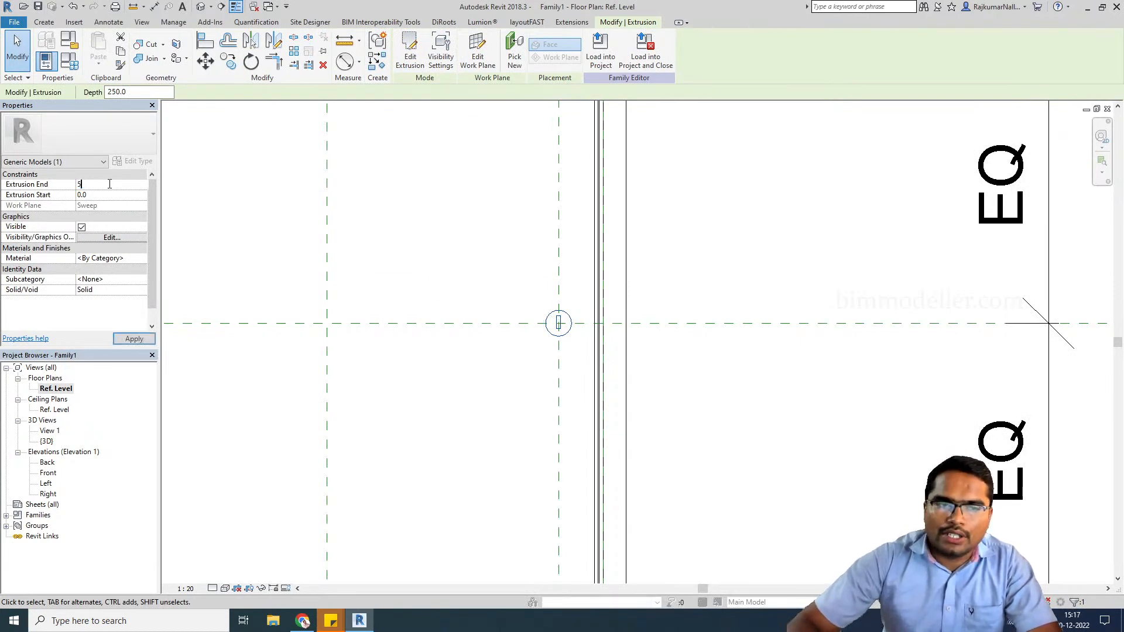
- Inspect the slotted circular extrusion in the default 3D view and dissociate it from its work plane
{"action": "left_click", "coordinate": [201, 8]}
{"action": "left_click", "coordinate": [572, 414]}
{"action": "middle_click_drag", "start_coordinate": [572, 414], "coordinate": [718, 180], "text": "shift"}
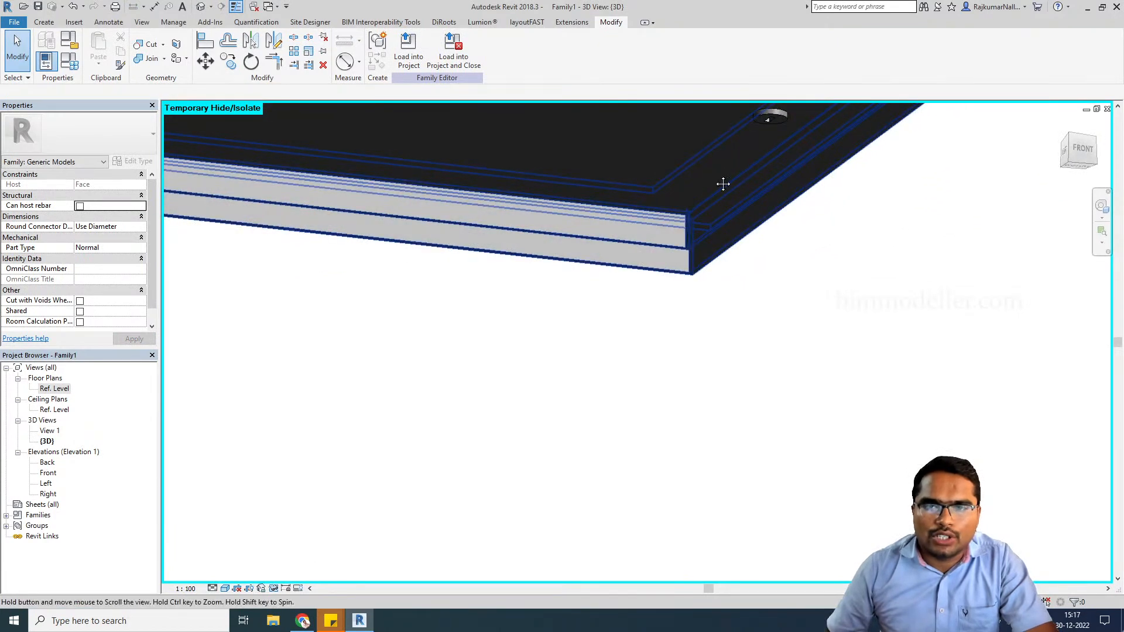
{"action": "scroll", "coordinate": [739, 301], "scroll_direction": "down", "scroll_amount": 3}
{"action": "left_click", "coordinate": [795, 310]}
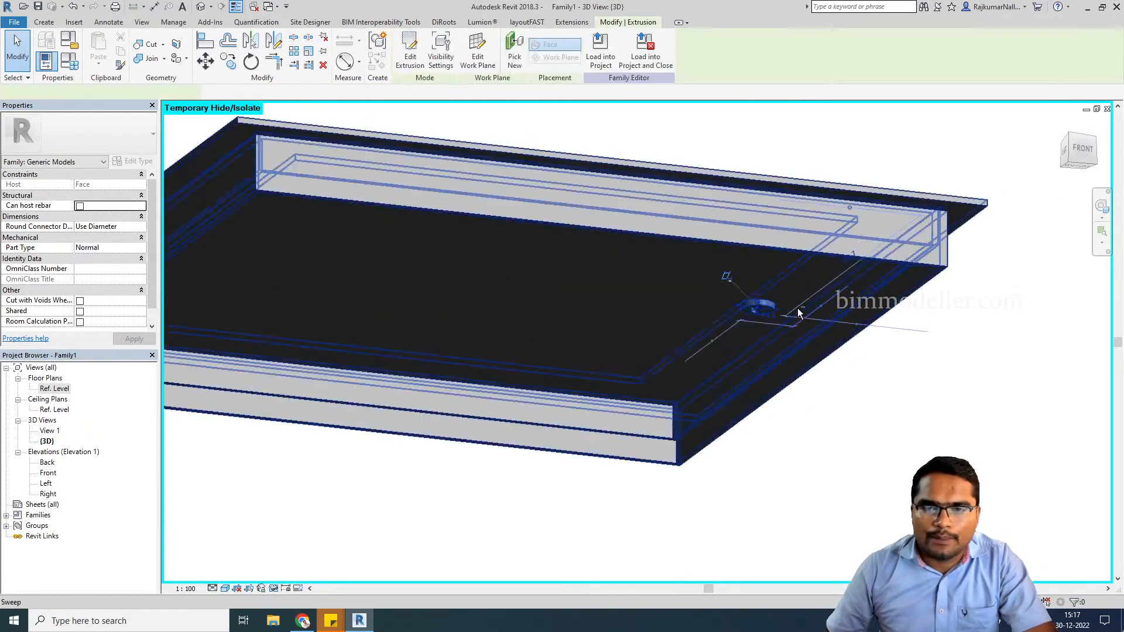
{"action": "middle_click_drag", "start_coordinate": [776, 416], "coordinate": [849, 485], "text": "shift"}
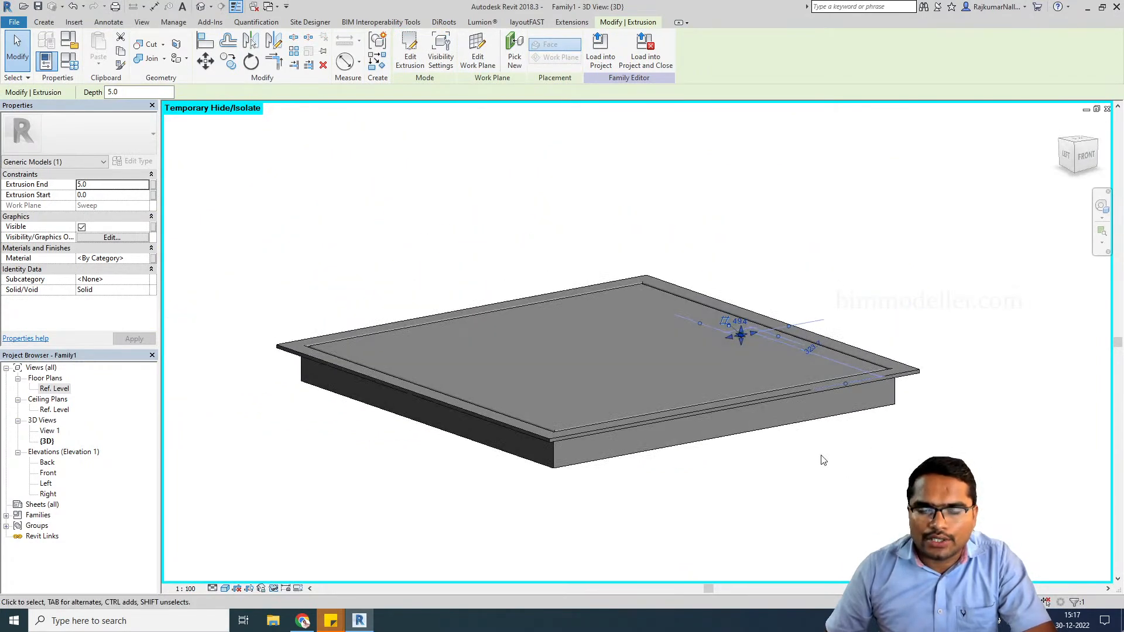
{"action": "scroll", "coordinate": [742, 374], "scroll_direction": "up", "scroll_amount": 5}
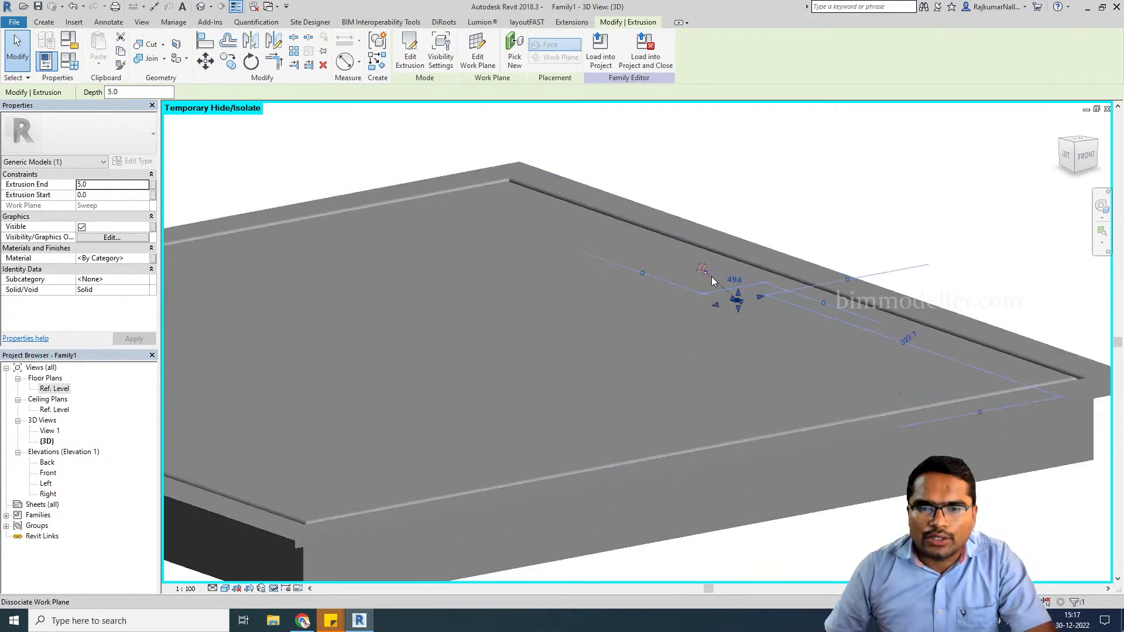
{"action": "left_click", "coordinate": [702, 269]}
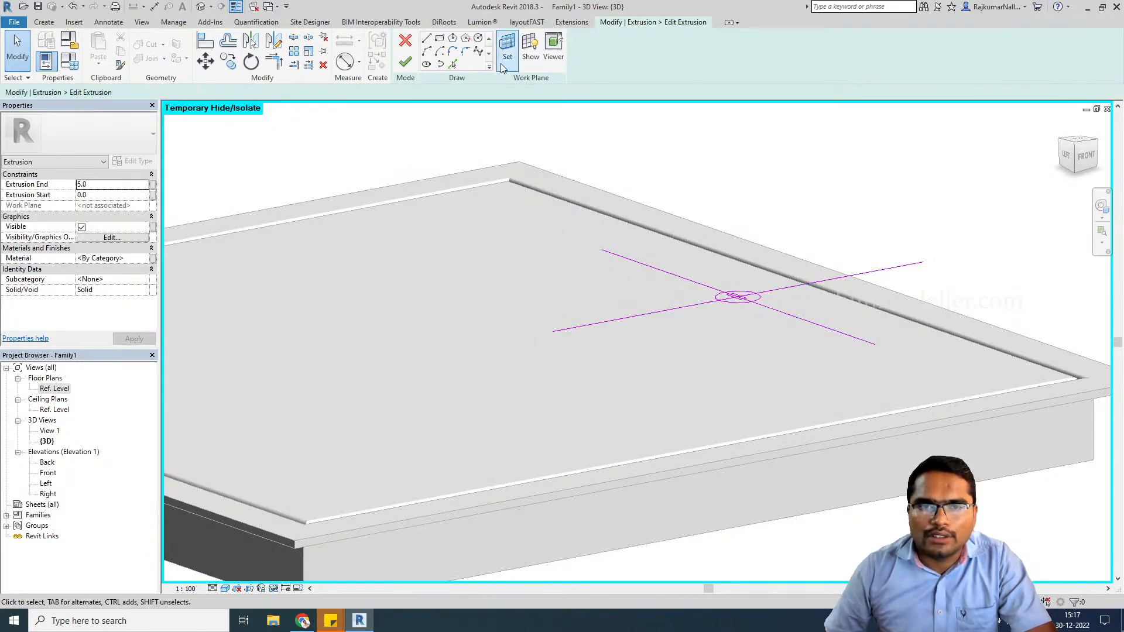
- Assign the top face of the outer frame as the circular extrusion's new work plane and finish editing its sketch
{"action": "left_click", "coordinate": [502, 62]}
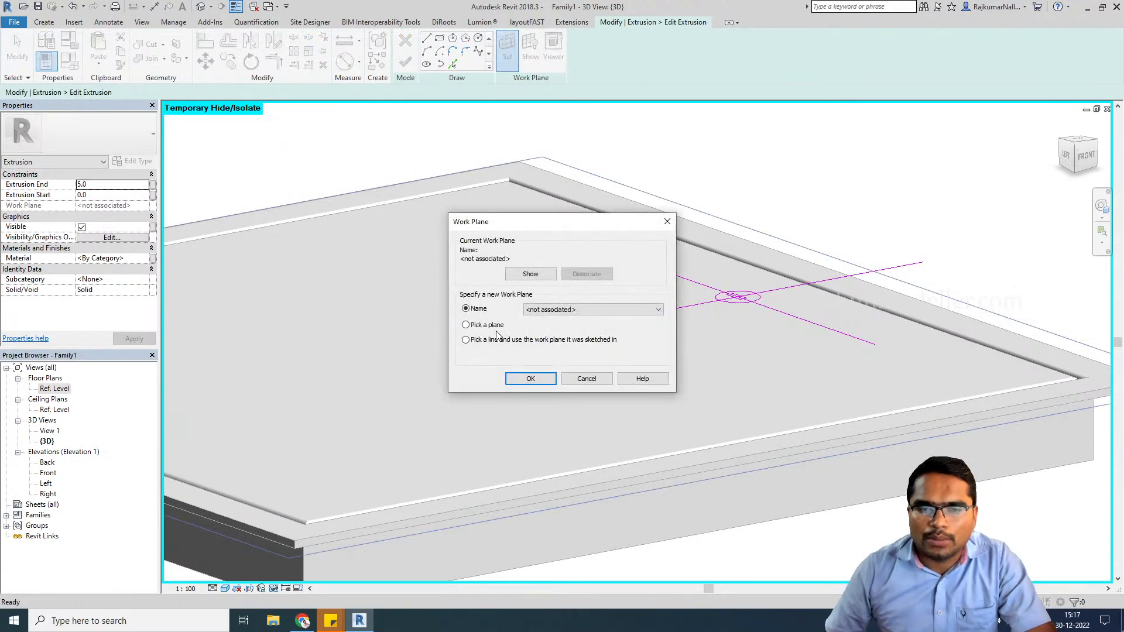
{"action": "left_click", "coordinate": [529, 380]}
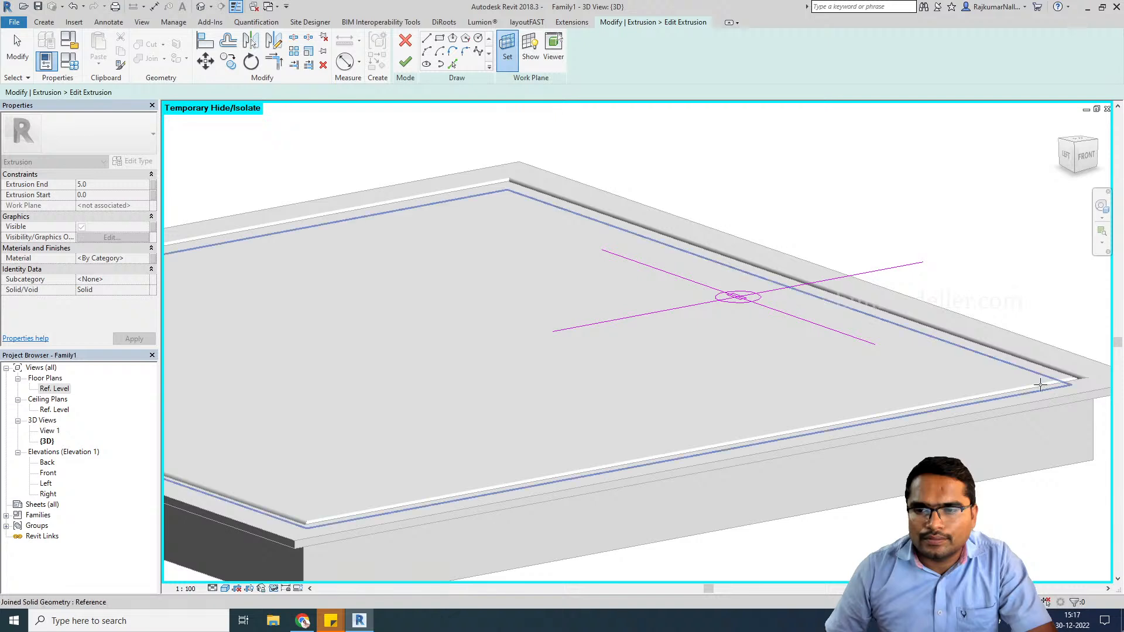
{"action": "middle_click_drag", "start_coordinate": [1033, 385], "coordinate": [863, 411]}
{"action": "scroll", "coordinate": [863, 409], "scroll_direction": "up", "scroll_amount": 2}
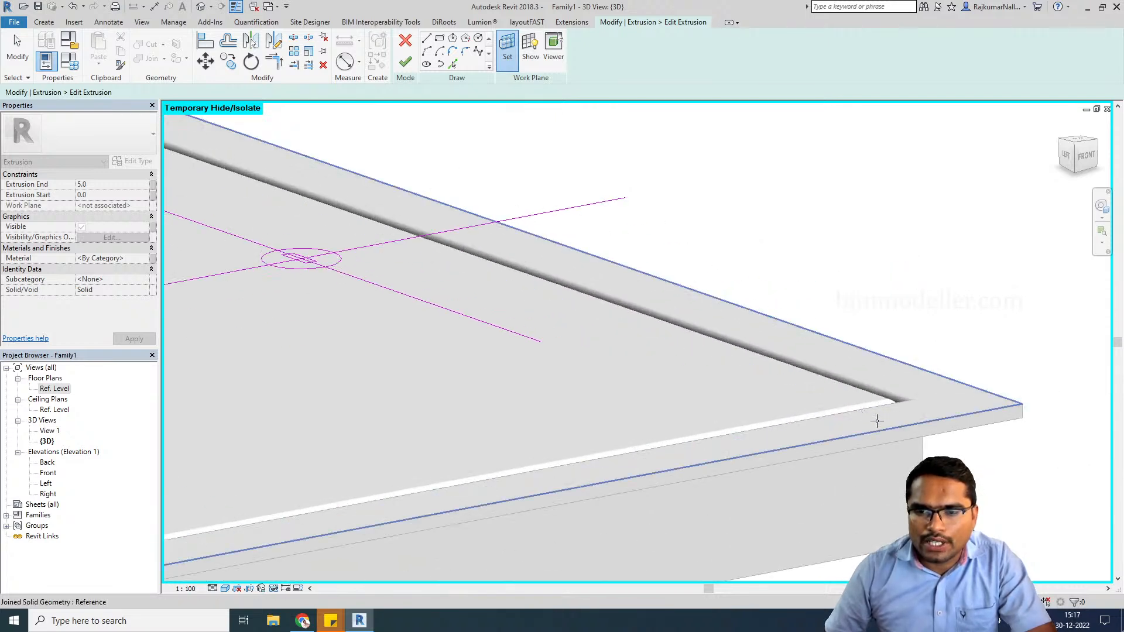
{"action": "left_click", "coordinate": [877, 420]}
{"action": "scroll", "coordinate": [877, 420], "scroll_direction": "down", "scroll_amount": 3}
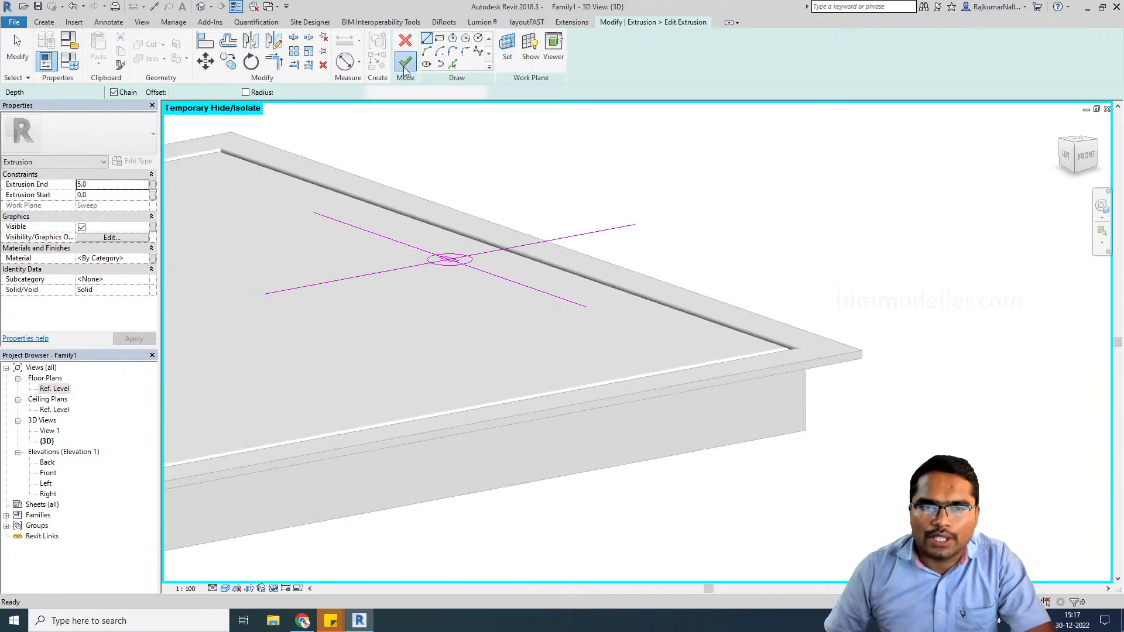
{"action": "left_click", "coordinate": [405, 63]}
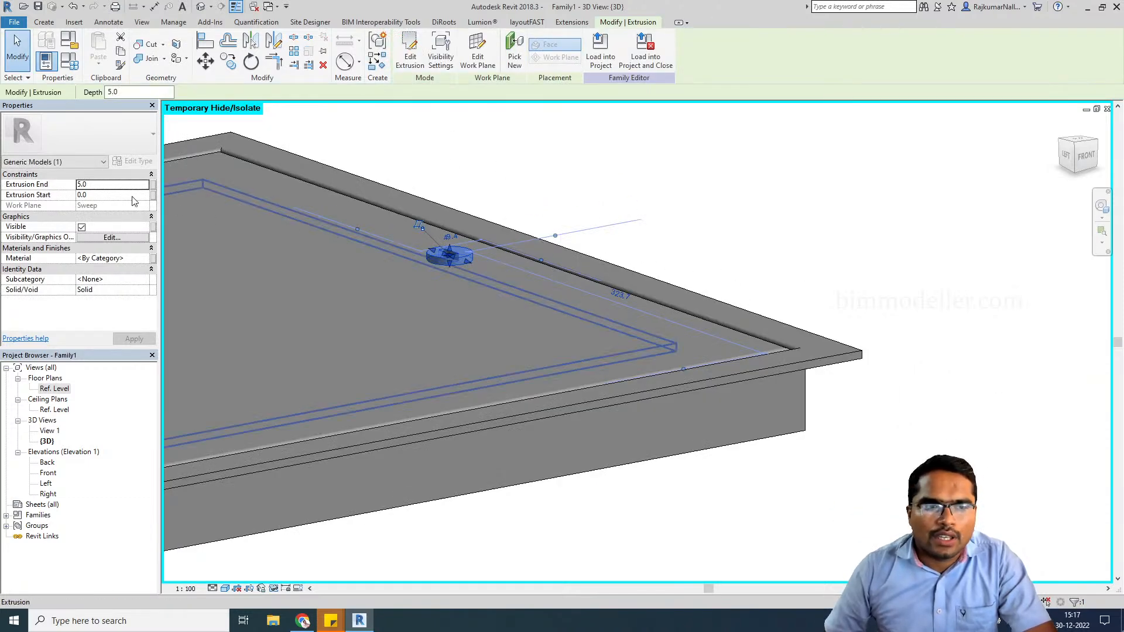
- Set the circular extrusion's Extrusion End to 2 mm
{"action": "left_click", "coordinate": [117, 187]}
{"action": "type", "text": "2"}
{"action": "key", "text": "Return"}
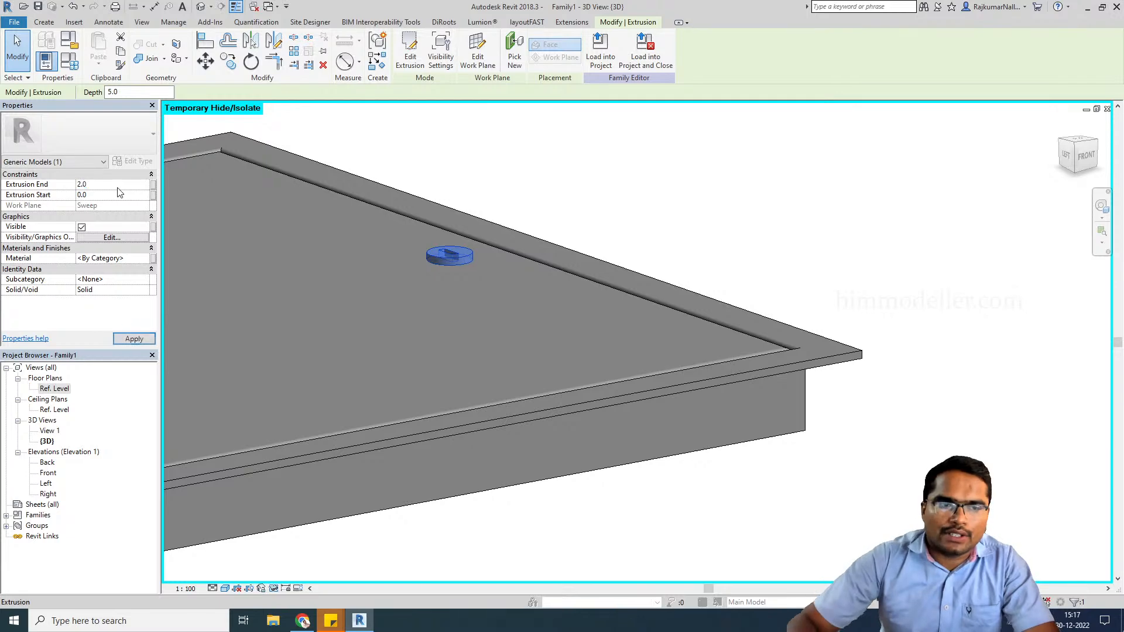
- In the Ref. Level plan, move the door's right-side reference plane outward to widen it to about 968 mm, and undo the move
{"action": "key", "text": "Escape"}
{"action": "scroll", "coordinate": [650, 323], "scroll_direction": "down", "scroll_amount": 4}
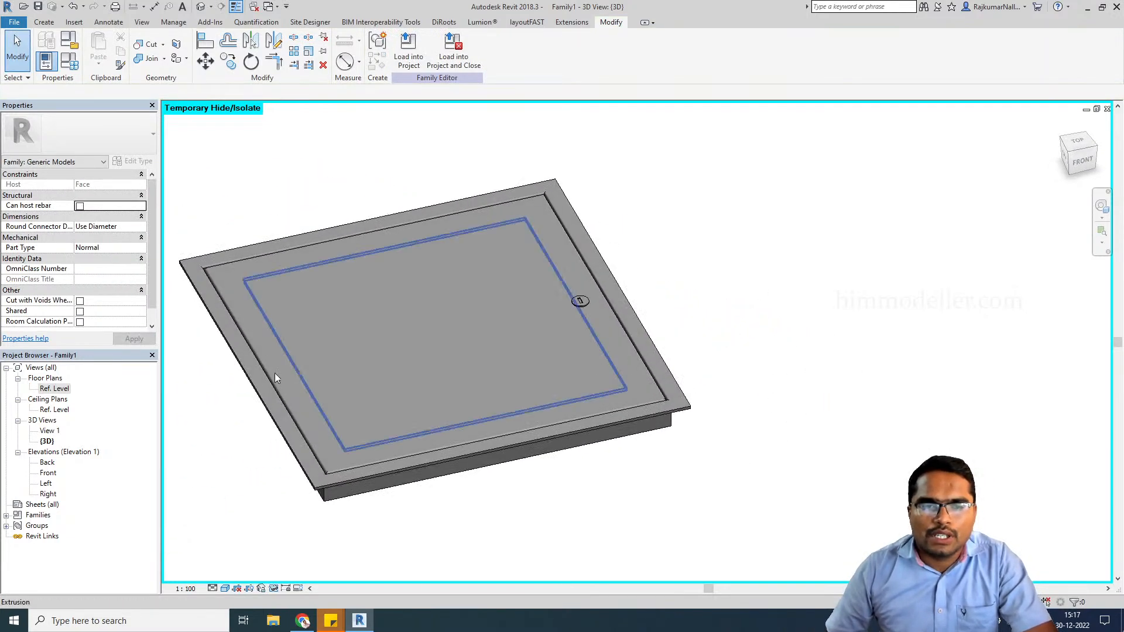
{"action": "double_click", "coordinate": [51, 390]}
{"action": "scroll", "coordinate": [585, 369], "scroll_direction": "down", "scroll_amount": 5}
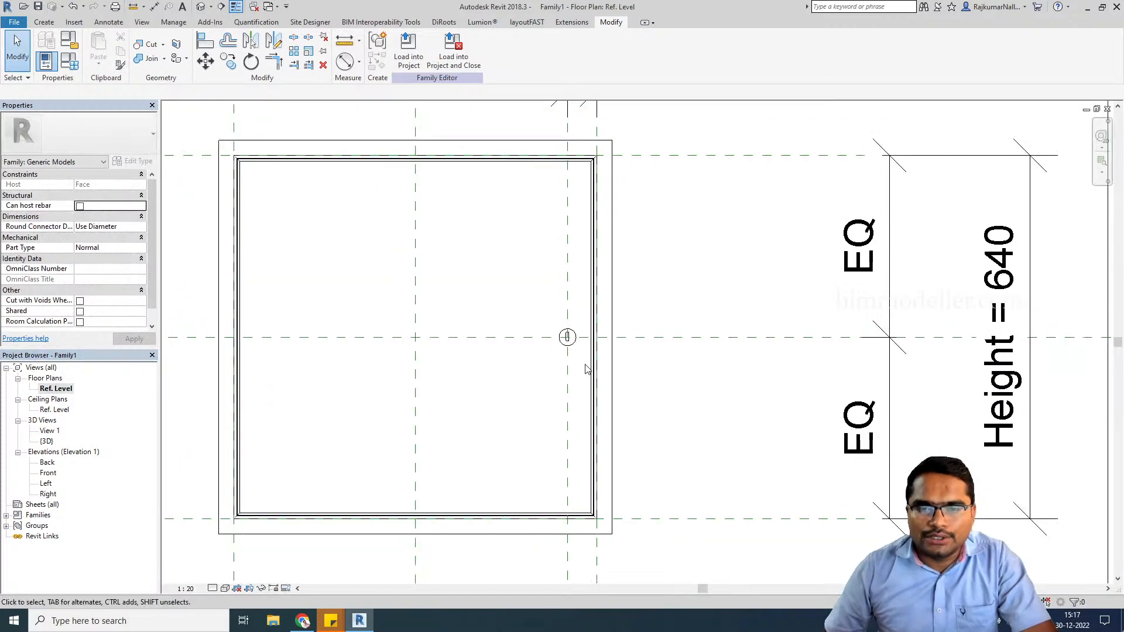
{"action": "left_click", "coordinate": [595, 200]}
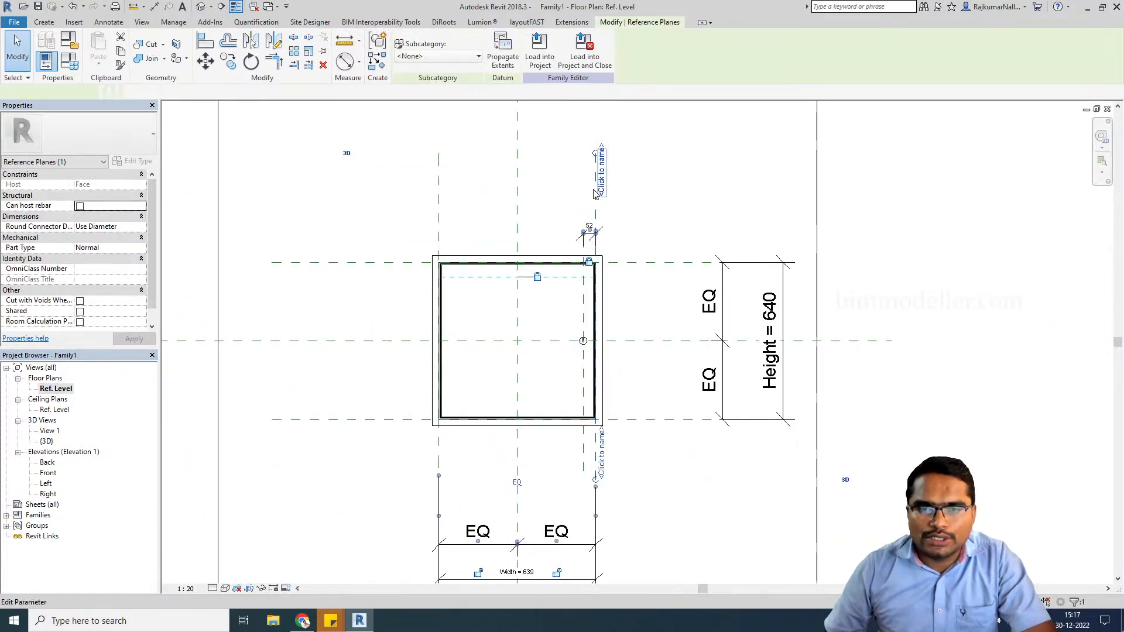
{"action": "left_click_drag", "start_coordinate": [594, 207], "coordinate": [635, 218]}
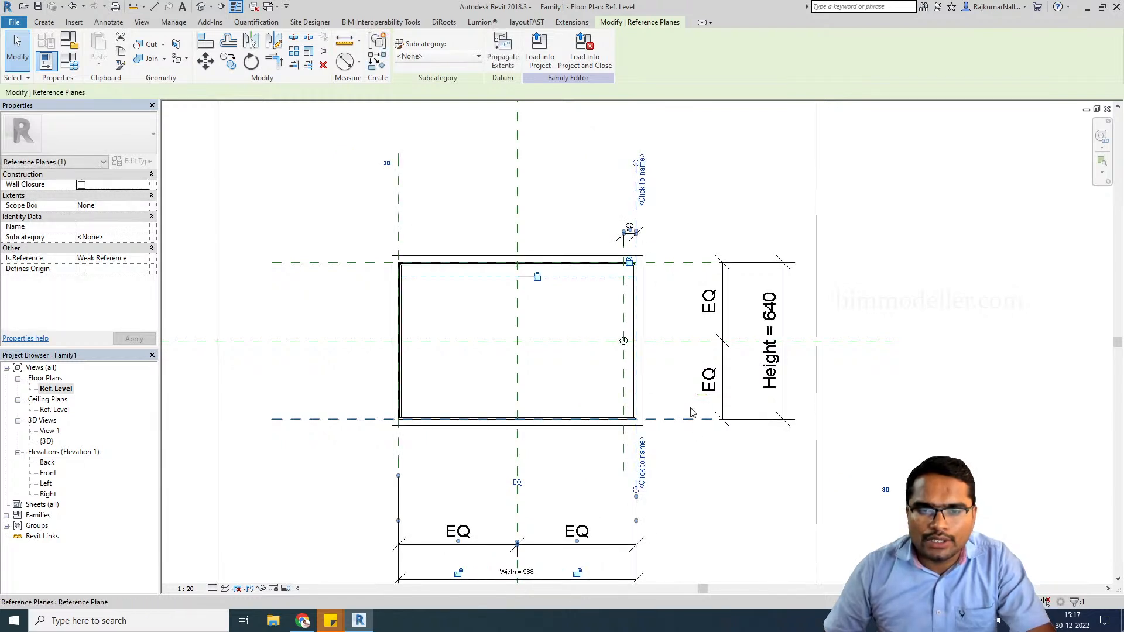
{"action": "key", "text": "ctrl+z"}
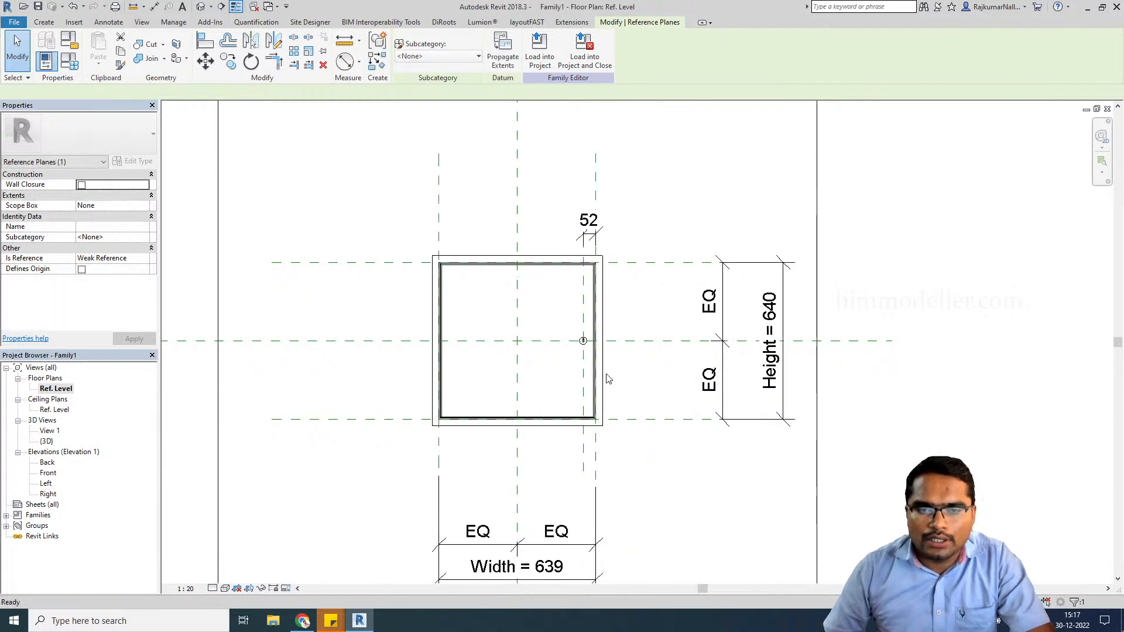
- Move the reference plane at the door's lower edge downward to test the height, and undo the move
{"action": "left_click", "coordinate": [652, 421]}
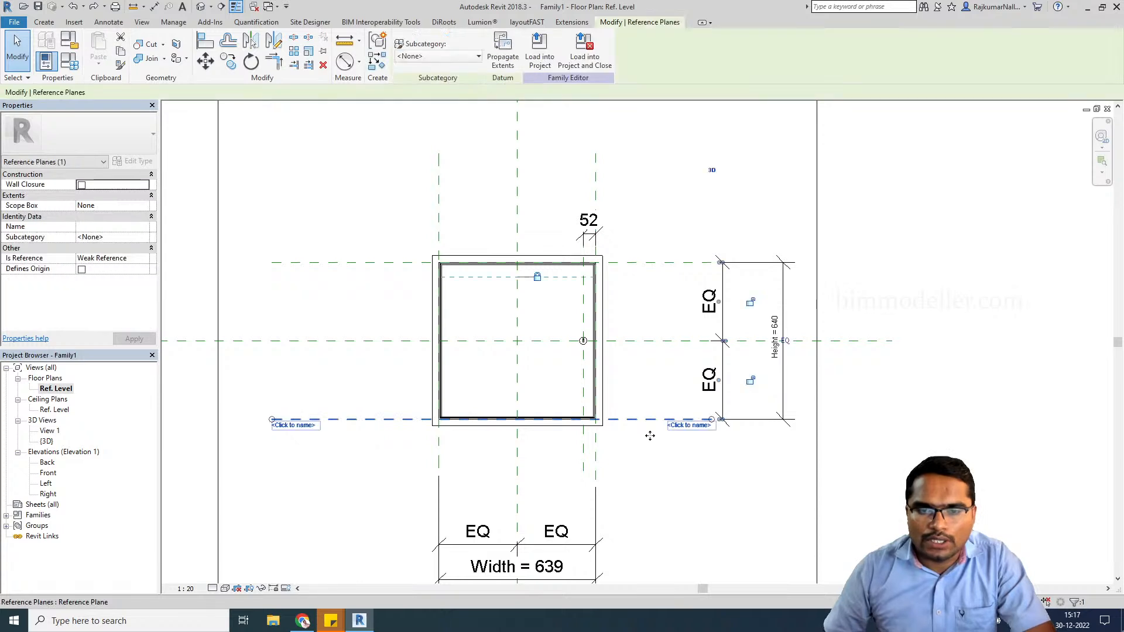
{"action": "left_click_drag", "start_coordinate": [663, 495], "coordinate": [663, 493]}
{"action": "key", "text": "ctrl+z"}
{"action": "scroll", "coordinate": [653, 479], "scroll_direction": "down", "scroll_amount": 3}
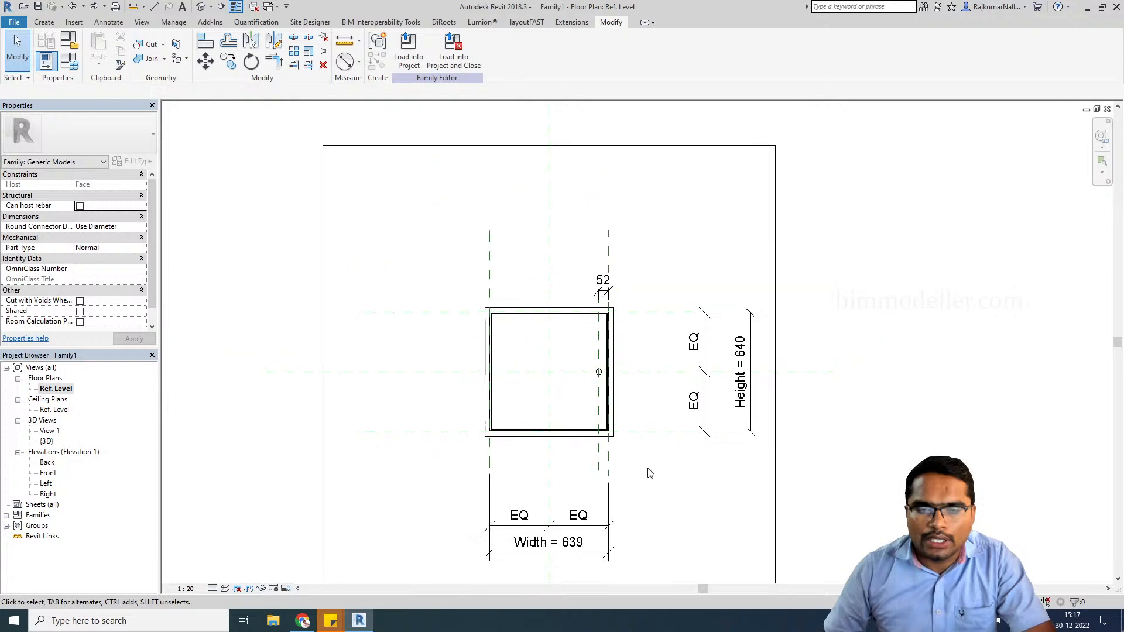
- Switch off the equality constraint on the vertical dimension string beside the door and restore it
{"action": "scroll", "coordinate": [653, 486], "scroll_direction": "up", "scroll_amount": 2}
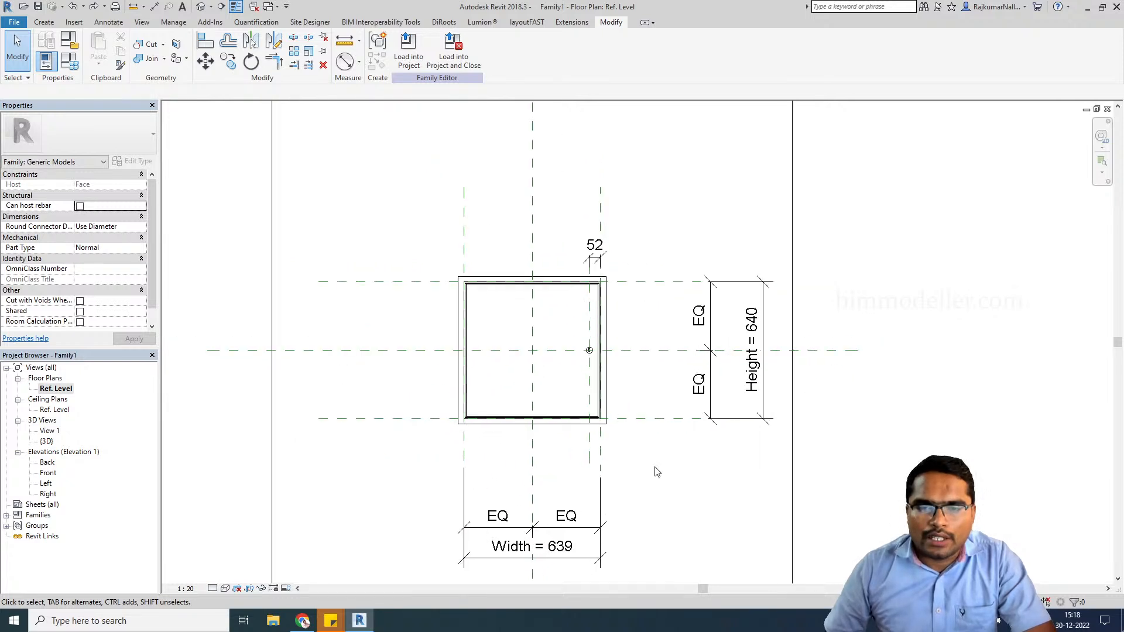
{"action": "left_click", "coordinate": [649, 419]}
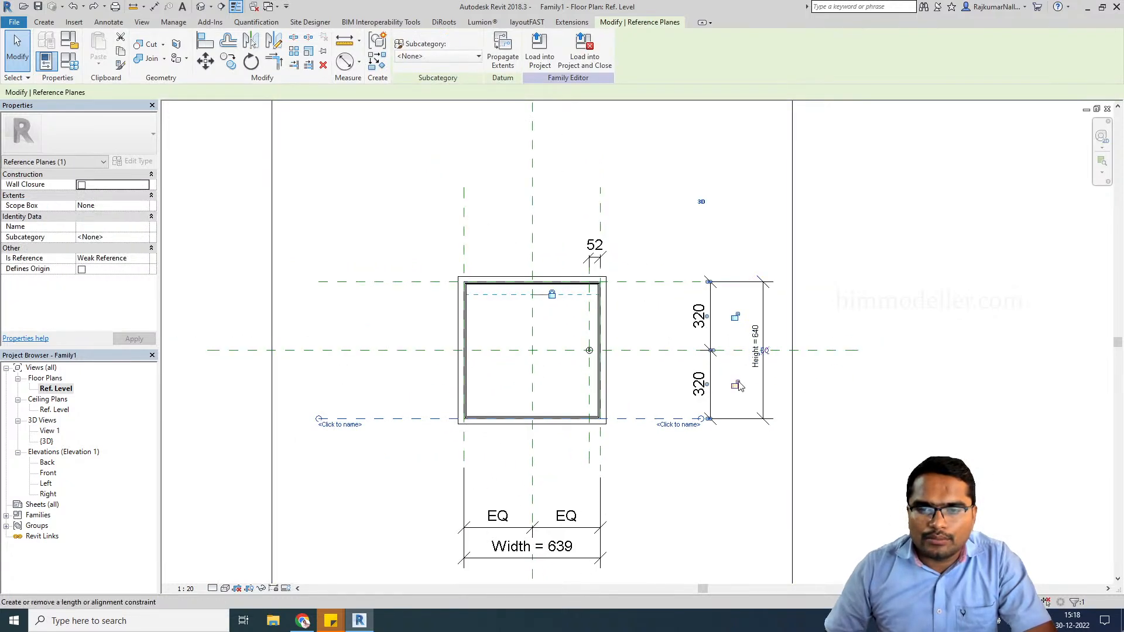
{"action": "key", "text": "Escape"}
{"action": "left_click", "coordinate": [758, 382]}
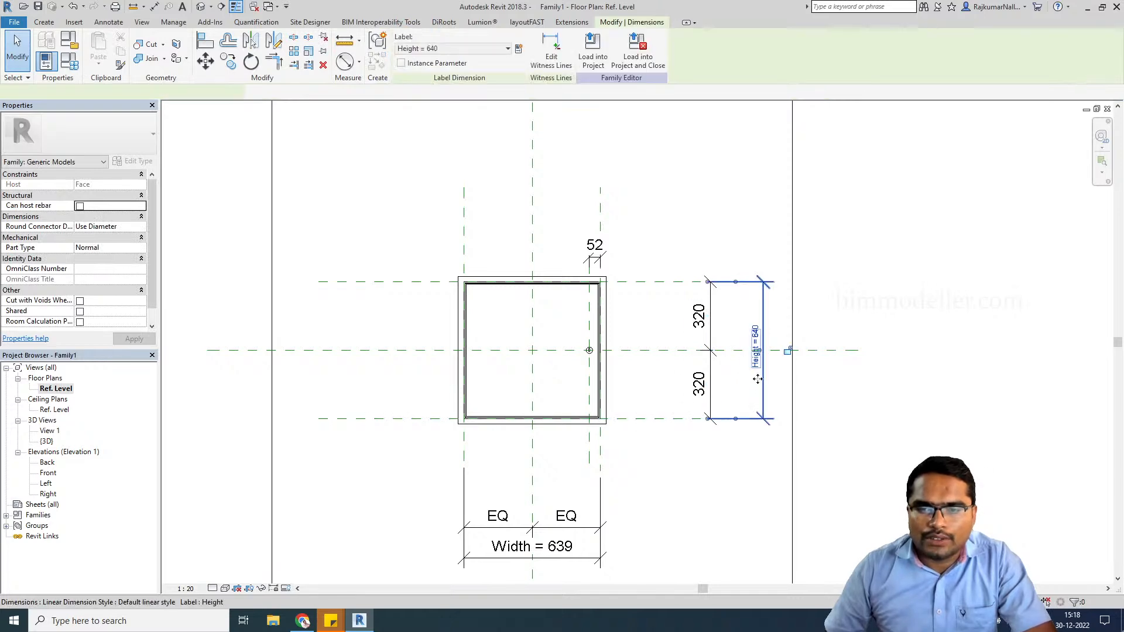
{"action": "key", "text": "Escape"}
{"action": "left_click", "coordinate": [739, 366]}
{"action": "left_click", "coordinate": [763, 352]}
{"action": "key", "text": "Escape"}
{"action": "scroll", "coordinate": [766, 362], "scroll_direction": "up", "scroll_amount": 2}
{"action": "scroll", "coordinate": [542, 410], "scroll_direction": "down", "scroll_amount": 3}
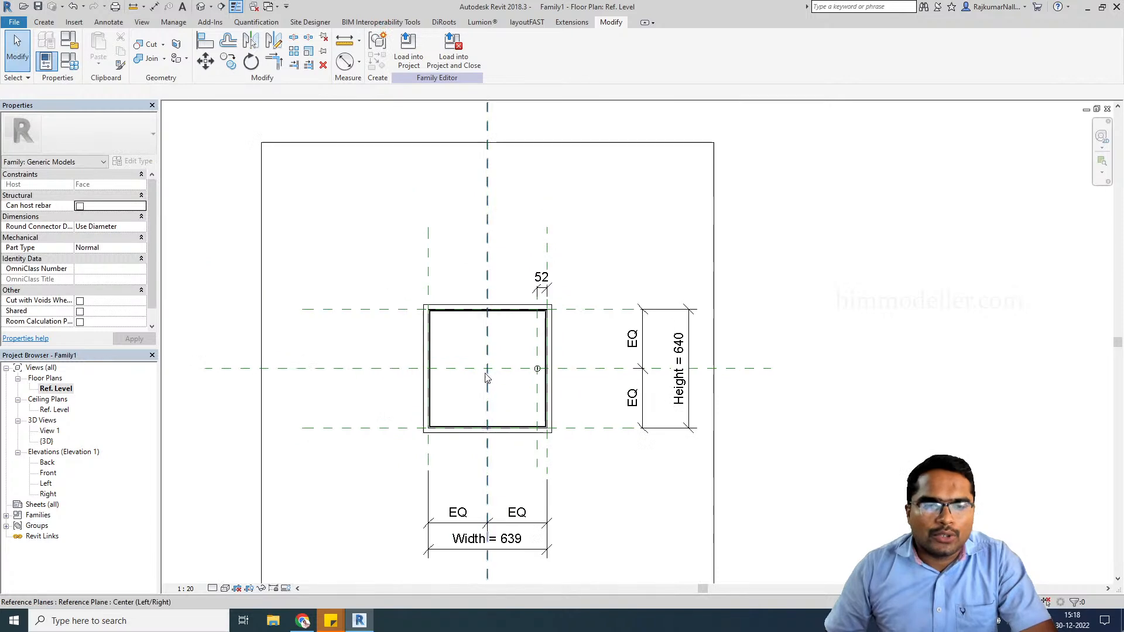
- Save the family to the Desktop as Access Door
{"action": "key", "text": "ctrl+s"}
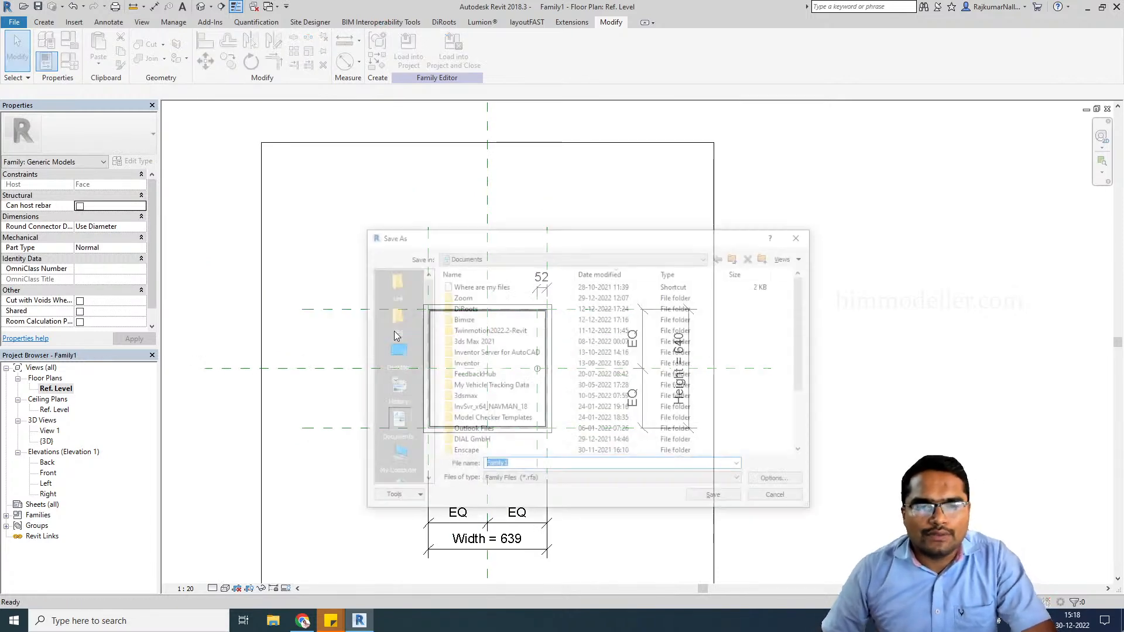
{"action": "left_click", "coordinate": [394, 351]}
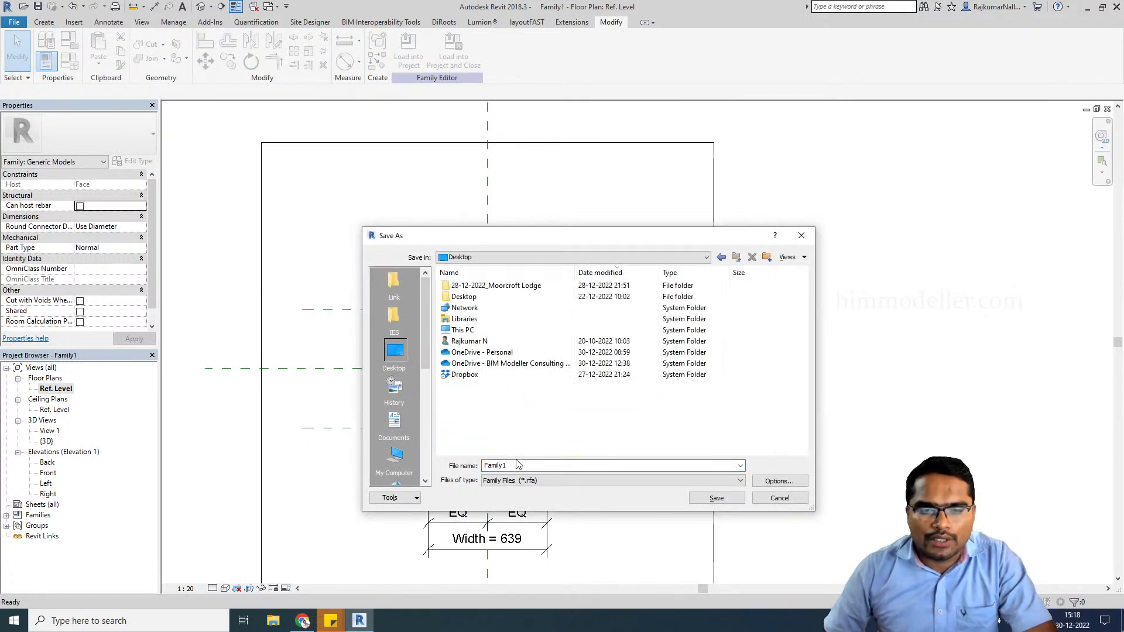
{"action": "type", "text": "T"}
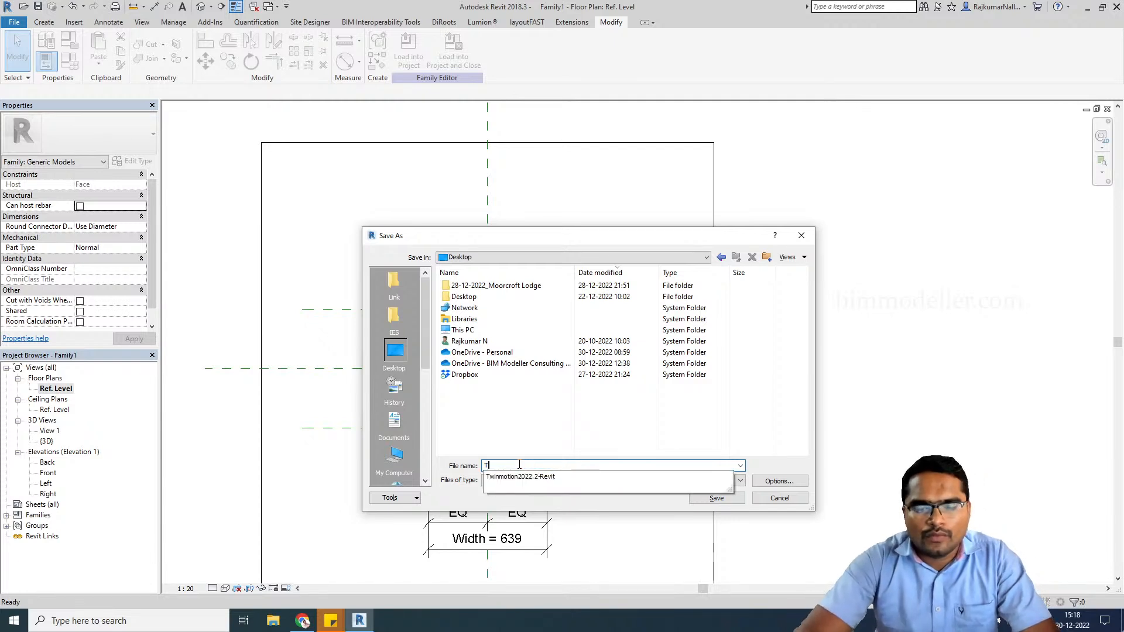
{"action": "key", "text": "BackSpace"}
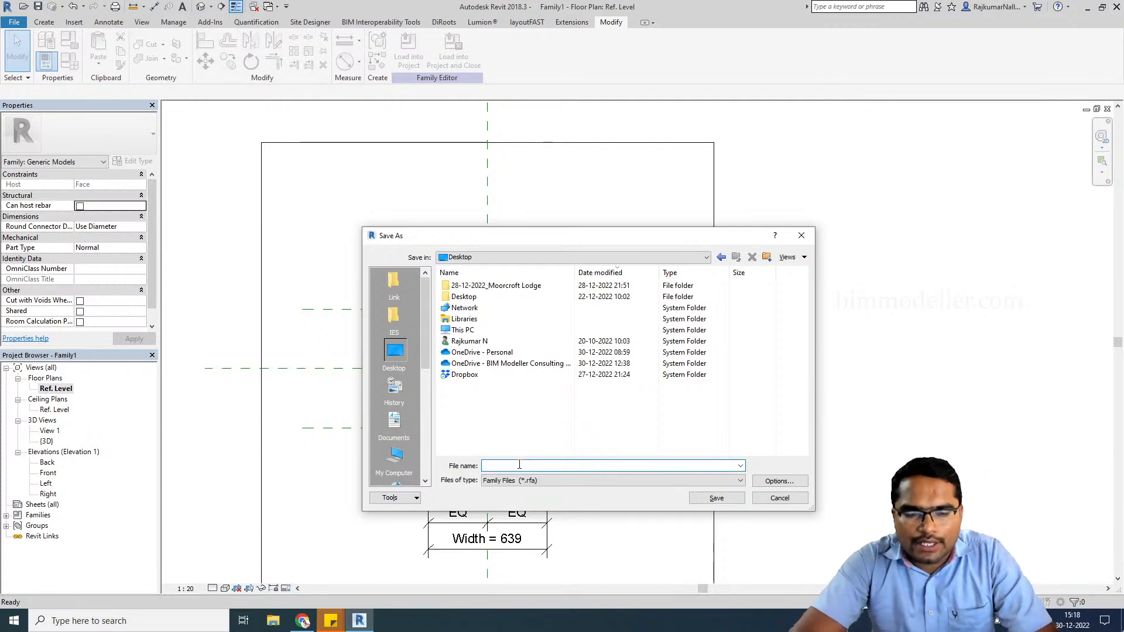
{"action": "type", "text": "Access Door"}
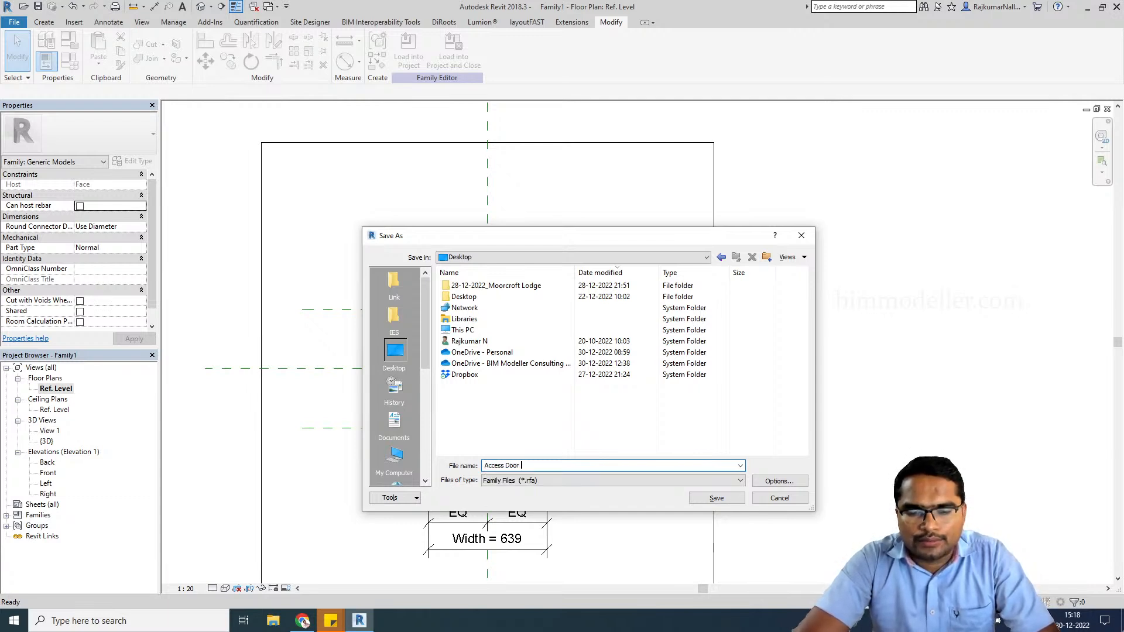
{"action": "key", "text": "alt+p"}
{"action": "type", "text": "1"}
{"action": "key", "text": "Return"}
{"action": "key", "text": "Return"}
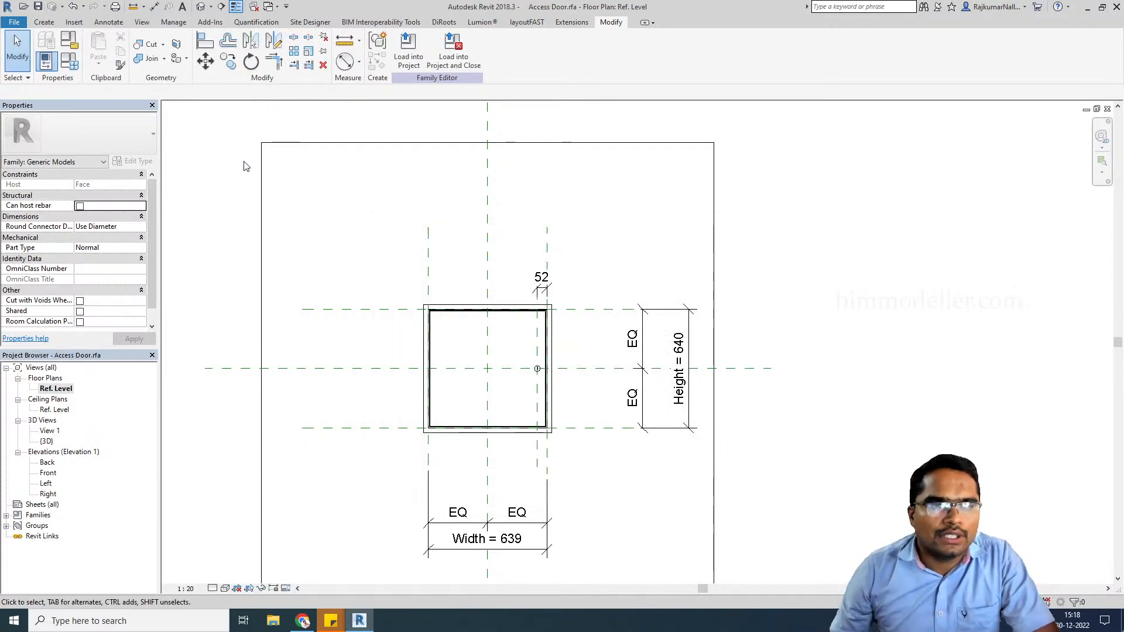
- Open the family types settings and set the Manufacturer to BIM Modeller
{"action": "left_click", "coordinate": [69, 60]}
{"action": "left_click", "coordinate": [121, 190]}
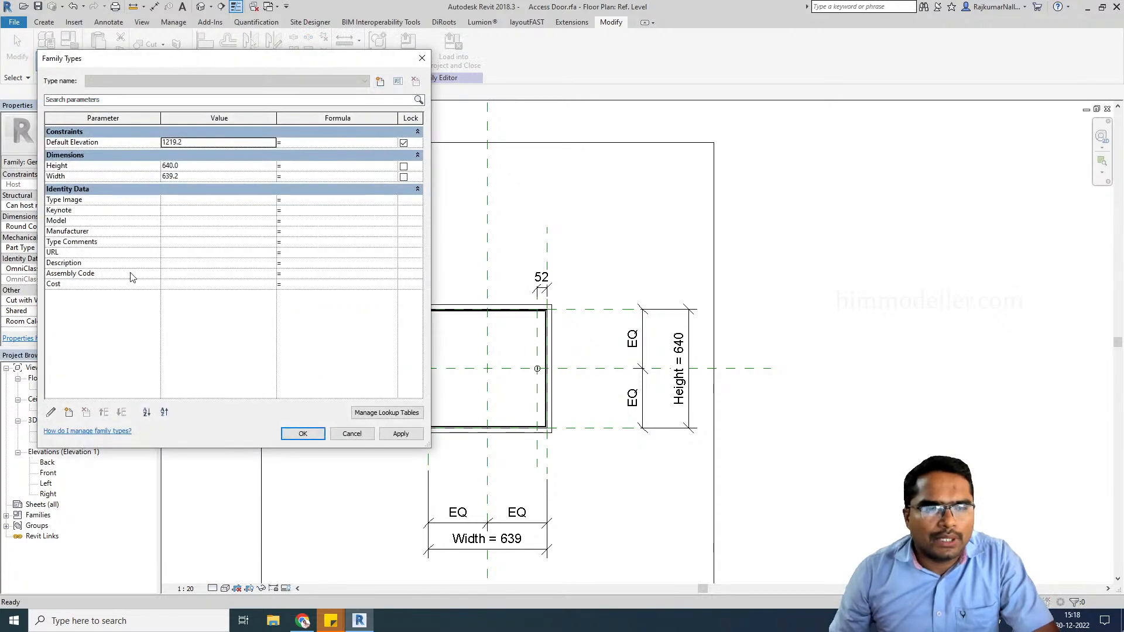
{"action": "left_click", "coordinate": [178, 234]}
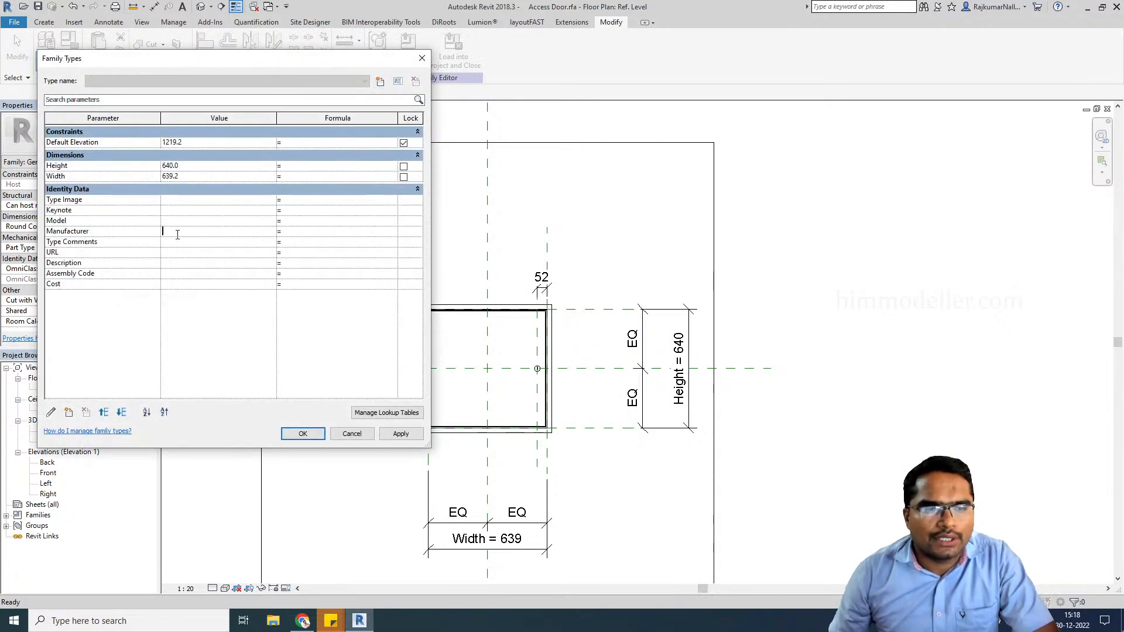
{"action": "type", "text": "BIM Modeller"}
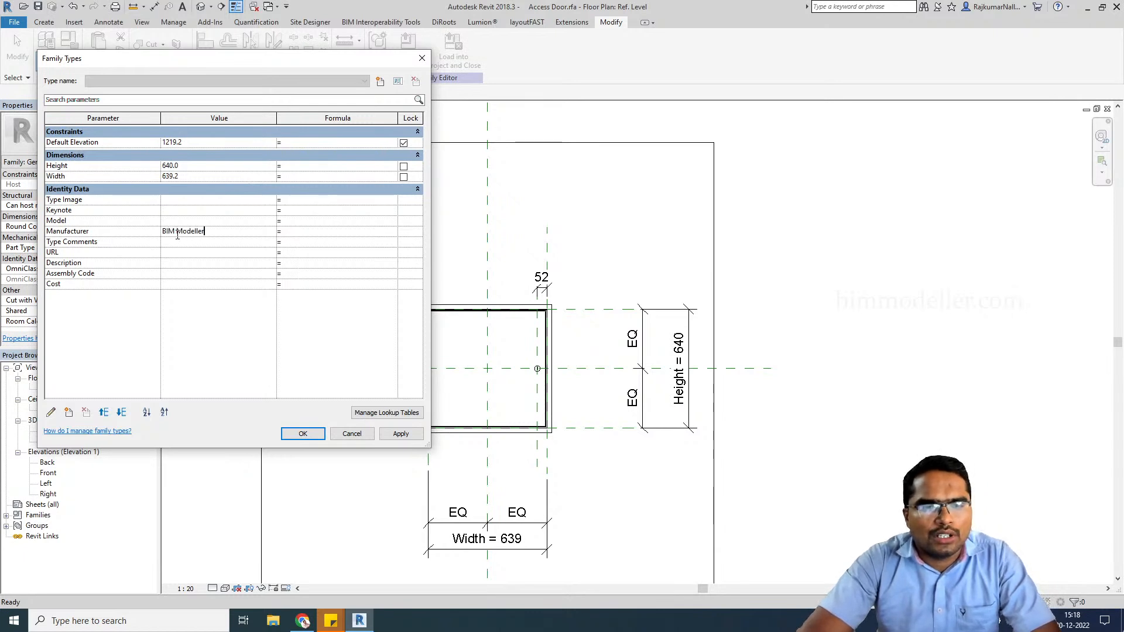
{"action": "key", "text": "Tab"}
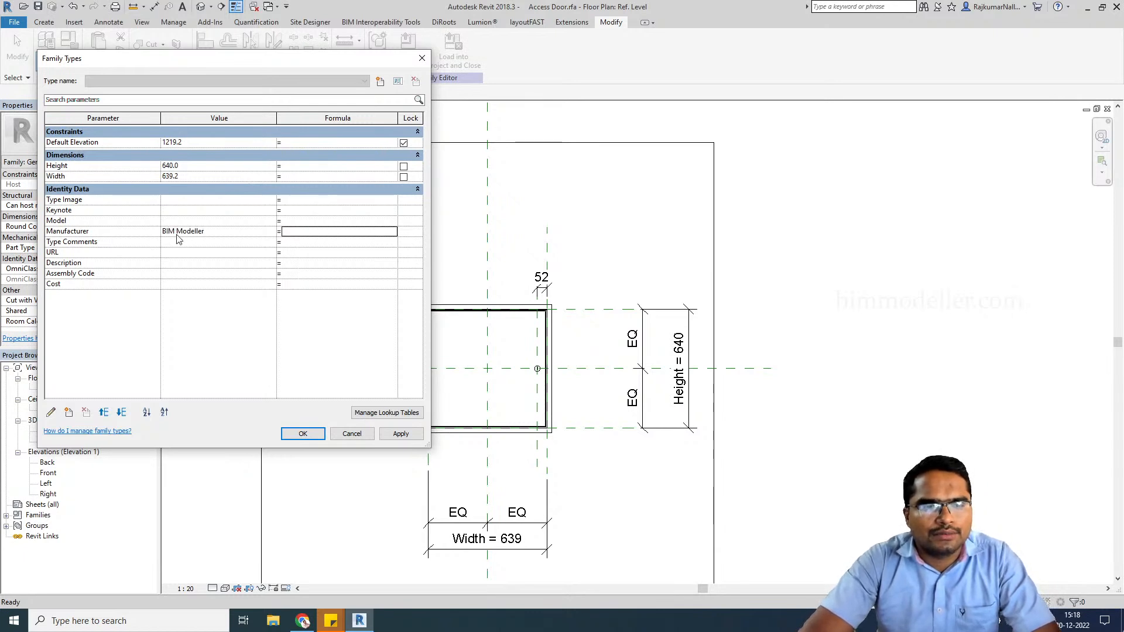
{"action": "left_click", "coordinate": [185, 254]}
{"action": "type", "text": "www.b"}
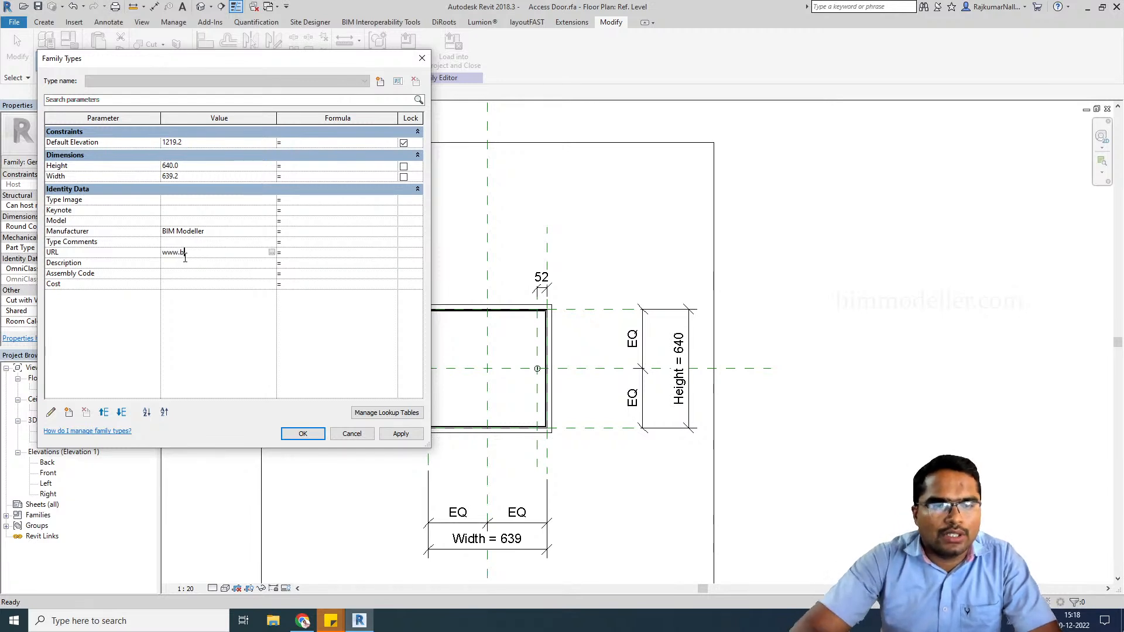
{"action": "type", "text": "immodeller.co"}
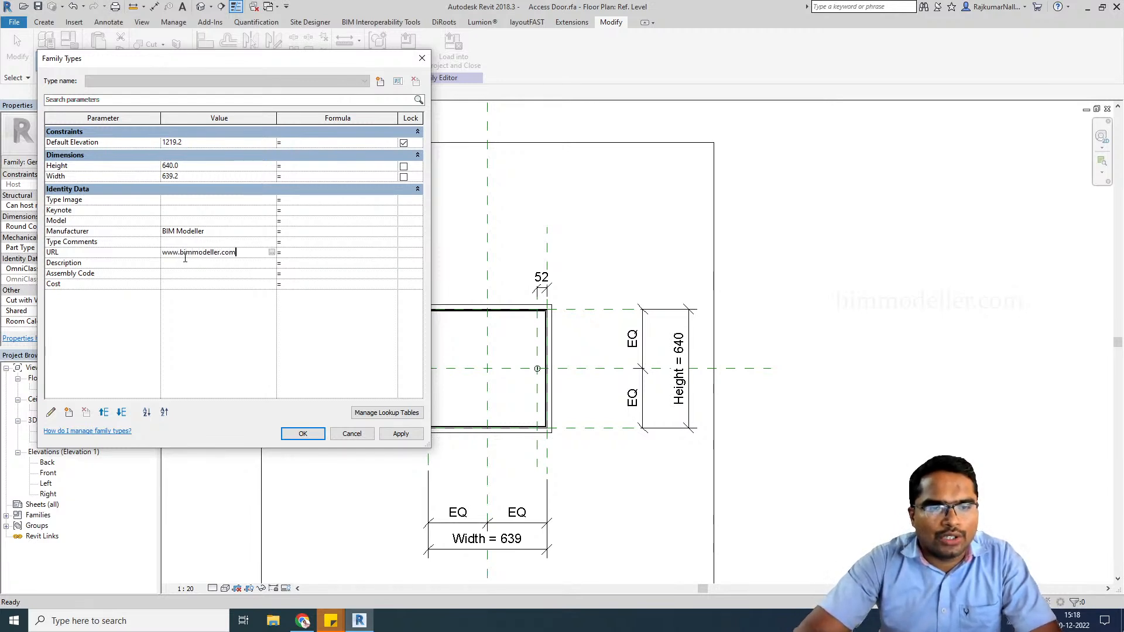
{"action": "type", "text": "m"}
{"action": "key", "text": "Tab"}
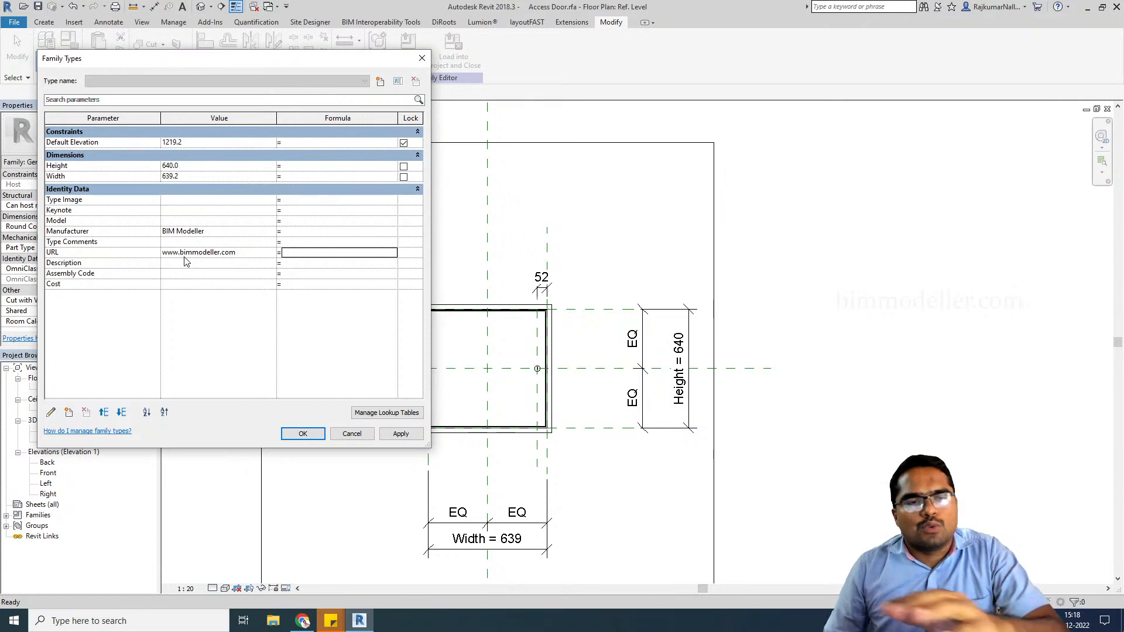
{"action": "left_click", "coordinate": [216, 220]}
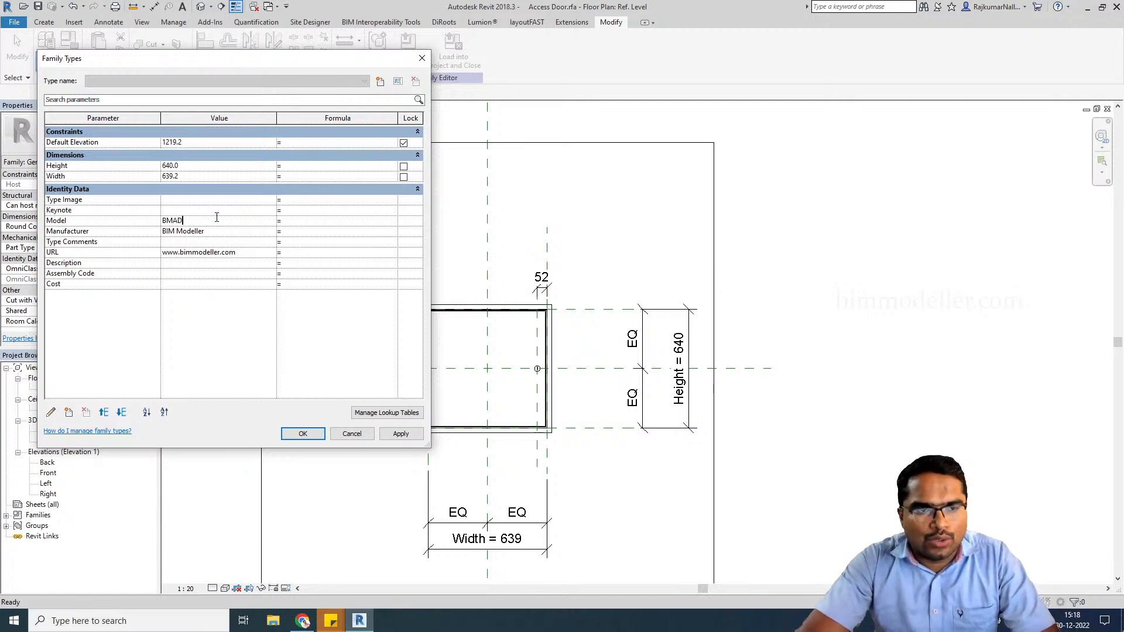
{"action": "key", "text": "Tab"}
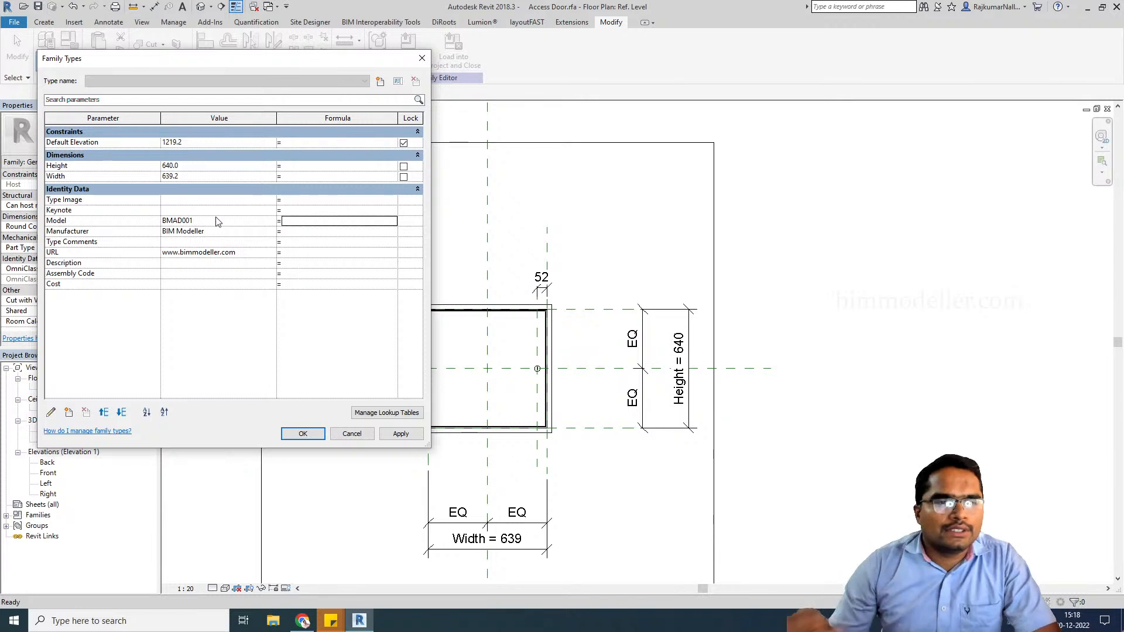
- Create a new family type named 500x1000mm
{"action": "left_click", "coordinate": [380, 81]}
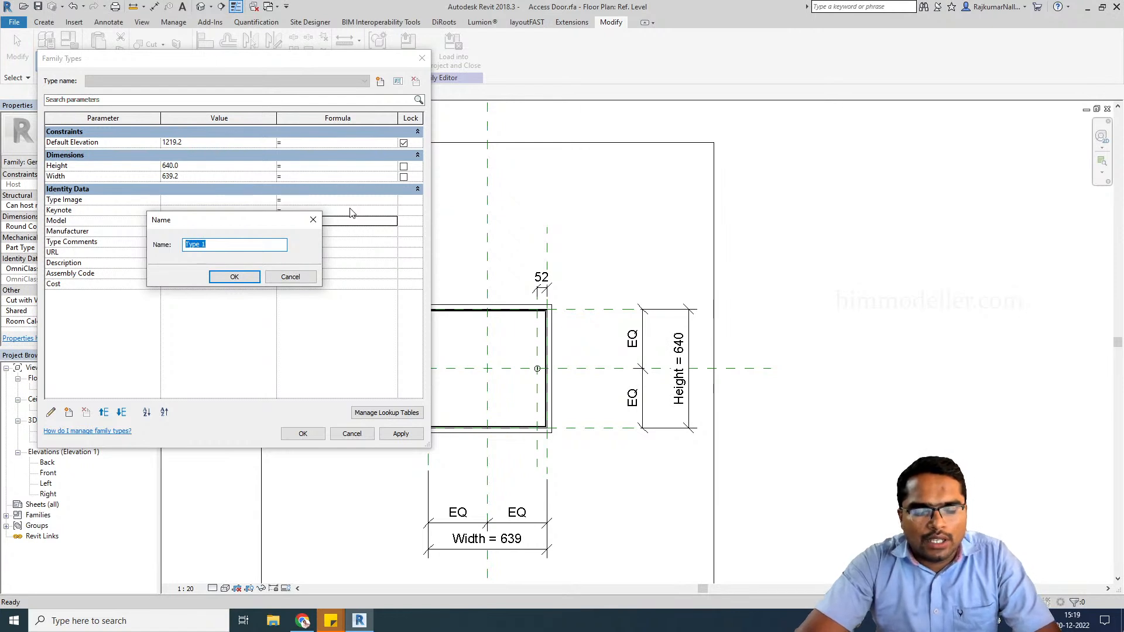
{"action": "type", "text": "500x1000mm"}
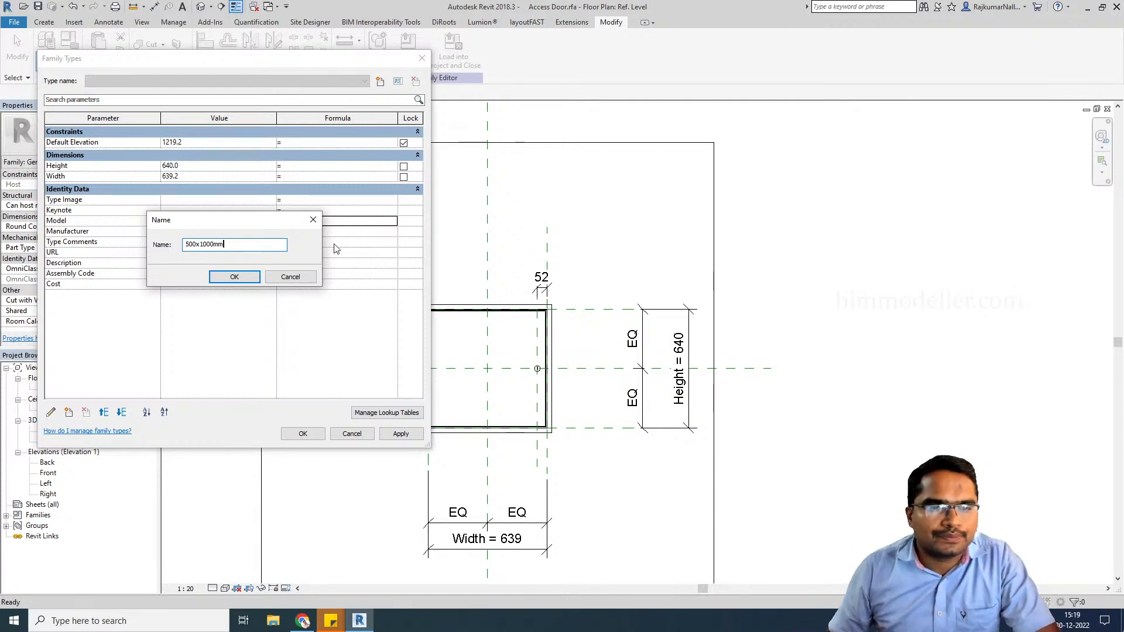
{"action": "left_click", "coordinate": [226, 279]}
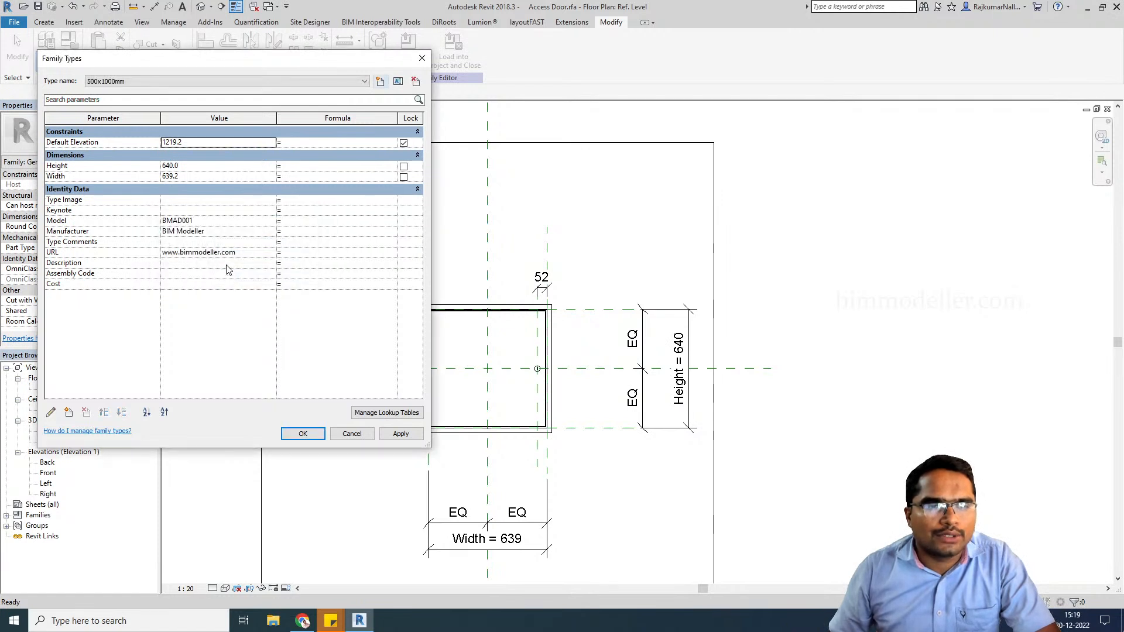
- Set the type's Height to 1000 and Width to 500, placing Width above Height in the parameter order, and apply the changes
{"action": "left_click", "coordinate": [220, 167]}
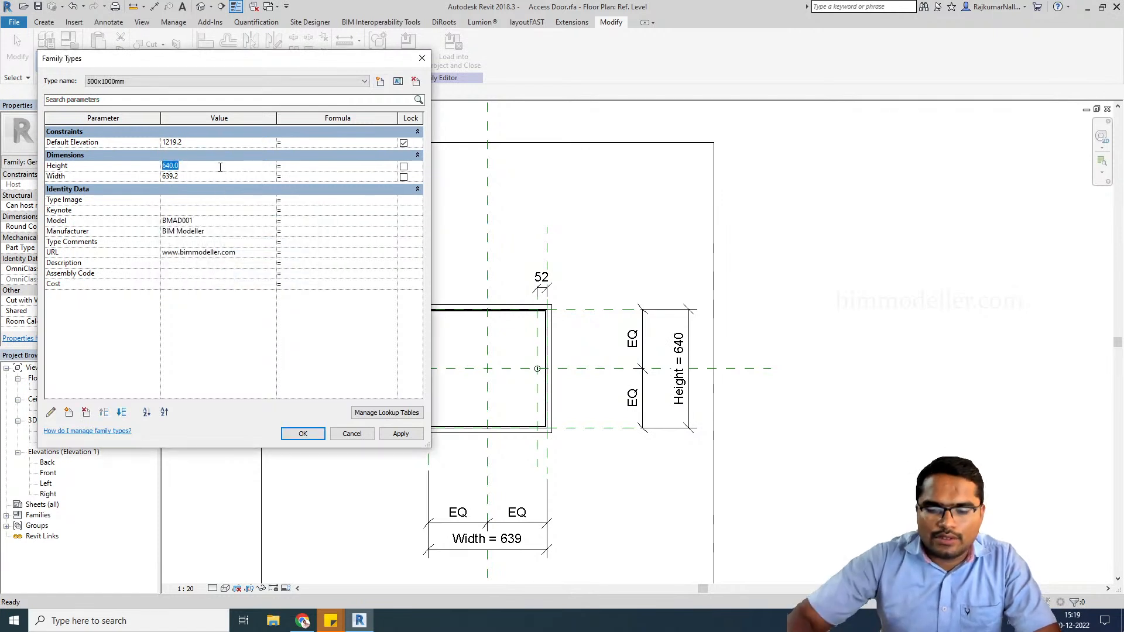
{"action": "type", "text": "1000"}
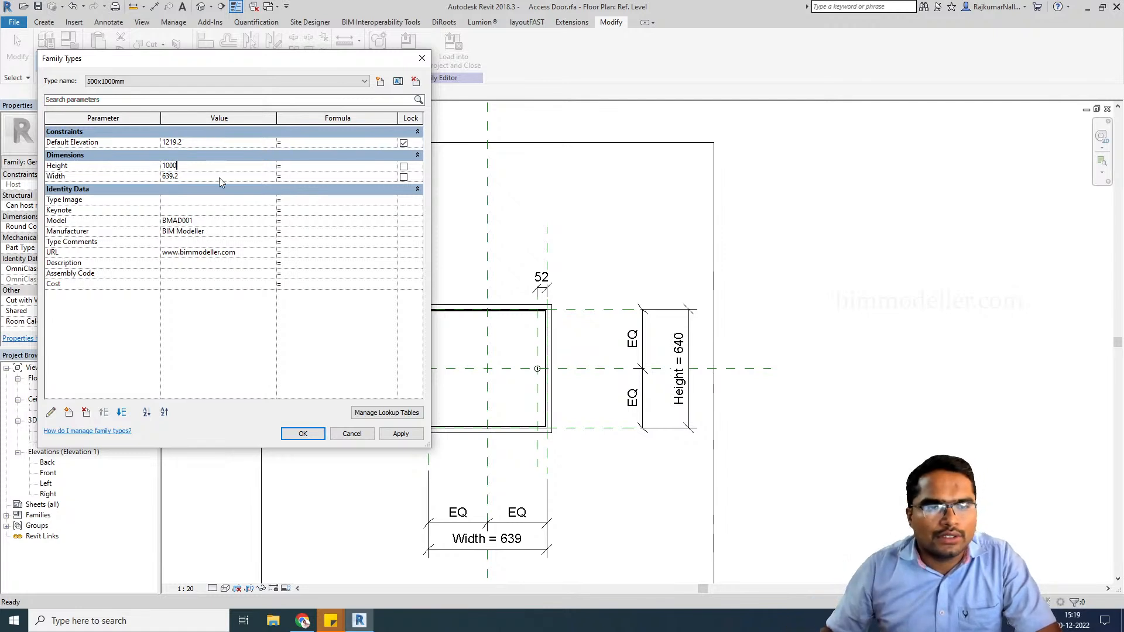
{"action": "left_click", "coordinate": [219, 178]}
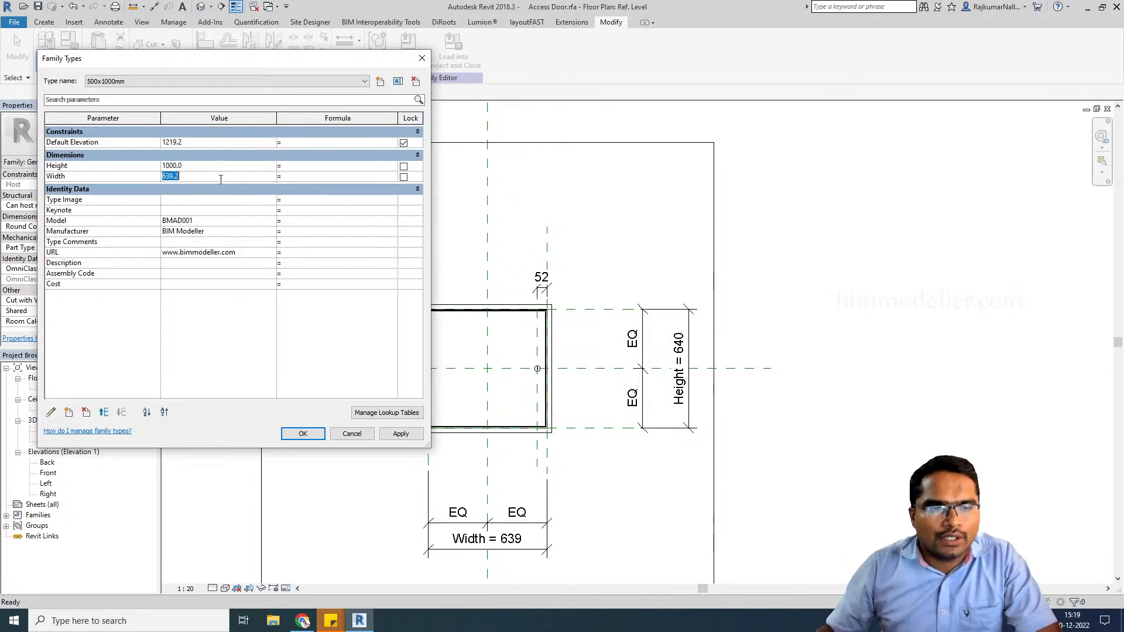
{"action": "type", "text": "500"}
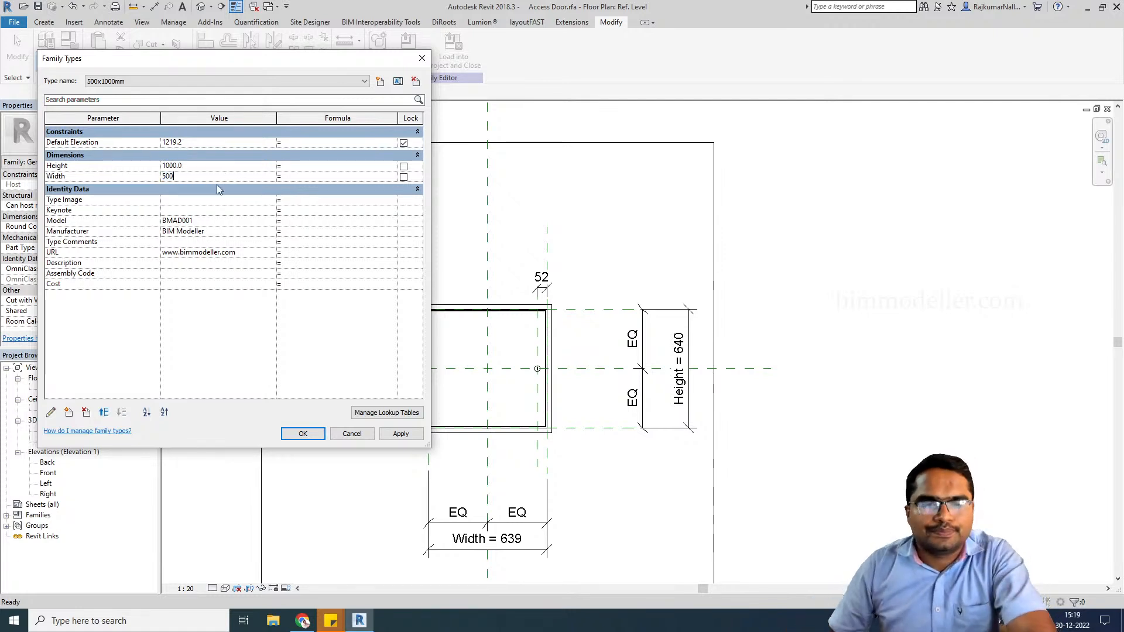
{"action": "left_click", "coordinate": [104, 413]}
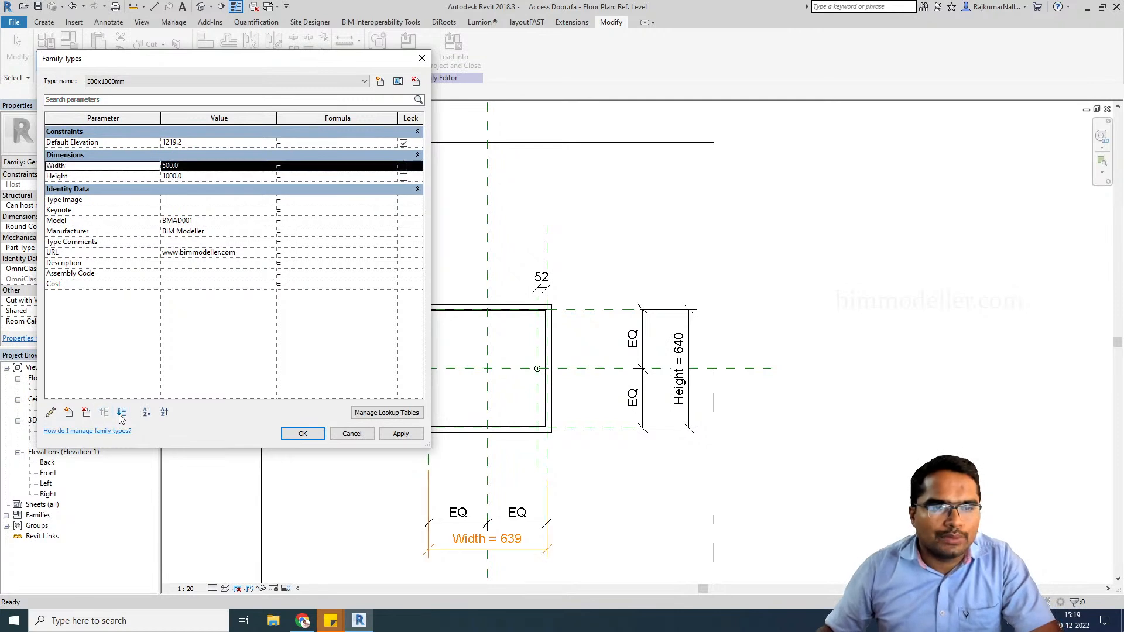
{"action": "left_click", "coordinate": [408, 439]}
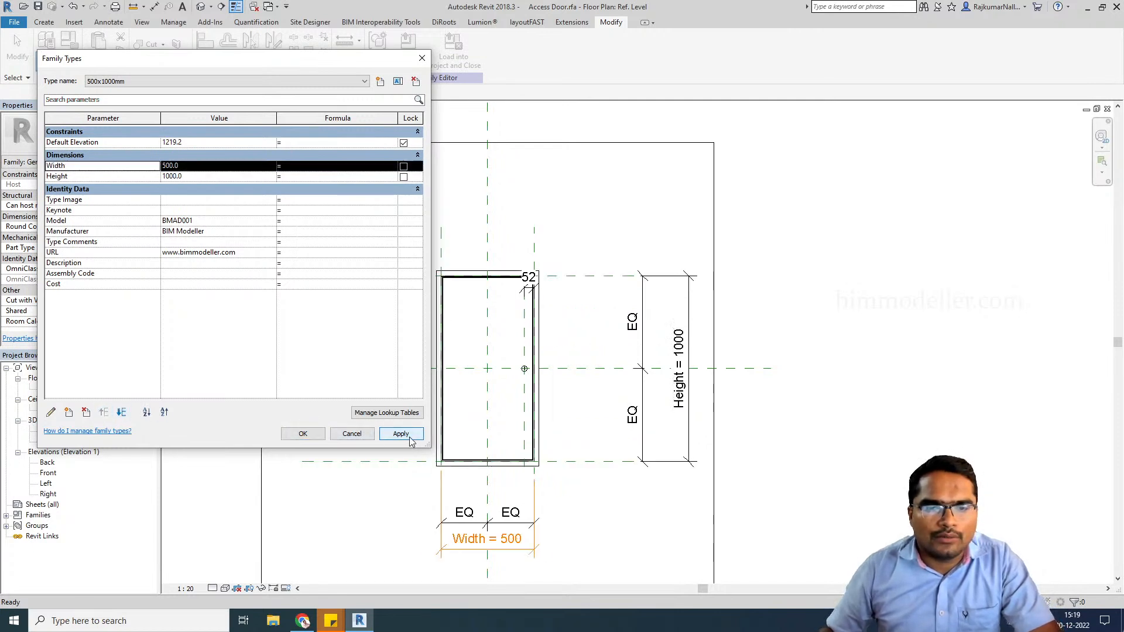
- Select all the door solids in the 3D view and associate their material with a new type parameter named Panel Material
{"action": "left_click", "coordinate": [303, 439]}
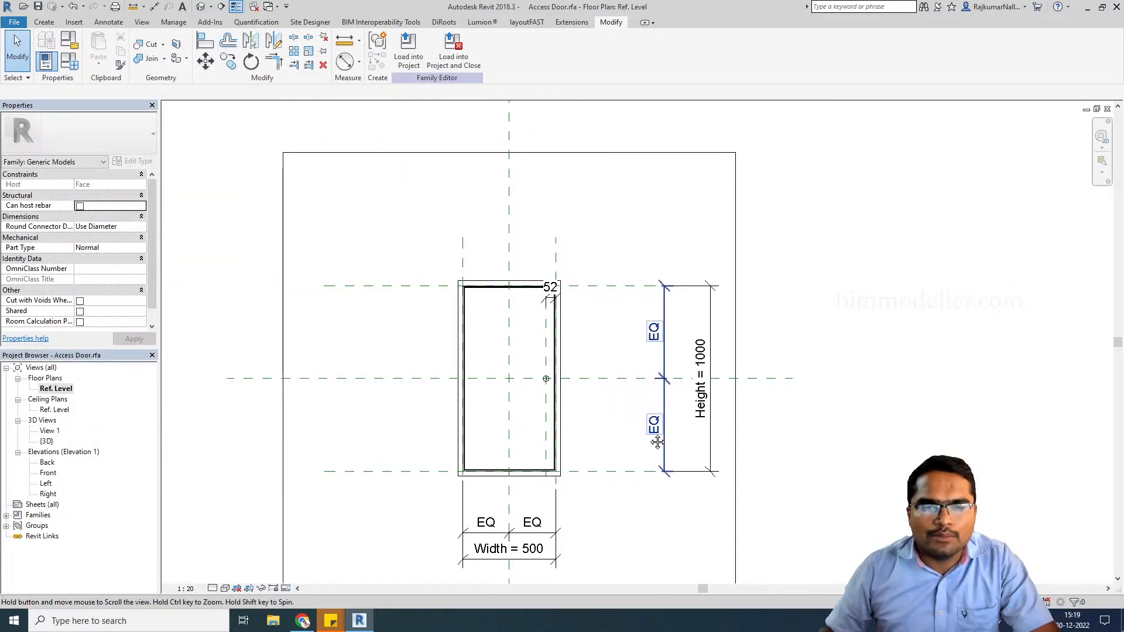
{"action": "left_click", "coordinate": [559, 391]}
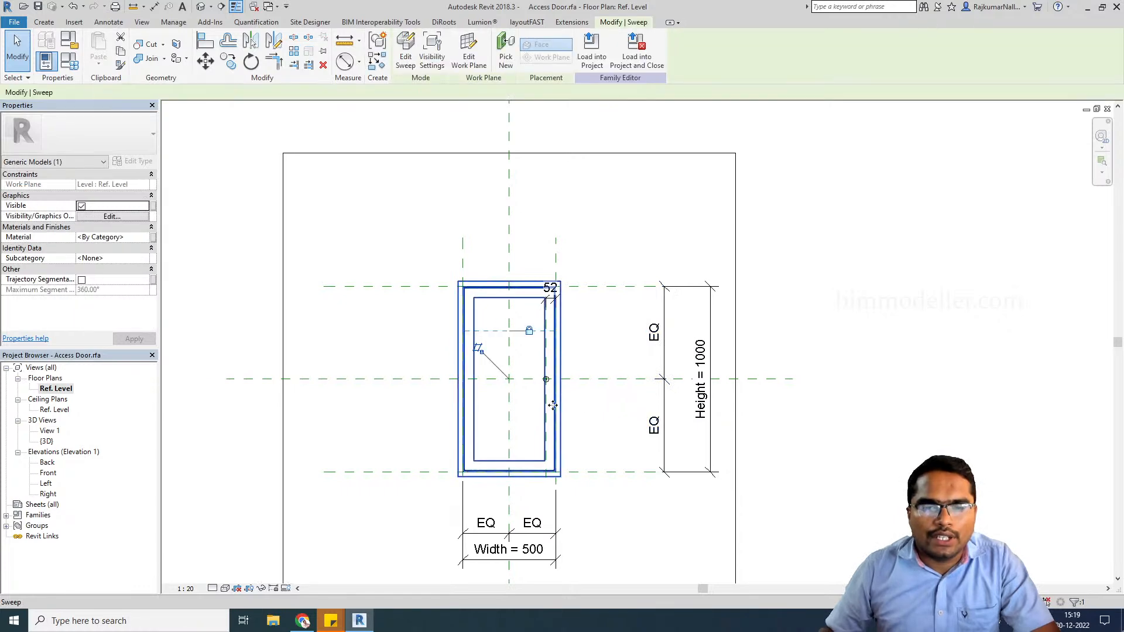
{"action": "left_click", "coordinate": [201, 6]}
{"action": "scroll", "coordinate": [575, 395], "scroll_direction": "down", "scroll_amount": 5}
{"action": "left_click_drag", "start_coordinate": [690, 525], "coordinate": [427, 310]}
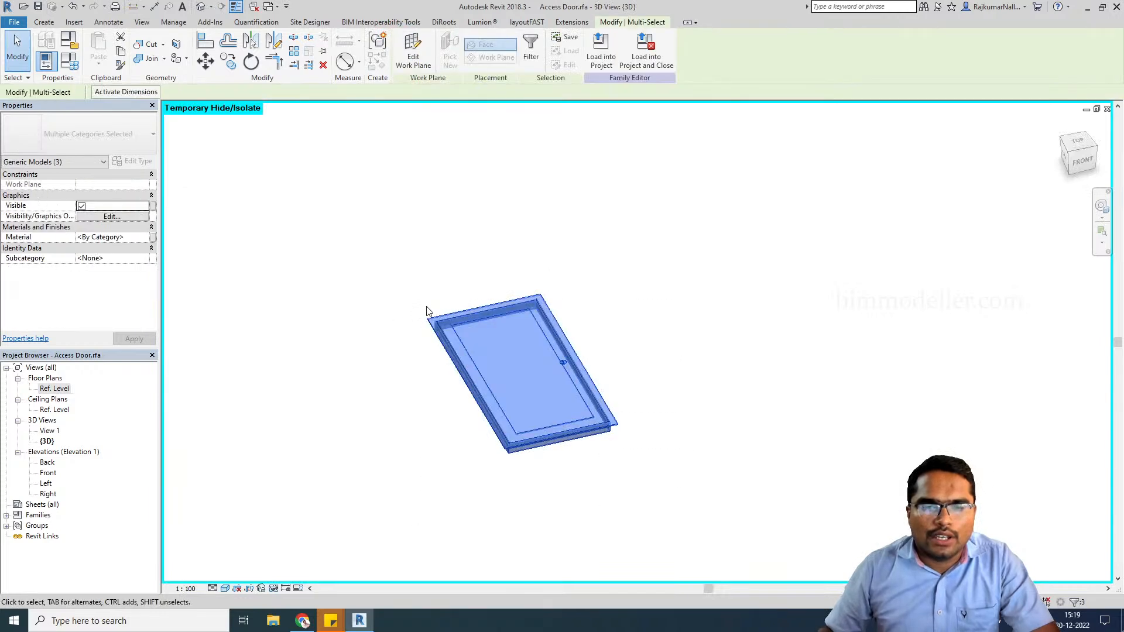
{"action": "left_click", "coordinate": [154, 237]}
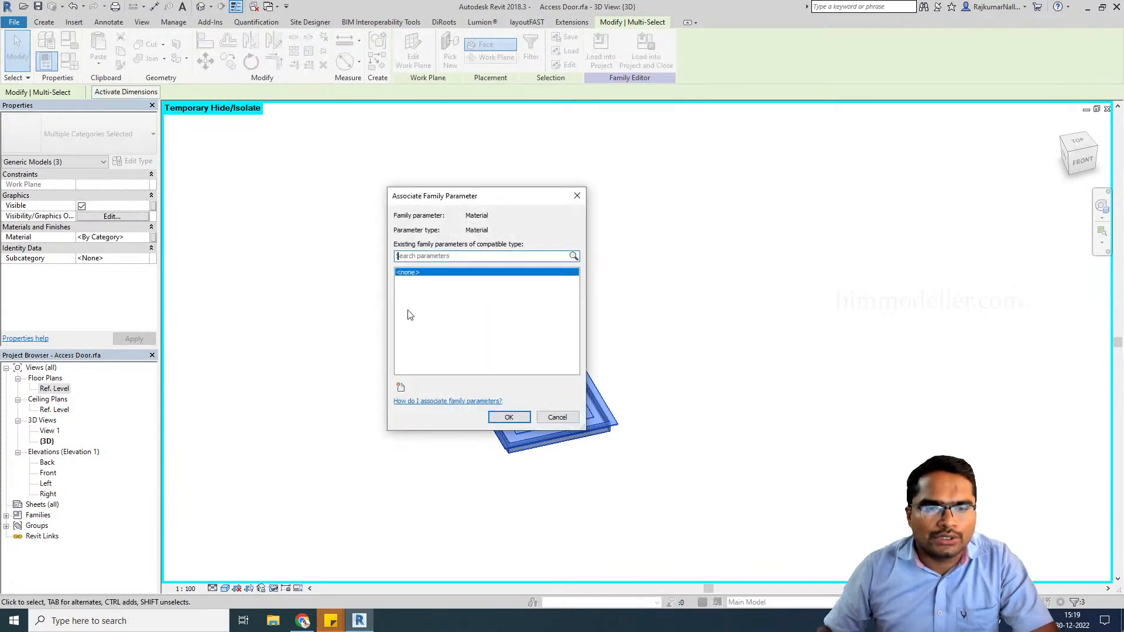
{"action": "left_click", "coordinate": [401, 388]}
{"action": "type", "text": "Panel Material"}
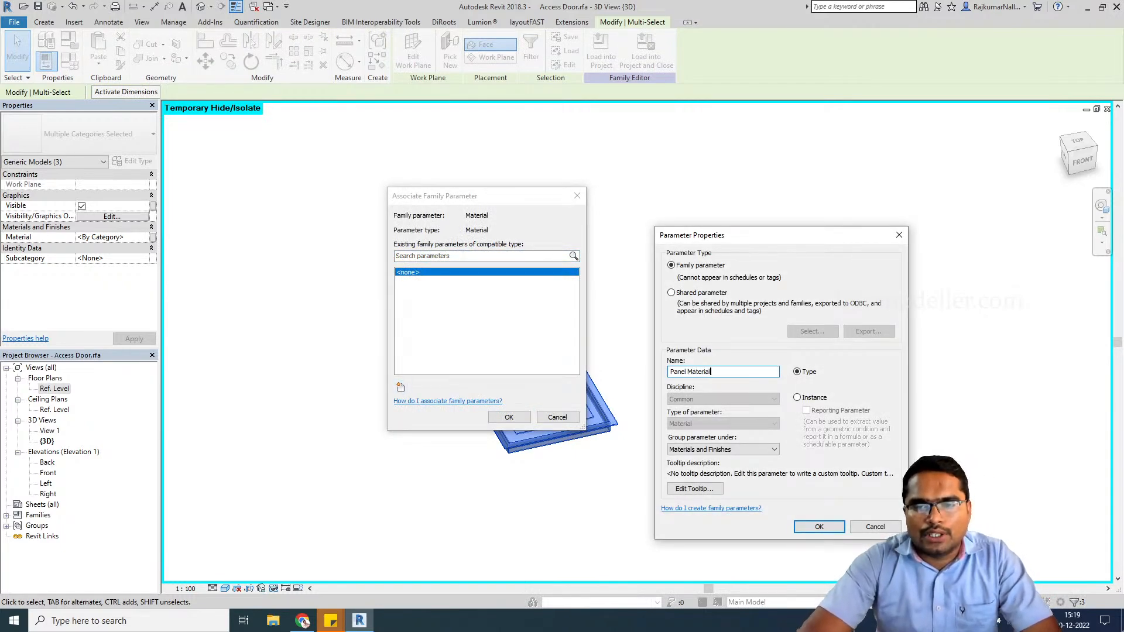
{"action": "key", "text": "Return"}
{"action": "key", "text": "Return"}
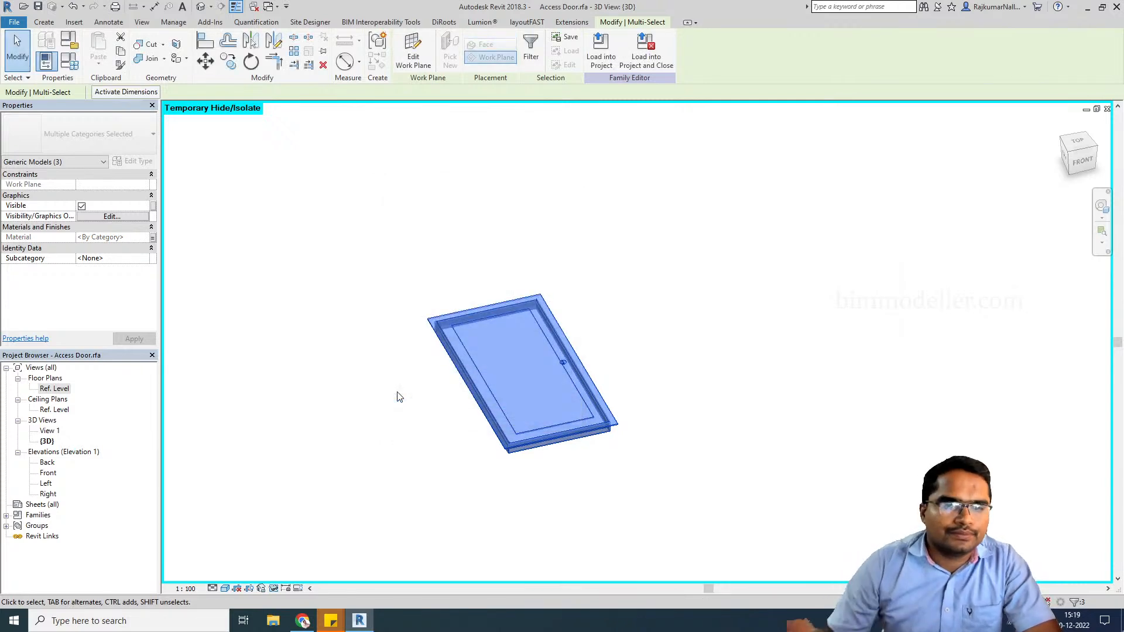
{"action": "key", "text": "Escape"}
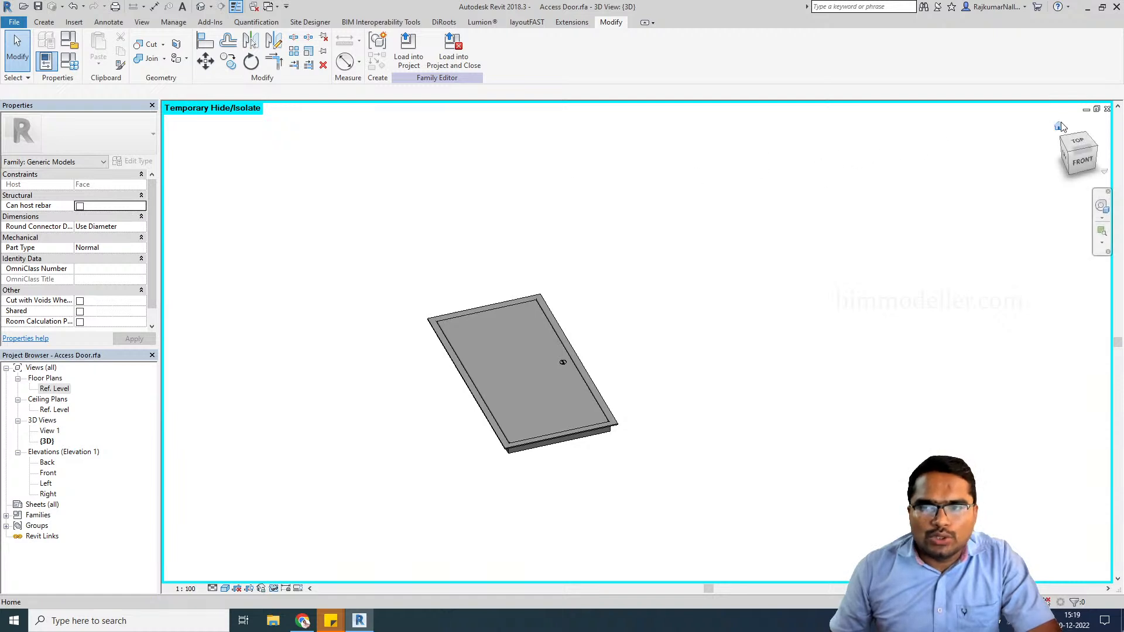
- Close the 3D view and export the family types to the Desktop as the text file Access Door.txt
{"action": "left_click", "coordinate": [1107, 109]}
{"action": "scroll", "coordinate": [438, 354], "scroll_direction": "up", "scroll_amount": 2}
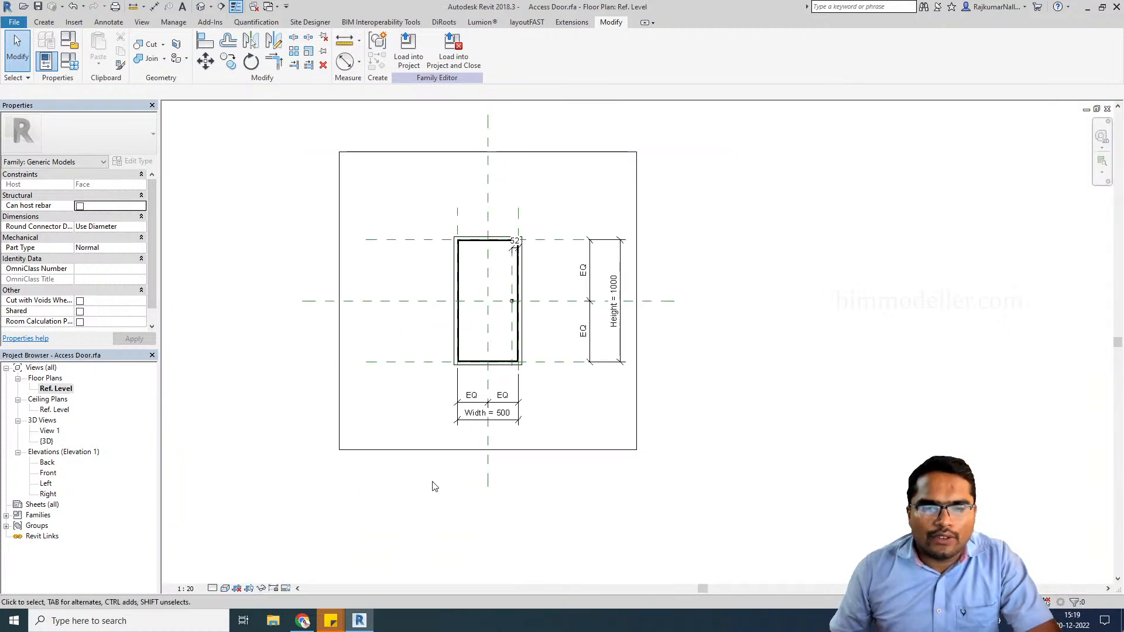
{"action": "middle_click_drag", "start_coordinate": [329, 401], "coordinate": [397, 490]}
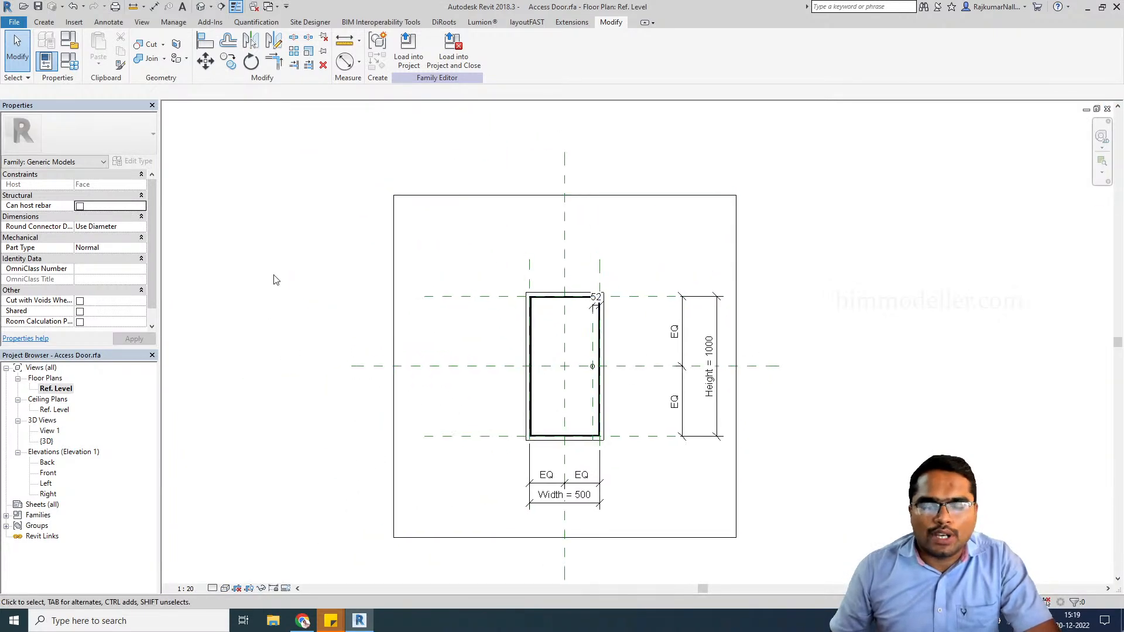
{"action": "scroll", "coordinate": [276, 278], "scroll_direction": "down", "scroll_amount": 2}
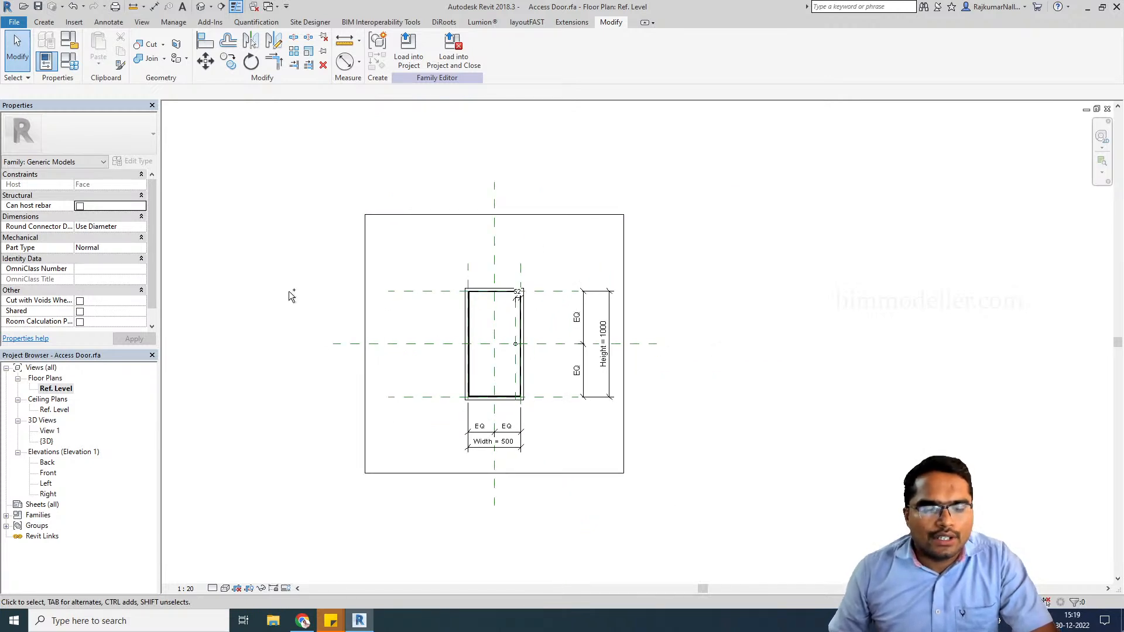
{"action": "left_click", "coordinate": [14, 22]}
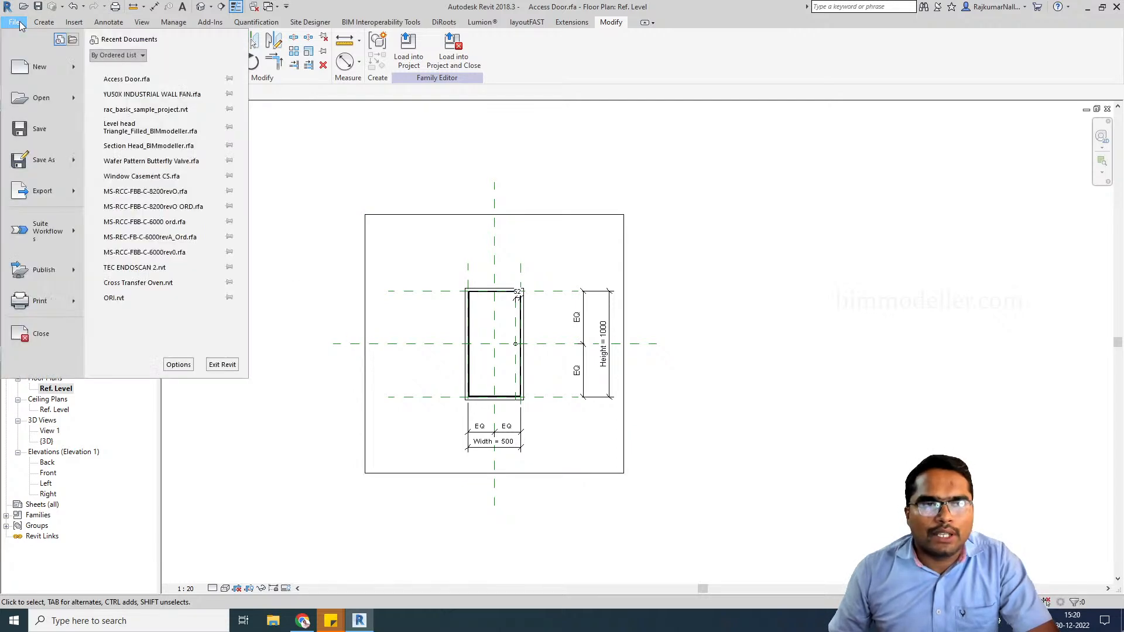
{"action": "mouse_move", "coordinate": [63, 196]}
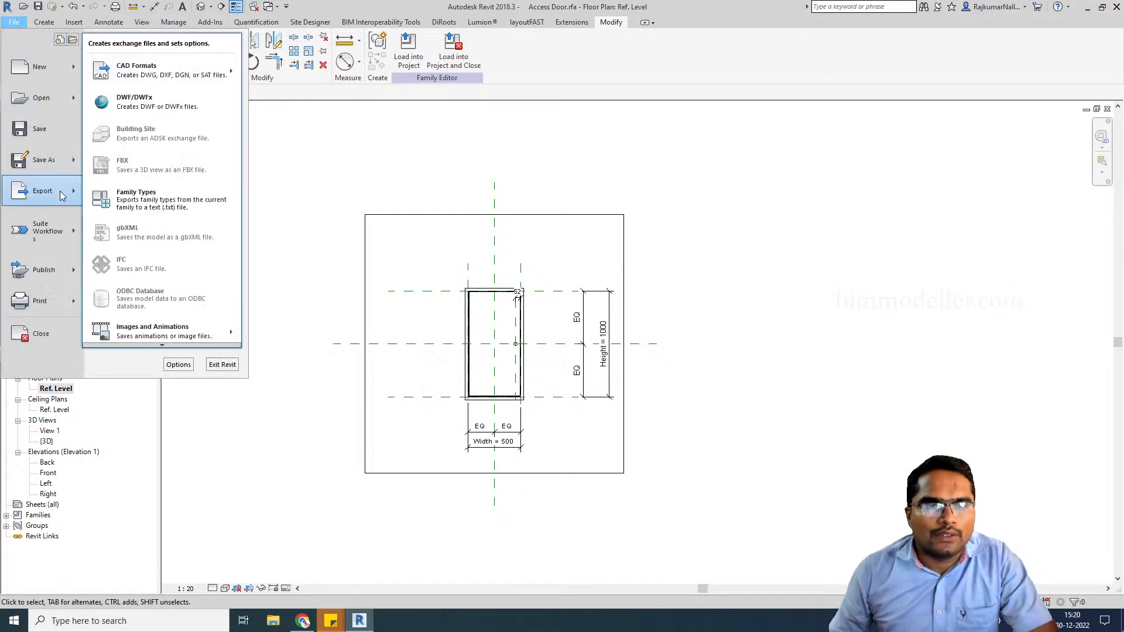
{"action": "left_click", "coordinate": [122, 200]}
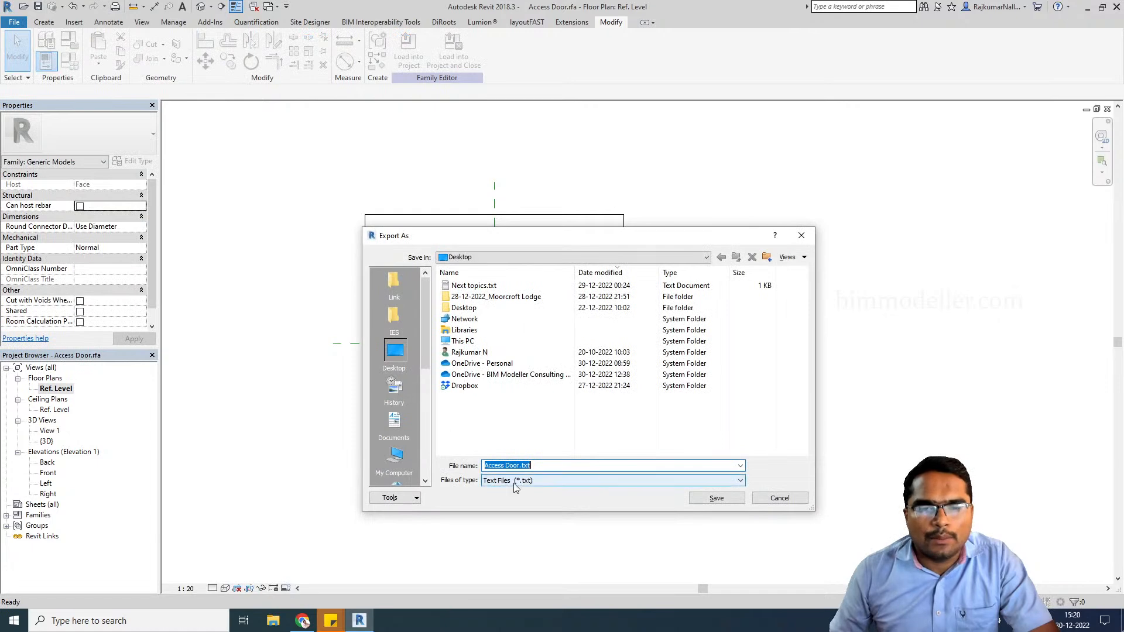
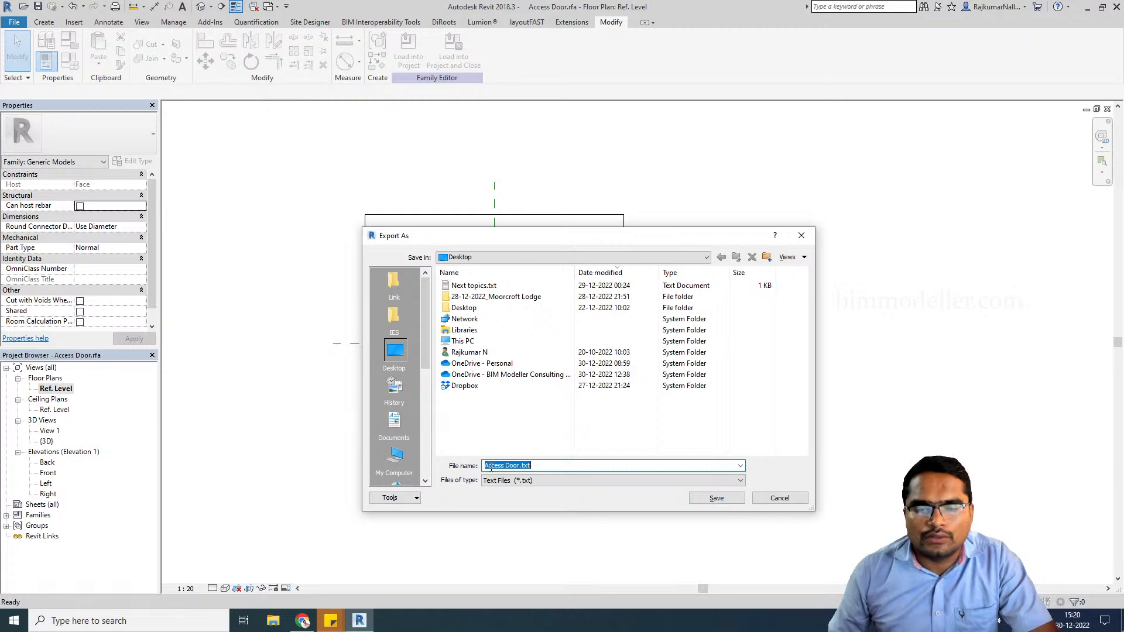
{"action": "left_click", "coordinate": [717, 498]}
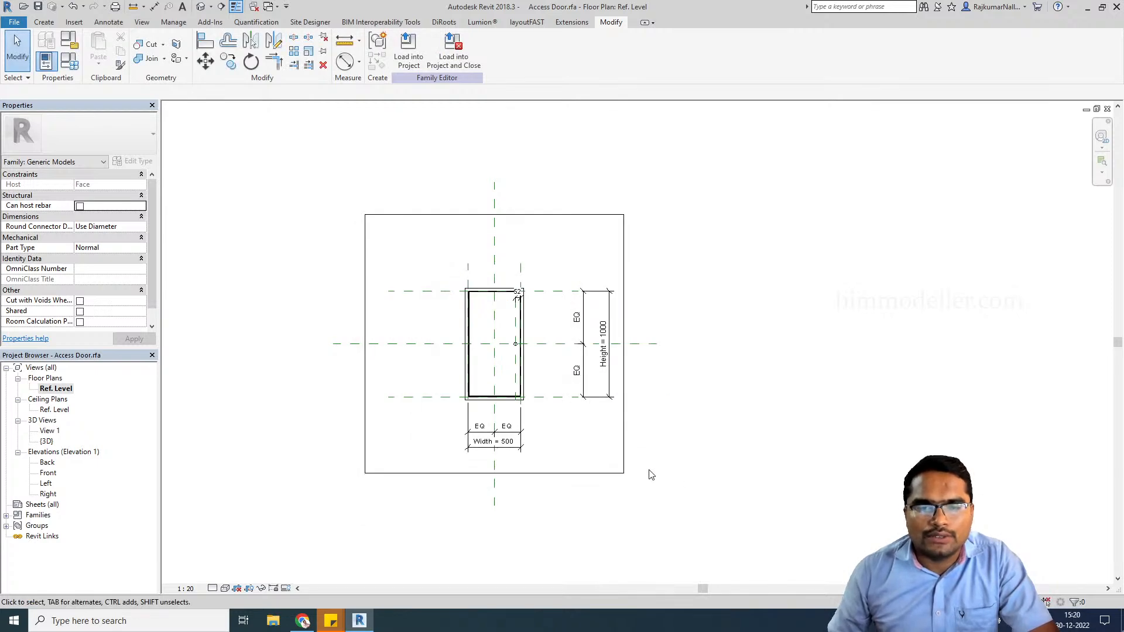
- Launch Excel and make a duplicate of the exported Access Door.txt file on the desktop
{"action": "key", "text": "super"}
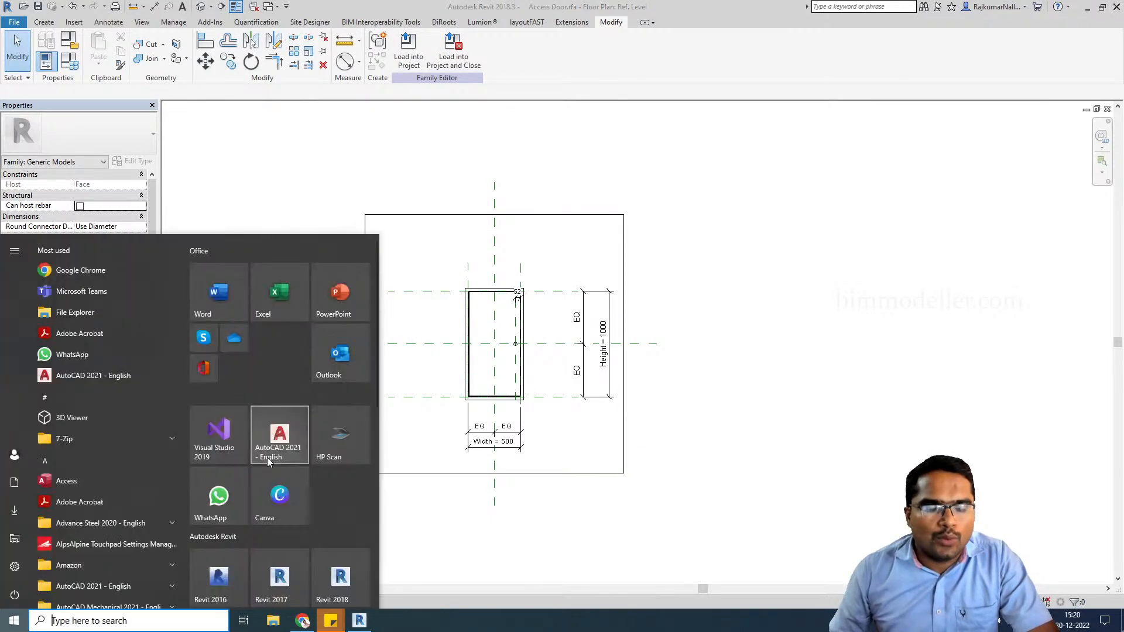
{"action": "left_click", "coordinate": [277, 304]}
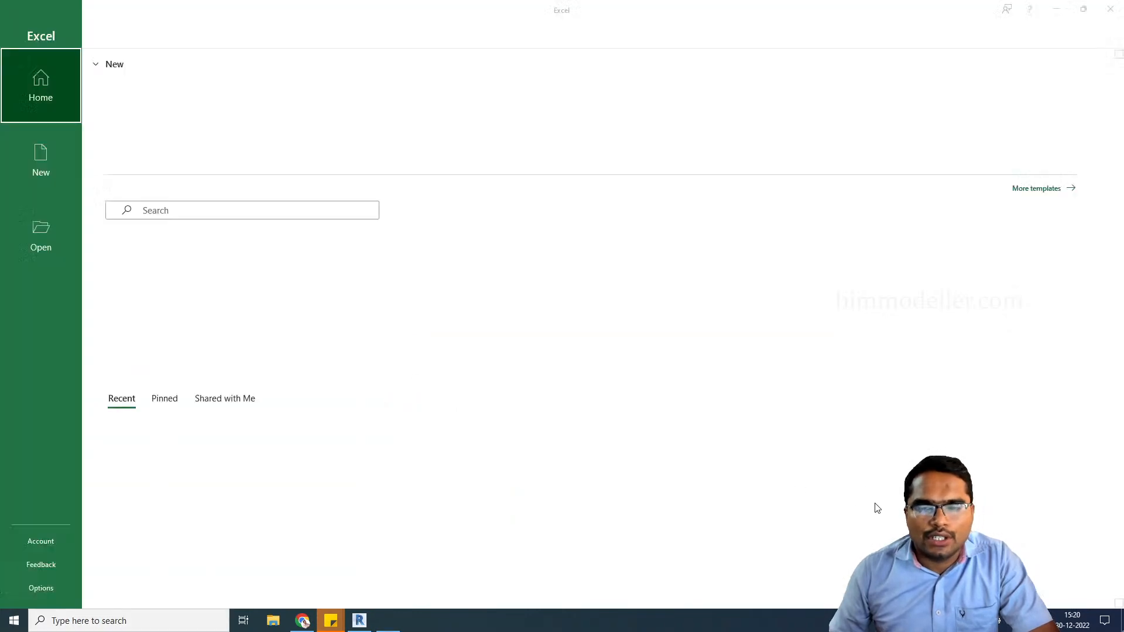
{"action": "left_click", "coordinate": [1120, 621]}
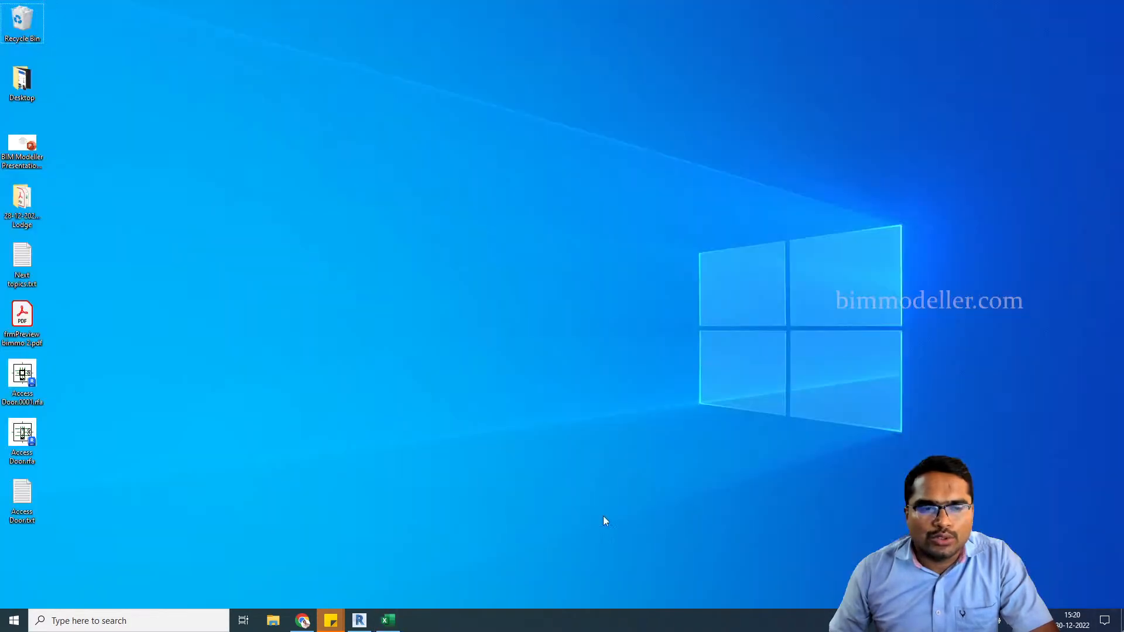
{"action": "left_click", "coordinate": [22, 499]}
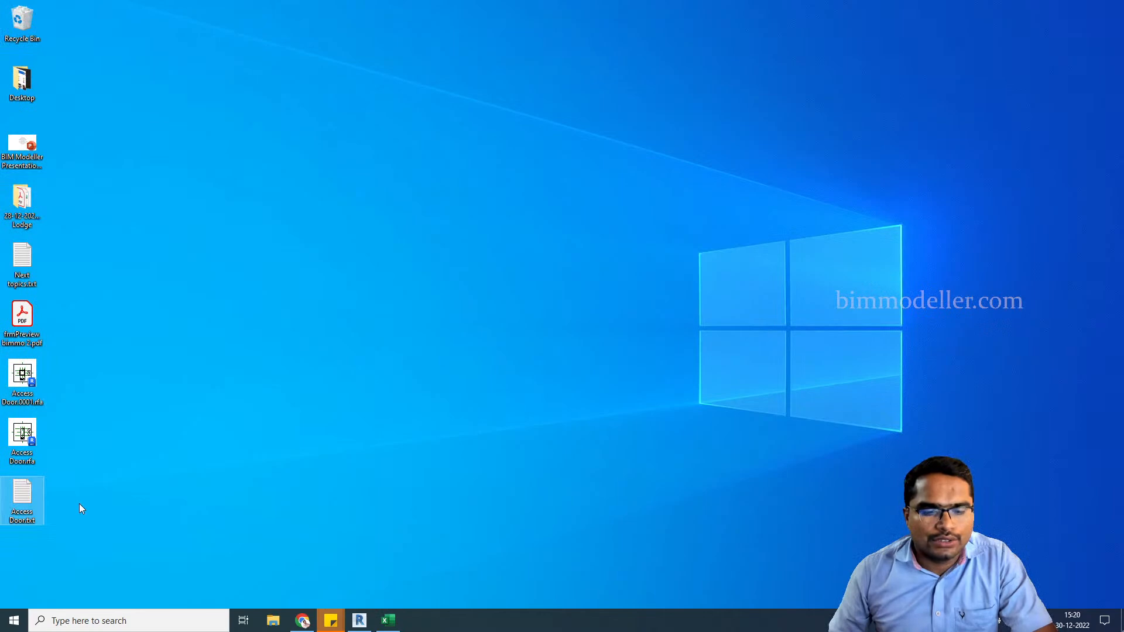
{"action": "key", "text": "ctrl+c"}
{"action": "key", "text": "ctrl+v"}
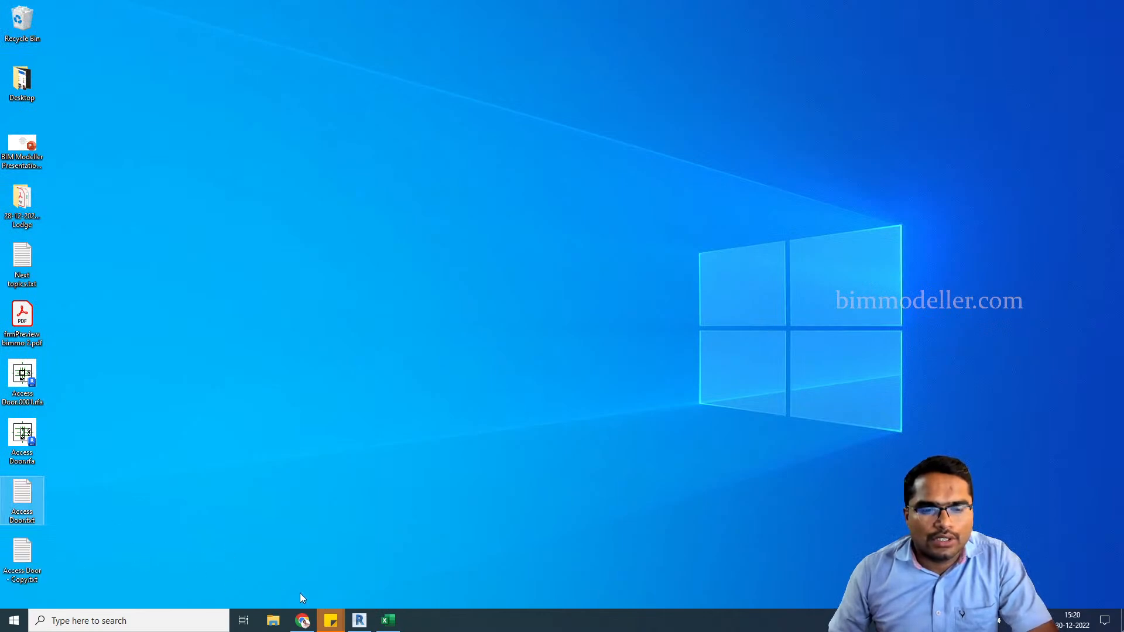
- Switch to Excel and open Access Door.txt from the Desktop, with all file types listed
{"action": "left_click", "coordinate": [388, 621]}
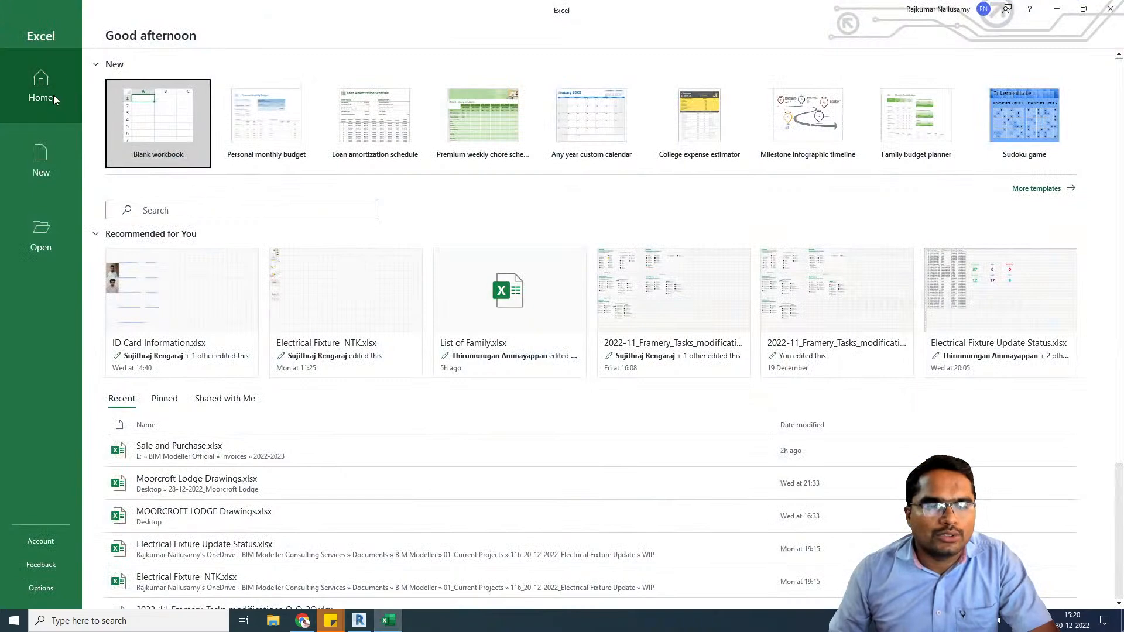
{"action": "key", "text": "ctrl+o"}
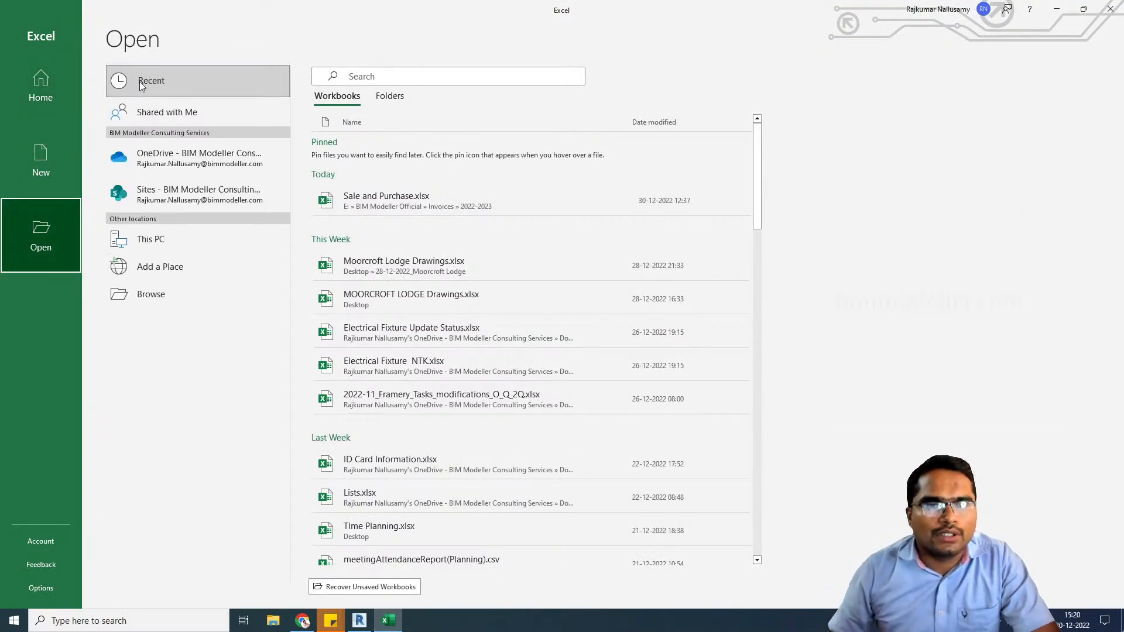
{"action": "left_click", "coordinate": [164, 283]}
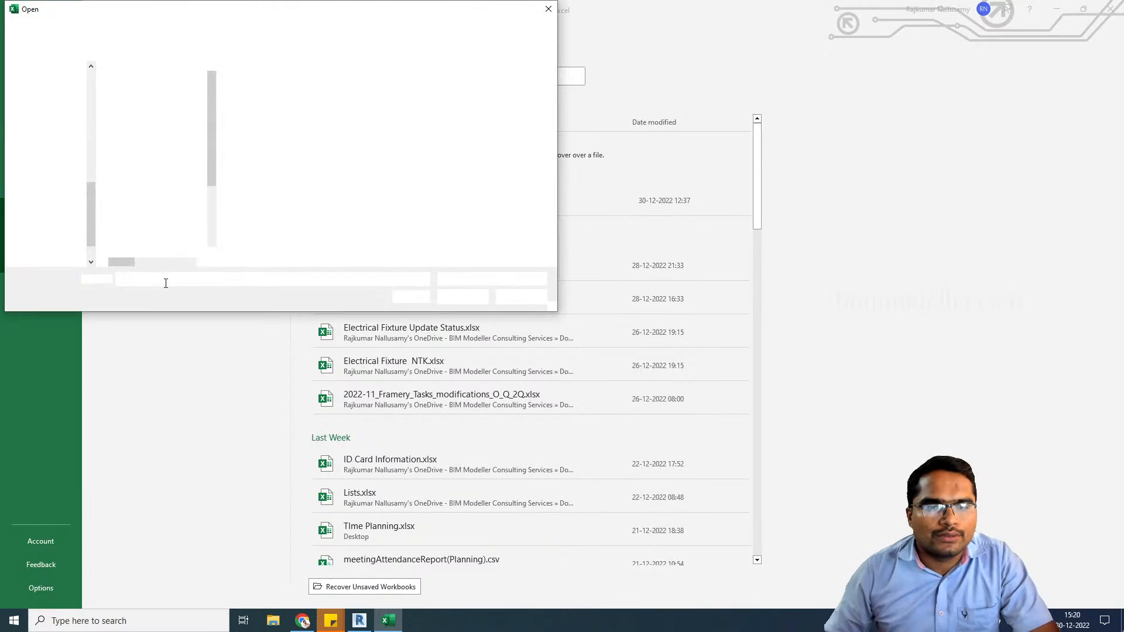
{"action": "left_click", "coordinate": [48, 114]}
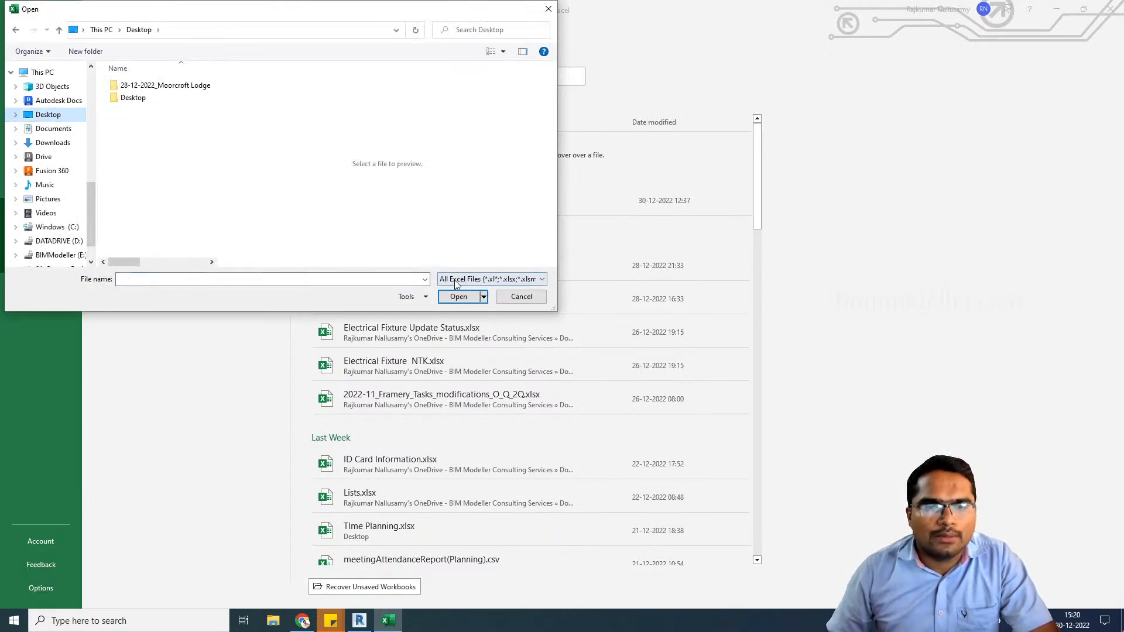
{"action": "left_click", "coordinate": [454, 280]}
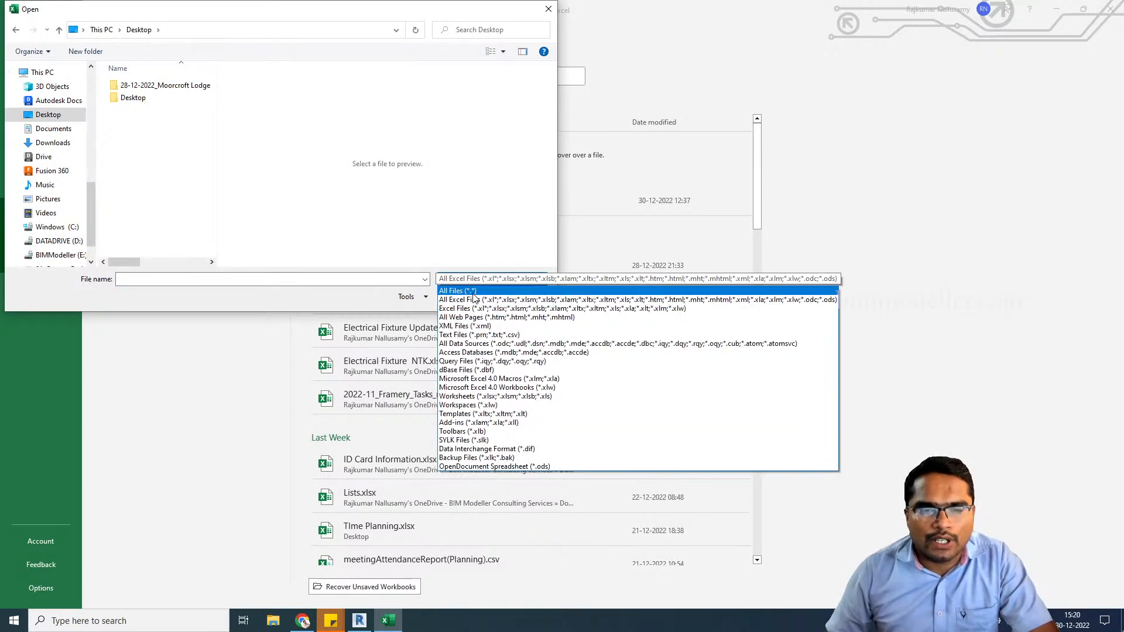
{"action": "left_click", "coordinate": [475, 293]}
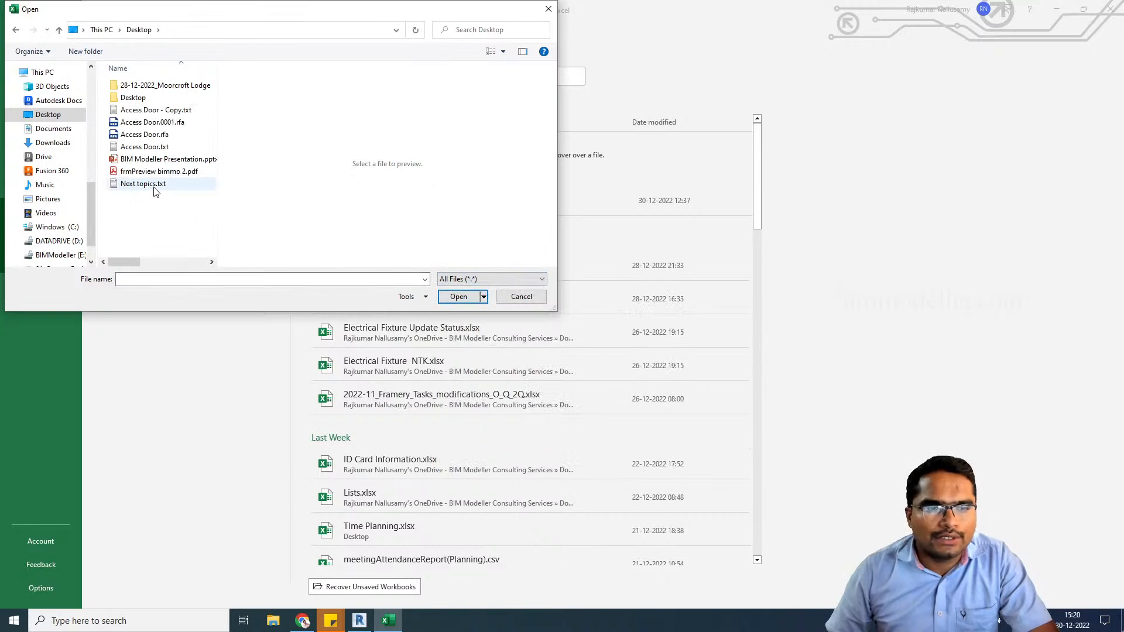
{"action": "left_click", "coordinate": [141, 147]}
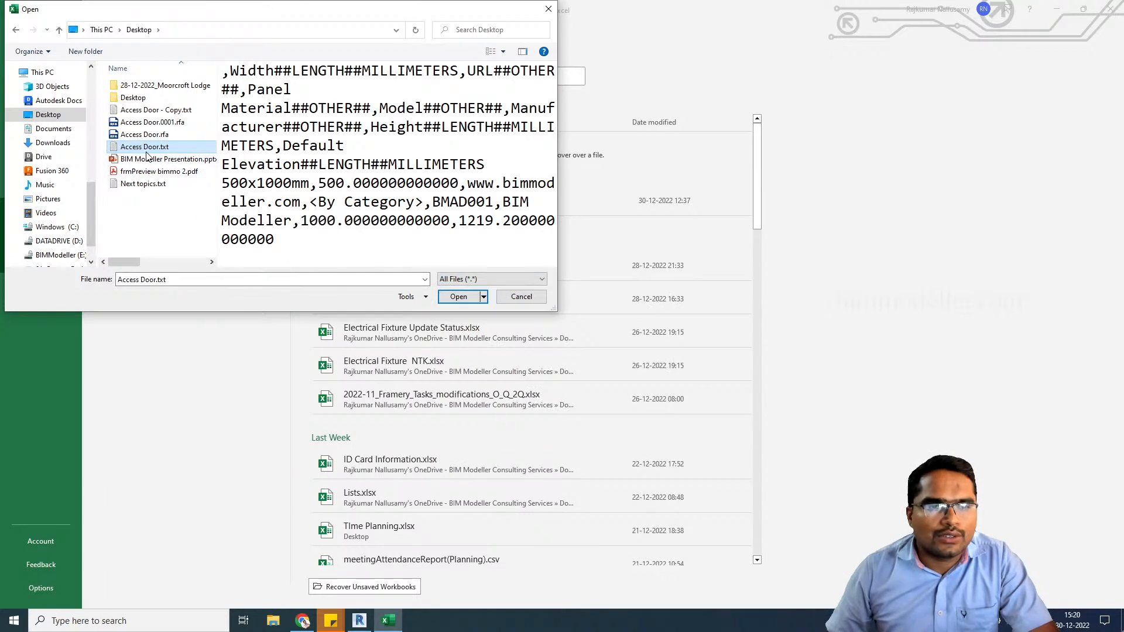
{"action": "left_click", "coordinate": [138, 110]}
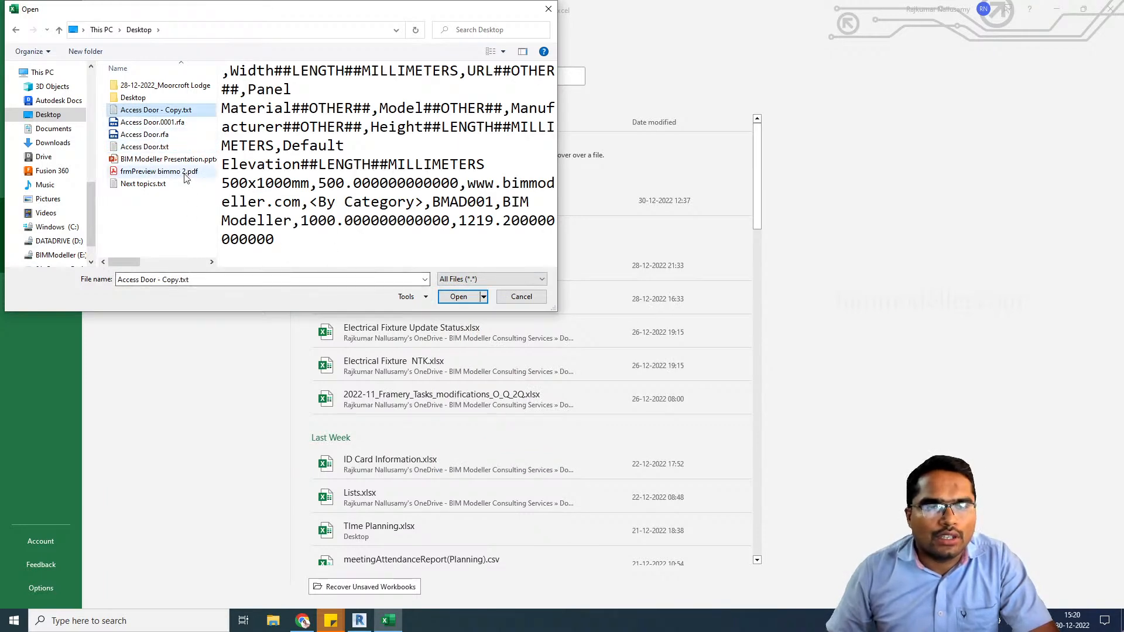
{"action": "left_click", "coordinate": [167, 151]}
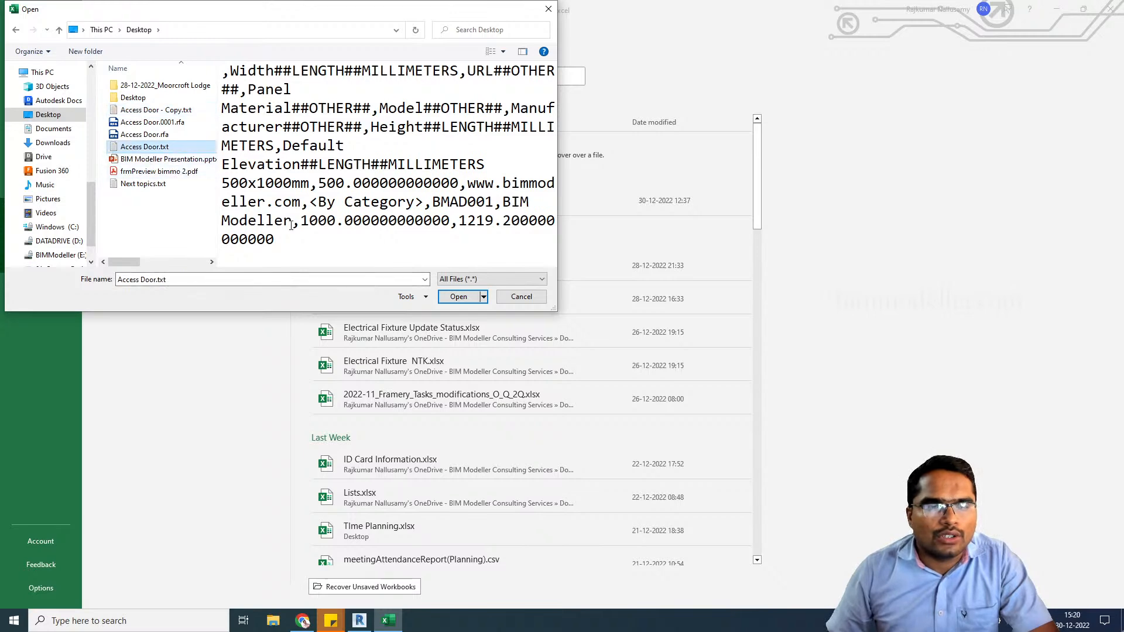
{"action": "left_click", "coordinate": [459, 297]}
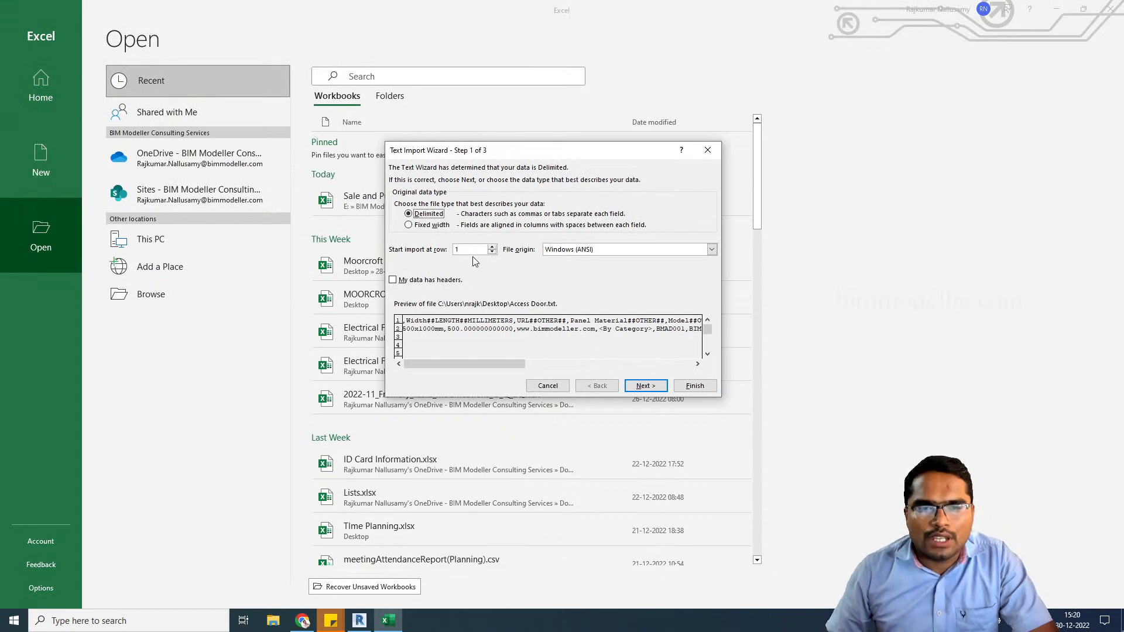
- Import the text as delimited data using only the comma as delimiter, with Tab turned off
{"action": "left_click", "coordinate": [648, 385]}
{"action": "left_click", "coordinate": [407, 202]}
{"action": "left_click", "coordinate": [411, 223]}
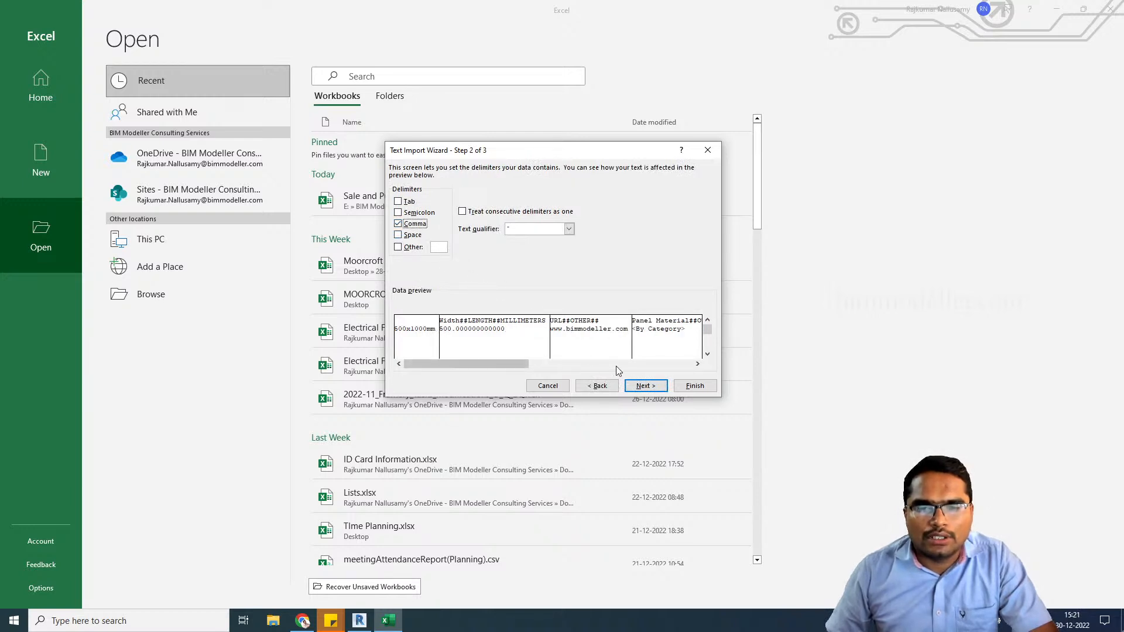
{"action": "left_click", "coordinate": [646, 386]}
{"action": "left_click", "coordinate": [694, 386]}
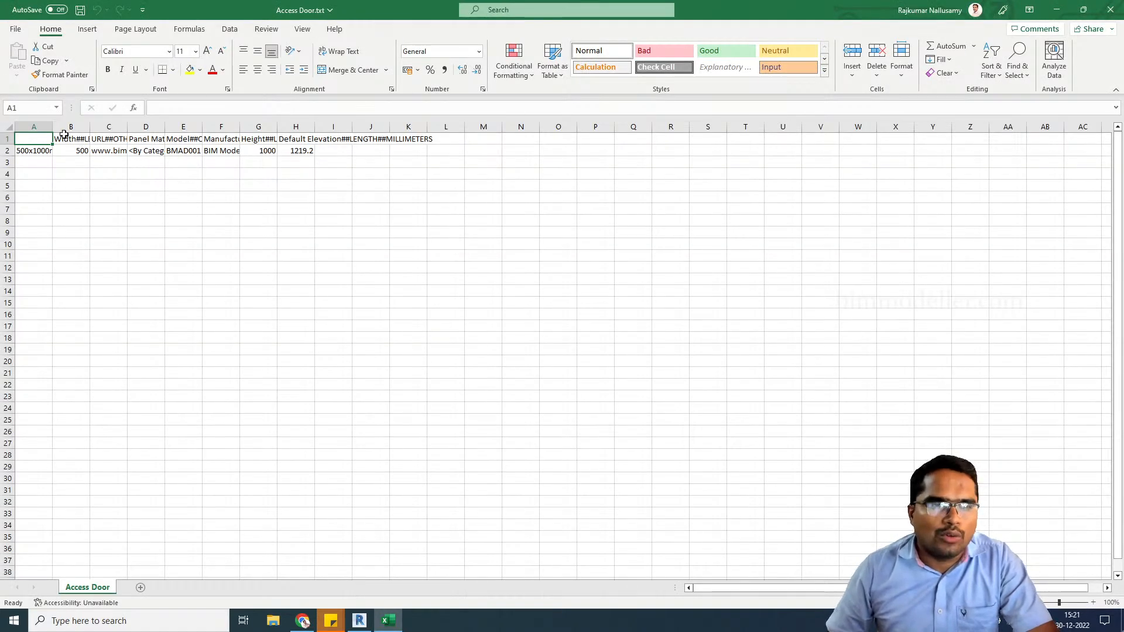
- Fit the widths of columns A to L to their contents and select the empty cell below 500x1000mm
{"action": "left_click_drag", "start_coordinate": [45, 126], "coordinate": [445, 125]}
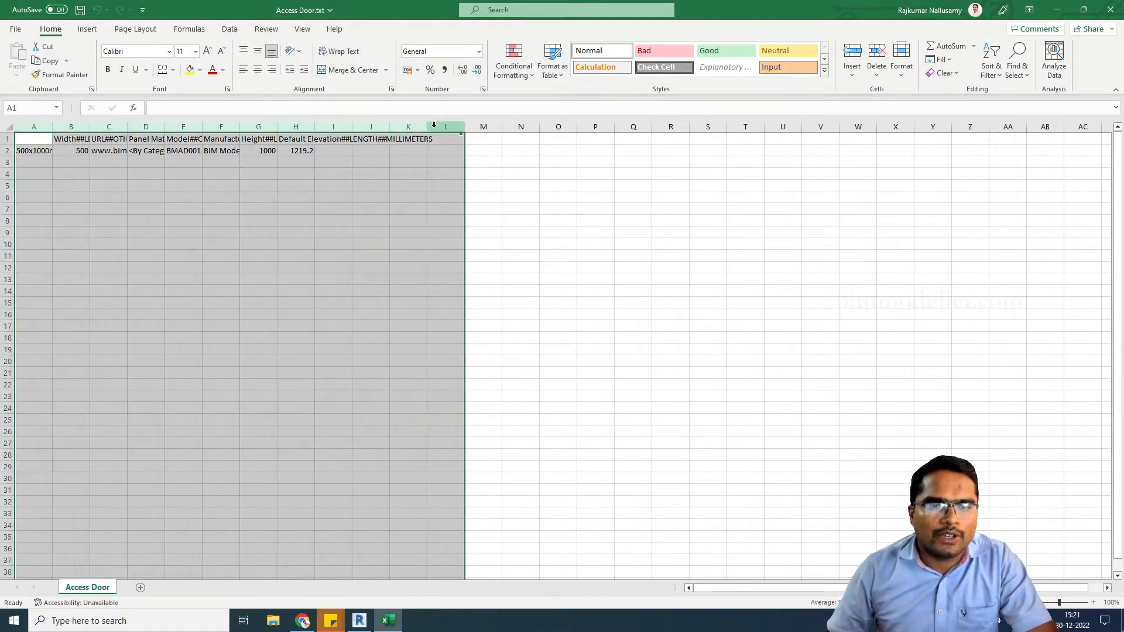
{"action": "double_click", "coordinate": [392, 124]}
{"action": "left_click", "coordinate": [448, 240]}
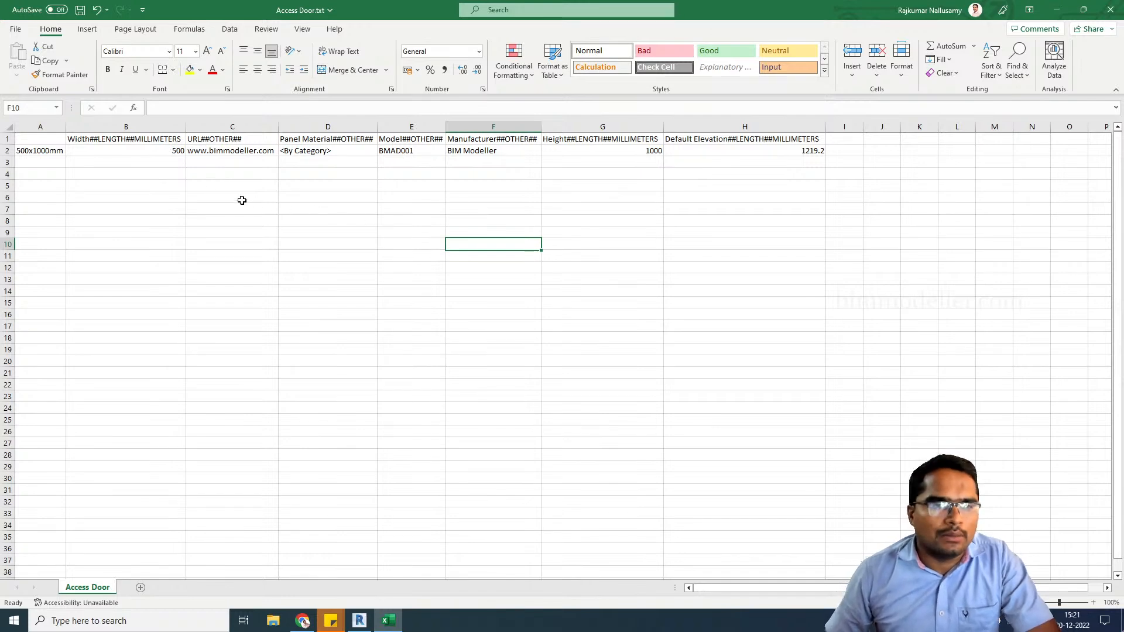
{"action": "left_click", "coordinate": [33, 164]}
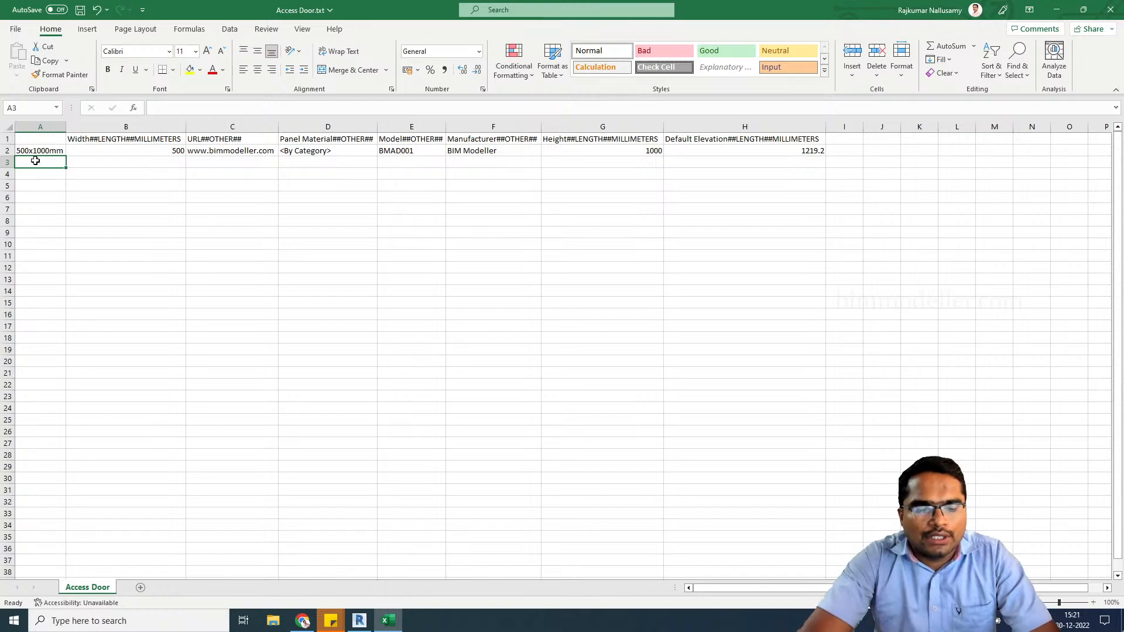
- Enter the type names 500x2000mm and 600x1000mm in the two cells below 500x1000mm
{"action": "type", "text": "500"}
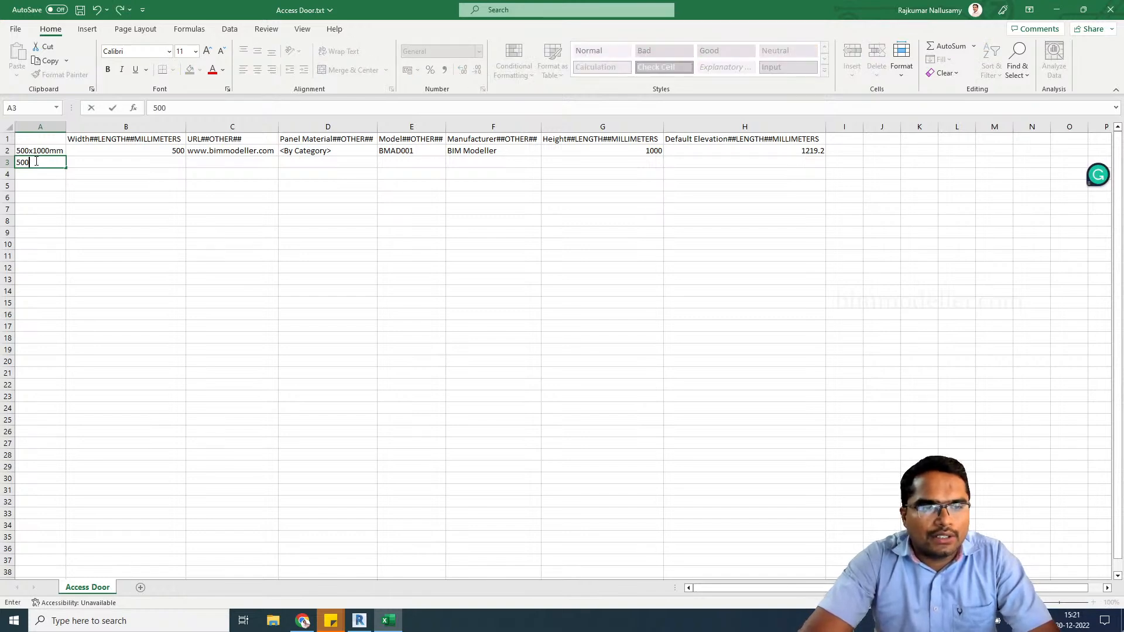
{"action": "type", "text": "x20"}
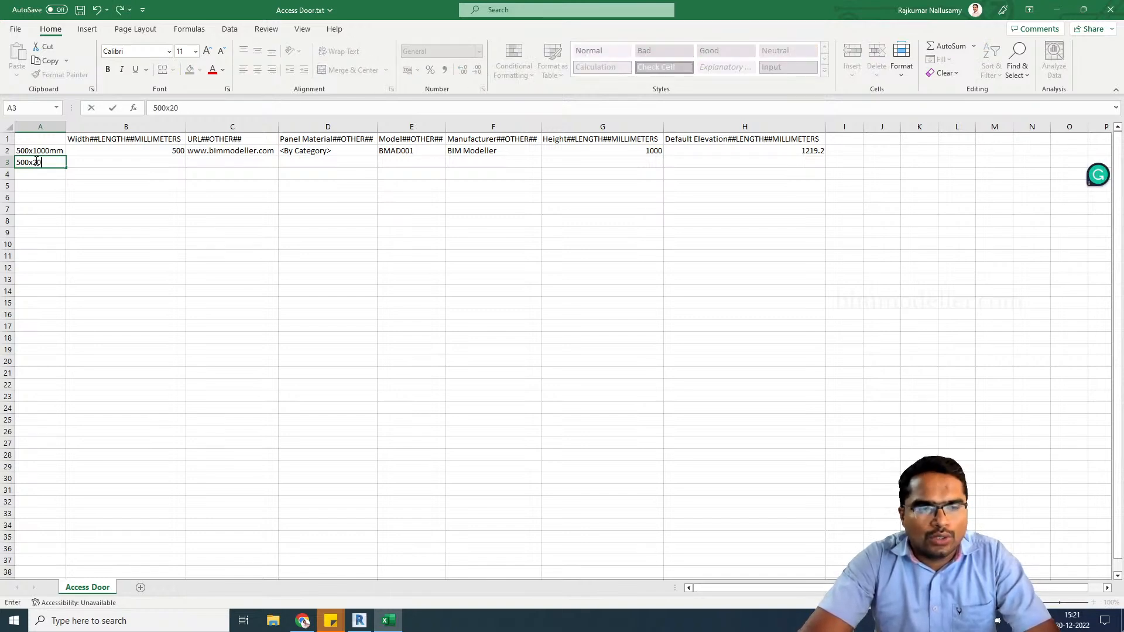
{"action": "type", "text": "00mm"}
{"action": "key", "text": "Return"}
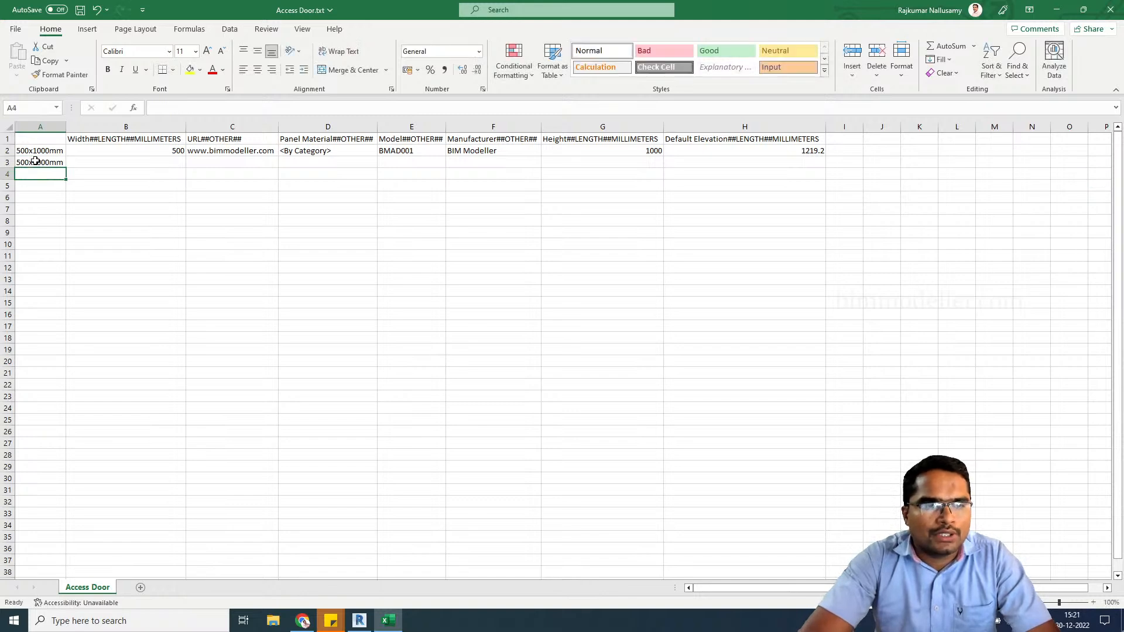
{"action": "type", "text": "600x1000mm"}
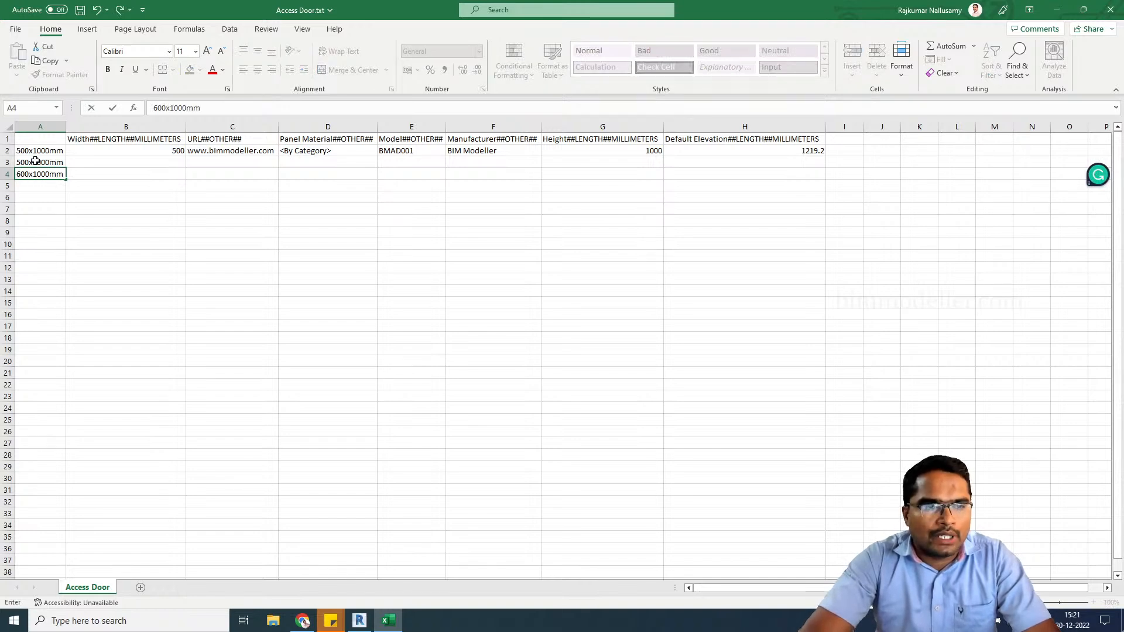
{"action": "key", "text": "Return"}
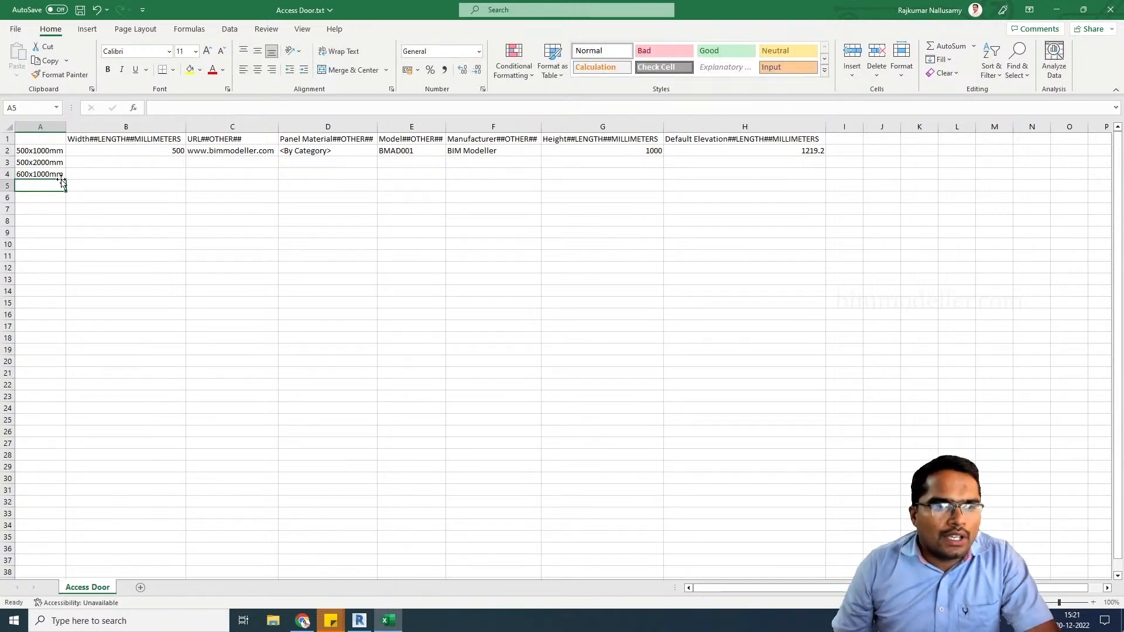
- Add the type name 600x2000mm in the cell below 600x1000mm
{"action": "left_click", "coordinate": [54, 174]}
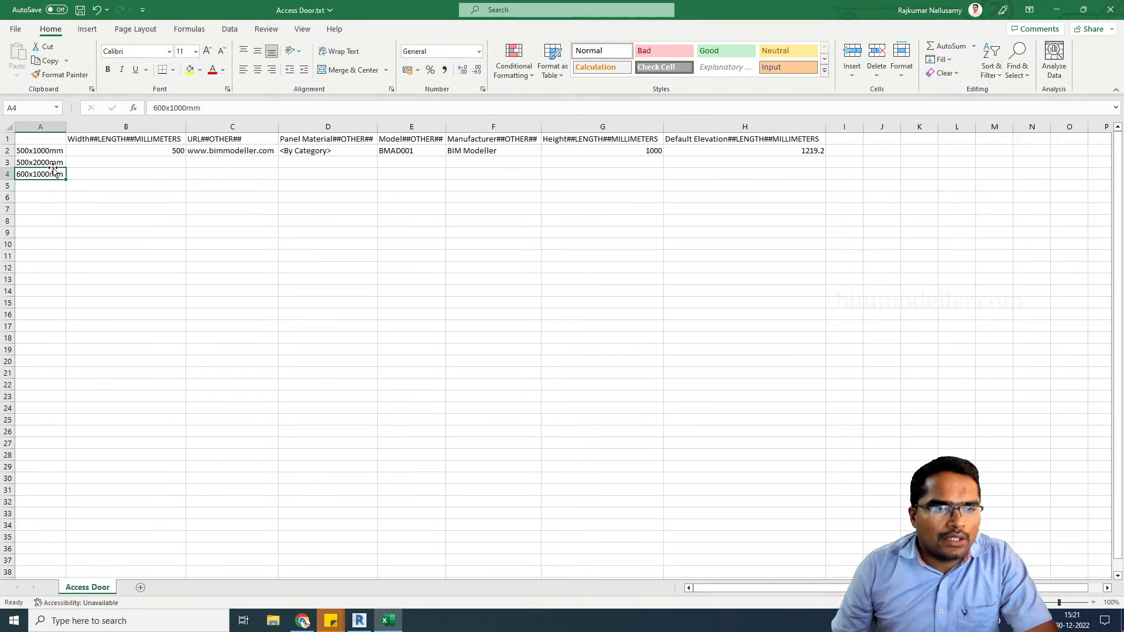
{"action": "left_click", "coordinate": [40, 185]}
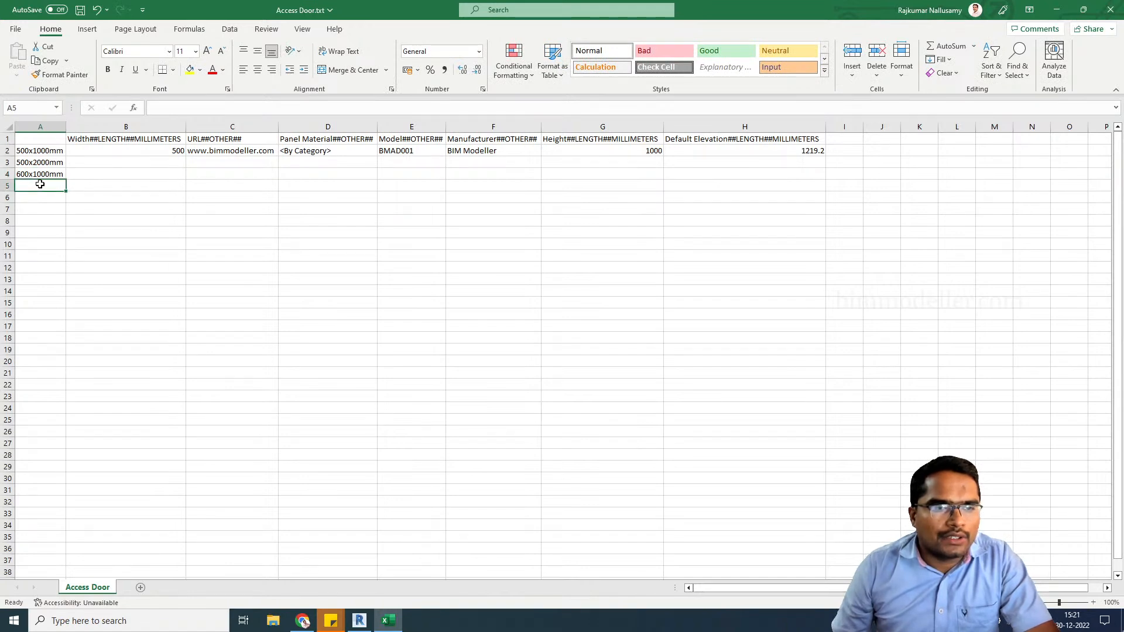
{"action": "type", "text": "600x1000mm"}
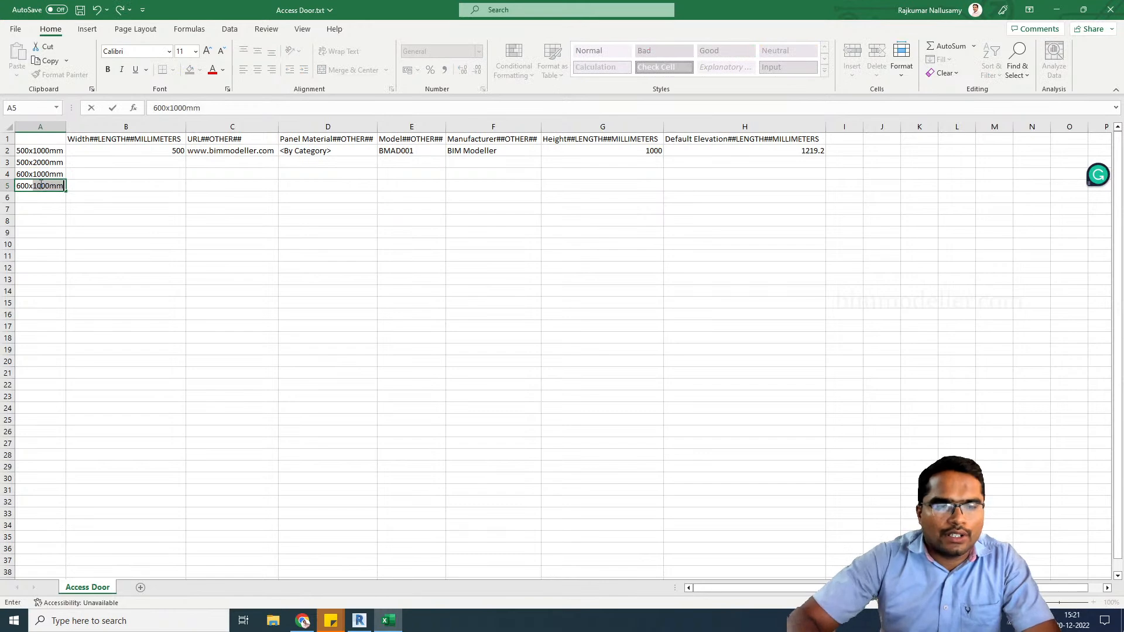
{"action": "key", "text": "BackSpace"}
{"action": "key", "text": "BackSpace"}
{"action": "key", "text": "BackSpace"}
{"action": "key", "text": "BackSpace"}
{"action": "key", "text": "BackSpace"}
{"action": "key", "text": "BackSpace"}
{"action": "type", "text": "200"}
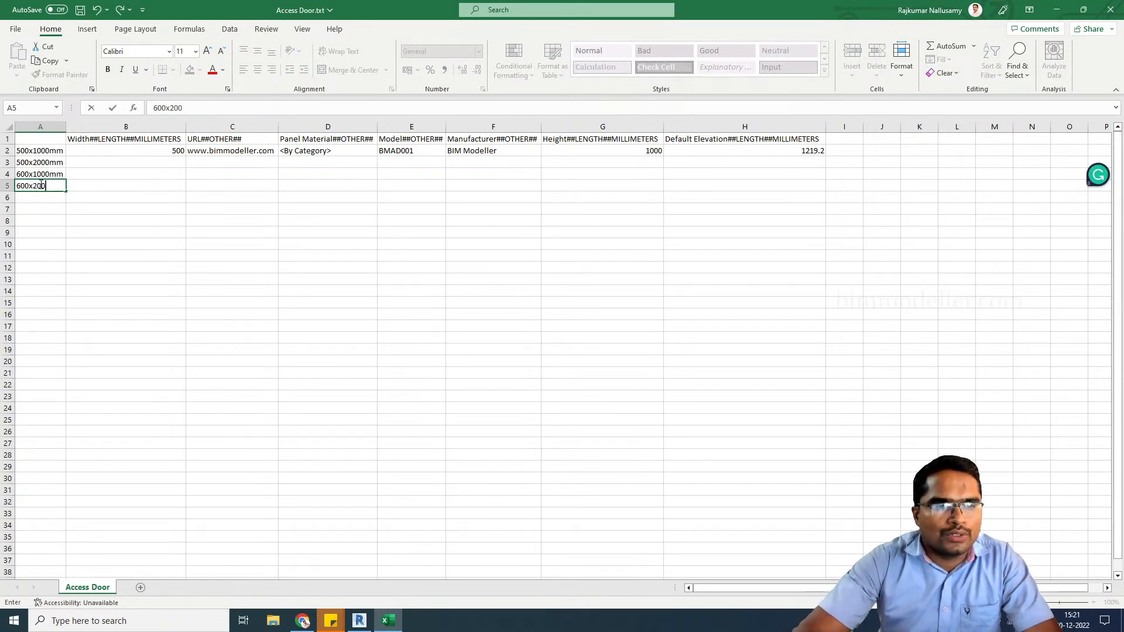
{"action": "type", "text": "0"}
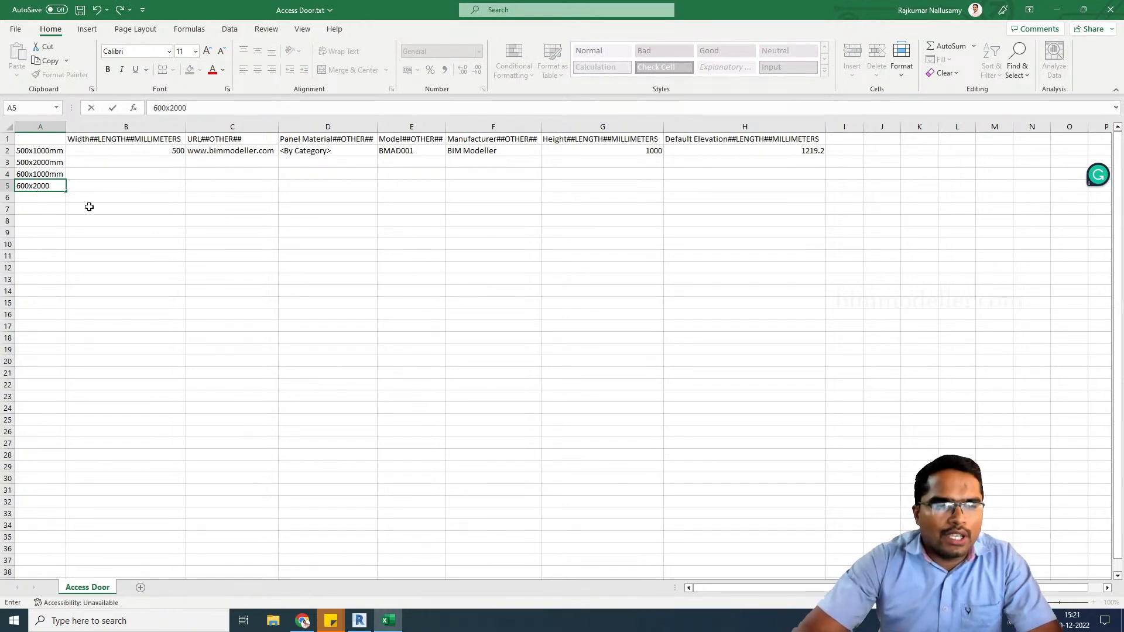
{"action": "type", "text": "mm"}
{"action": "key", "text": "Tab"}
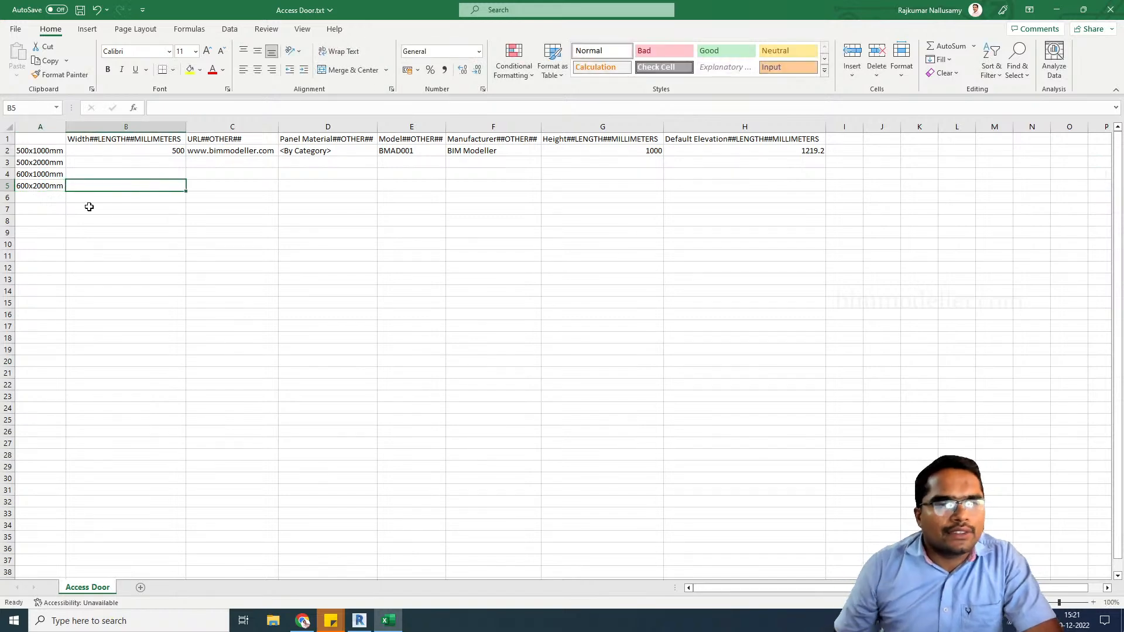
- Copy the Width value of the 500x1000mm type into the 500x2000mm row
{"action": "left_click", "coordinate": [152, 165]}
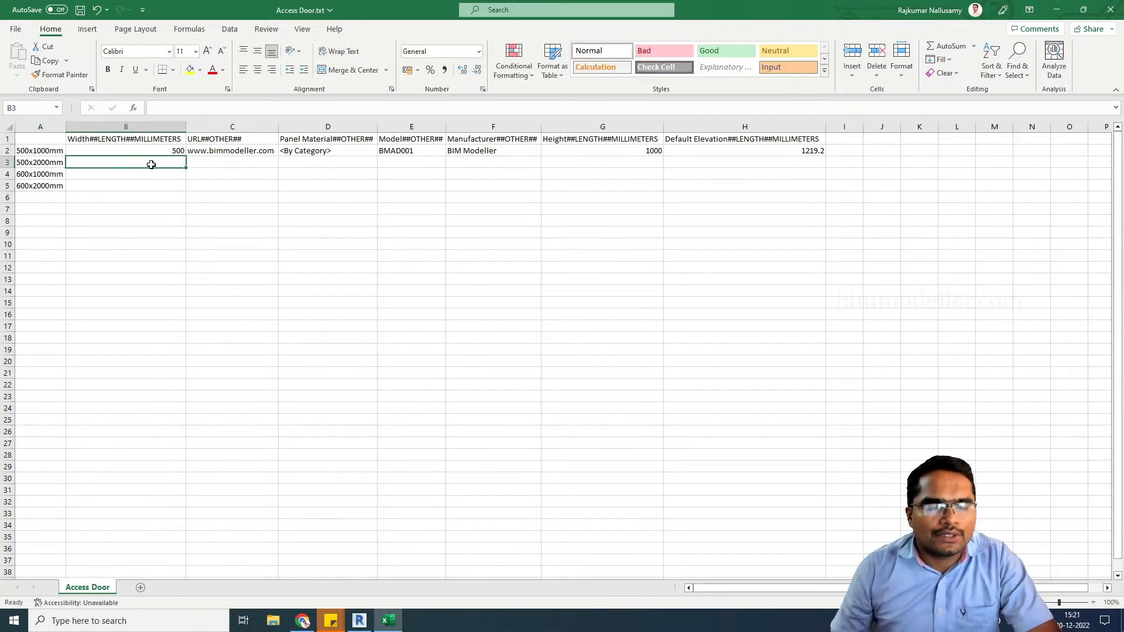
{"action": "left_click", "coordinate": [167, 154]}
{"action": "key", "text": "ctrl+c"}
{"action": "left_click", "coordinate": [168, 162]}
{"action": "key", "text": "ctrl+v"}
{"action": "left_click", "coordinate": [168, 173]}
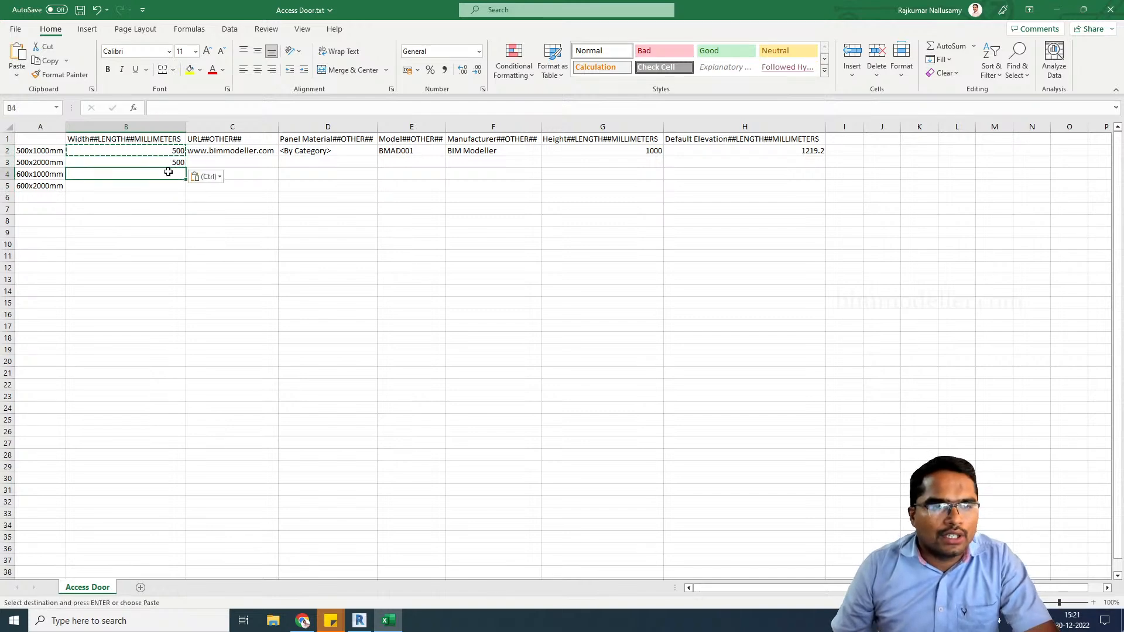
{"action": "type", "text": "1000"}
{"action": "key", "text": "Return"}
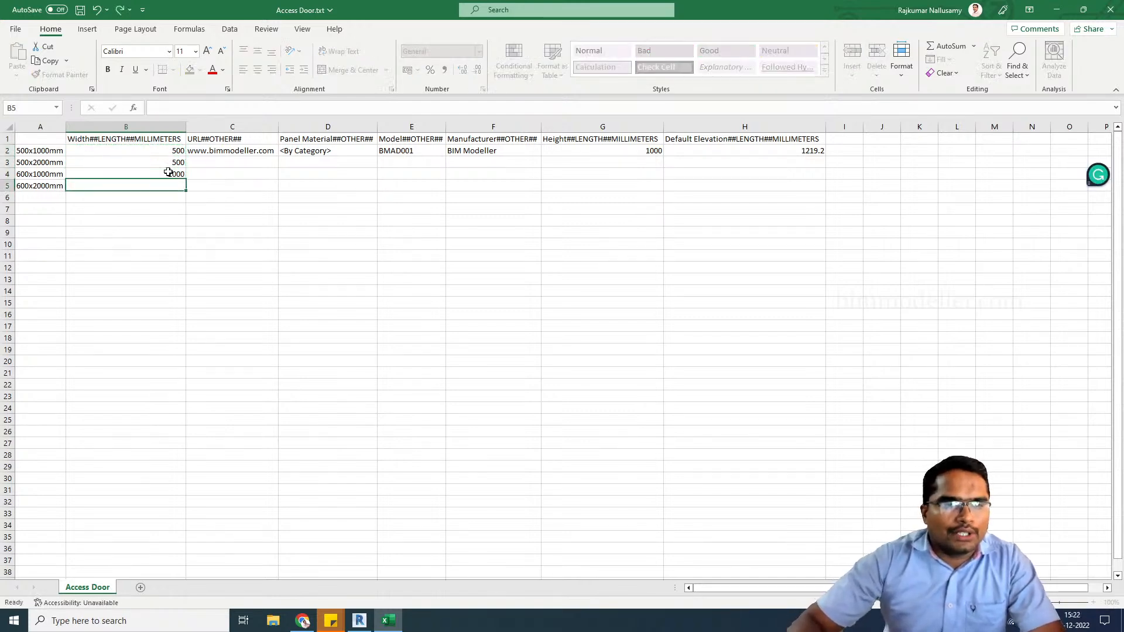
{"action": "type", "text": "2000"}
{"action": "key", "text": "Return"}
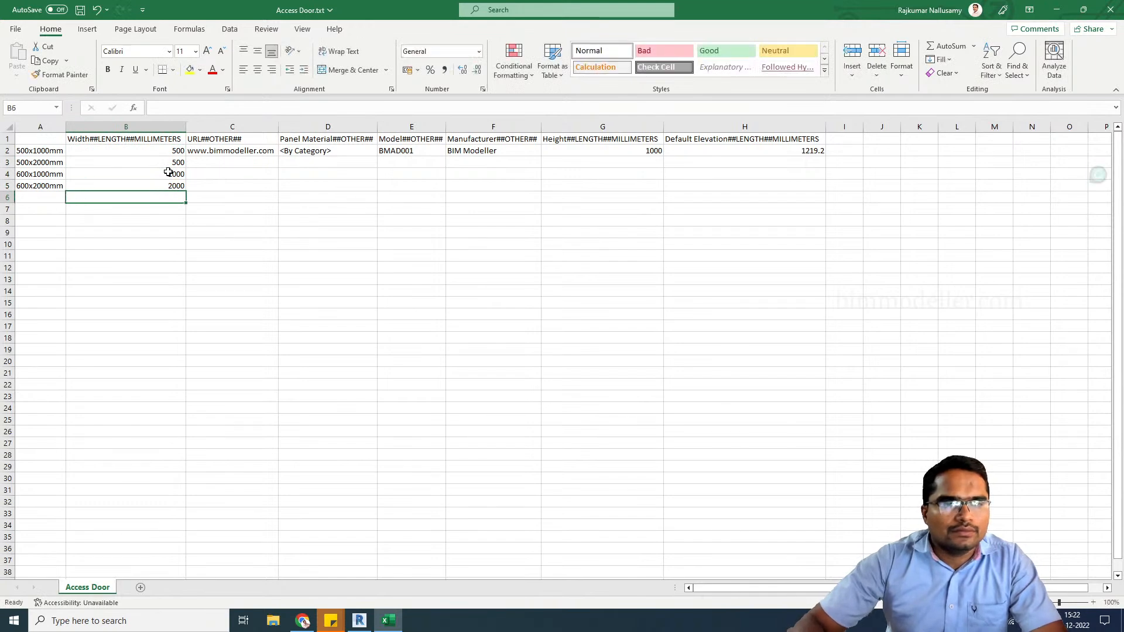
- Set the Width of both the 600x1000mm and 600x2000mm types to 600
{"action": "left_click", "coordinate": [168, 172]}
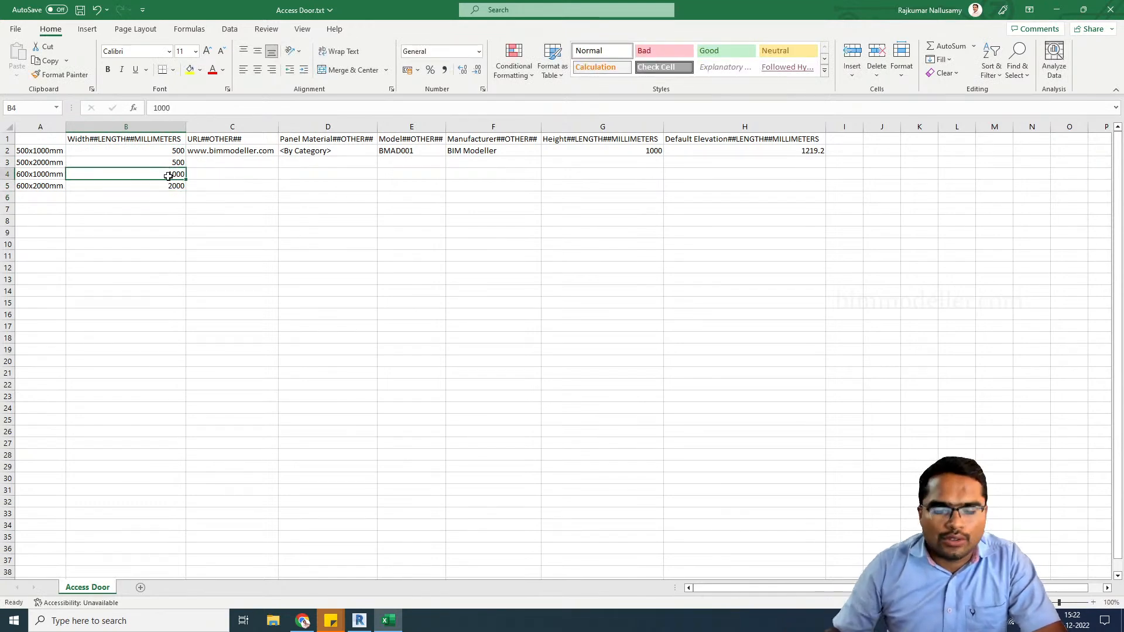
{"action": "type", "text": "600"}
{"action": "key", "text": "Return"}
{"action": "type", "text": "600"}
{"action": "key", "text": "Return"}
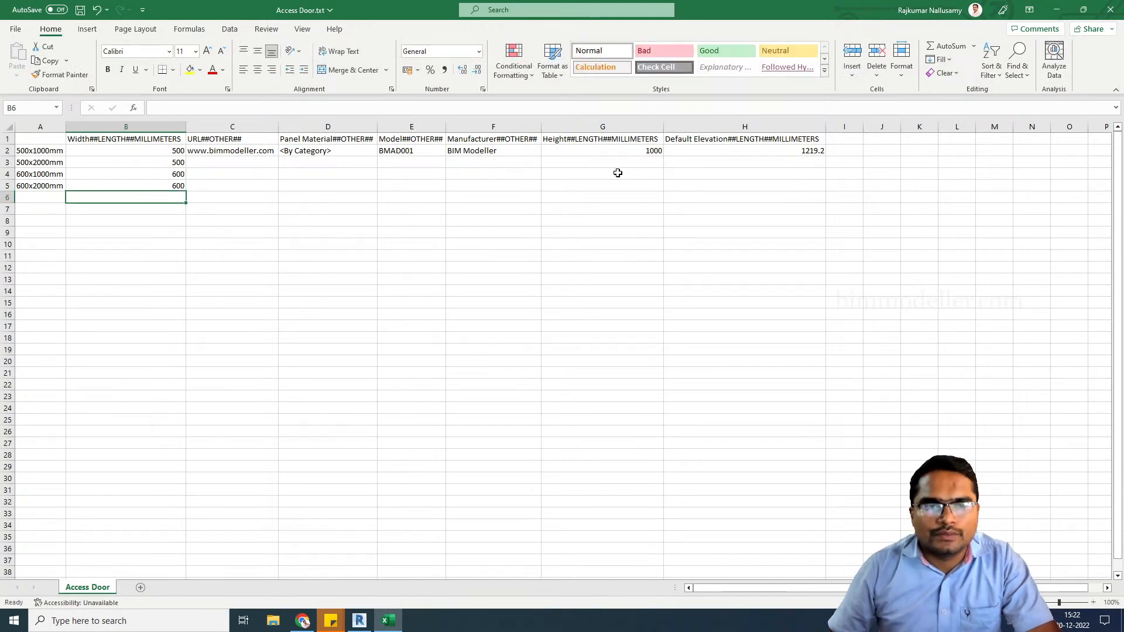
- Fill in the Height column with 2000 for 500x2000mm, 1000 for 600x1000mm and 2000 for 600x2000mm
{"action": "left_click", "coordinate": [631, 161]}
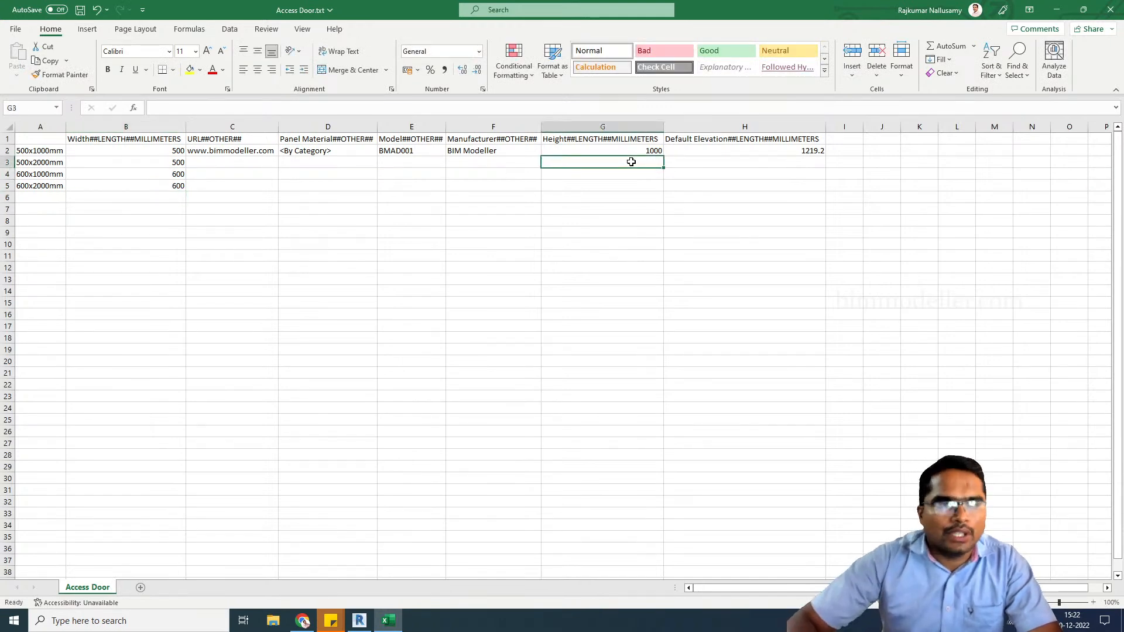
{"action": "type", "text": "10"}
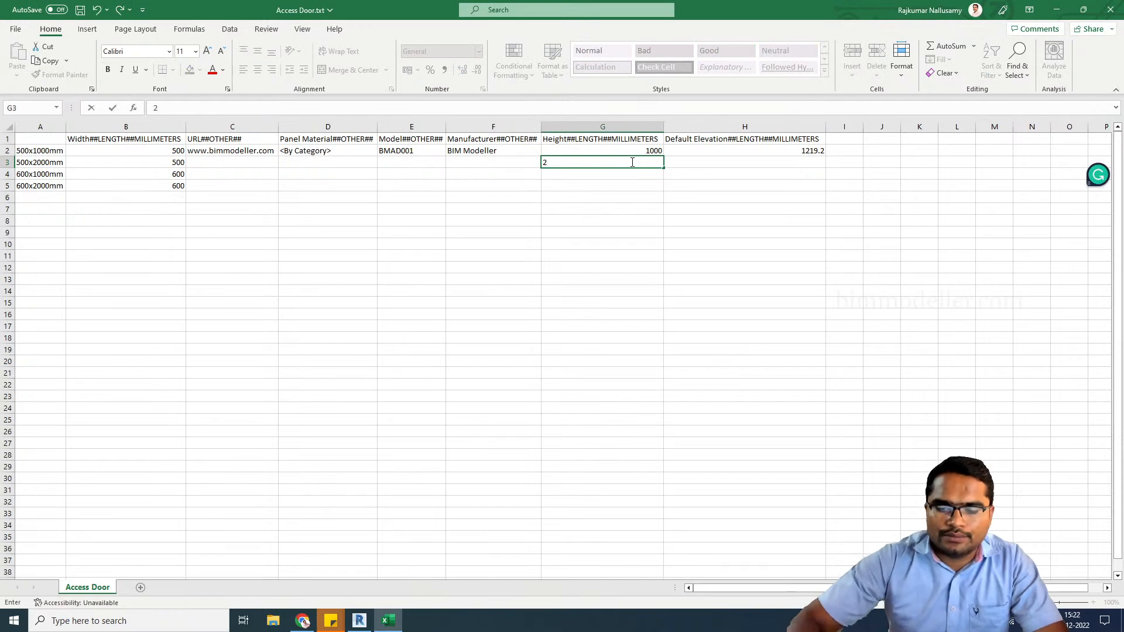
{"action": "key", "text": "Return"}
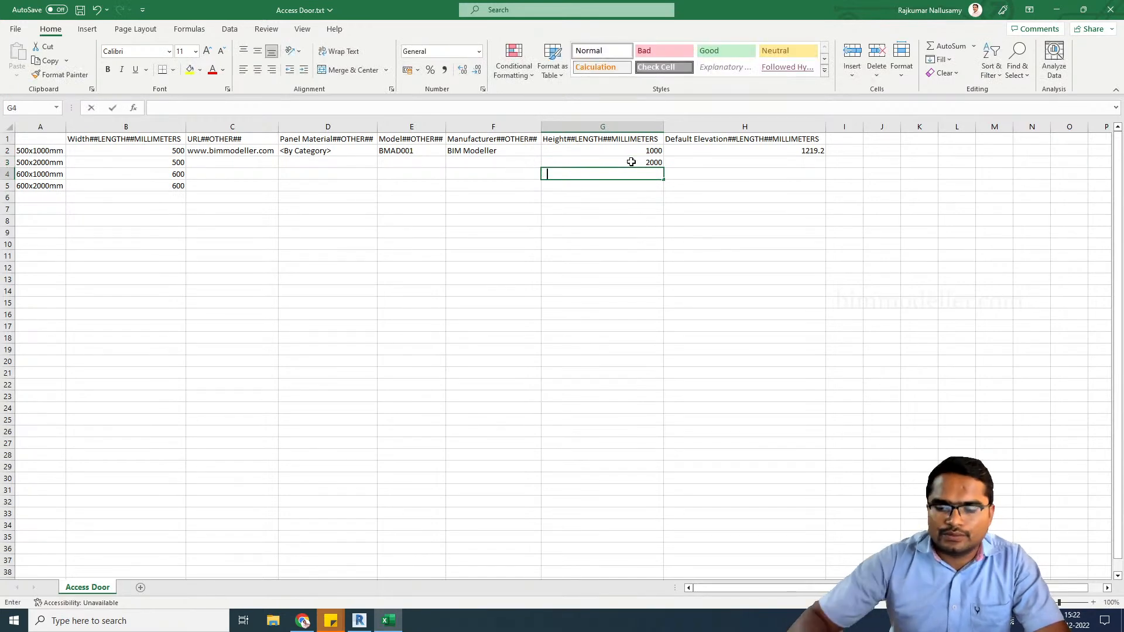
{"action": "type", "text": "1000"}
{"action": "key", "text": "Return"}
{"action": "type", "text": "20"}
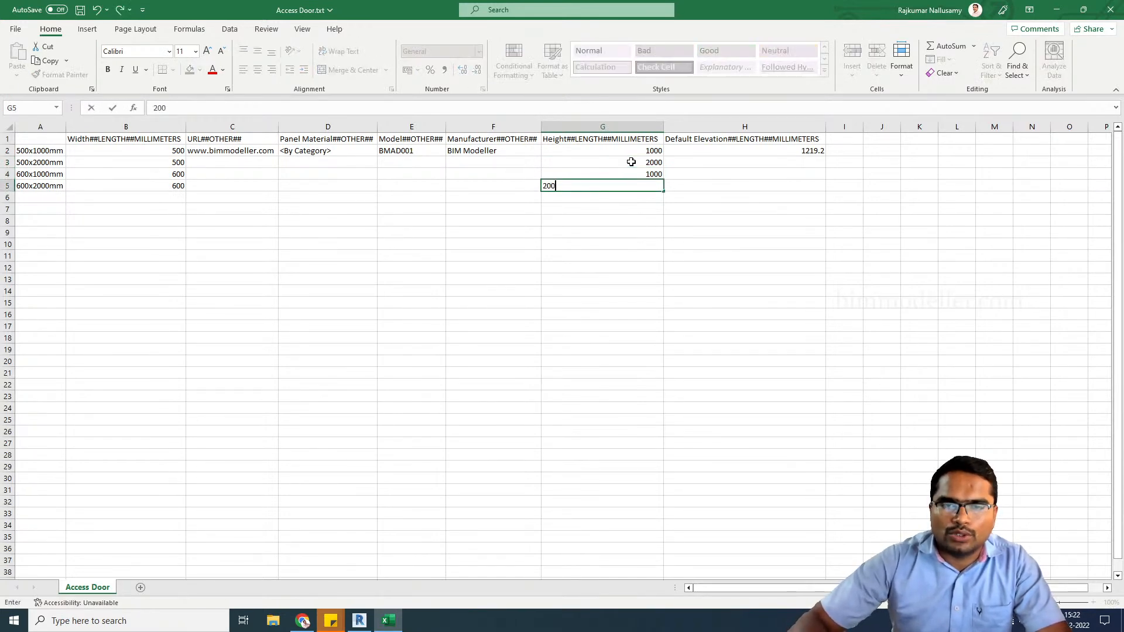
{"action": "type", "text": "0"}
{"action": "key", "text": "Return"}
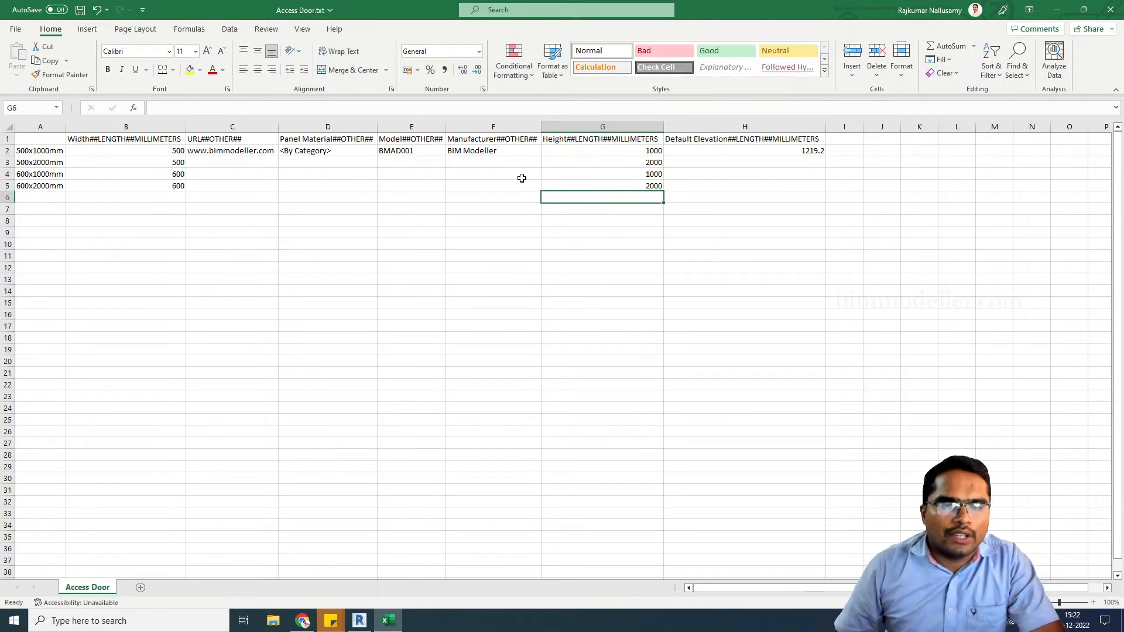
- Copy the URL, Panel Material, Model and Manufacturer values of the 500x1000mm type into the three rows below
{"action": "left_click_drag", "start_coordinate": [255, 152], "coordinate": [459, 151]}
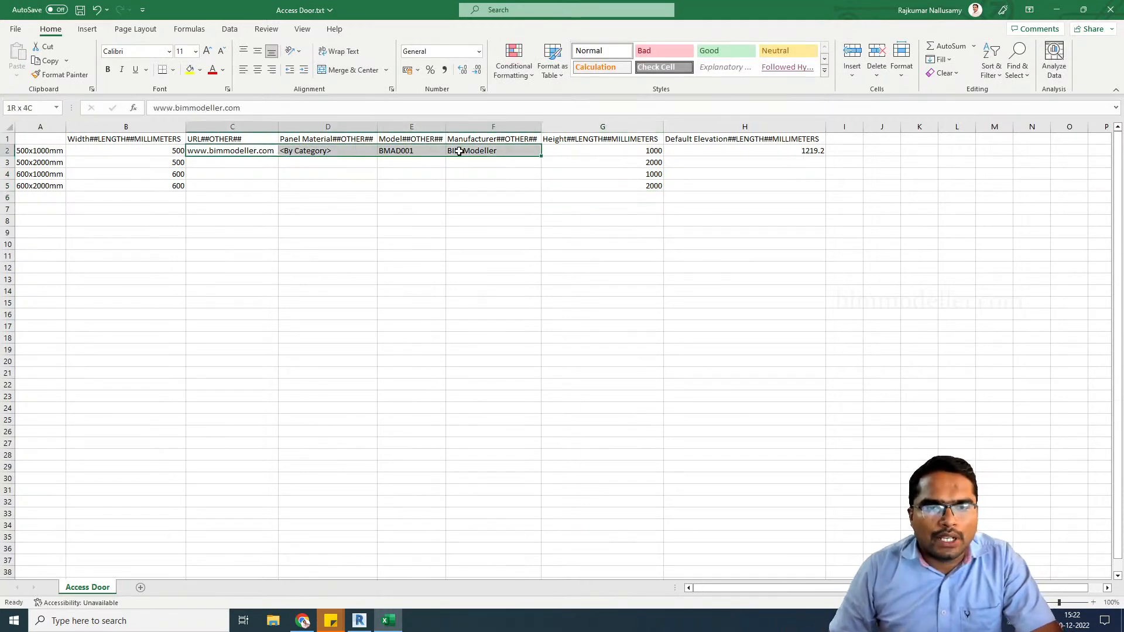
{"action": "key", "text": "ctrl+c"}
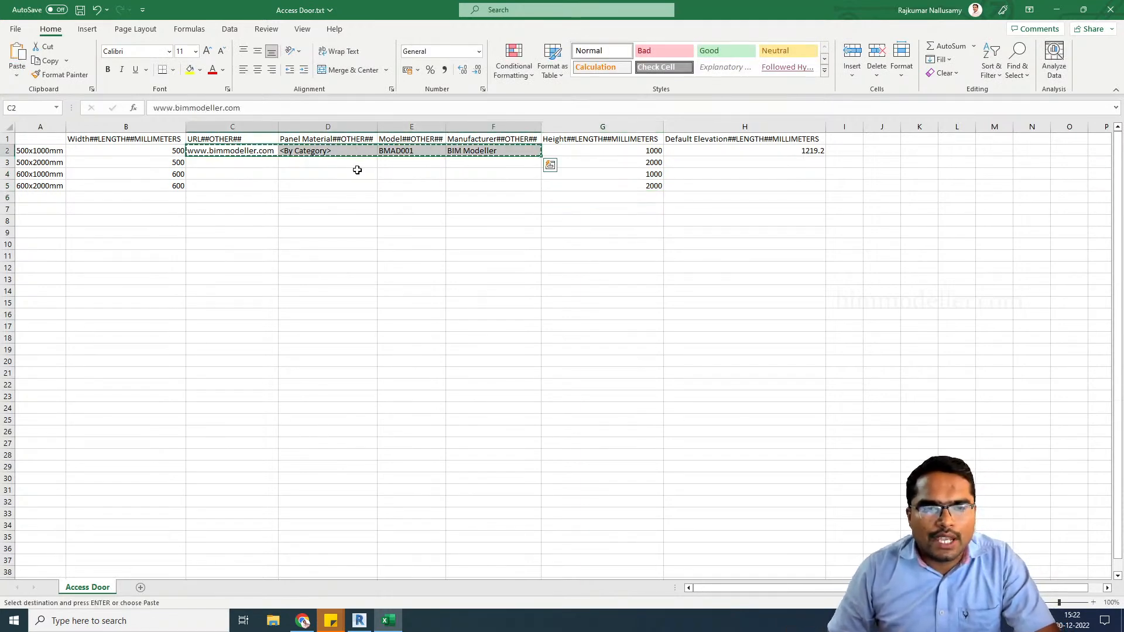
{"action": "left_click", "coordinate": [255, 166]}
{"action": "key", "text": "ctrl+v"}
{"action": "left_click", "coordinate": [246, 174]}
{"action": "left_click_drag", "start_coordinate": [247, 178], "coordinate": [476, 184]}
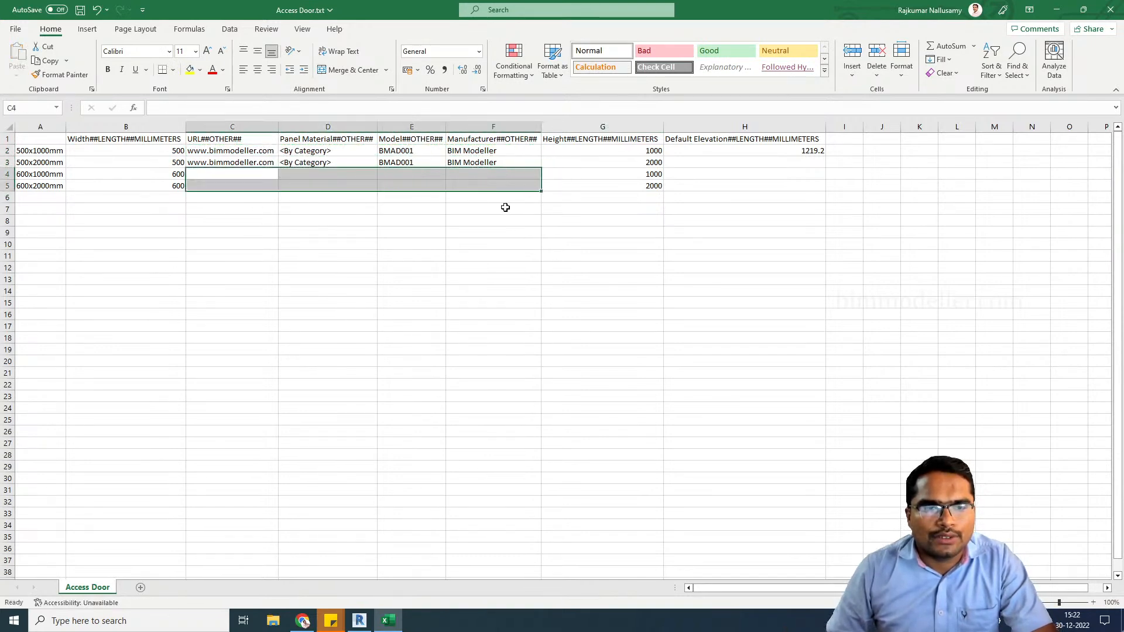
{"action": "left_click_drag", "start_coordinate": [268, 162], "coordinate": [451, 163]}
{"action": "key", "text": "ctrl+c"}
{"action": "left_click_drag", "start_coordinate": [274, 174], "coordinate": [484, 183]}
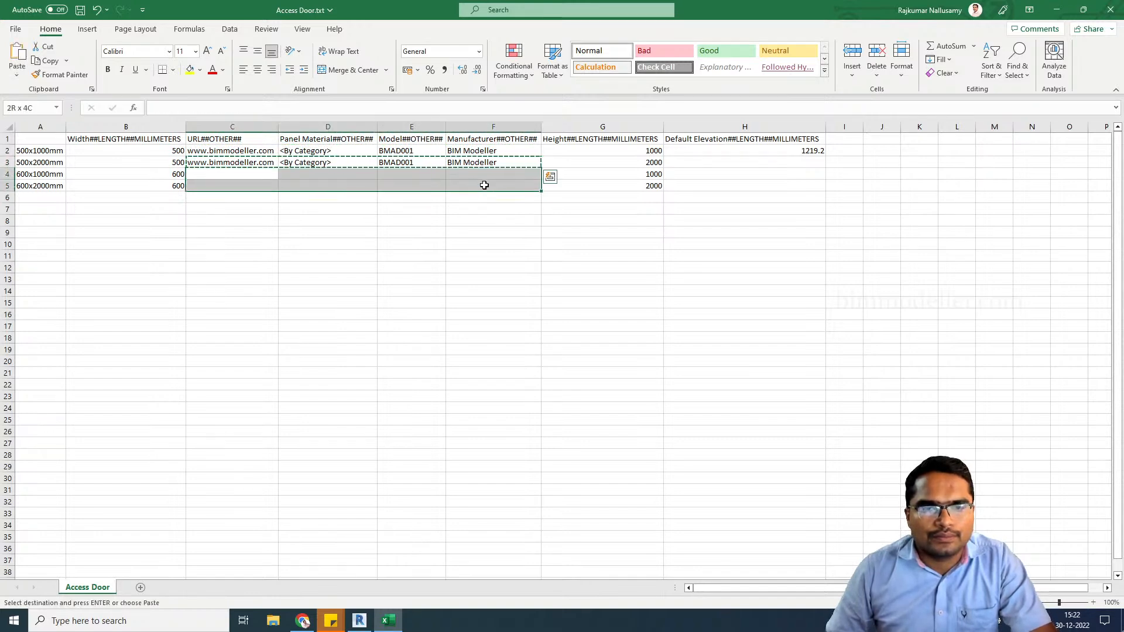
{"action": "key", "text": "ctrl+v"}
- Copy the Default Elevation value of the 500x1000mm type into the other three type rows
{"action": "left_click", "coordinate": [806, 151]}
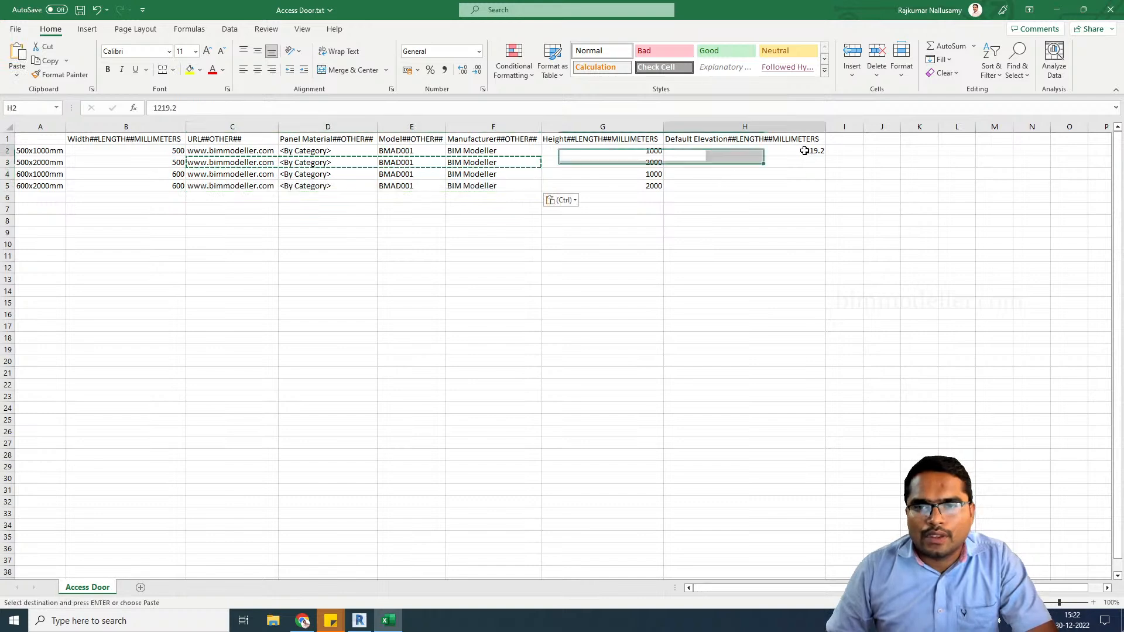
{"action": "key", "text": "ctrl+c"}
{"action": "left_click", "coordinate": [779, 163]}
{"action": "key", "text": "ctrl+v"}
{"action": "left_click", "coordinate": [770, 174]}
{"action": "key", "text": "ctrl+v"}
{"action": "left_click", "coordinate": [770, 184]}
{"action": "key", "text": "ctrl+v"}
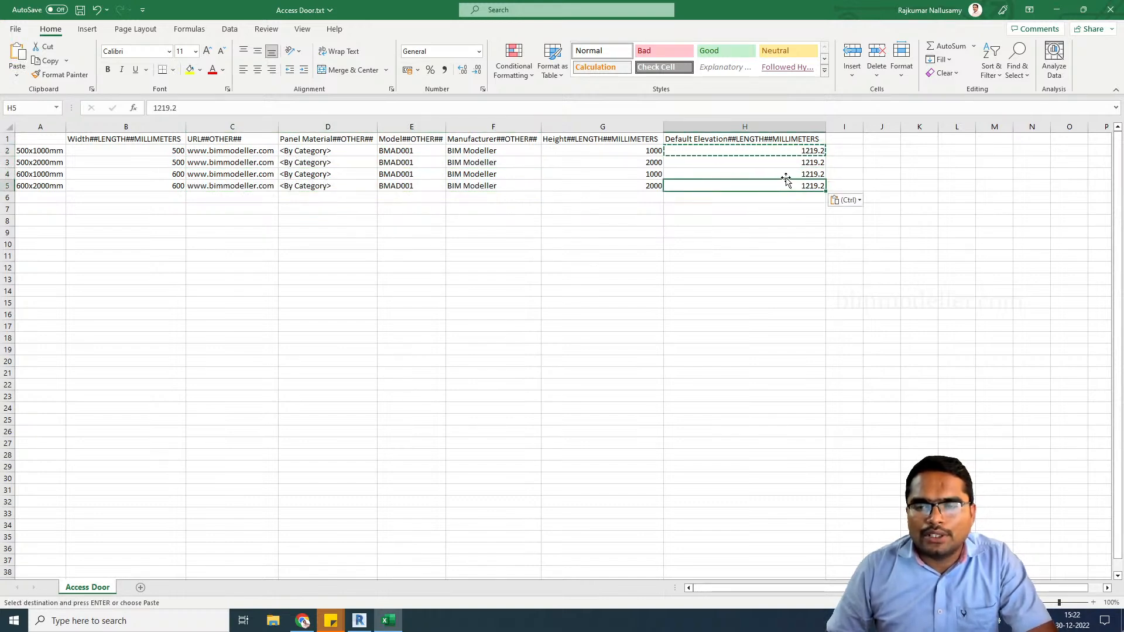
{"action": "key", "text": "Escape"}
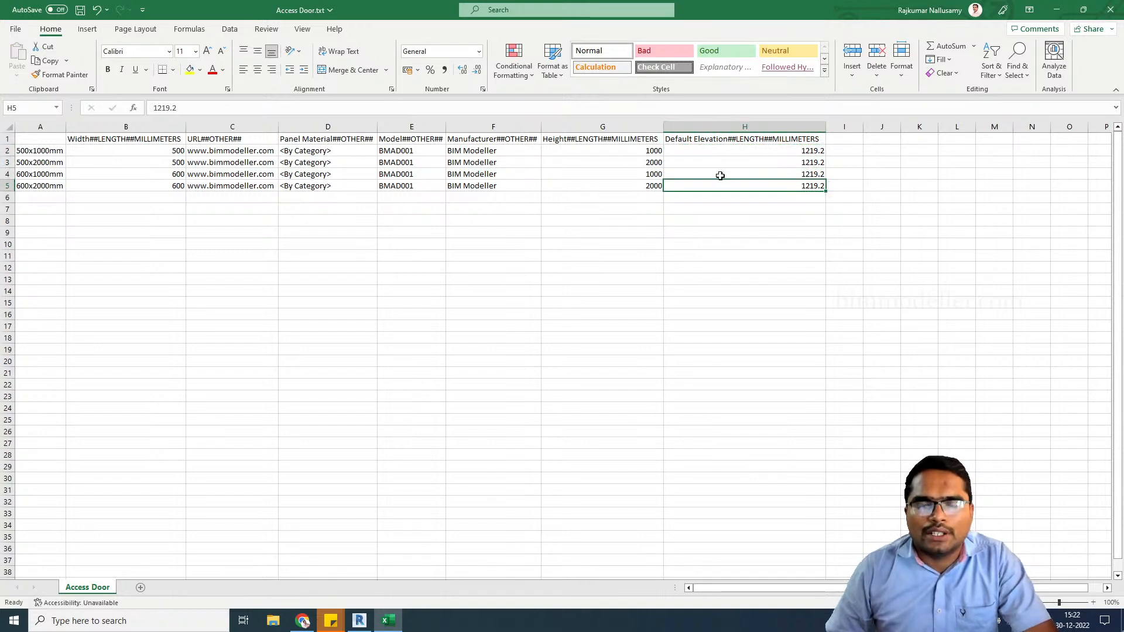
{"action": "left_click", "coordinate": [549, 220]}
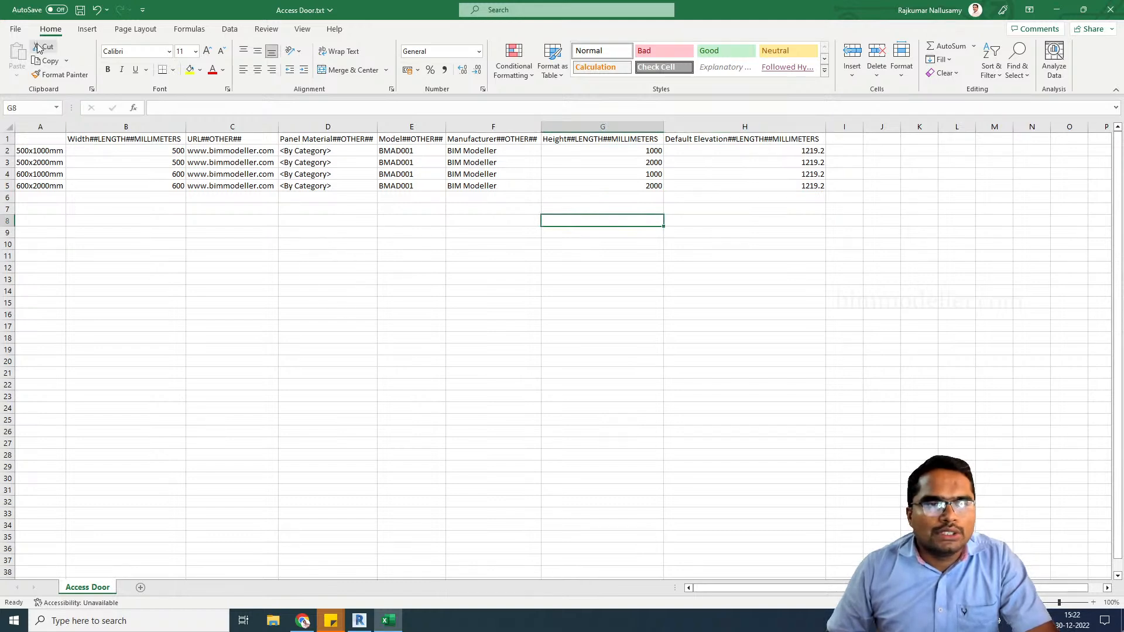
- Save the type catalog to the Desktop as Access Door.csv in CSV (Comma delimited) format and close the workbook
{"action": "left_click", "coordinate": [16, 29]}
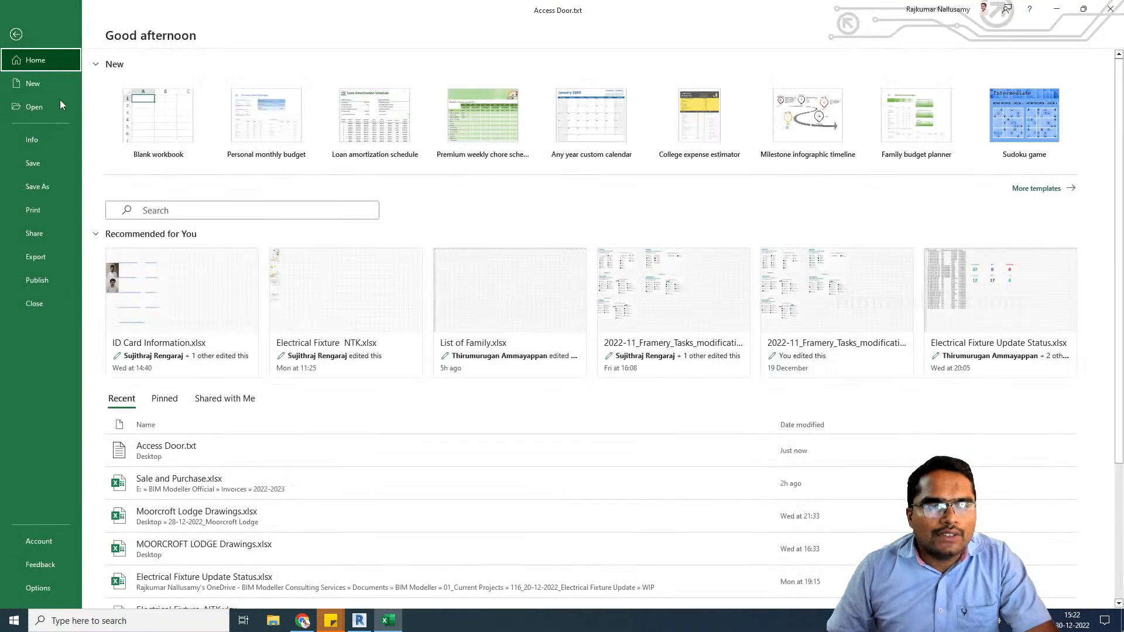
{"action": "left_click", "coordinate": [47, 189]}
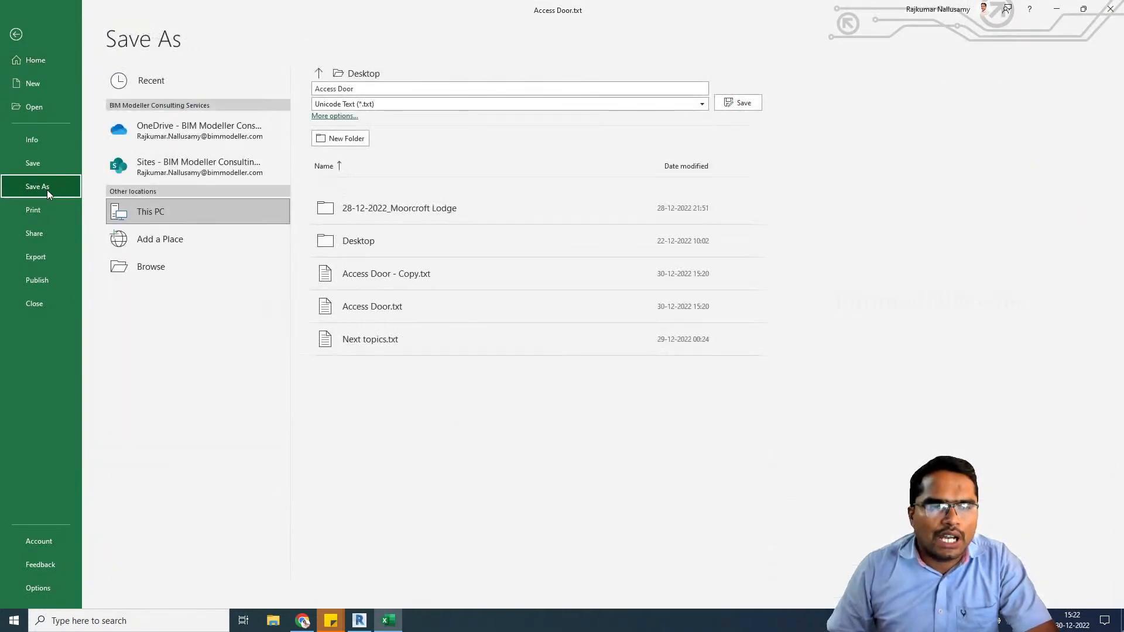
{"action": "left_click", "coordinate": [154, 267]}
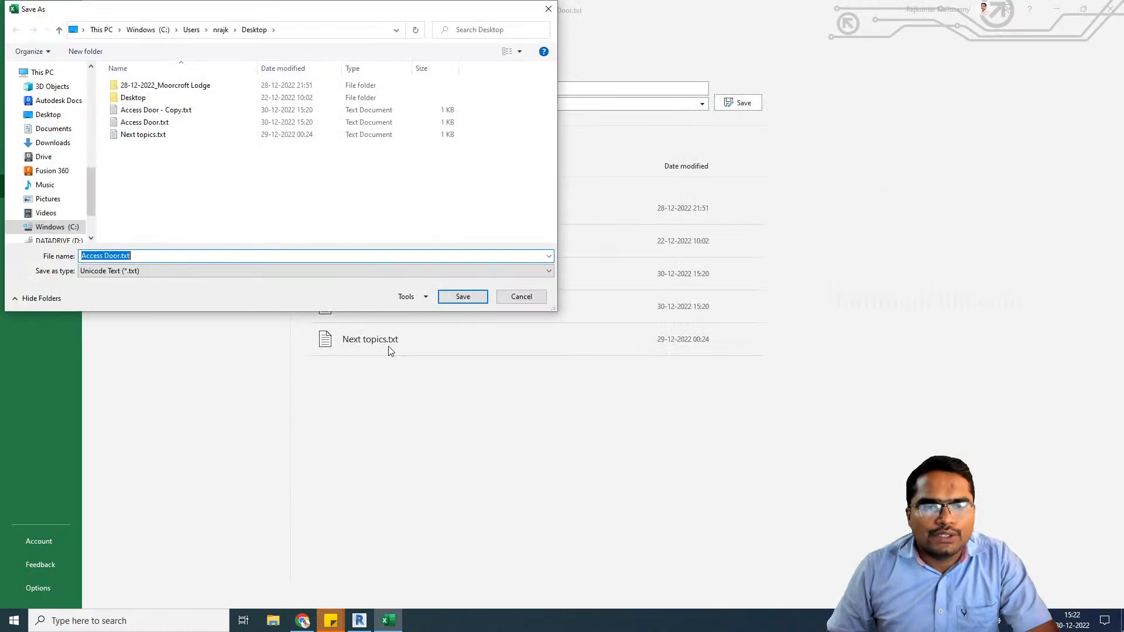
{"action": "left_click", "coordinate": [304, 272]}
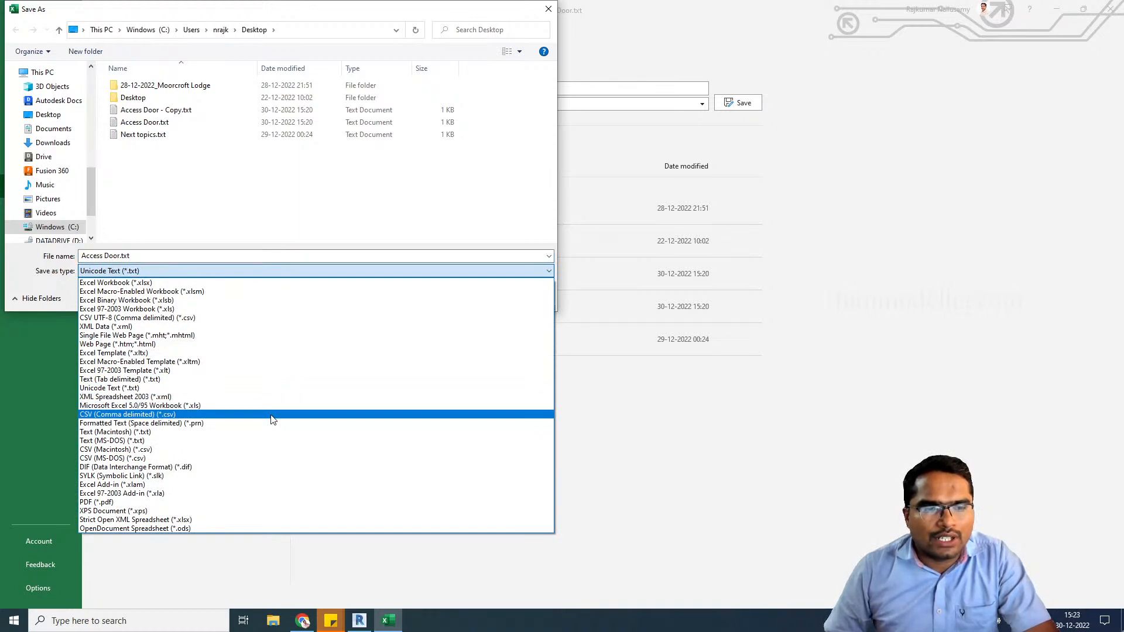
{"action": "left_click", "coordinate": [228, 415]}
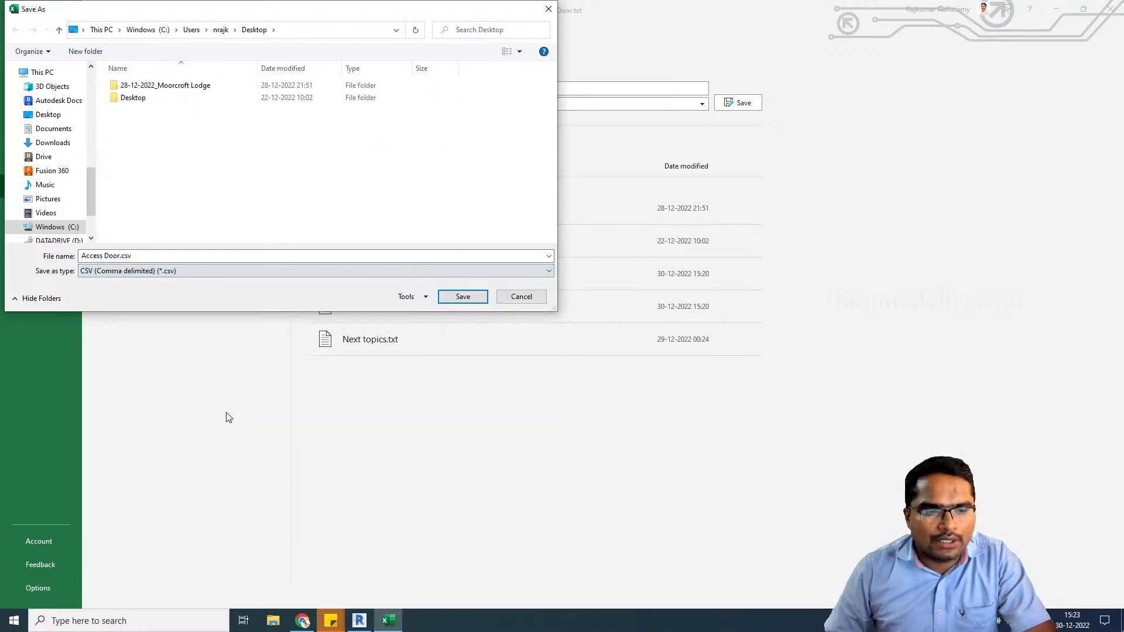
{"action": "left_click", "coordinate": [450, 298]}
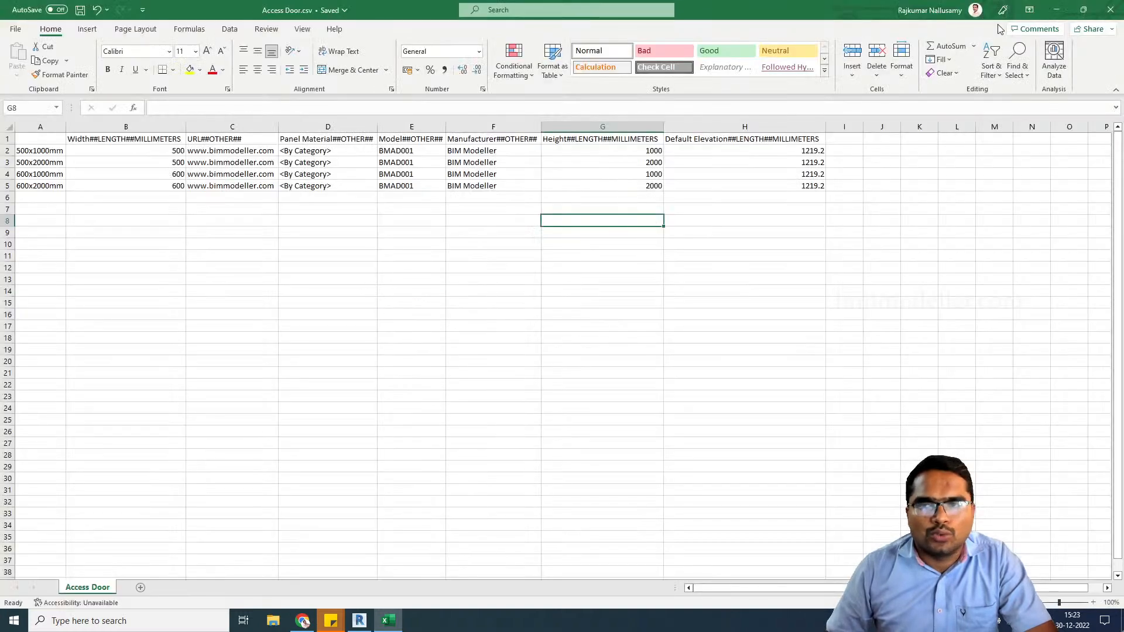
{"action": "left_click", "coordinate": [1110, 10]}
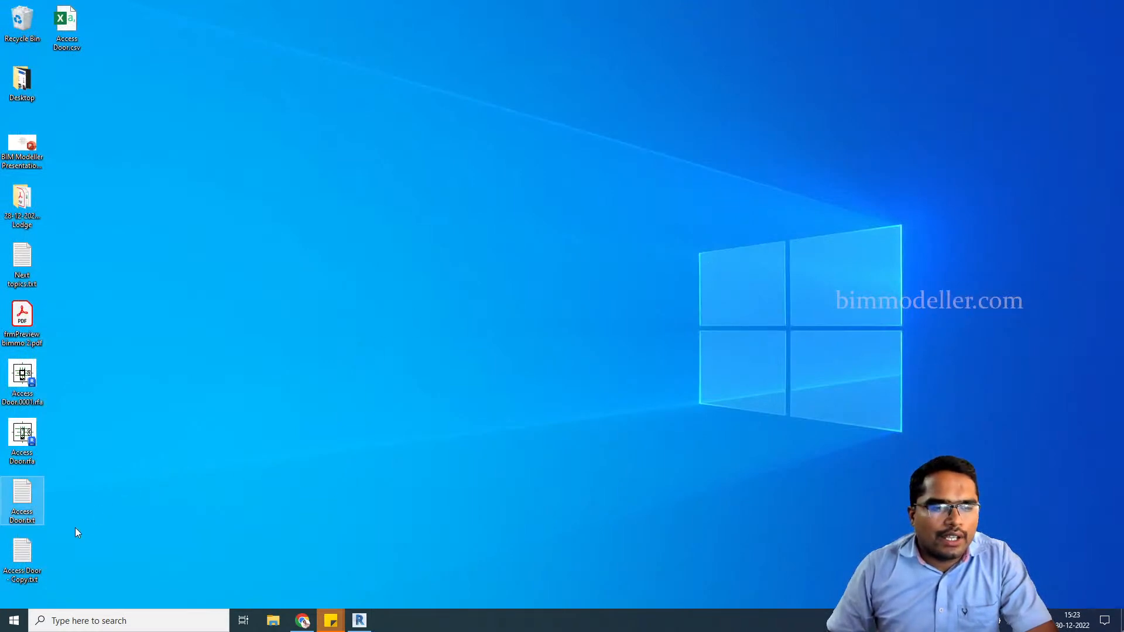
- Delete the old Access Door.txt from the desktop and move Access Door.csv into its place
{"action": "left_click_drag", "start_coordinate": [78, 514], "coordinate": [9, 497]}
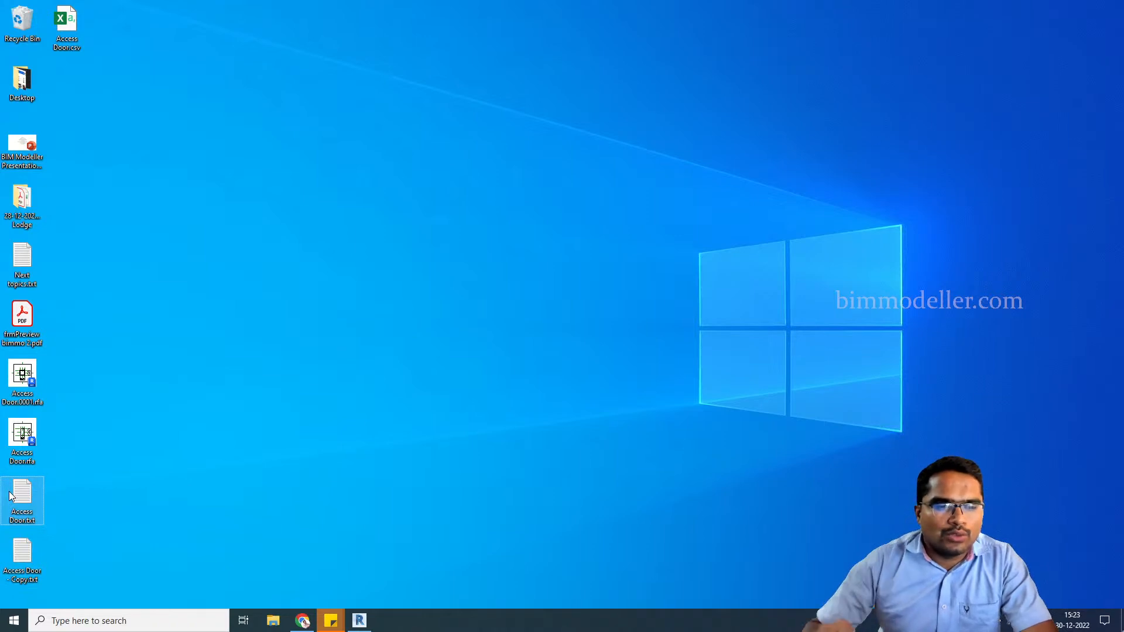
{"action": "key", "text": "Delete"}
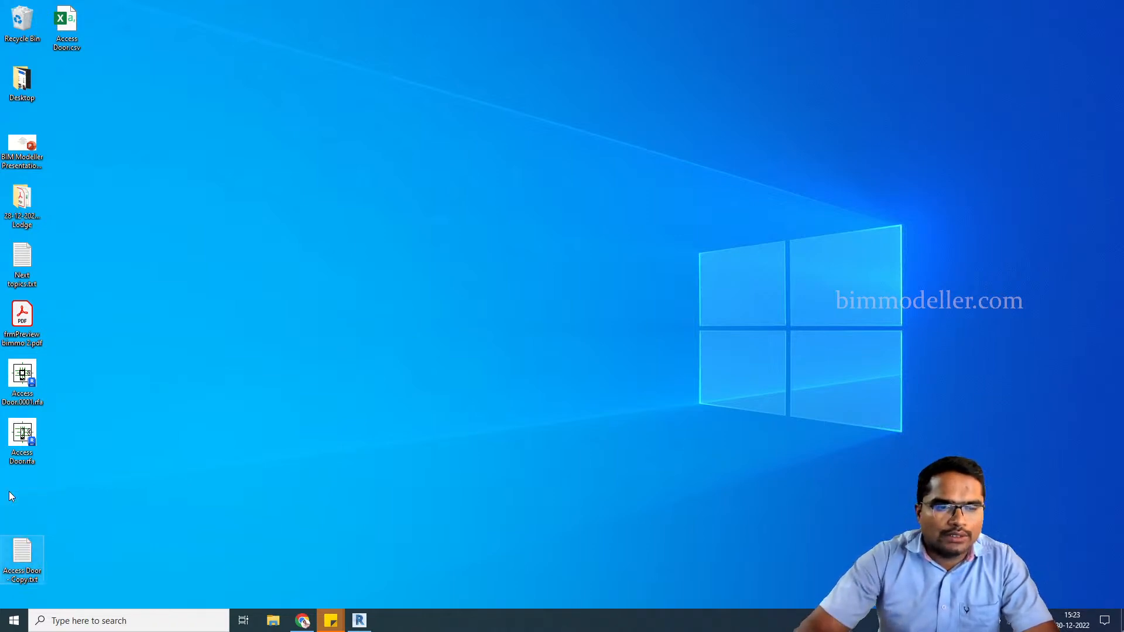
{"action": "left_click_drag", "start_coordinate": [71, 34], "coordinate": [28, 498]}
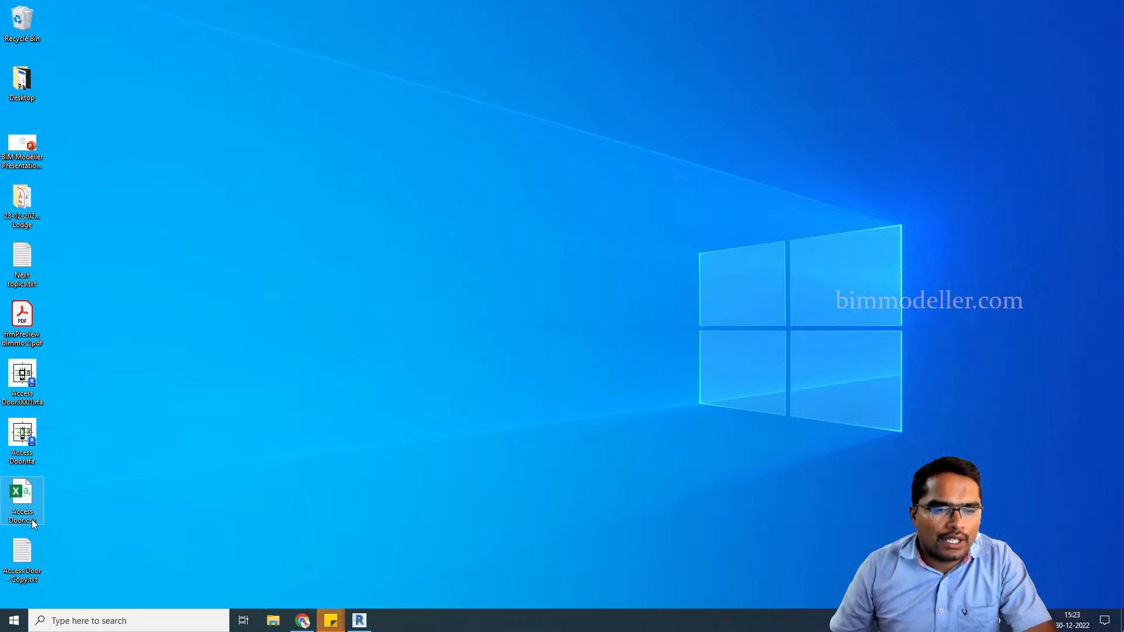
- Rename Access Door.csv to Access Door.txt and accept the file extension change
{"action": "left_click", "coordinate": [34, 521]}
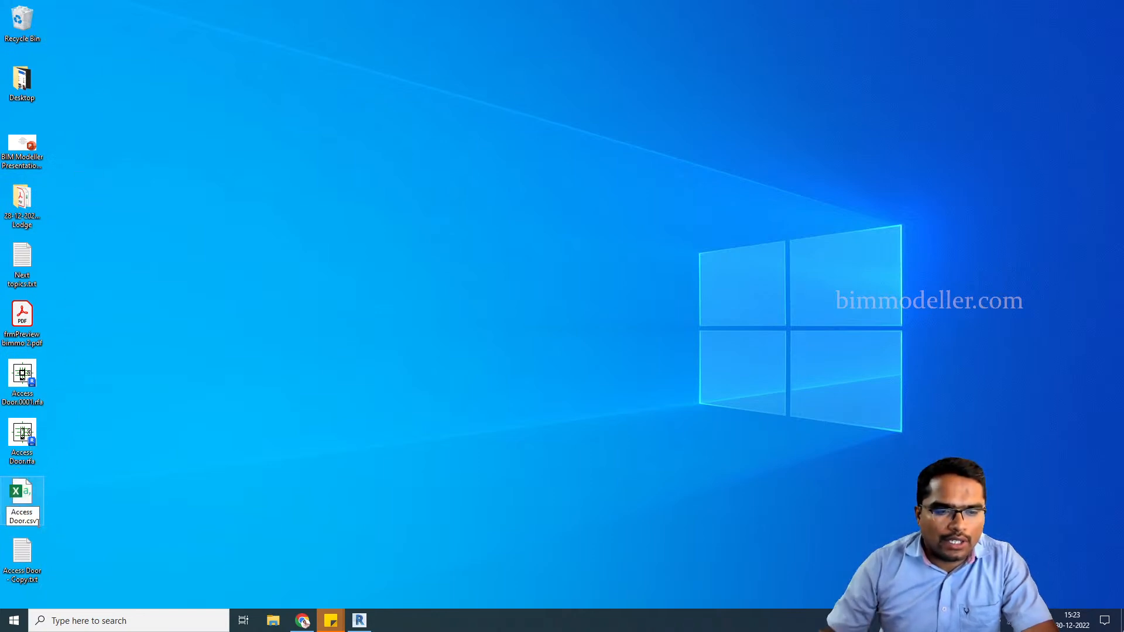
{"action": "key", "text": "BackSpace"}
{"action": "key", "text": "BackSpace"}
{"action": "key", "text": "BackSpace"}
{"action": "type", "text": "txt"}
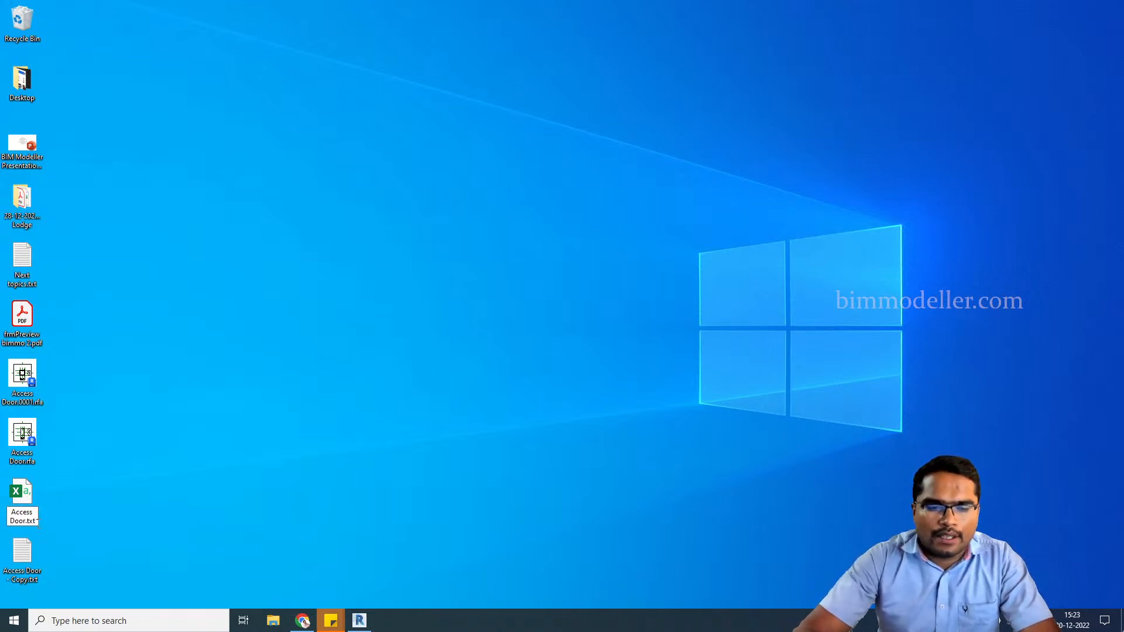
{"action": "key", "text": "Return"}
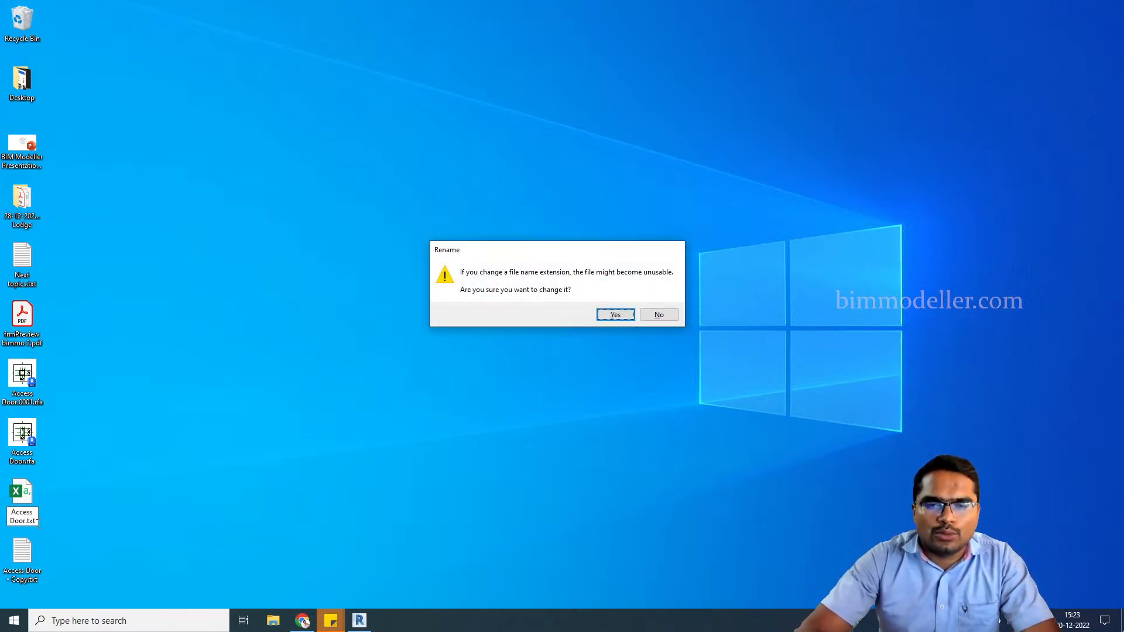
{"action": "key", "text": "Return"}
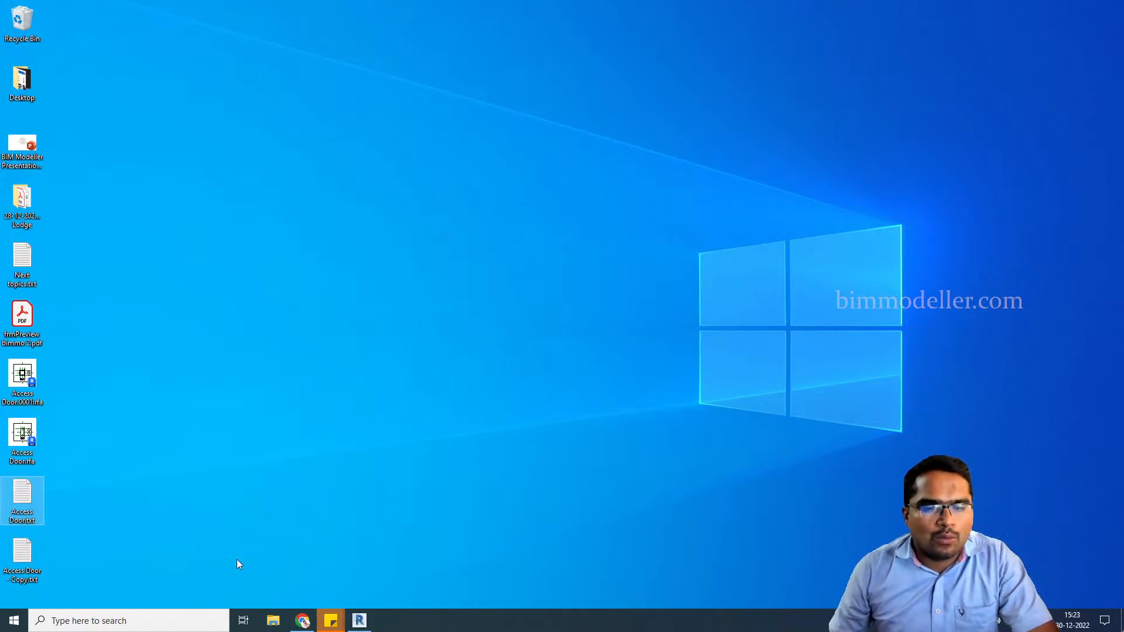
- Switch to Revit, close the Access Door family and create a new project from the Architectural Template
{"action": "left_click", "coordinate": [359, 620]}
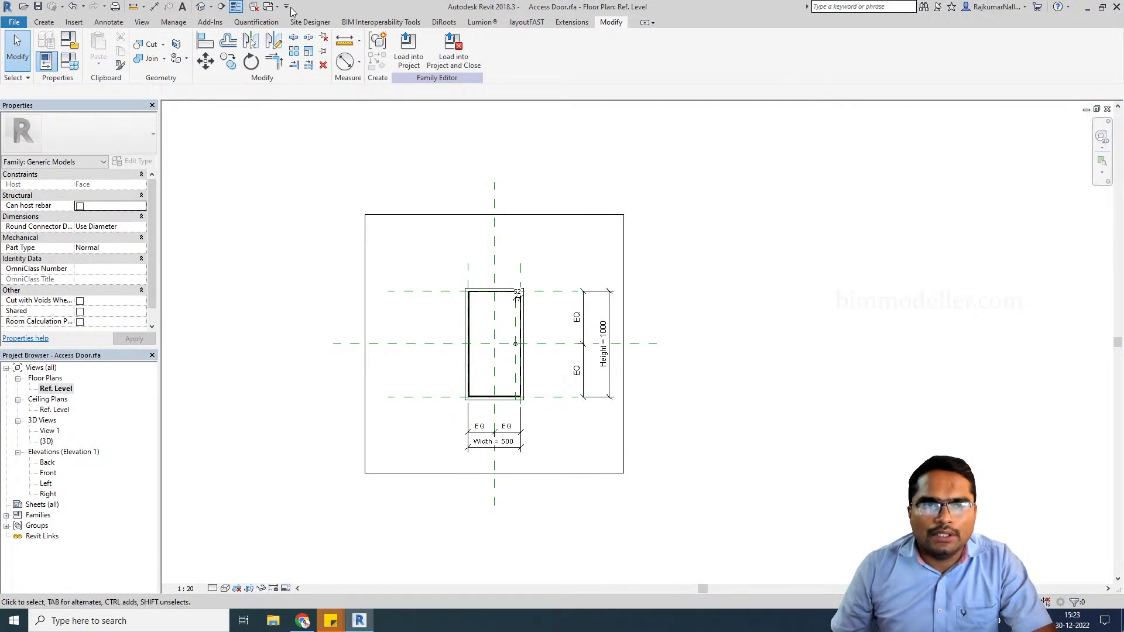
{"action": "left_click", "coordinate": [1107, 110]}
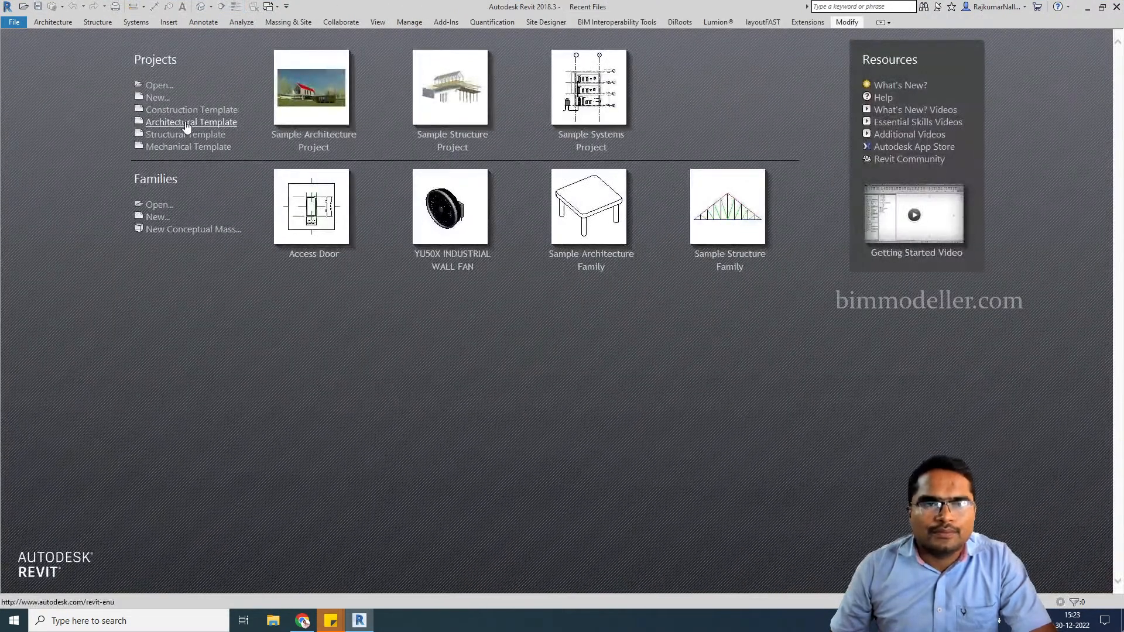
{"action": "left_click", "coordinate": [187, 126]}
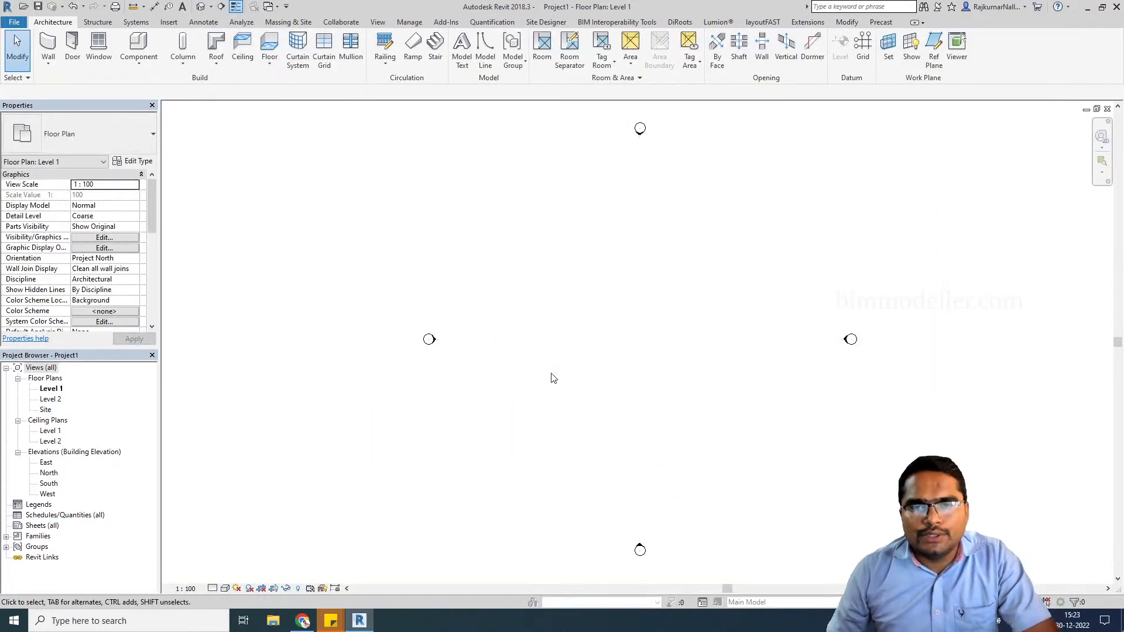
- Draw a straight horizontal Generic - 200mm wall on Level 1 with its top constraint set to Up to level: Level 2
{"action": "scroll", "coordinate": [626, 303], "scroll_direction": "up", "scroll_amount": 2}
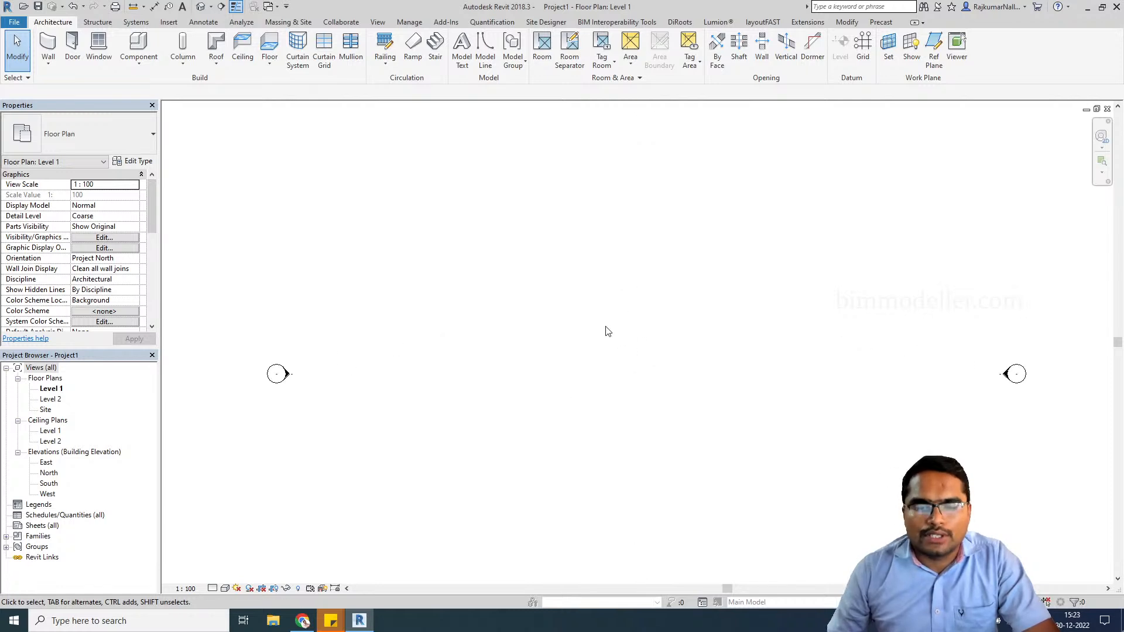
{"action": "key", "text": "w"}
{"action": "key", "text": "a"}
{"action": "left_click", "coordinate": [135, 238]}
{"action": "left_click", "coordinate": [134, 237]}
{"action": "left_click", "coordinate": [113, 265]}
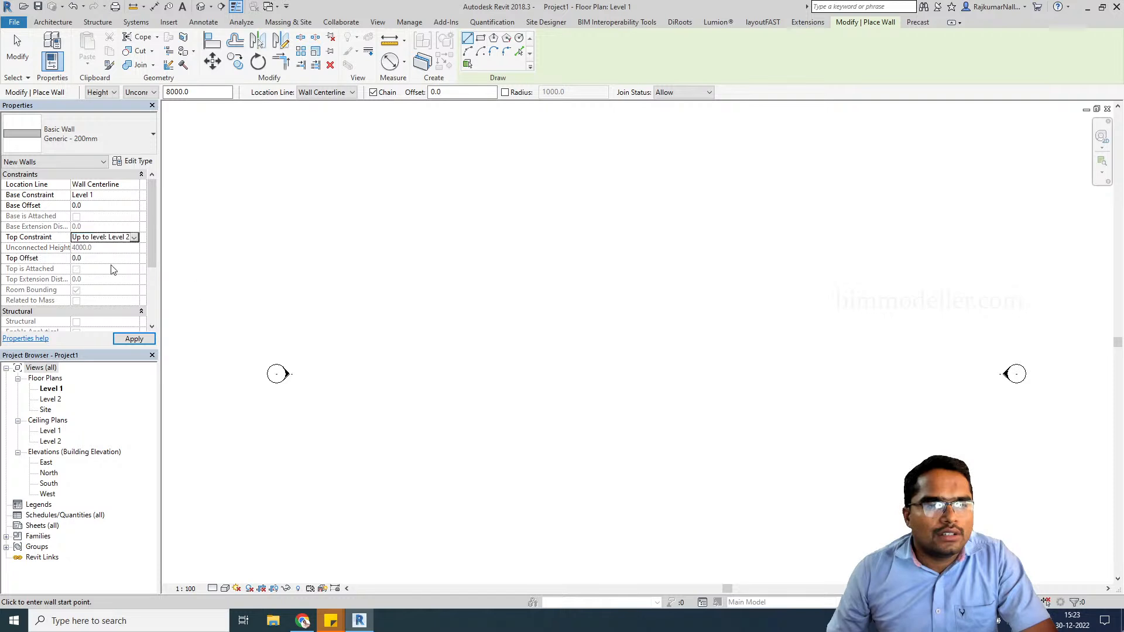
{"action": "left_click", "coordinate": [598, 307]}
{"action": "left_click", "coordinate": [682, 317]}
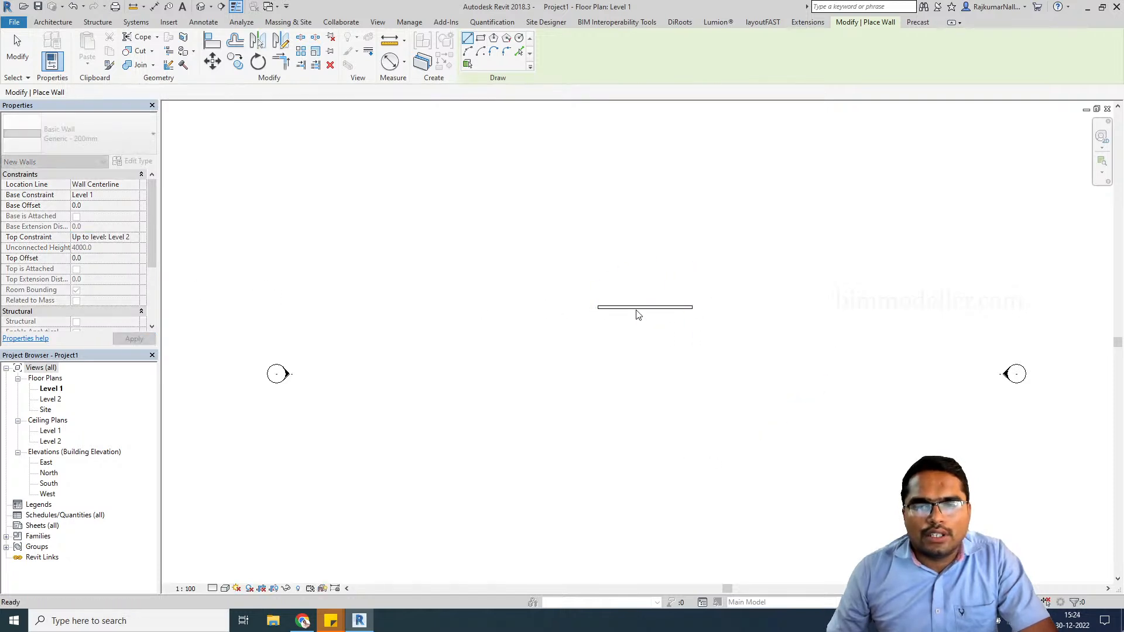
{"action": "key", "text": "Escape"}
{"action": "key", "text": "Escape"}
- Start placing a component and load the Access Door.rfa family from the Desktop to bring up its type catalog
{"action": "scroll", "coordinate": [637, 314], "scroll_direction": "up", "scroll_amount": 2}
{"action": "scroll", "coordinate": [627, 347], "scroll_direction": "up", "scroll_amount": 1}
{"action": "scroll", "coordinate": [627, 347], "scroll_direction": "up", "scroll_amount": 1}
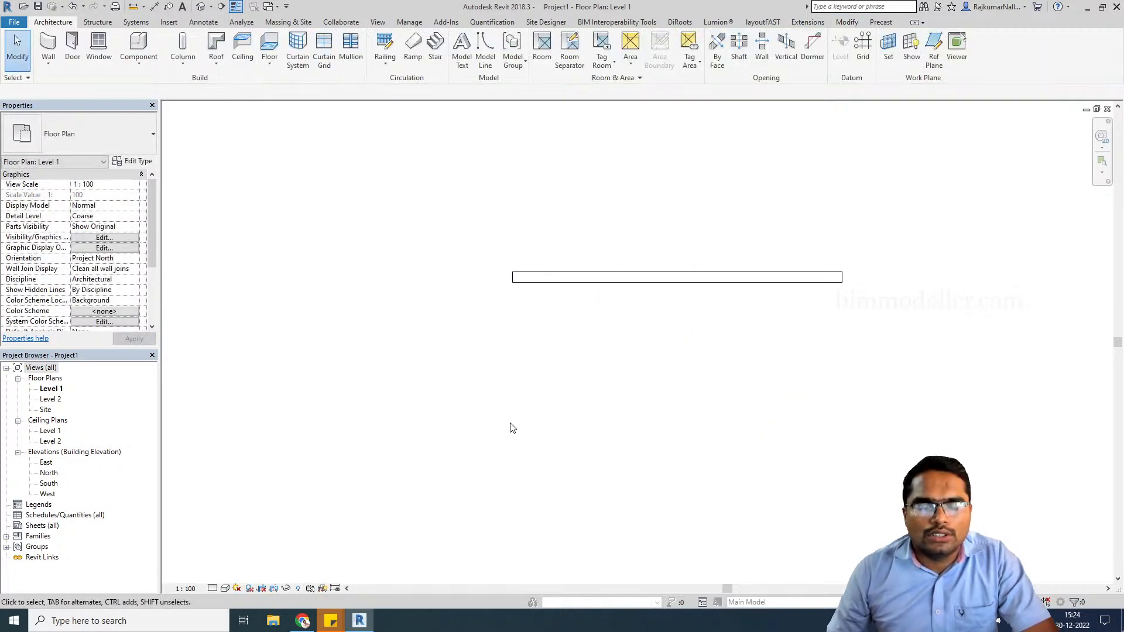
{"action": "middle_click_drag", "start_coordinate": [547, 331], "coordinate": [452, 421]}
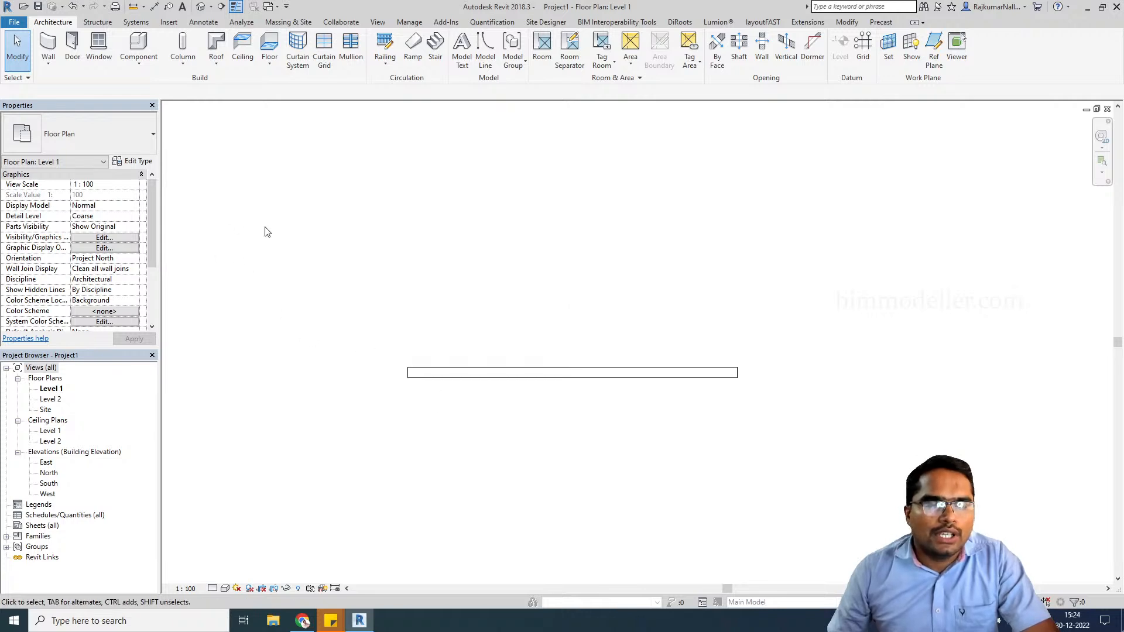
{"action": "left_click", "coordinate": [169, 22]}
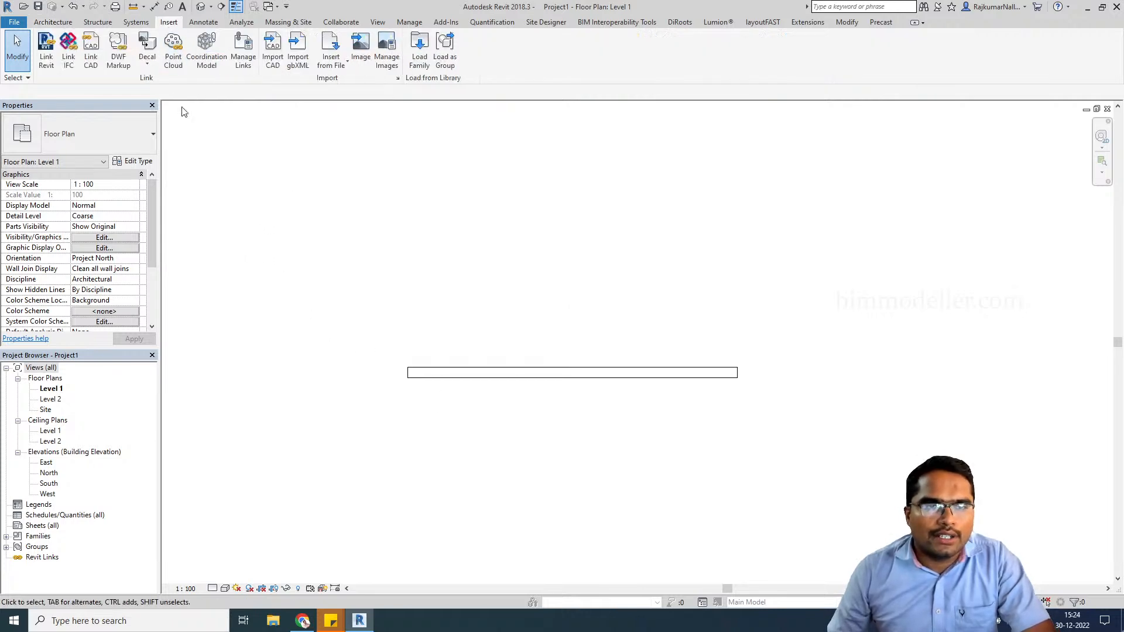
{"action": "left_click", "coordinate": [52, 23]}
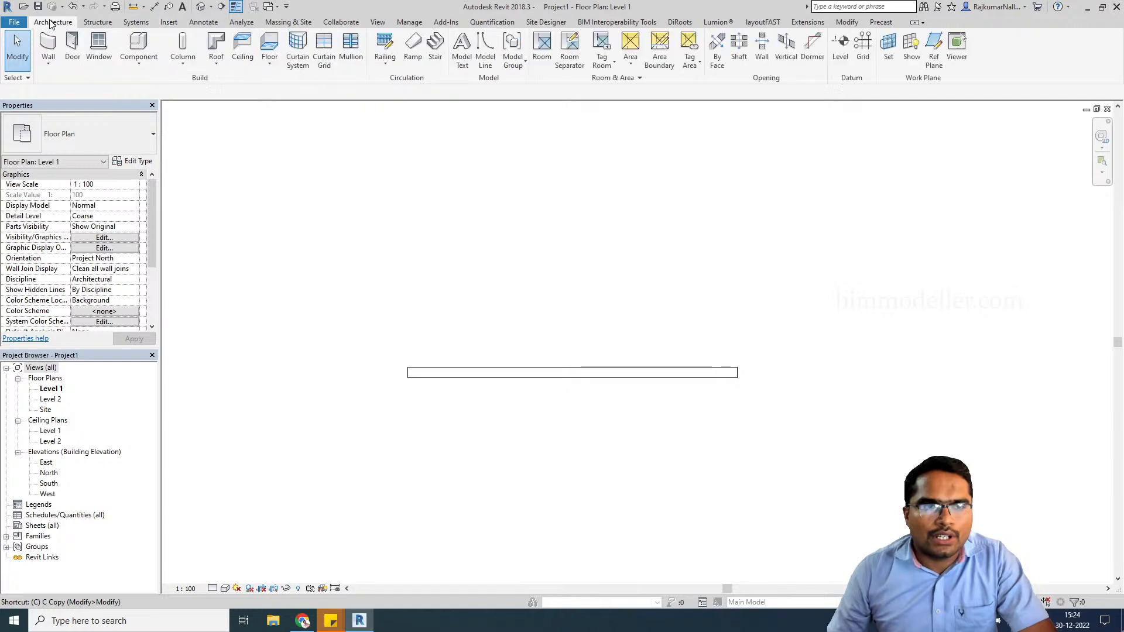
{"action": "left_click", "coordinate": [139, 42]}
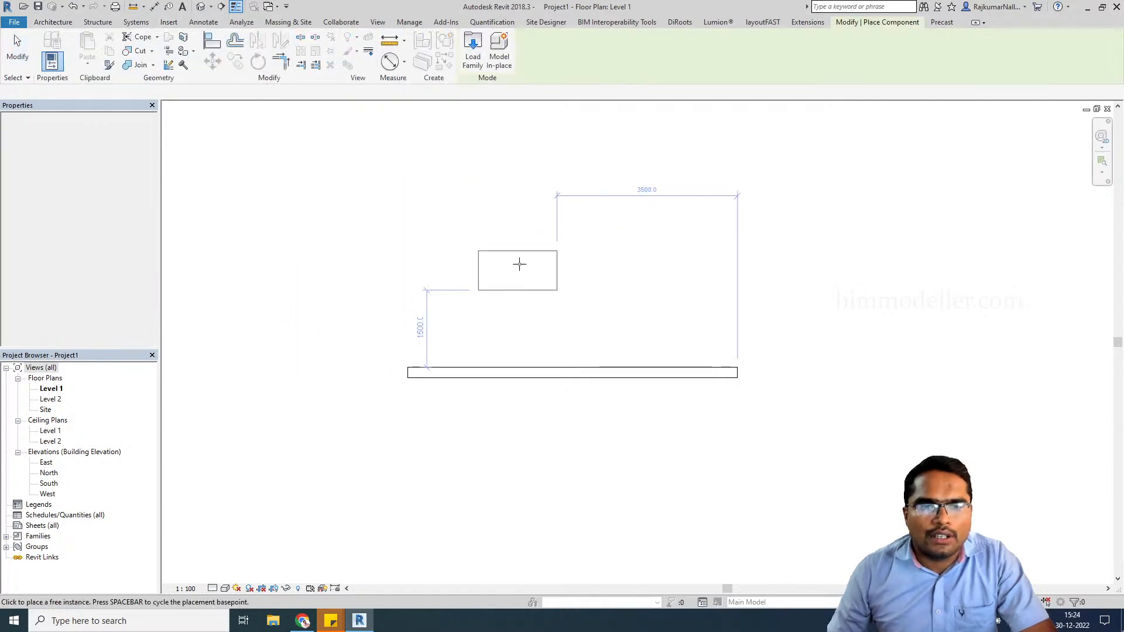
{"action": "left_click", "coordinate": [479, 50]}
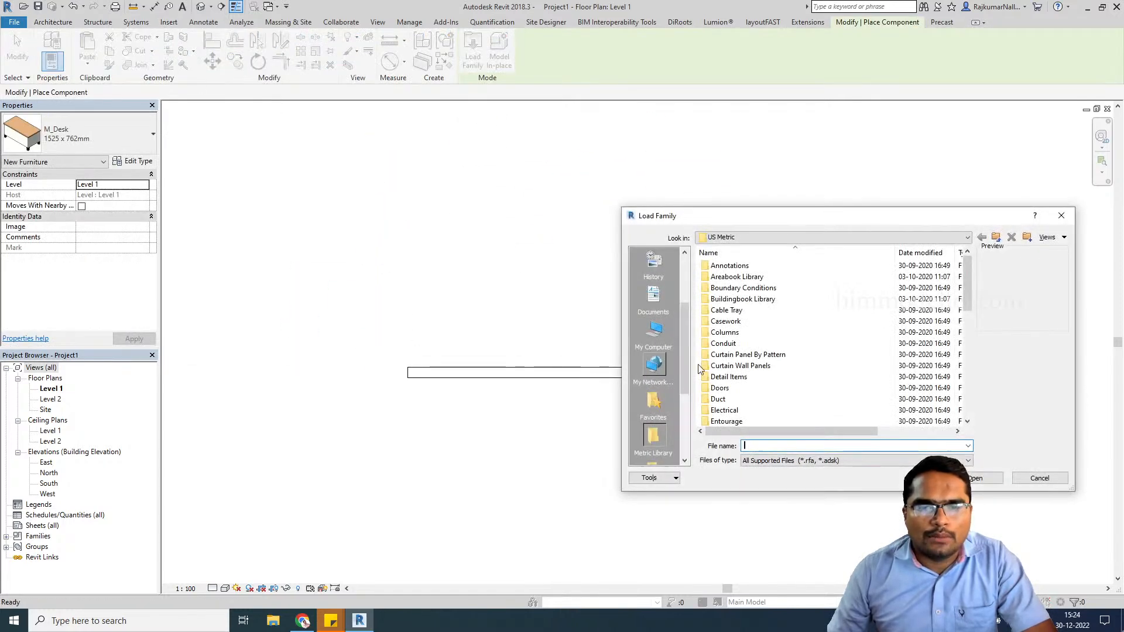
{"action": "scroll", "coordinate": [679, 382], "scroll_direction": "down", "scroll_amount": 2}
{"action": "scroll", "coordinate": [676, 391], "scroll_direction": "up", "scroll_amount": 3}
{"action": "left_click", "coordinate": [654, 335]}
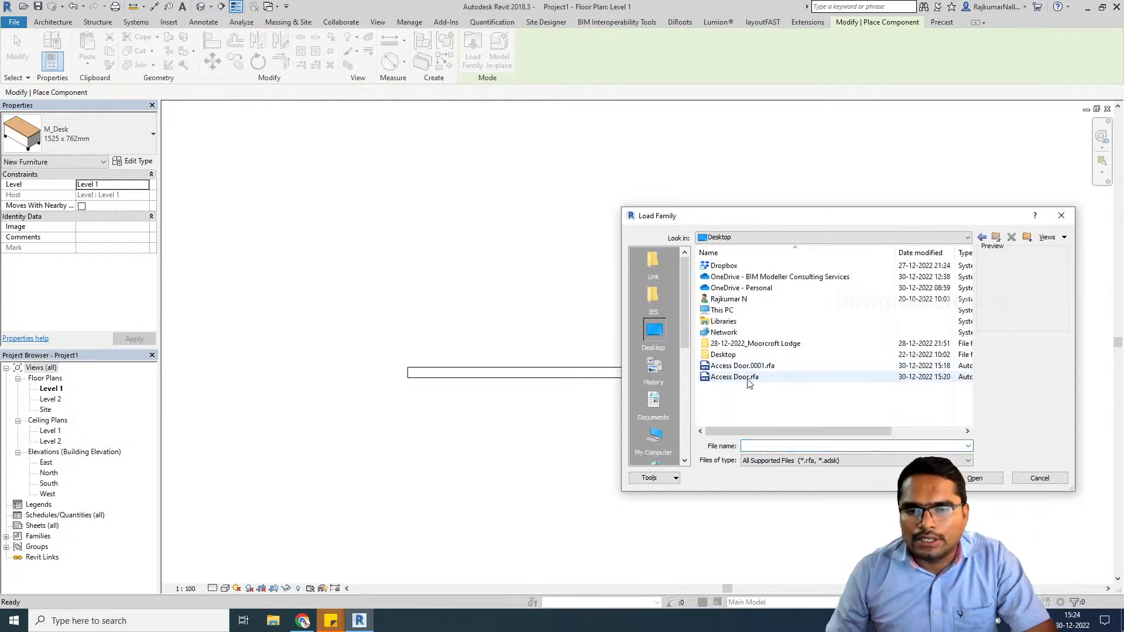
{"action": "left_click", "coordinate": [755, 378]}
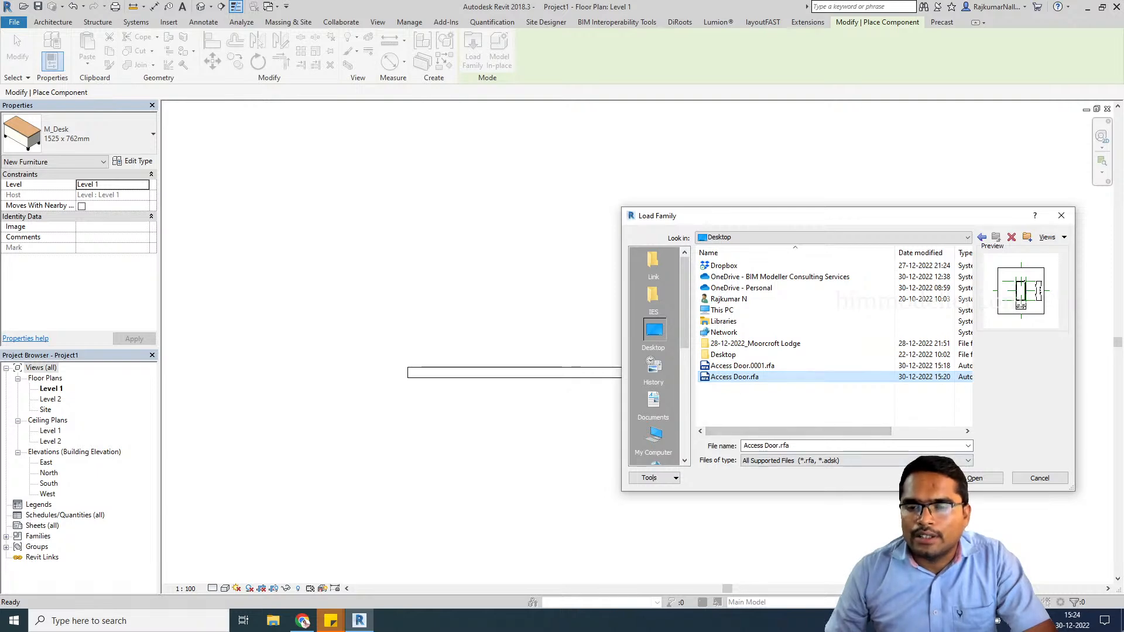
{"action": "key", "text": "Return"}
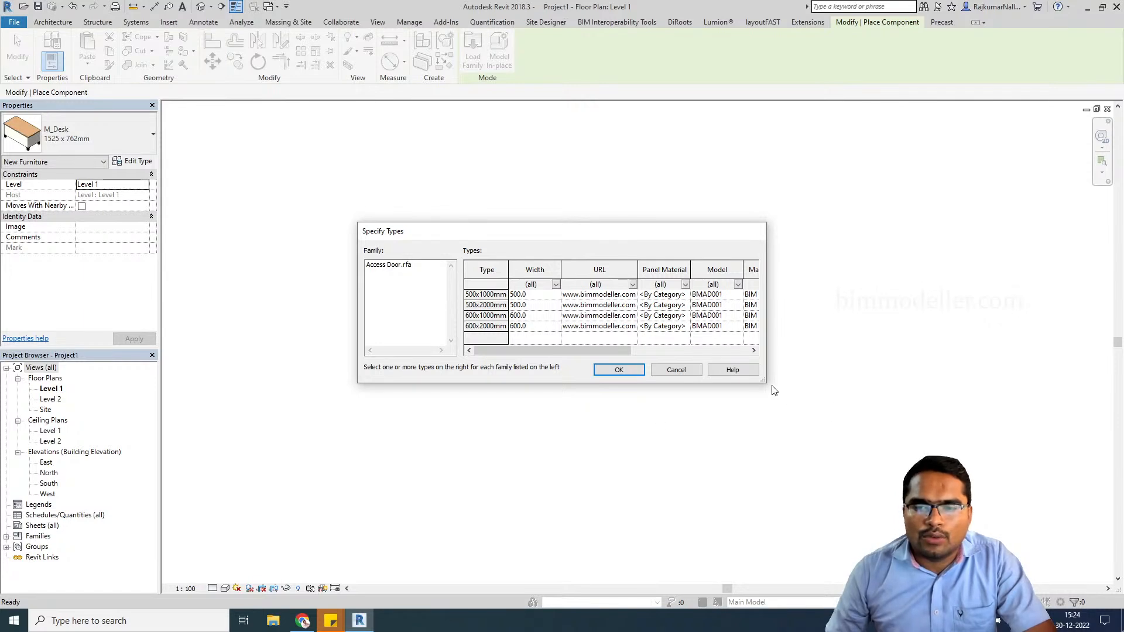
- Enlarge the type catalog to show all columns, filter it to Width 500.0, and select the 500x1000mm and 500x2000mm types
{"action": "left_click_drag", "start_coordinate": [765, 381], "coordinate": [1063, 505]}
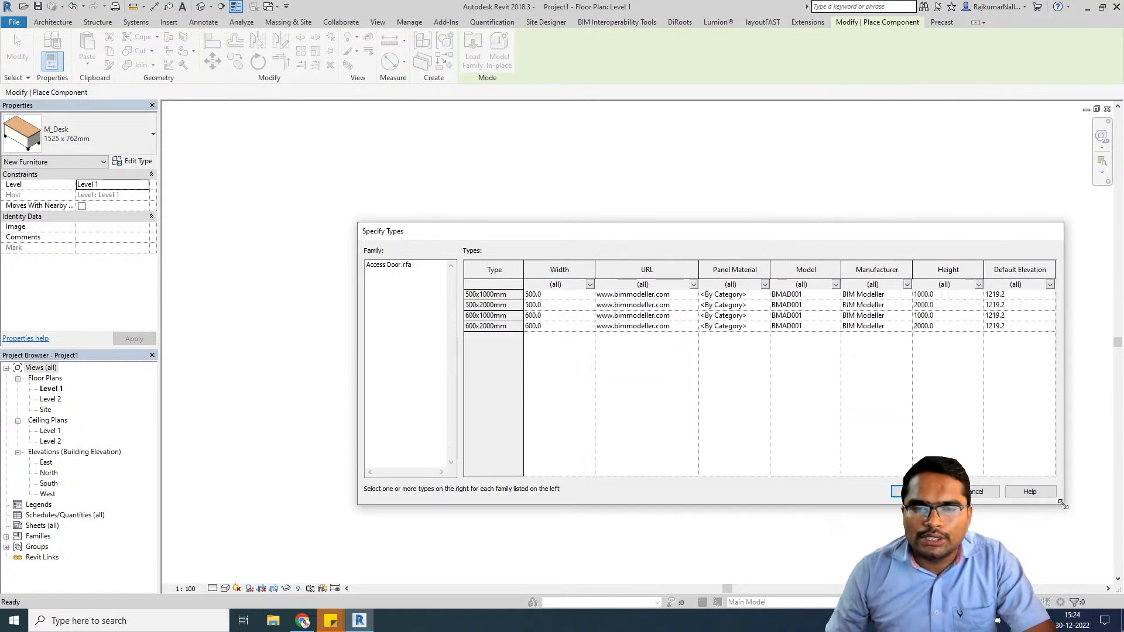
{"action": "left_click_drag", "start_coordinate": [650, 236], "coordinate": [502, 202]}
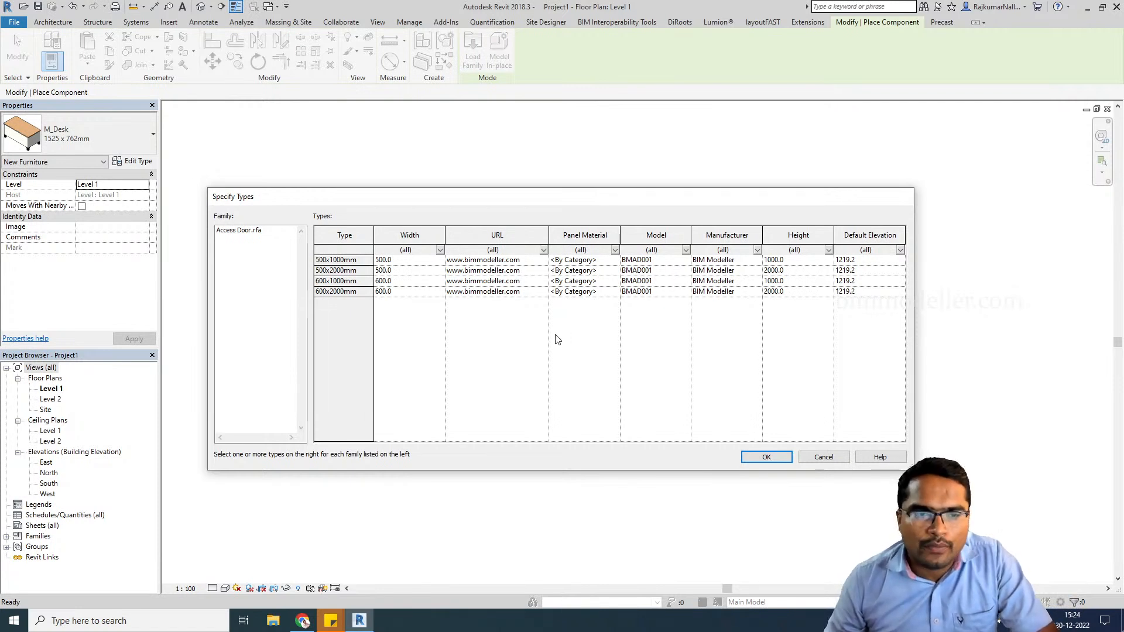
{"action": "left_click", "coordinate": [440, 251]}
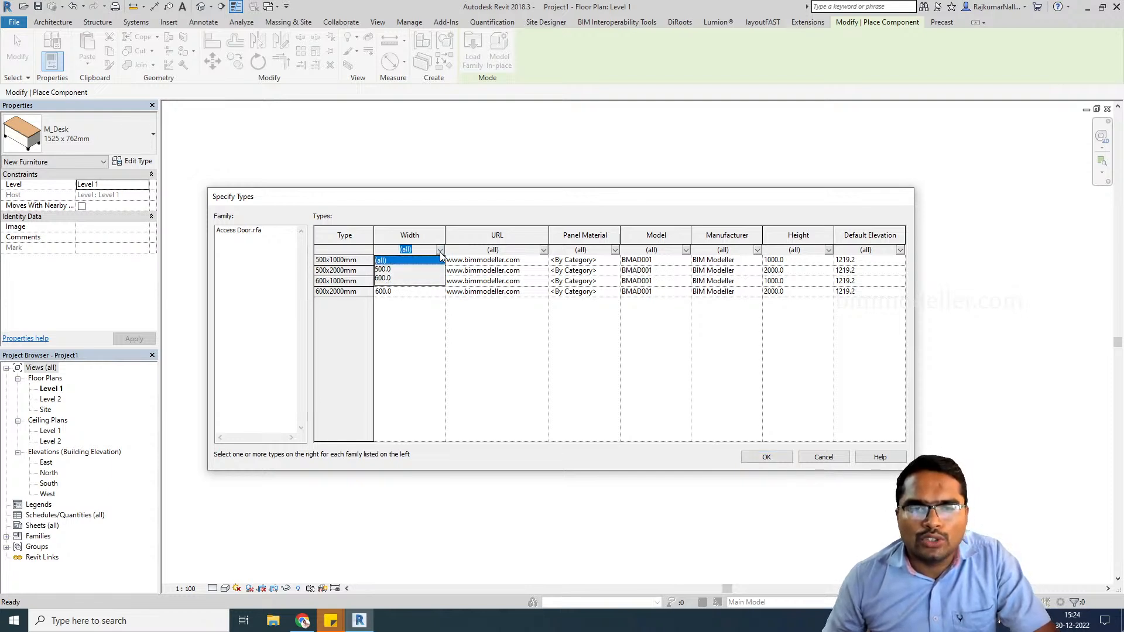
{"action": "left_click", "coordinate": [421, 262]}
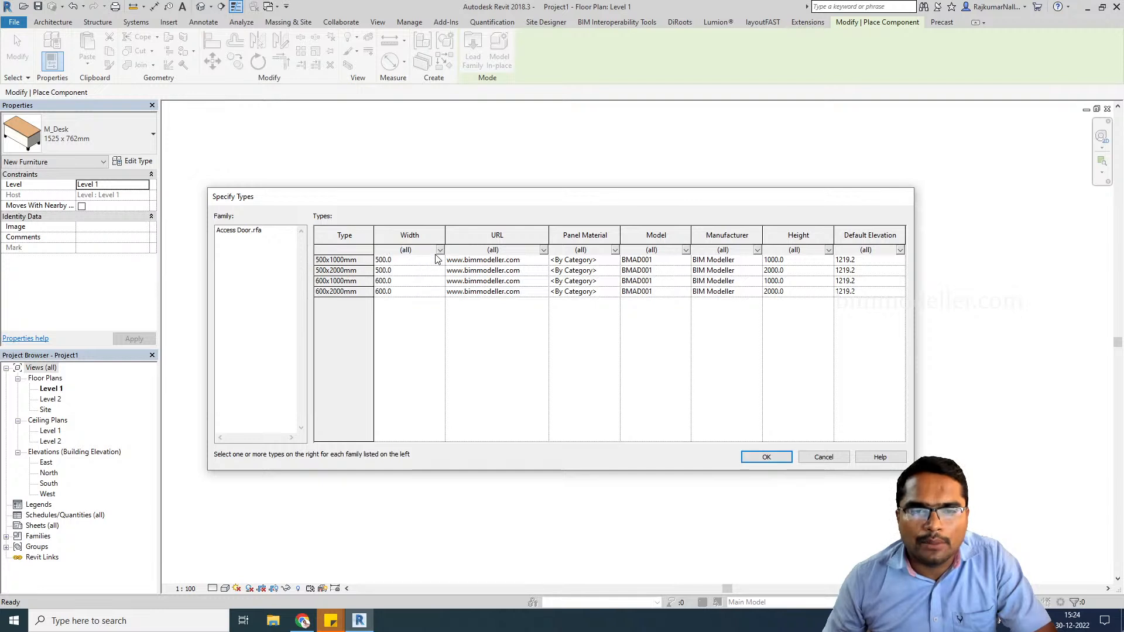
{"action": "left_click", "coordinate": [439, 251]}
{"action": "left_click", "coordinate": [417, 269]}
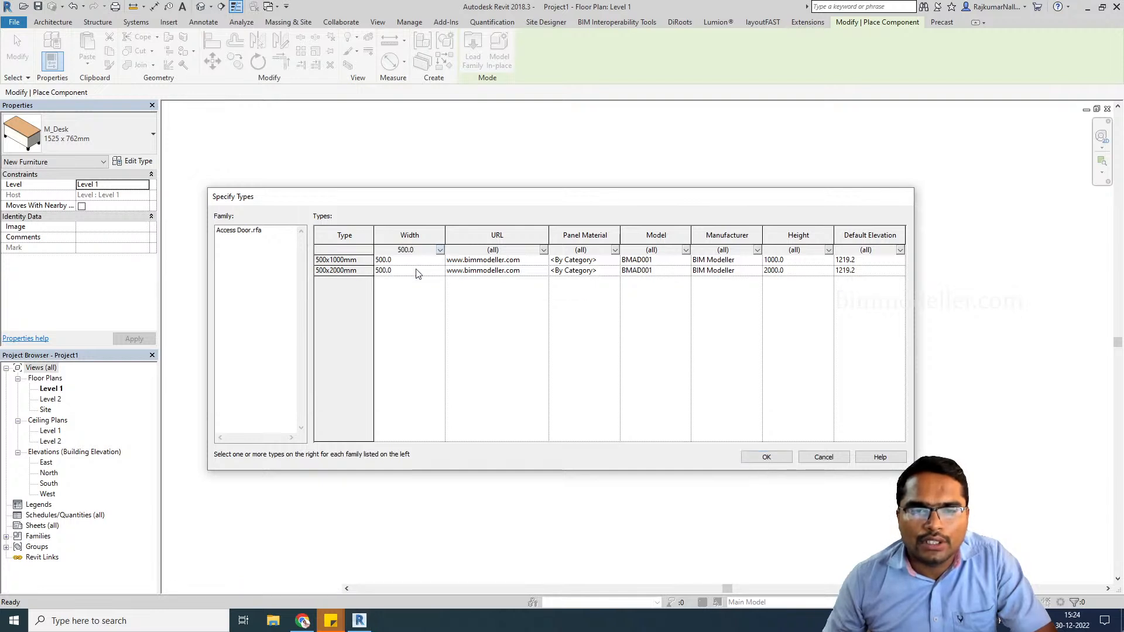
{"action": "left_click_drag", "start_coordinate": [357, 261], "coordinate": [356, 272]}
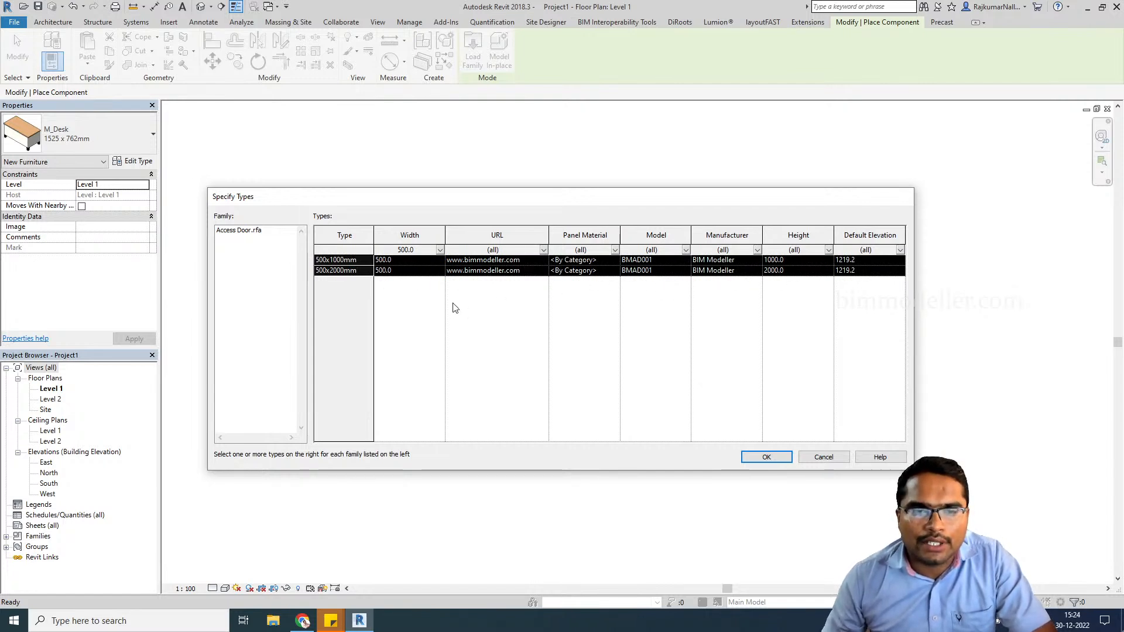
- Load the selected Access Door types and place a 500x1000mm door on the wall's lower face, about 3900 mm from its right end
{"action": "left_click", "coordinate": [766, 457]}
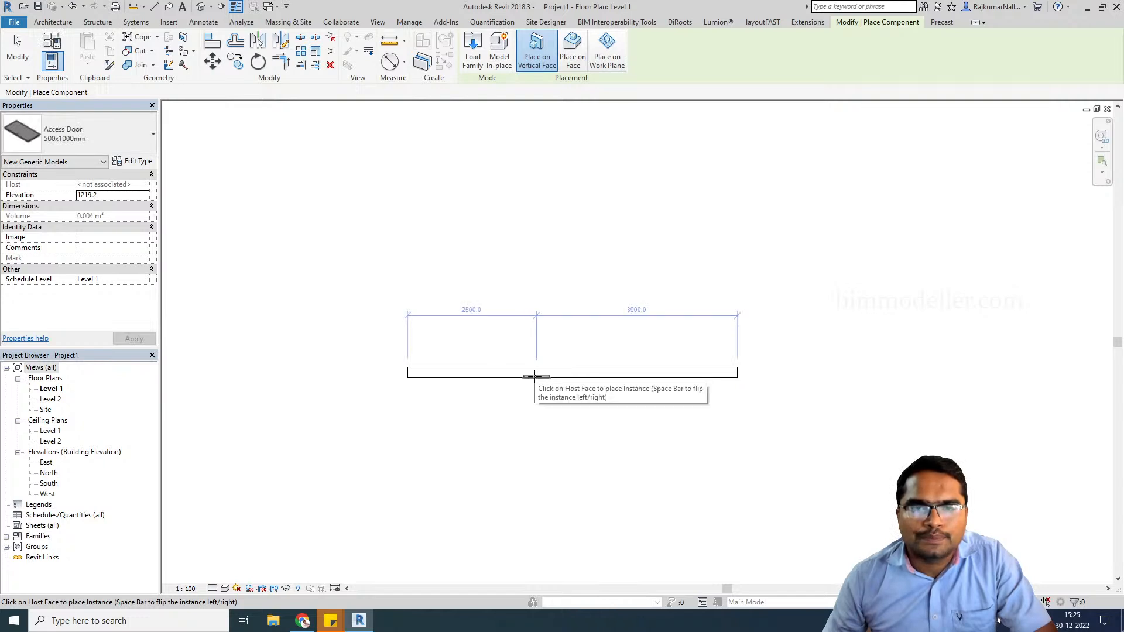
{"action": "left_click", "coordinate": [534, 376]}
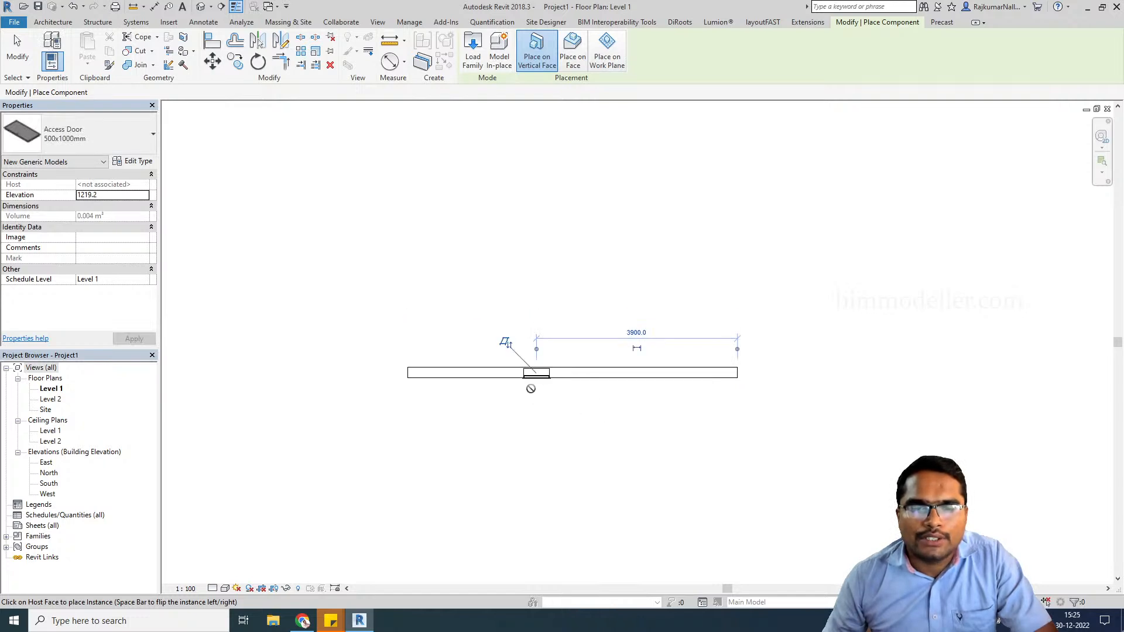
{"action": "scroll", "coordinate": [531, 389], "scroll_direction": "up", "scroll_amount": 3}
{"action": "scroll", "coordinate": [530, 363], "scroll_direction": "up", "scroll_amount": 3}
{"action": "scroll", "coordinate": [533, 329], "scroll_direction": "down", "scroll_amount": 2}
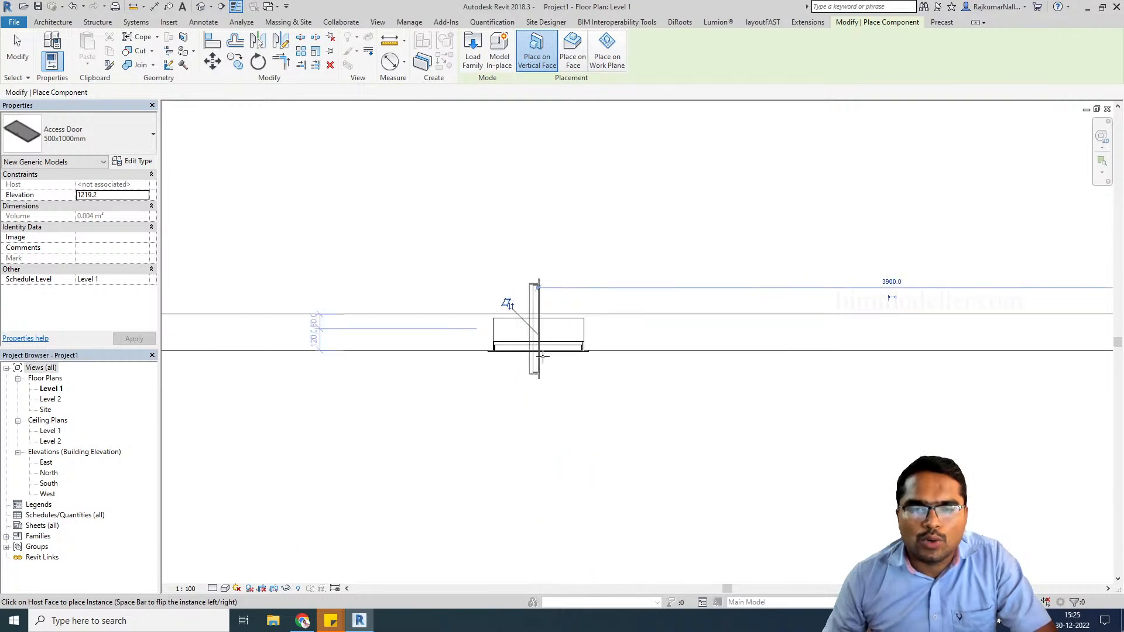
- Place a 500x2000mm Access Door on the same wall face, to the right of the 500x1000mm door
{"action": "left_click", "coordinate": [82, 134]}
{"action": "mouse_move", "coordinate": [49, 215]}
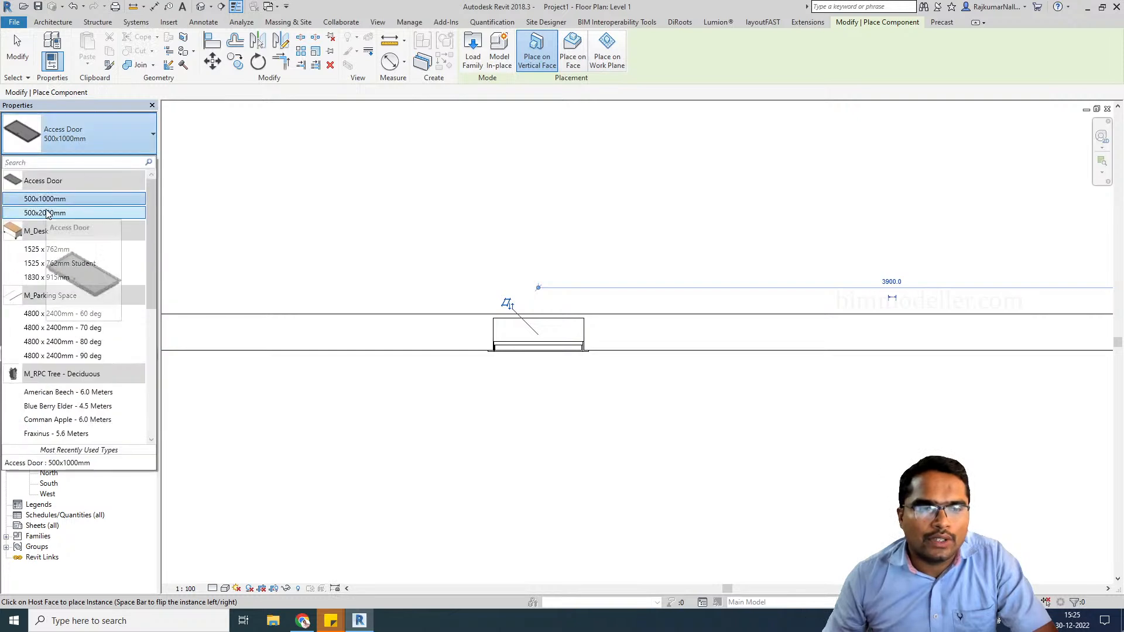
{"action": "left_click", "coordinate": [49, 213]}
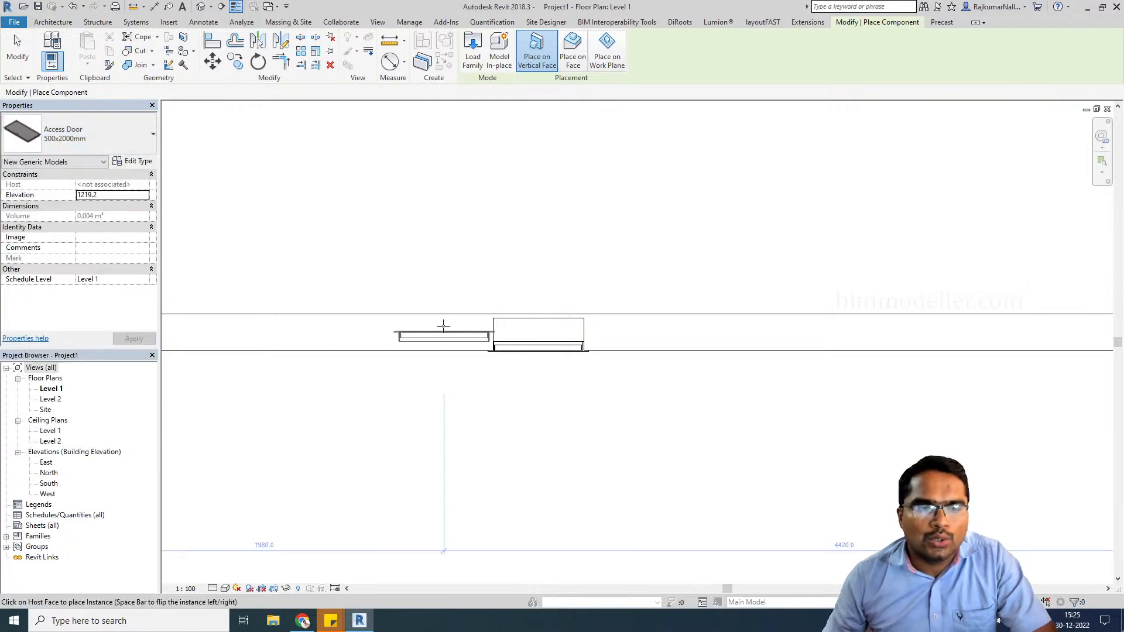
{"action": "left_click", "coordinate": [705, 347]}
{"action": "key", "text": "Escape"}
{"action": "key", "text": "Escape"}
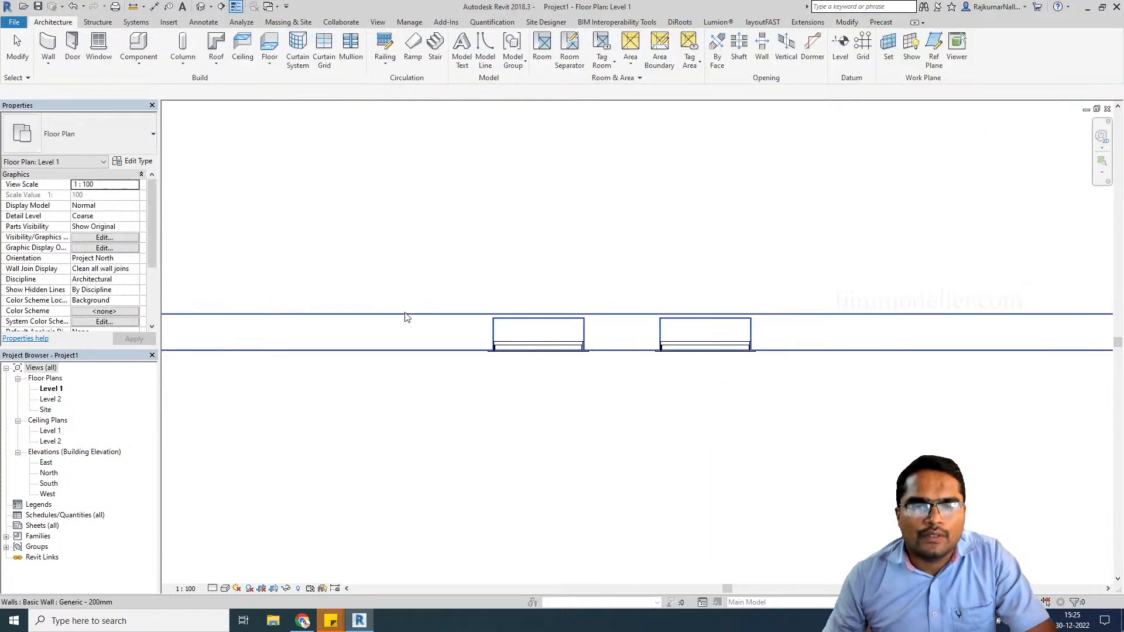
- Open the default 3D view in the Shaded visual style and inspect both access doors from the wall's front side
{"action": "left_click", "coordinate": [201, 6]}
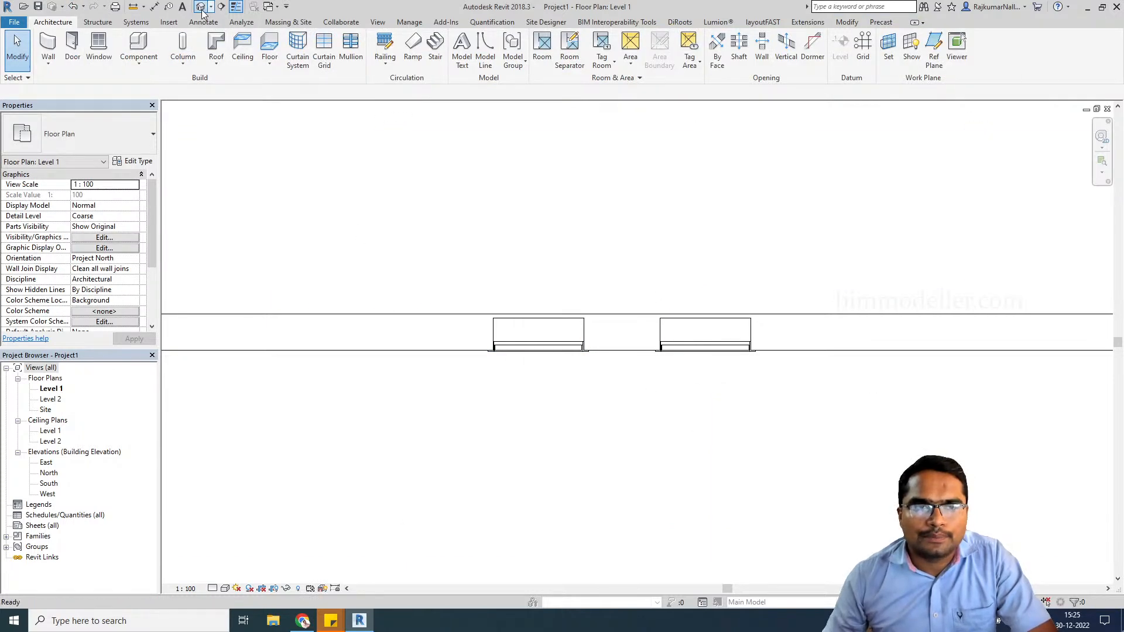
{"action": "key", "text": "s"}
{"action": "key", "text": "d"}
{"action": "mouse_move", "coordinate": [562, 464]}
{"action": "middle_mouse_down", "text": "shift"}
{"action": "mouse_move", "coordinate": [840, 419]}
{"action": "mouse_move", "coordinate": [859, 373]}
{"action": "middle_mouse_up", "text": "shift"}
{"action": "scroll", "coordinate": [655, 436], "scroll_direction": "up", "scroll_amount": 5}
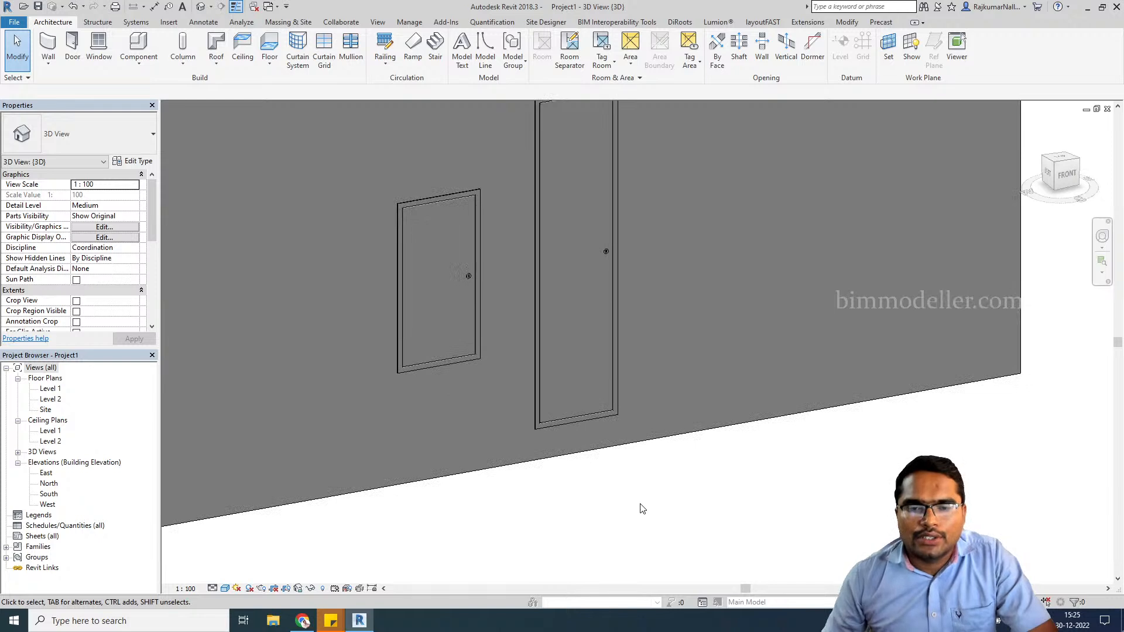
{"action": "scroll", "coordinate": [640, 504], "scroll_direction": "down", "scroll_amount": 4}
{"action": "mouse_move", "coordinate": [712, 500]}
{"action": "middle_mouse_down", "text": "shift"}
{"action": "mouse_move", "coordinate": [757, 496]}
{"action": "mouse_move", "coordinate": [685, 497]}
{"action": "mouse_move", "coordinate": [725, 503]}
{"action": "middle_mouse_up", "text": "shift"}
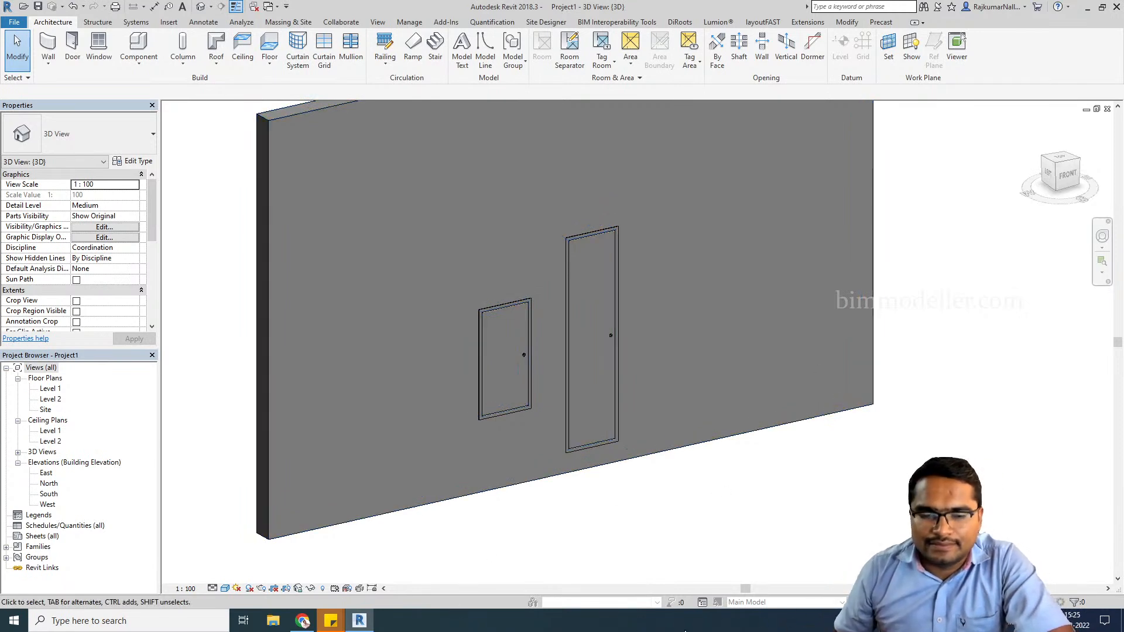
- Switch to YouTube Studio in Chrome and request the end of the live stream
{"action": "left_click", "coordinate": [303, 621]}
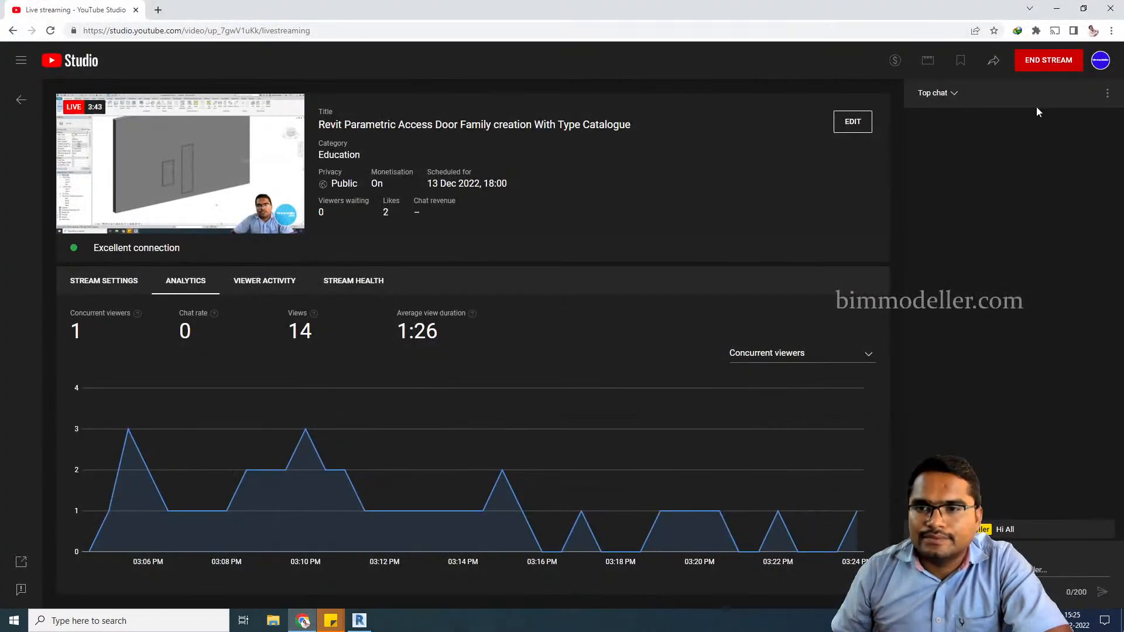
{"action": "left_click", "coordinate": [1049, 61]}
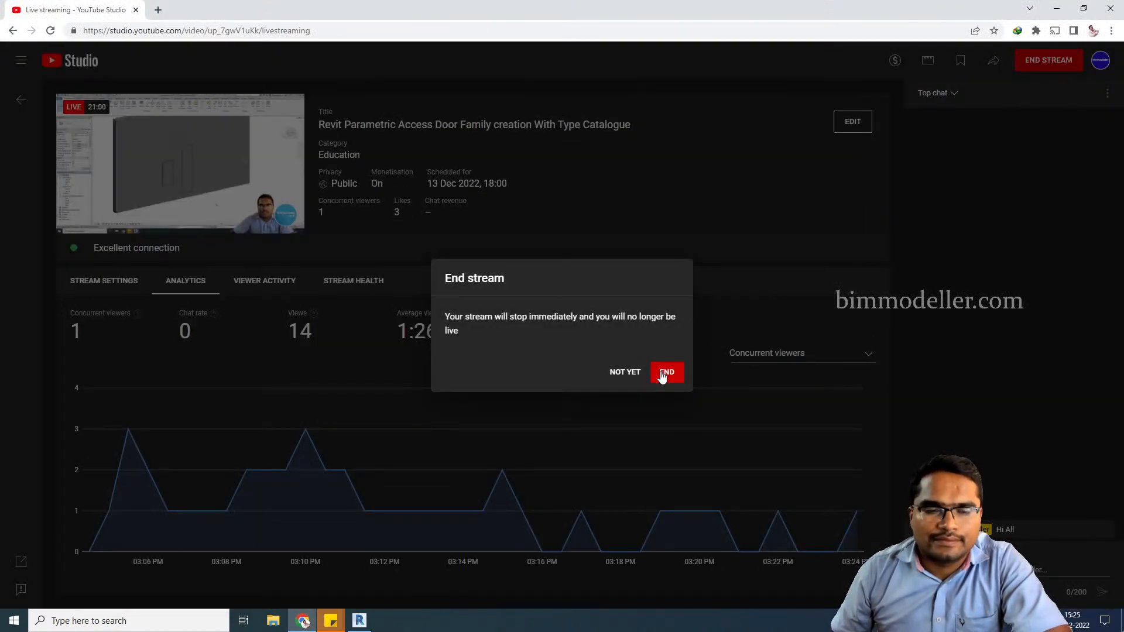